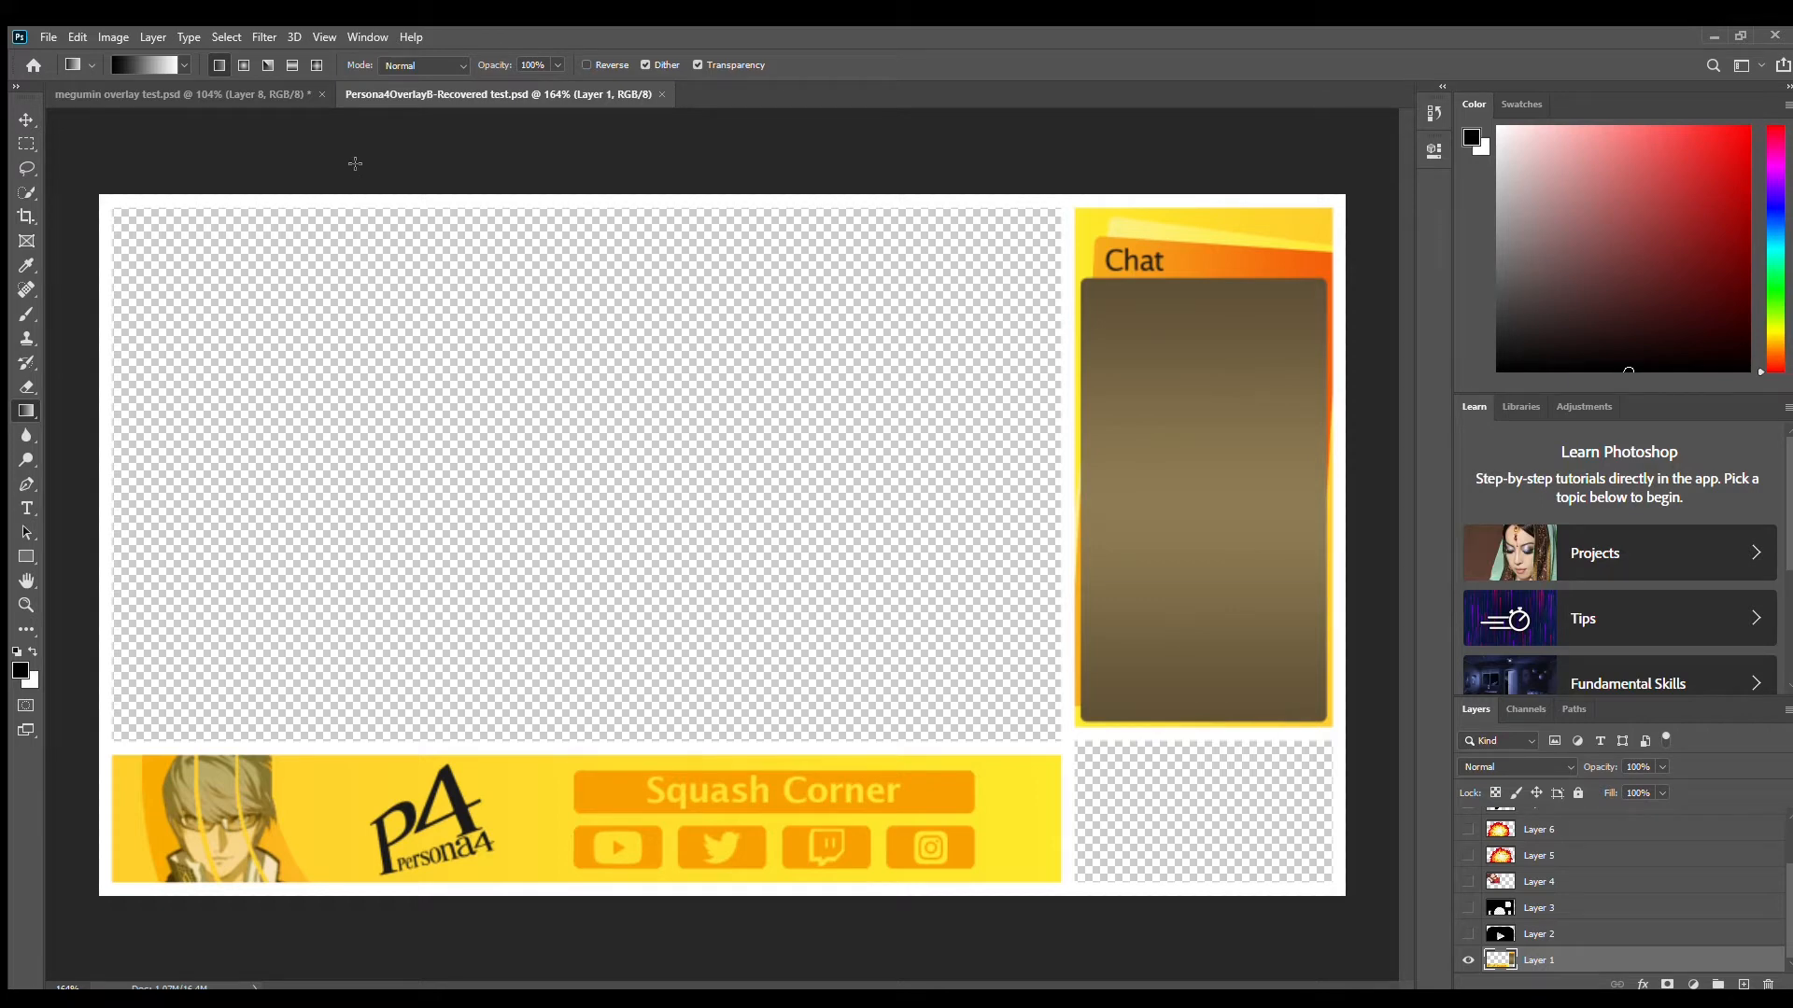
- Create a new blank document from the recent 1280 x 720 px, 72 ppi custom size
{"action": "left_click", "coordinate": [269, 99]}
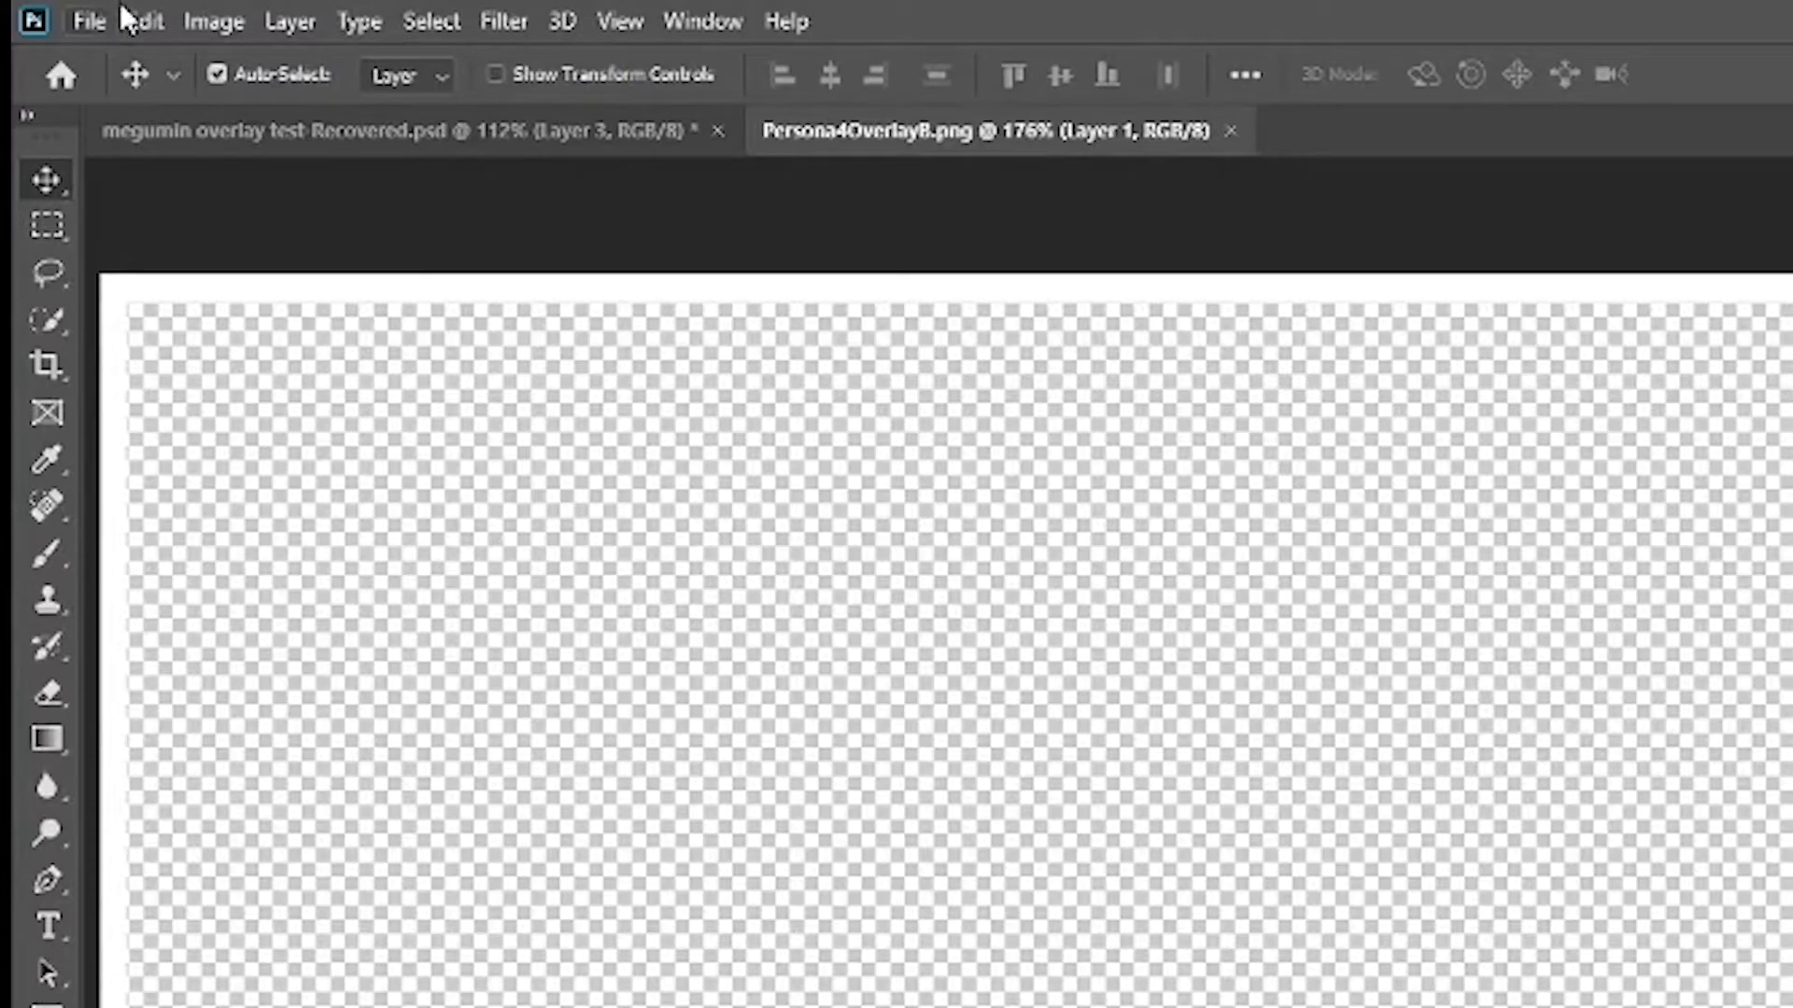
{"action": "left_click", "coordinate": [94, 23]}
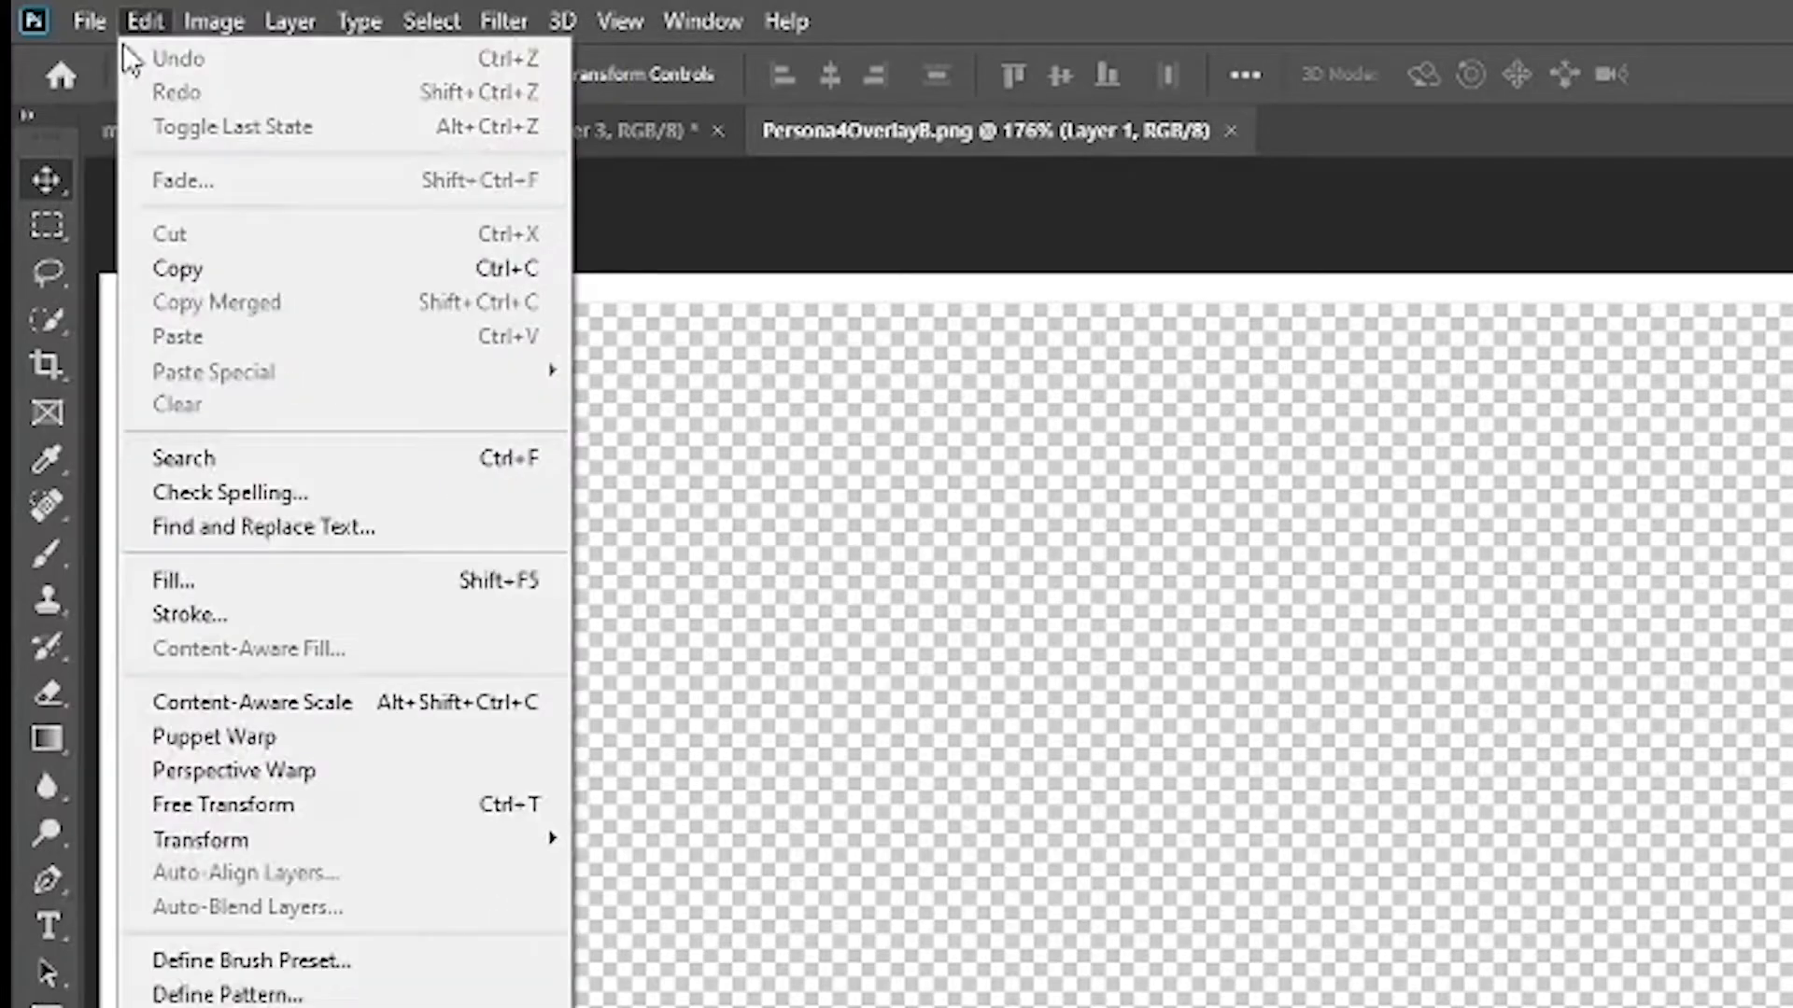
{"action": "left_click", "coordinate": [97, 60]}
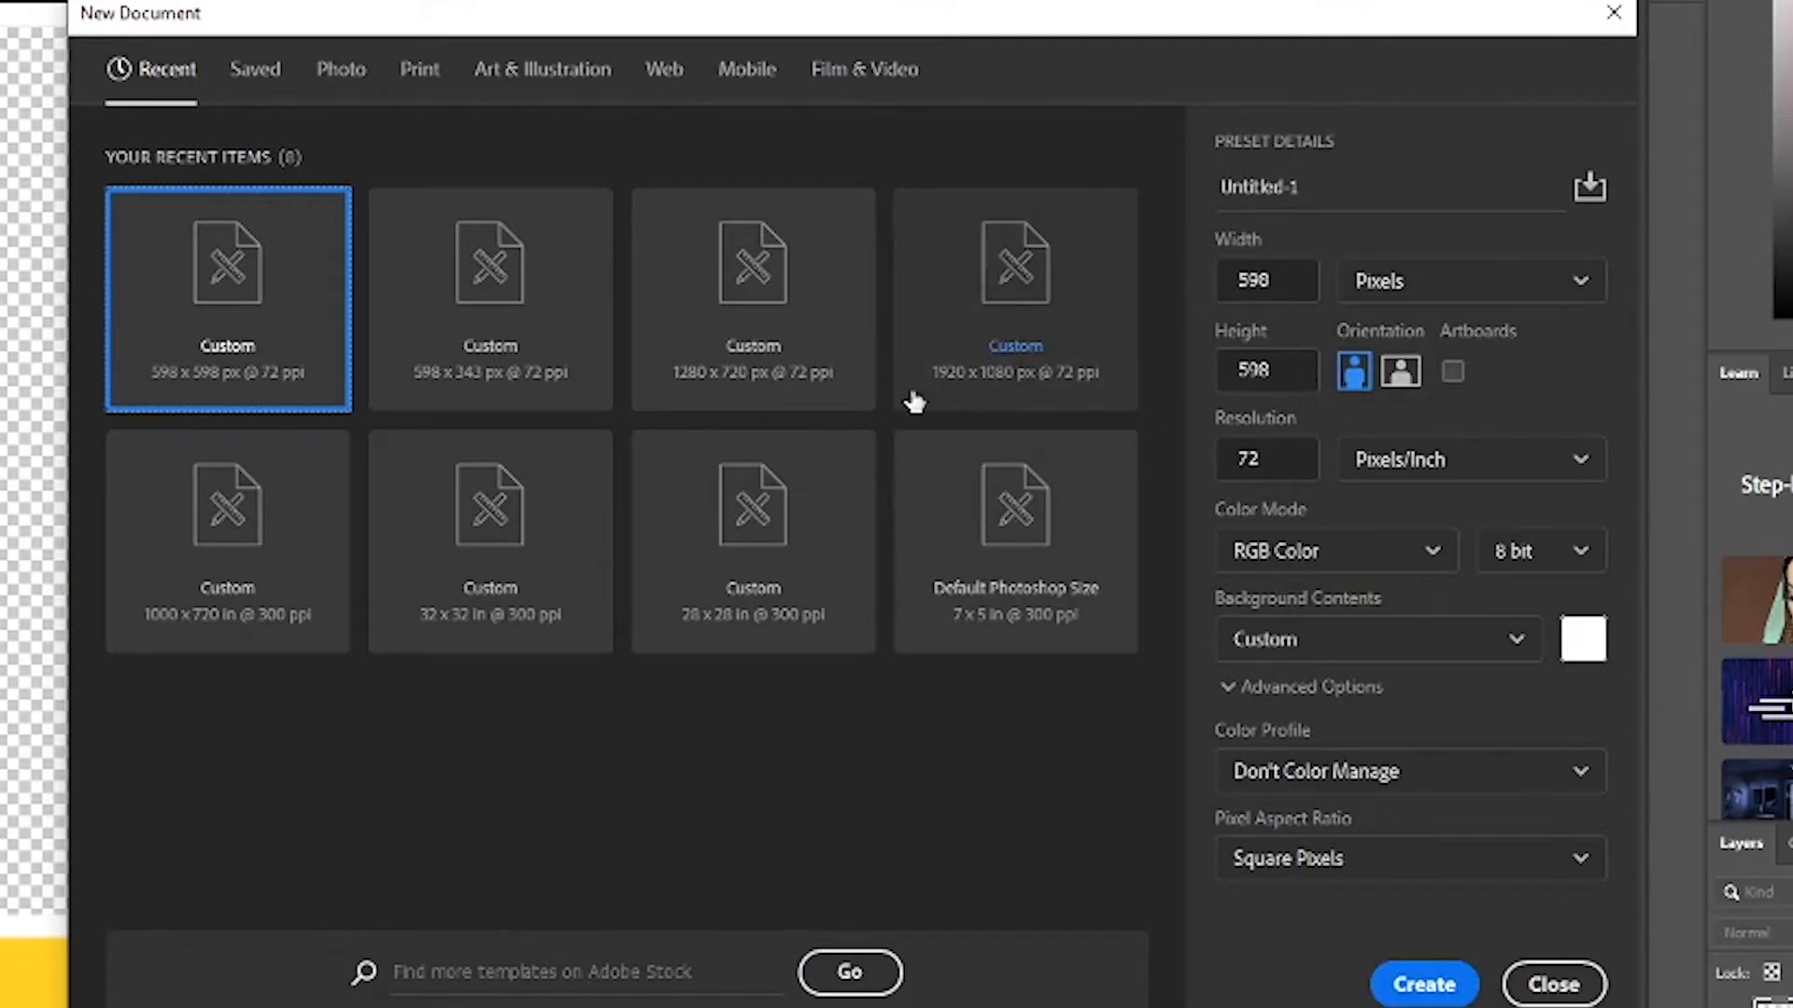
{"action": "left_click", "coordinate": [732, 352]}
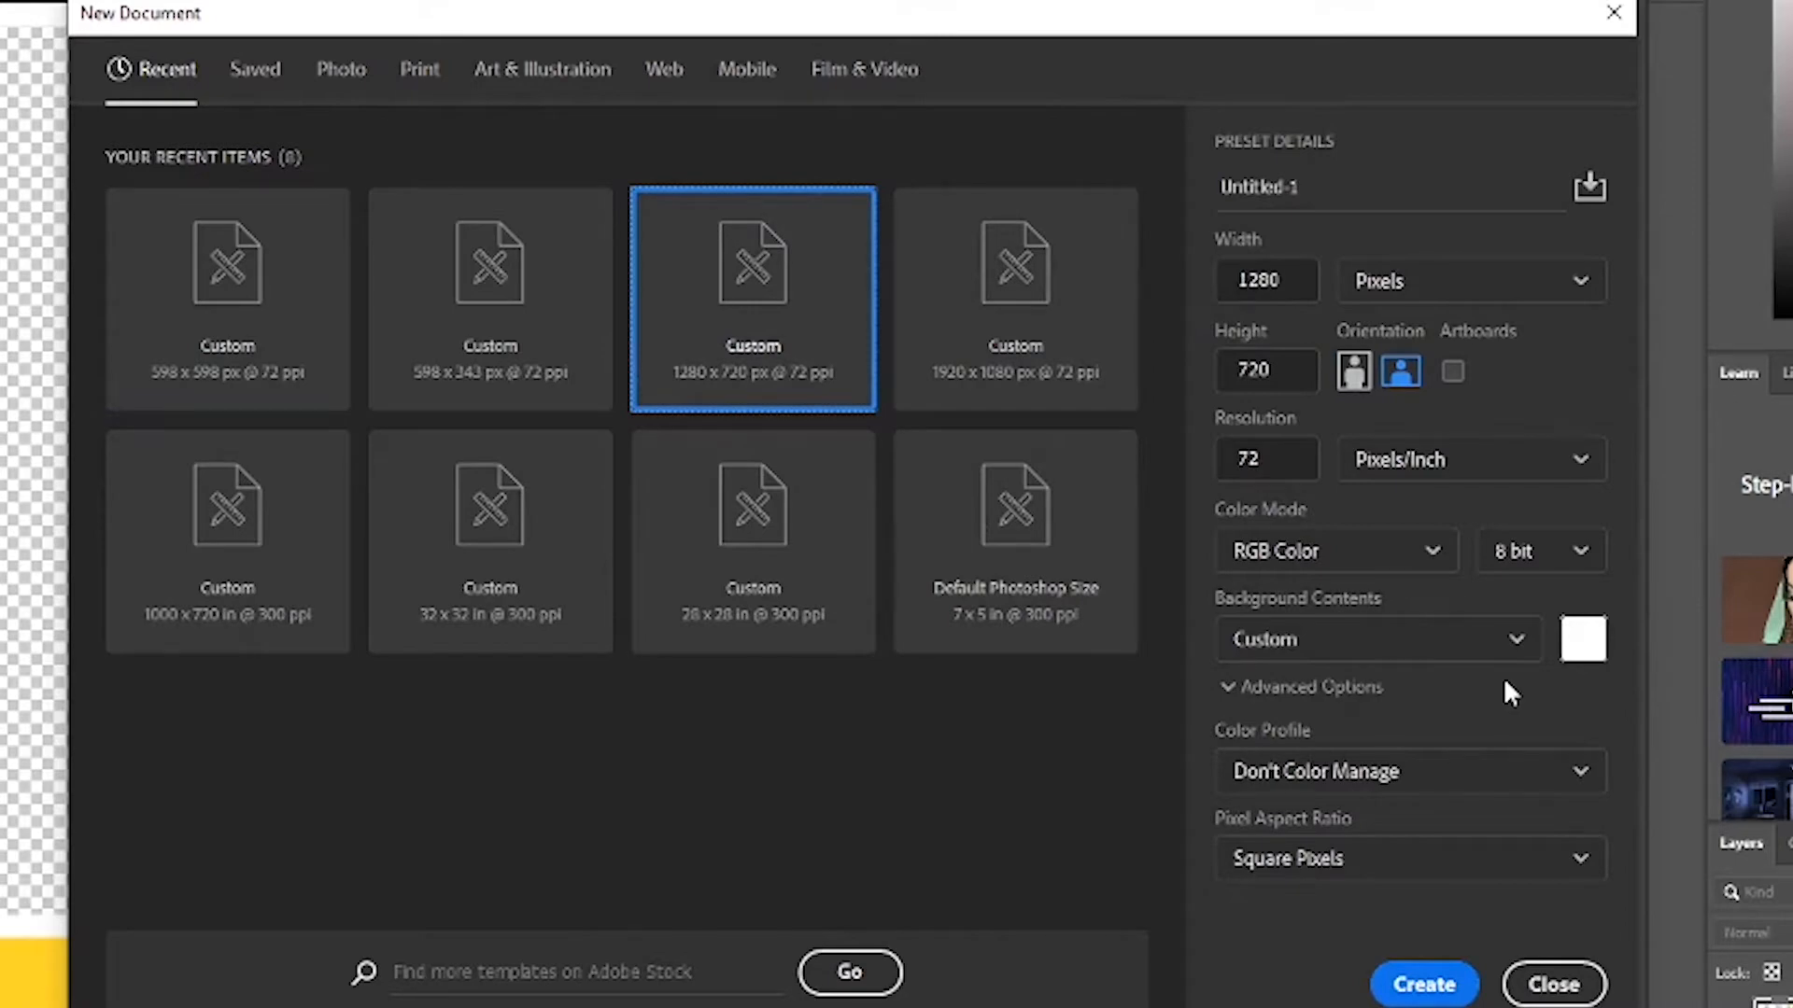
{"action": "left_click", "coordinate": [1416, 988]}
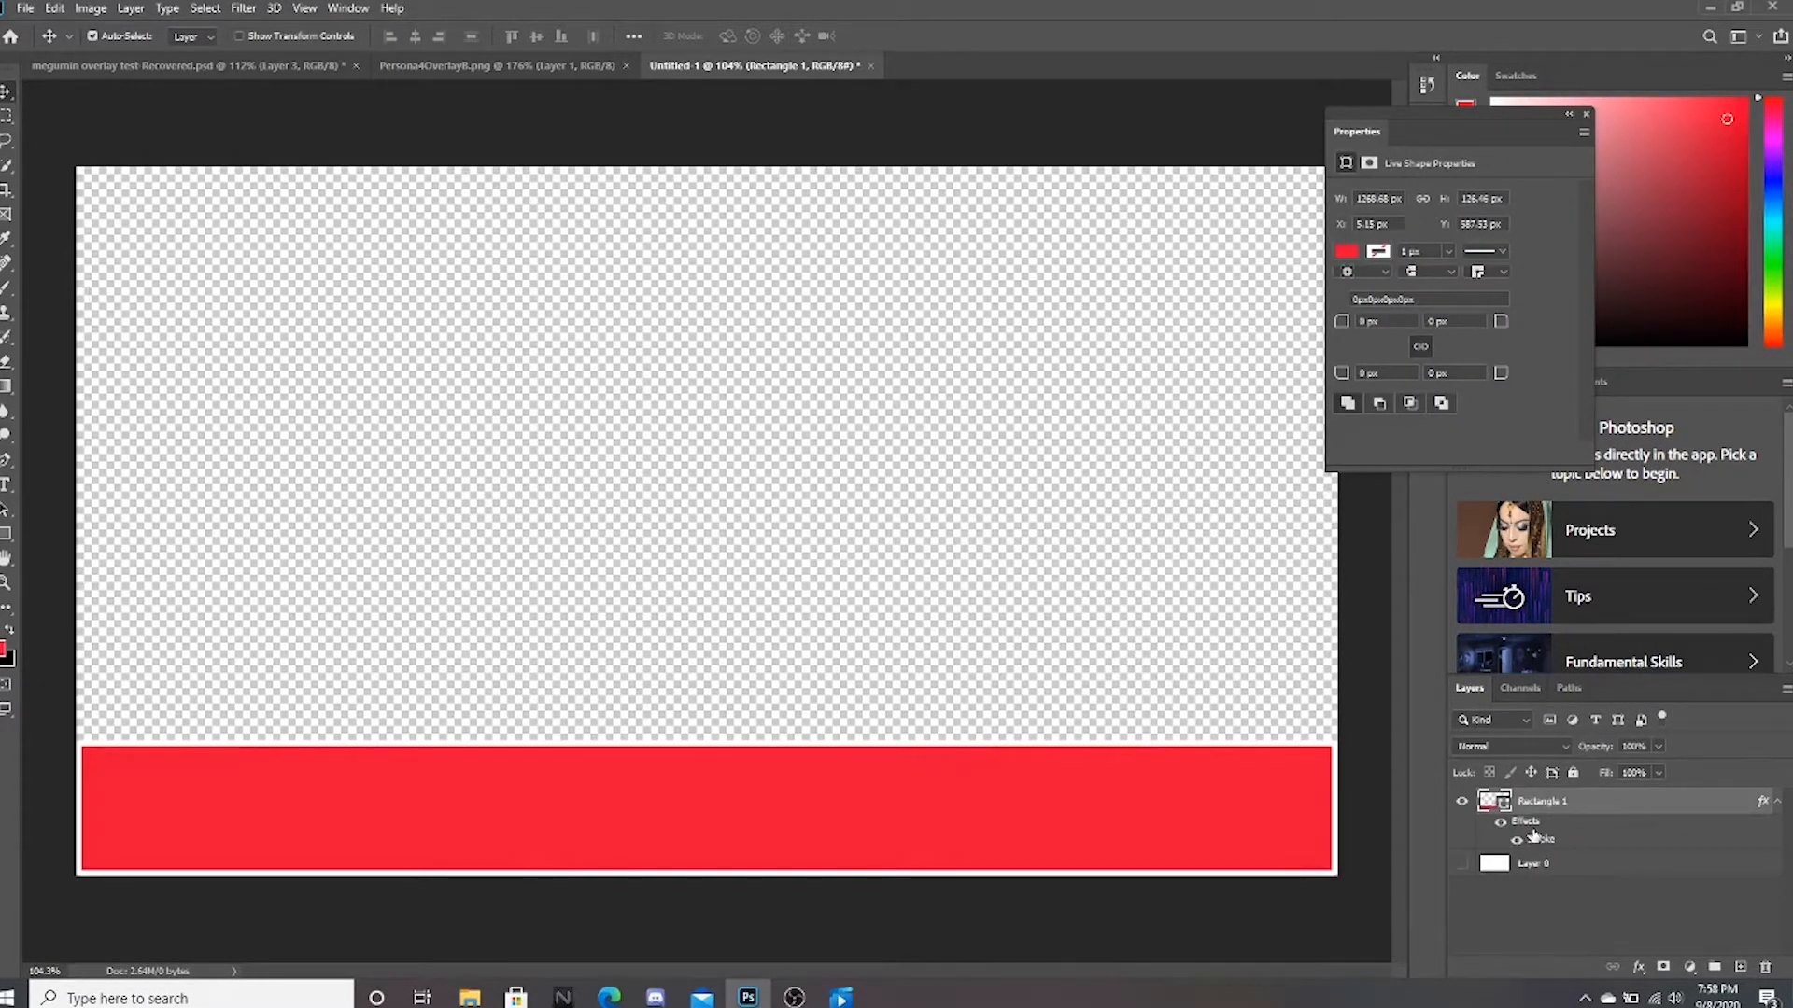
- Move the floating Properties panel out of the way and look through the list of available panels
{"action": "left_click_drag", "start_coordinate": [1459, 114], "coordinate": [1486, 211]}
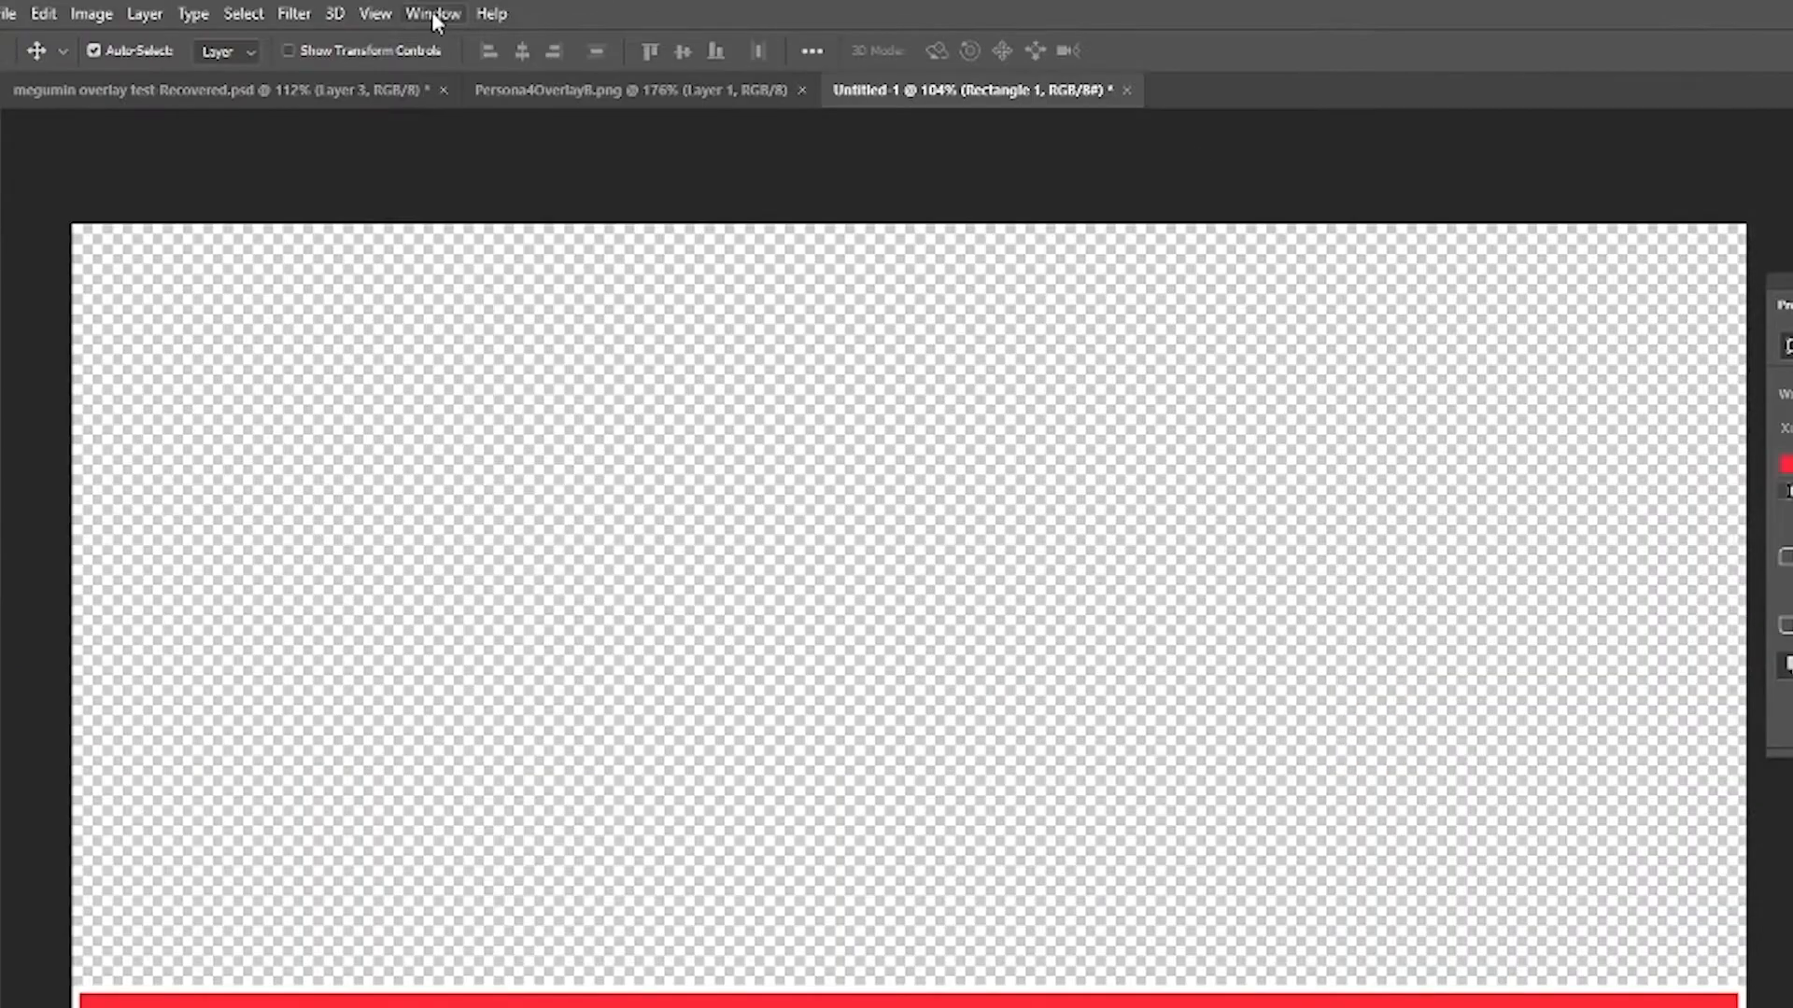
{"action": "left_click", "coordinate": [348, 9]}
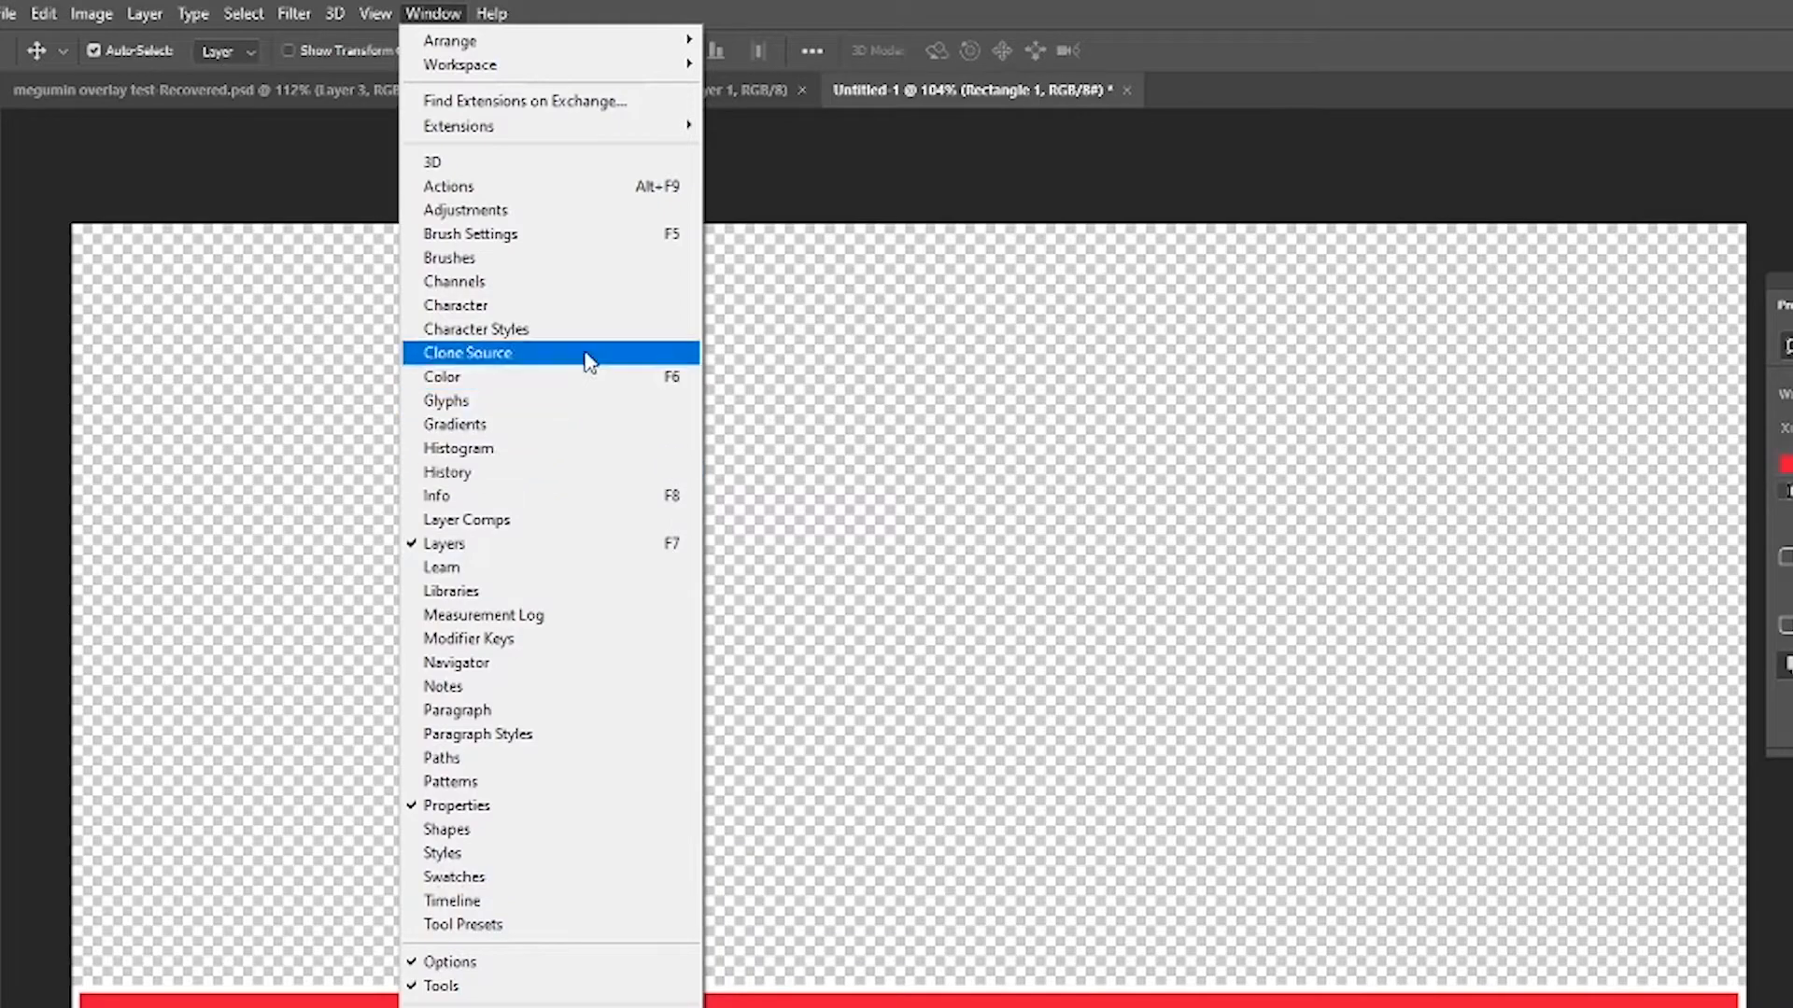
{"action": "left_click", "coordinate": [899, 175]}
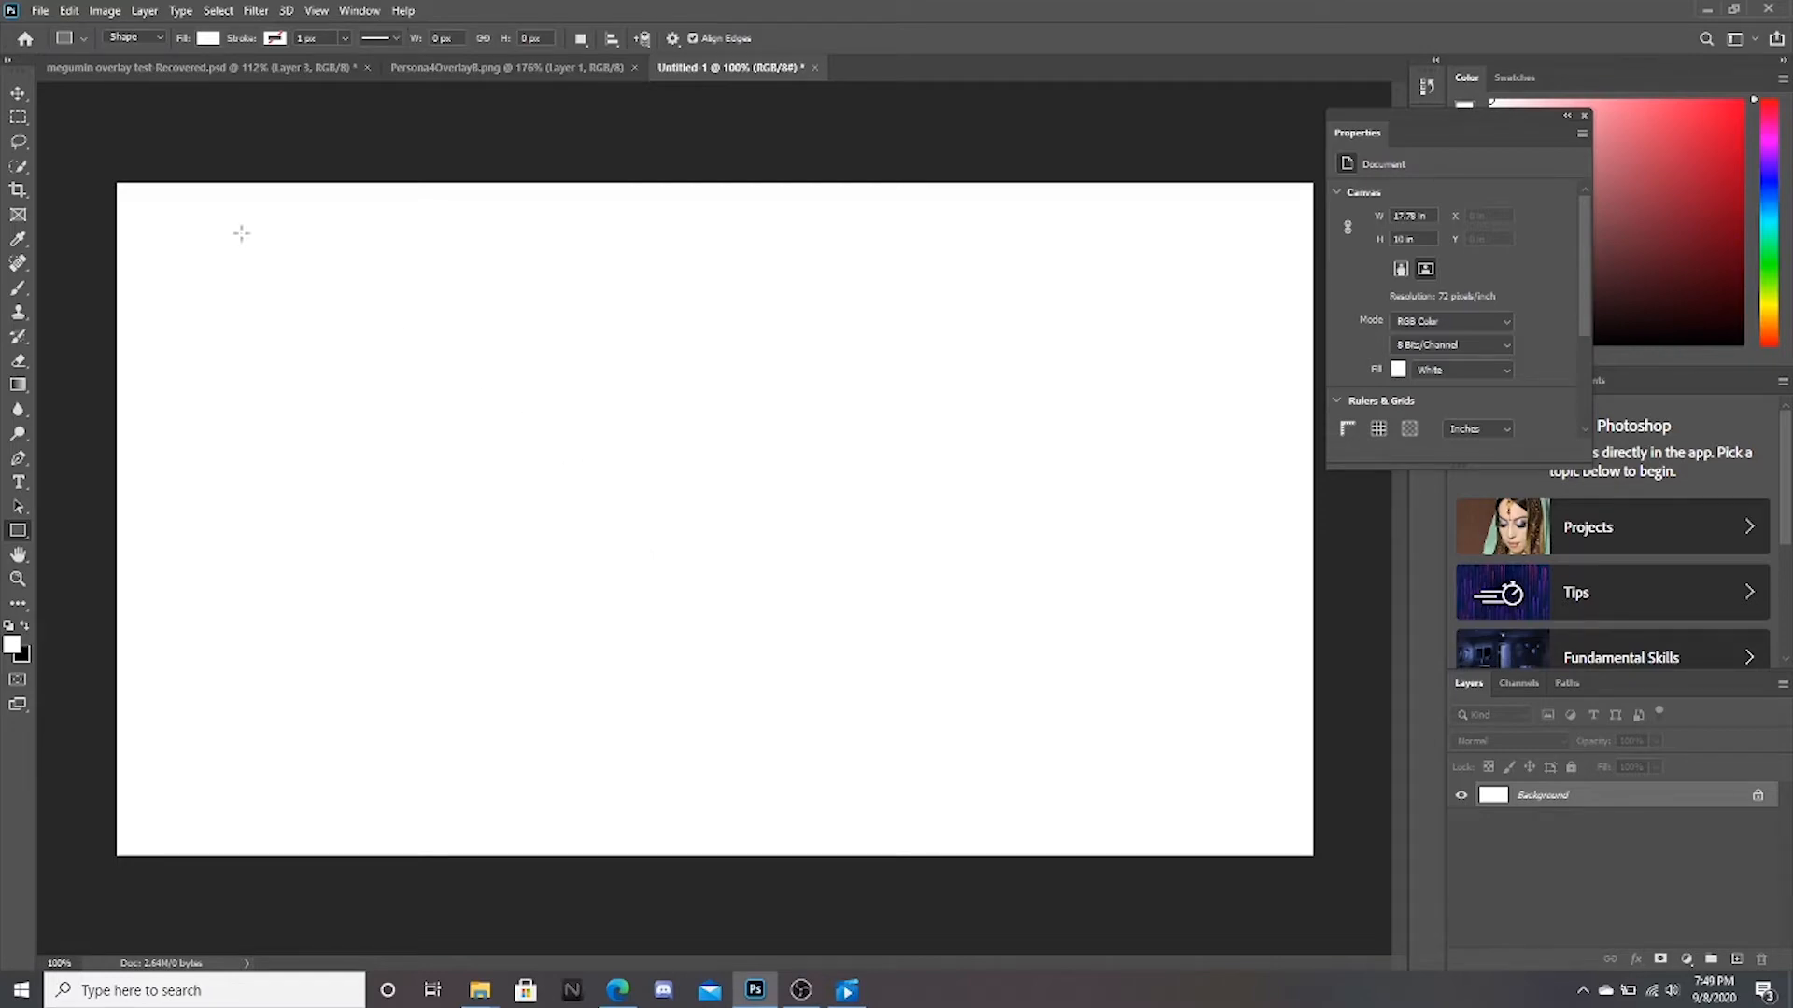
- Review the finished Megumin and Persona 4 overlays as layout references, returning to the blank document
{"action": "left_click", "coordinate": [221, 66]}
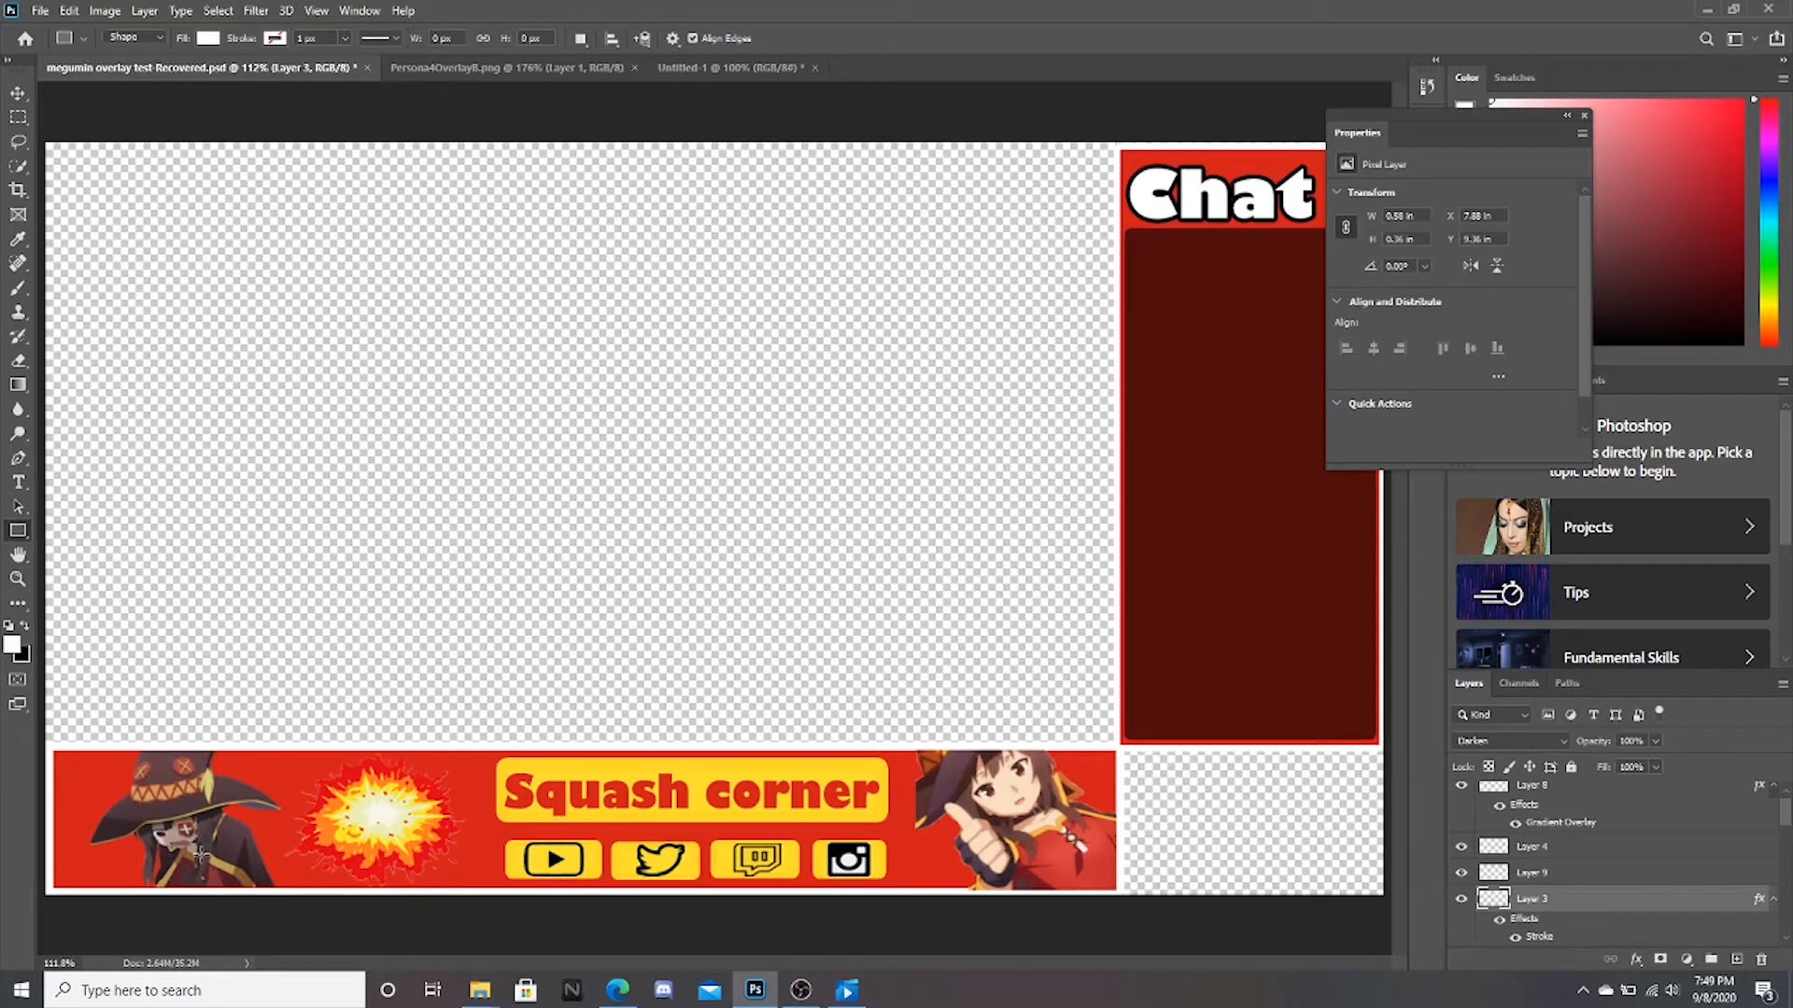
{"action": "left_click", "coordinate": [565, 71]}
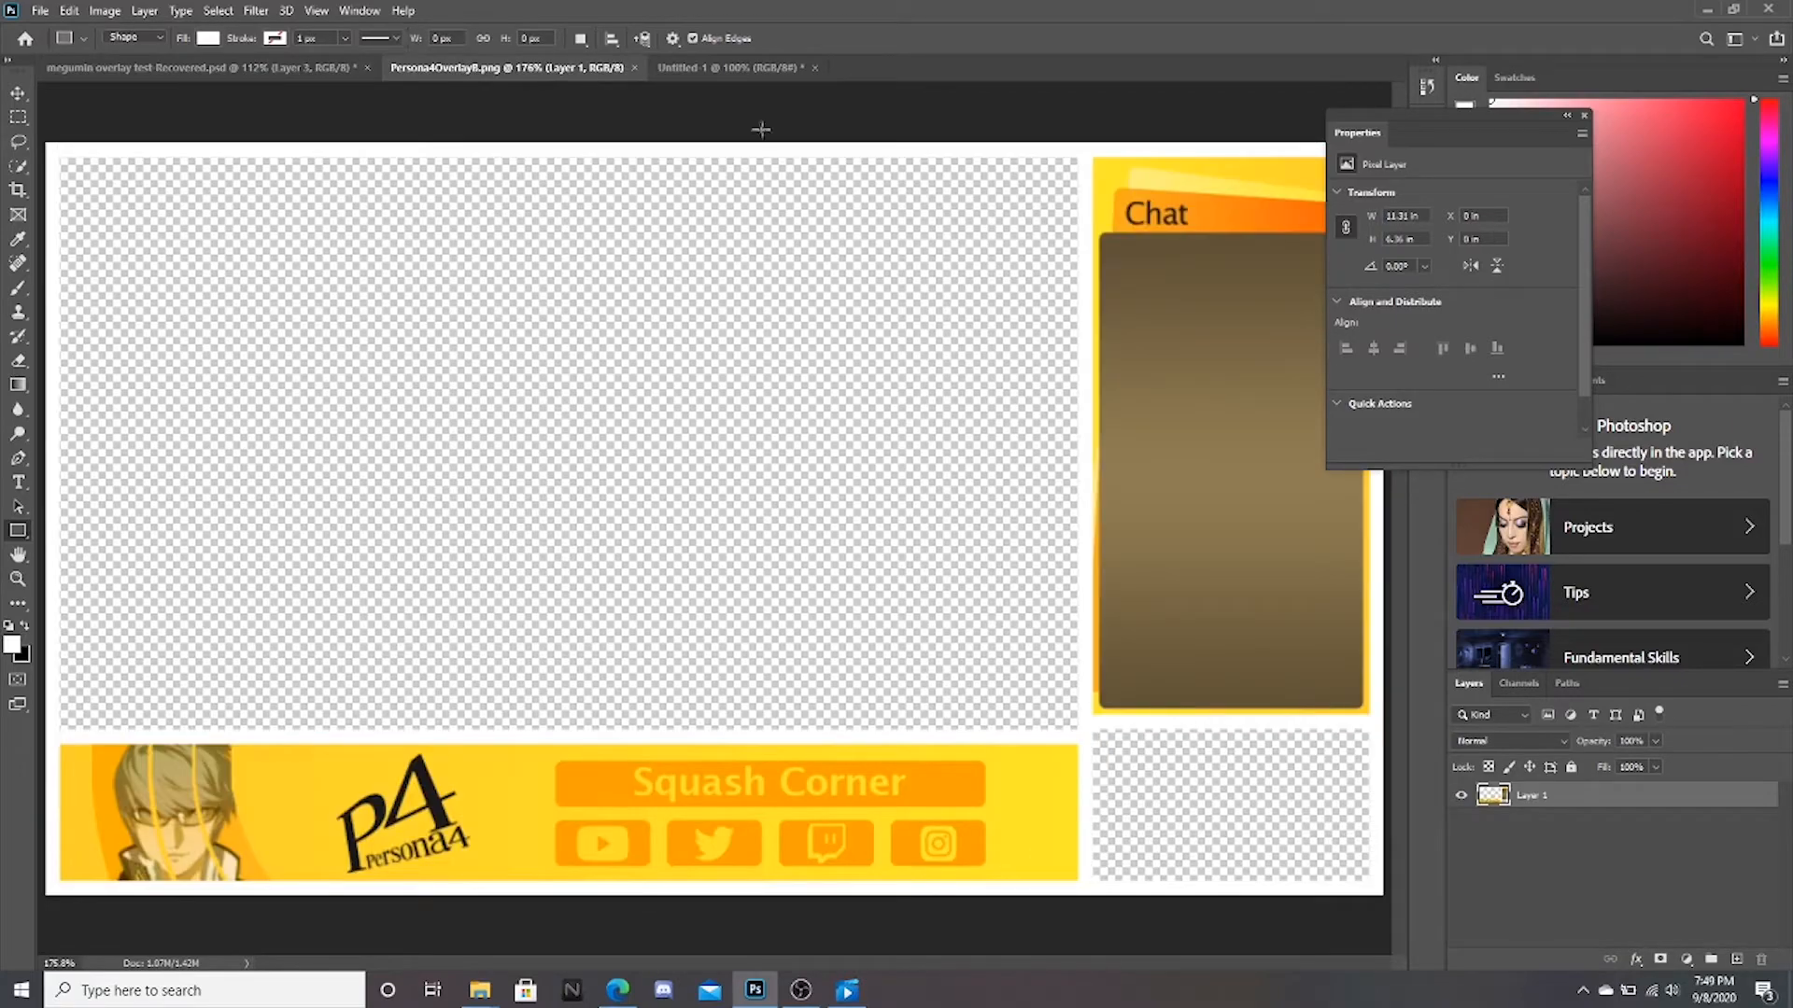
{"action": "left_click", "coordinate": [738, 67]}
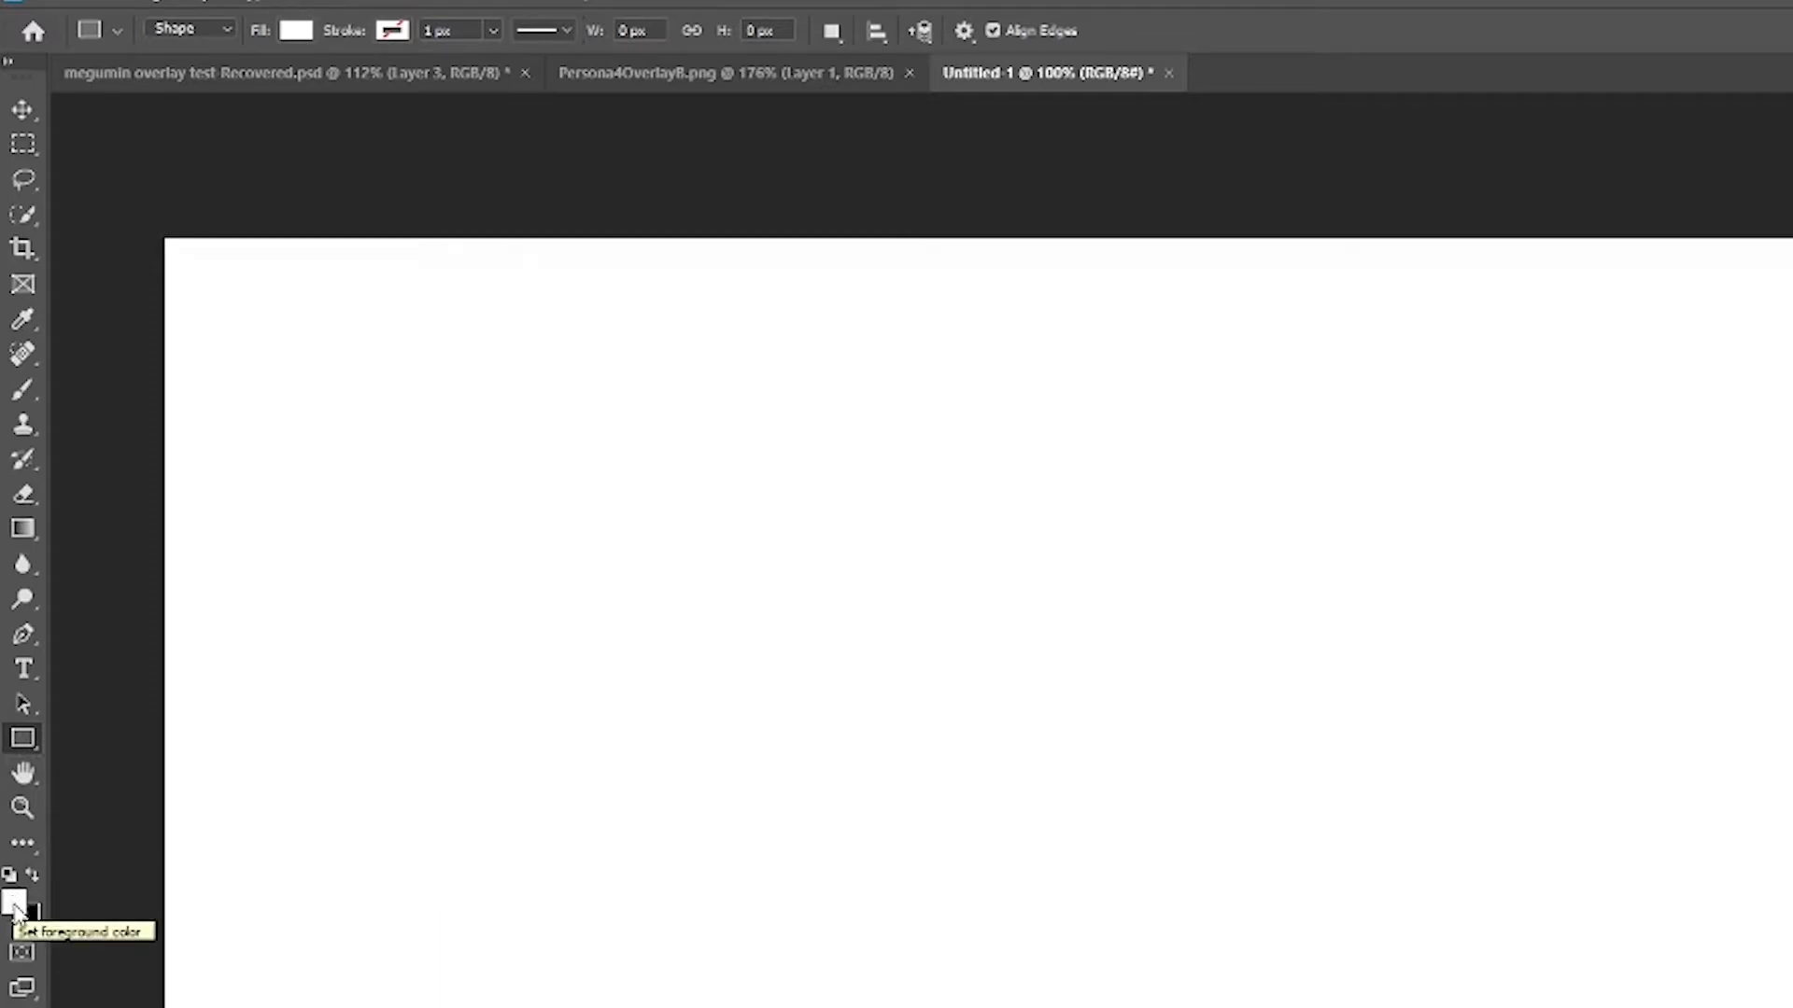
{"action": "left_click", "coordinate": [248, 75]}
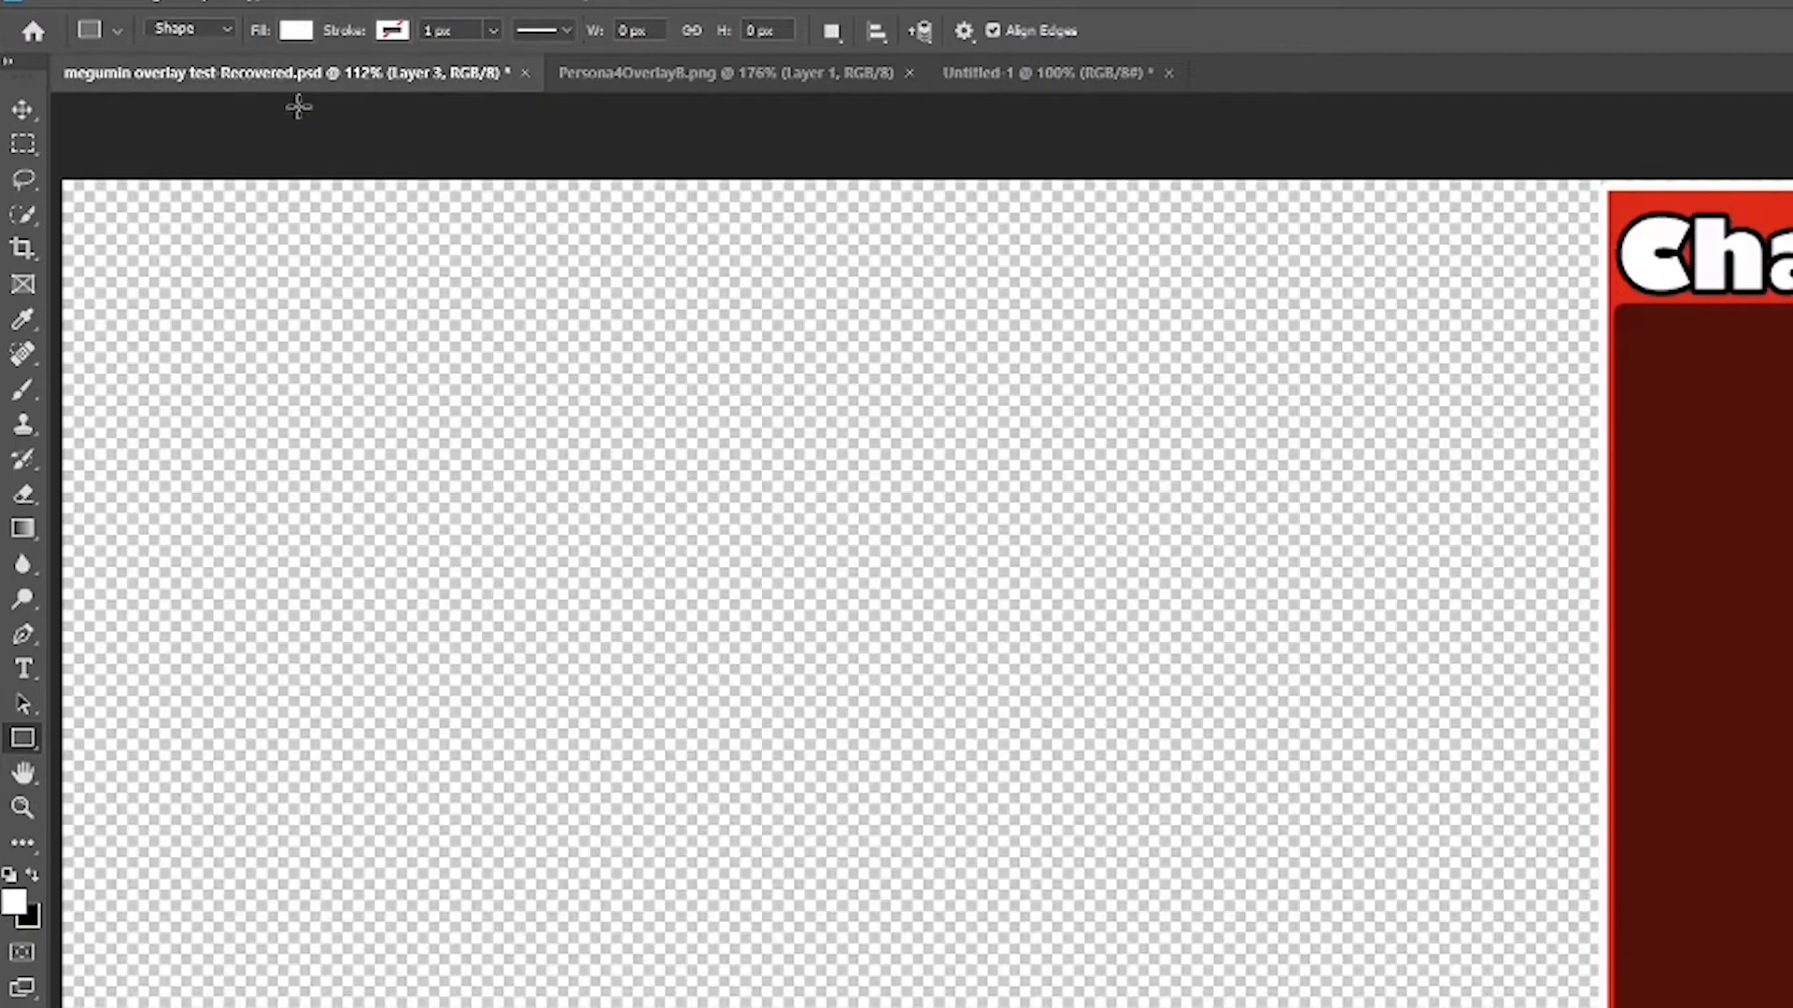
{"action": "left_click", "coordinate": [1005, 74]}
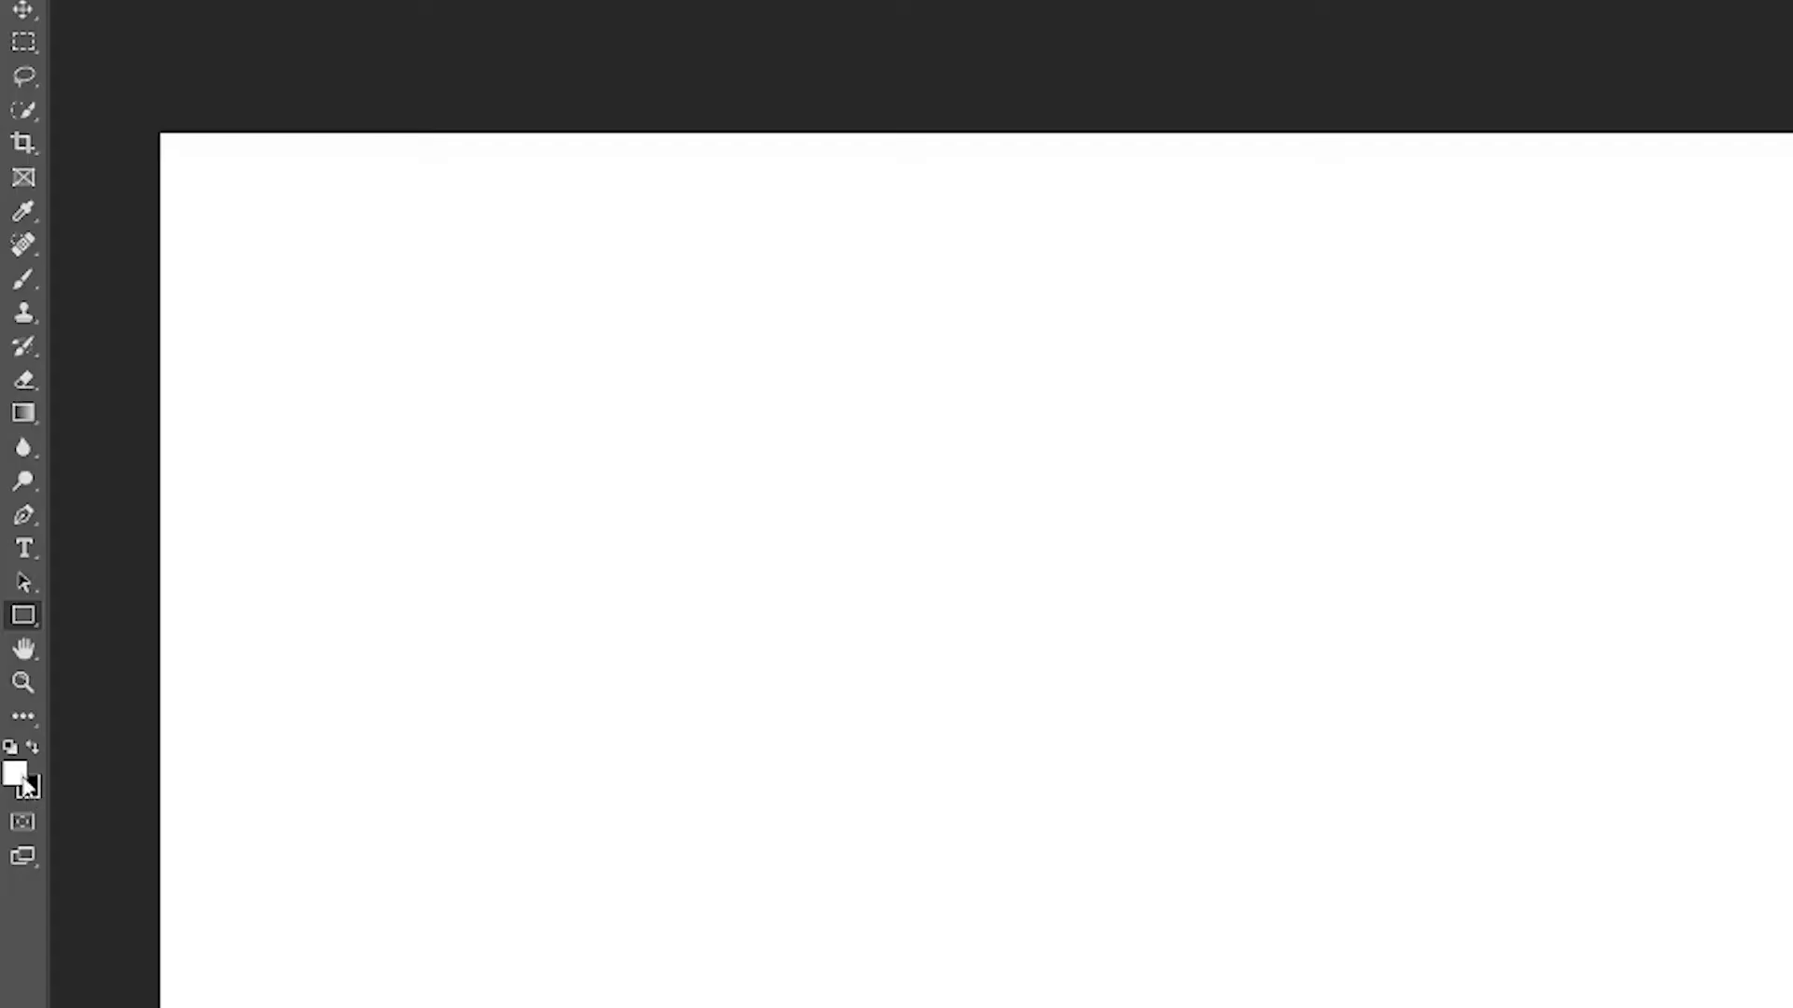
- Change the foreground color from the color picker to a bright red
{"action": "left_click", "coordinate": [16, 780]}
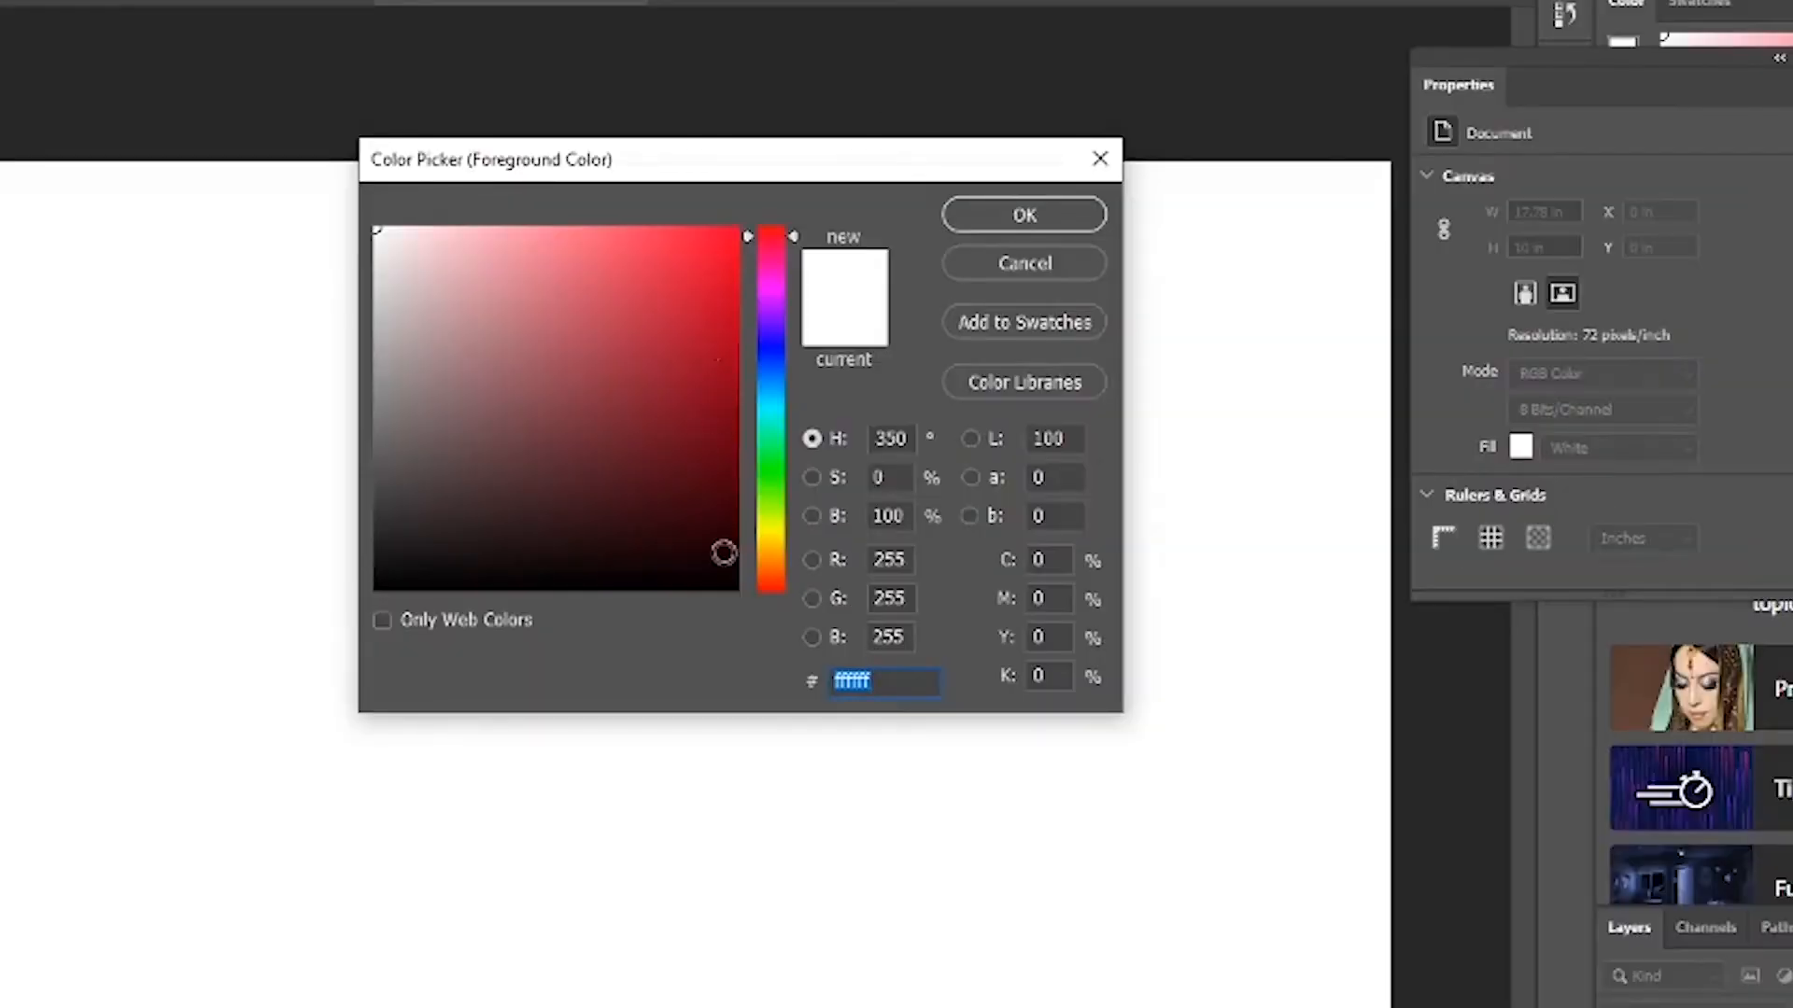
{"action": "mouse_move", "coordinate": [708, 249]}
{"action": "left_mouse_down"}
{"action": "mouse_move", "coordinate": [676, 249]}
{"action": "mouse_move", "coordinate": [712, 260]}
{"action": "left_mouse_up"}
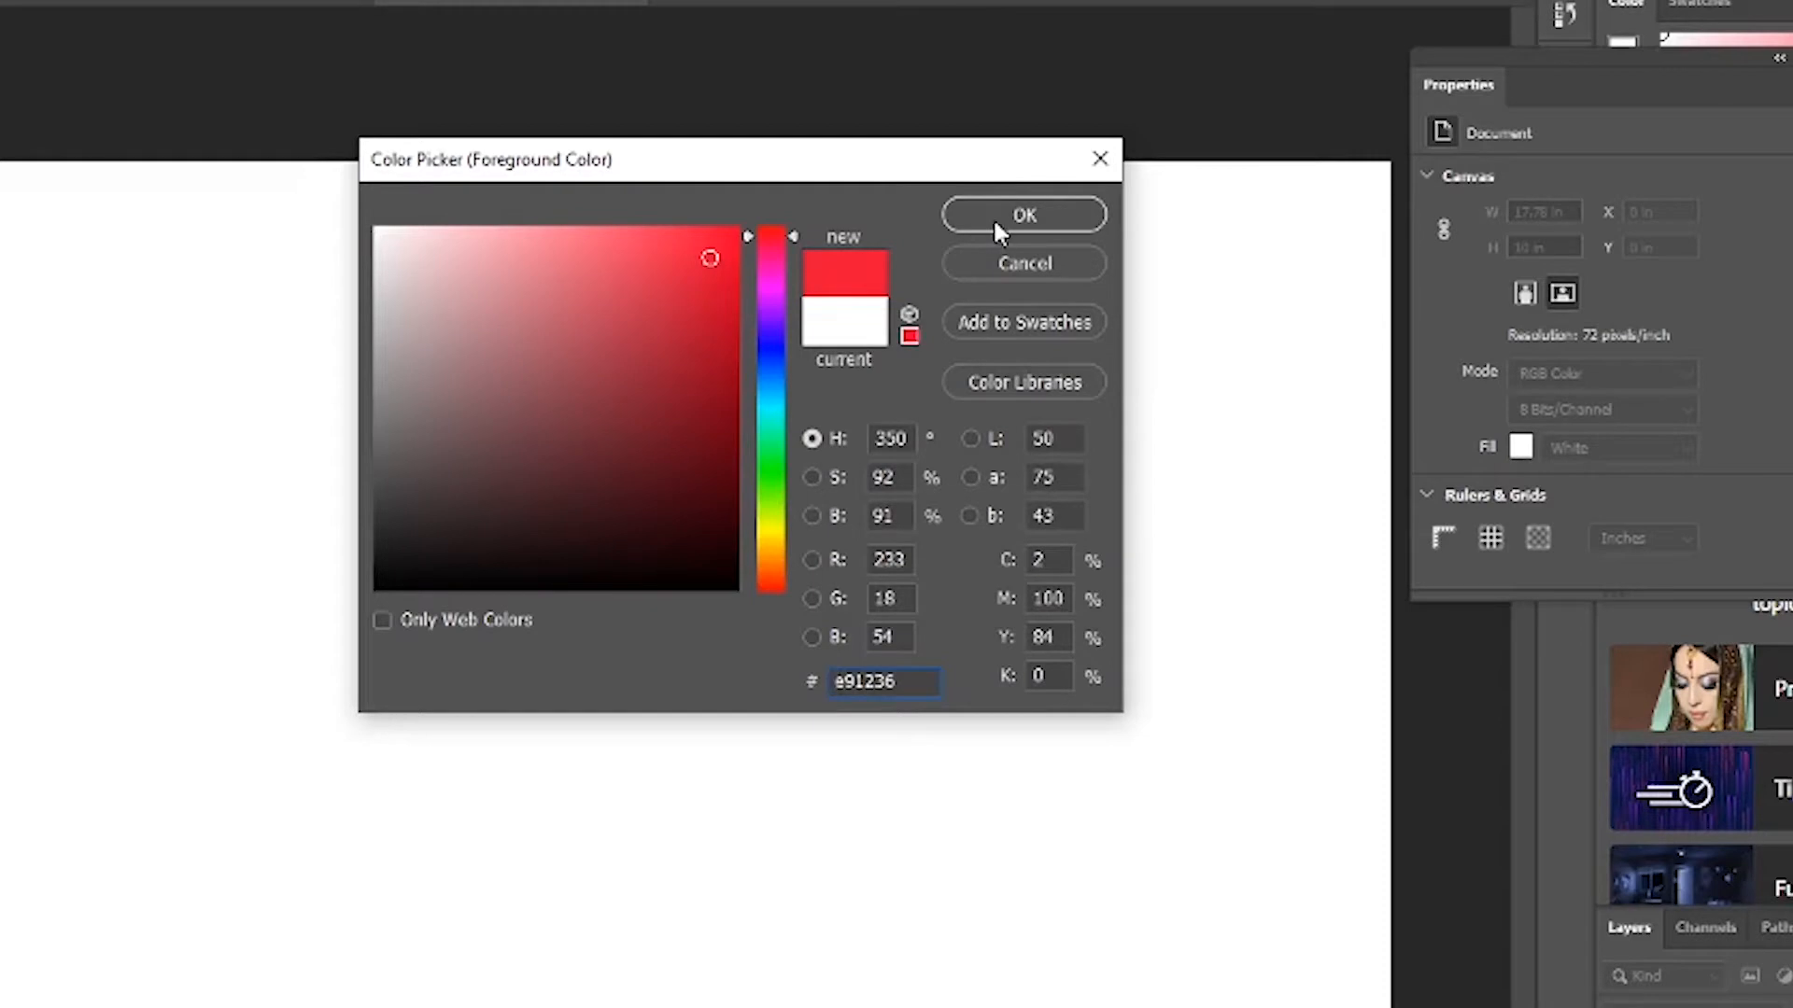
{"action": "left_click", "coordinate": [993, 218]}
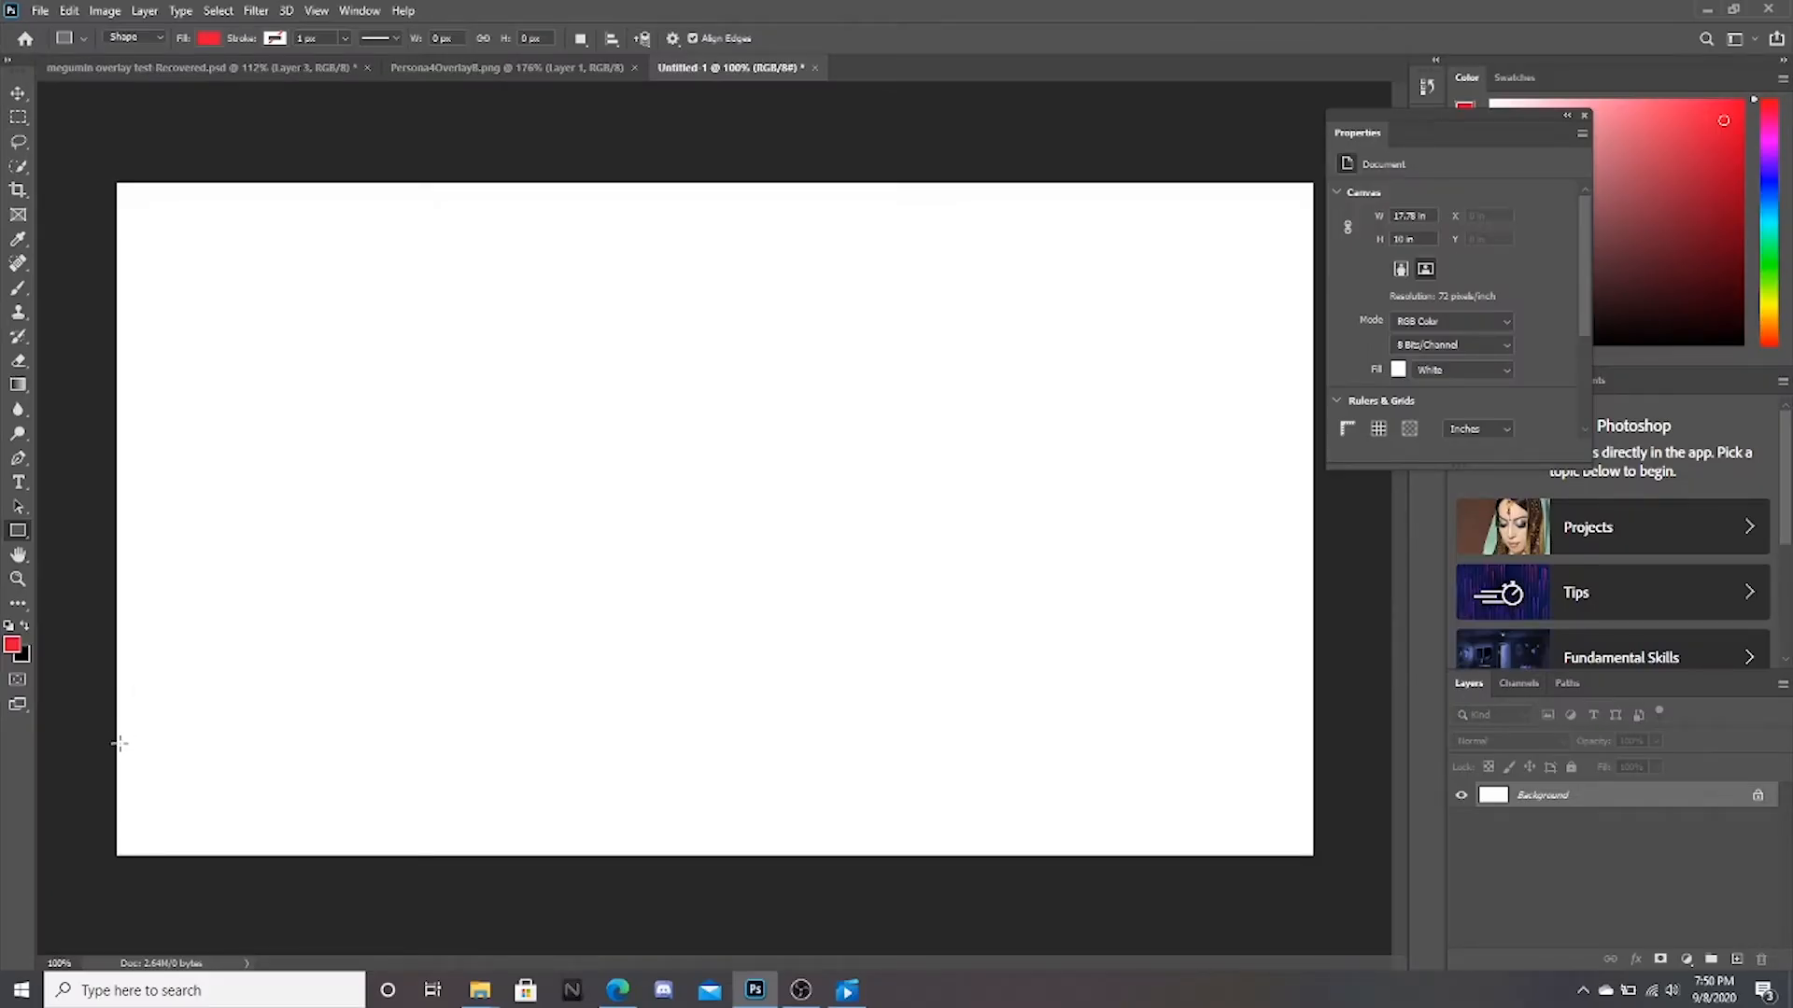
- Draw a red rectangle about 1275 x 105 px across the canvas and align it along the bottom edge
{"action": "left_click_drag", "start_coordinate": [117, 757], "coordinate": [1310, 855]}
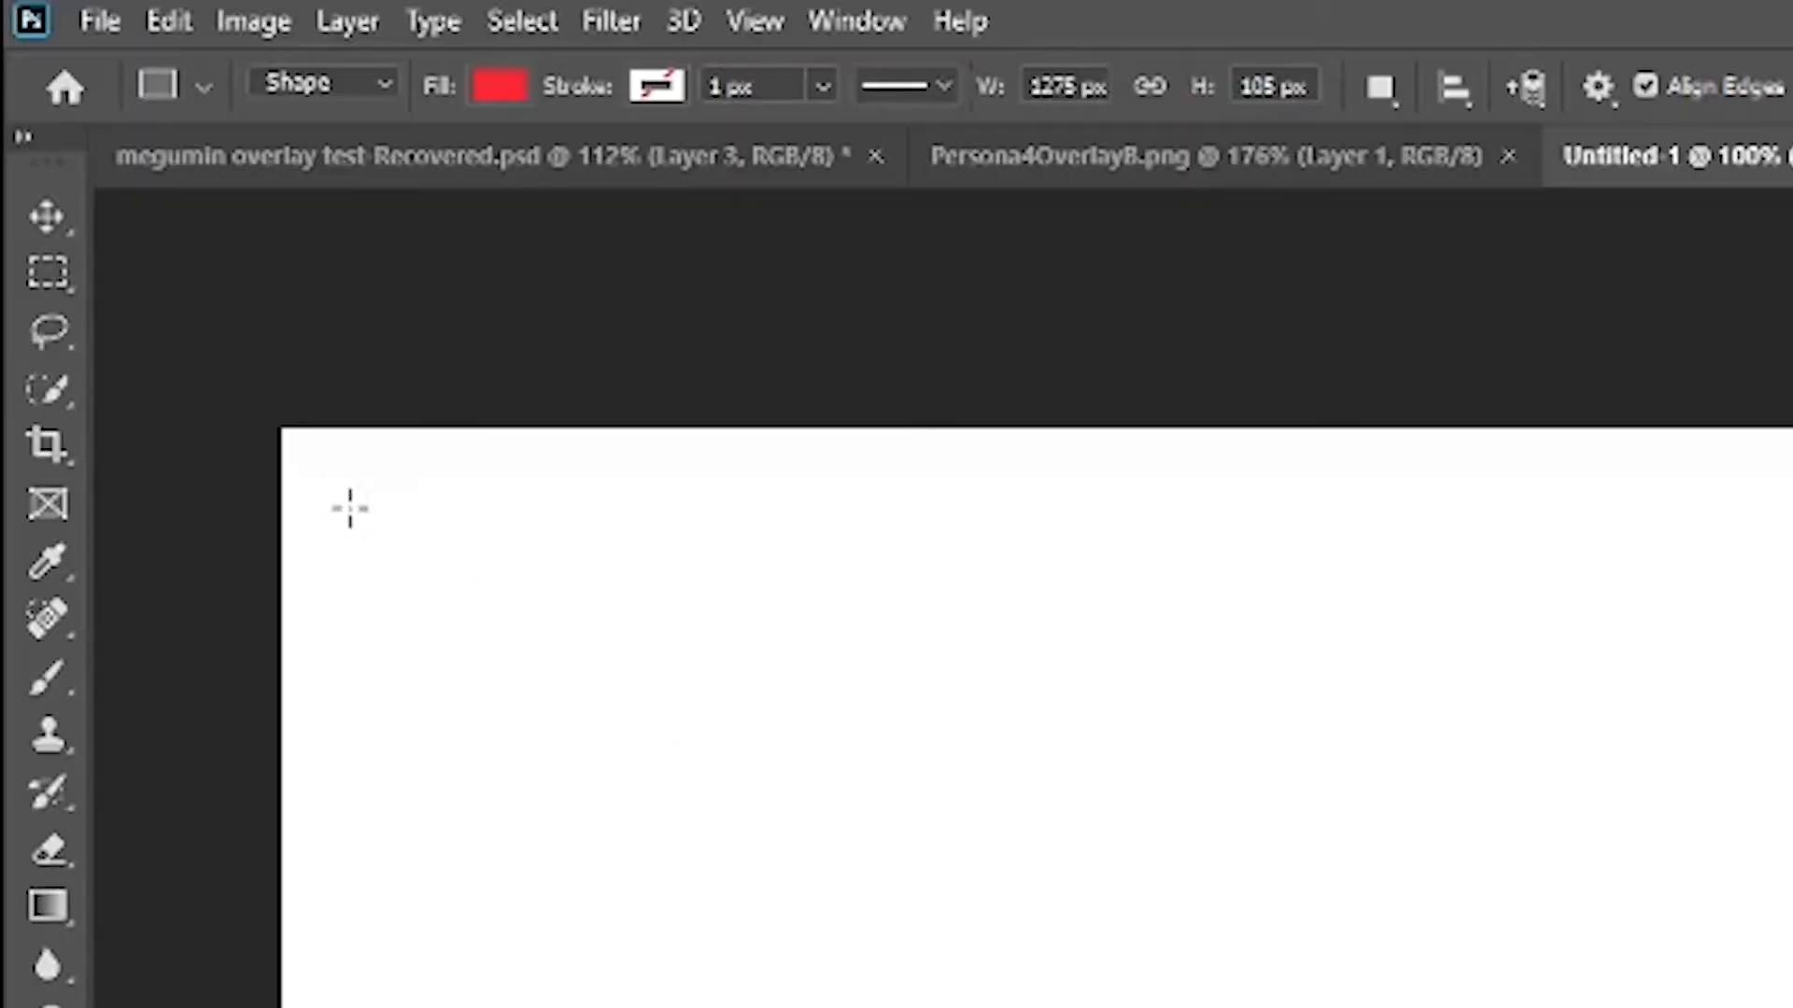
{"action": "left_click", "coordinate": [40, 223]}
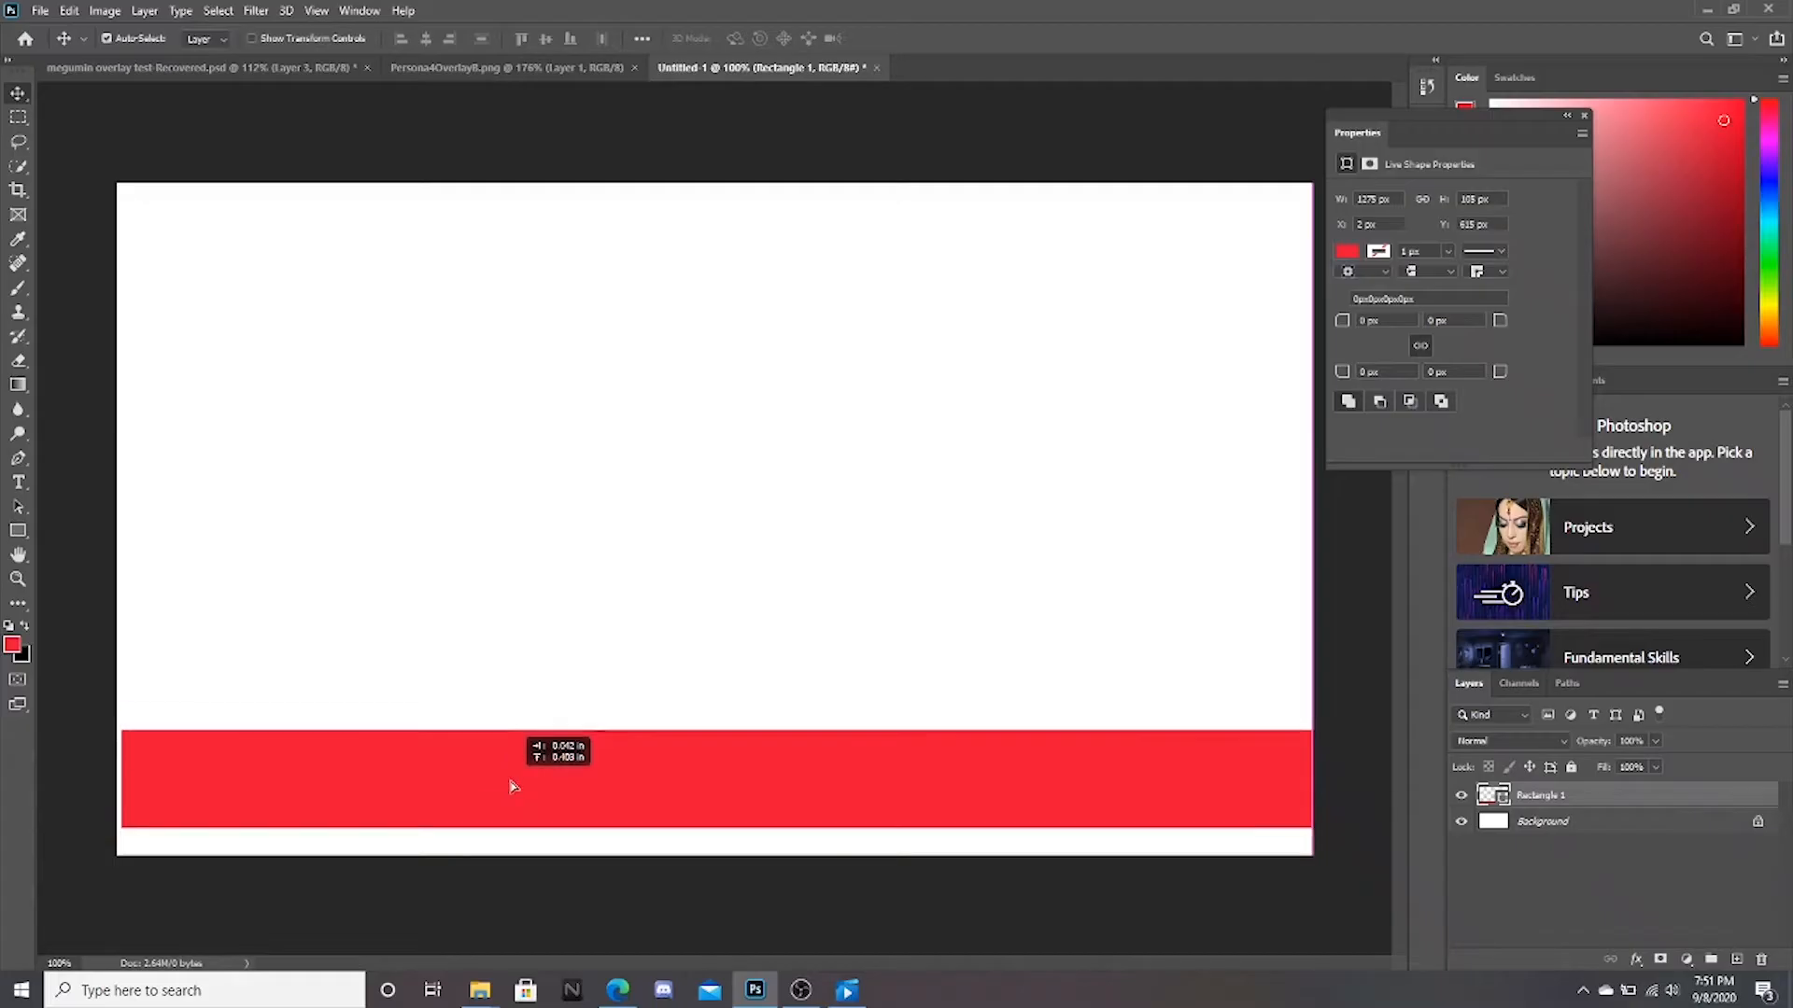
{"action": "left_click_drag", "start_coordinate": [508, 784], "coordinate": [508, 811]}
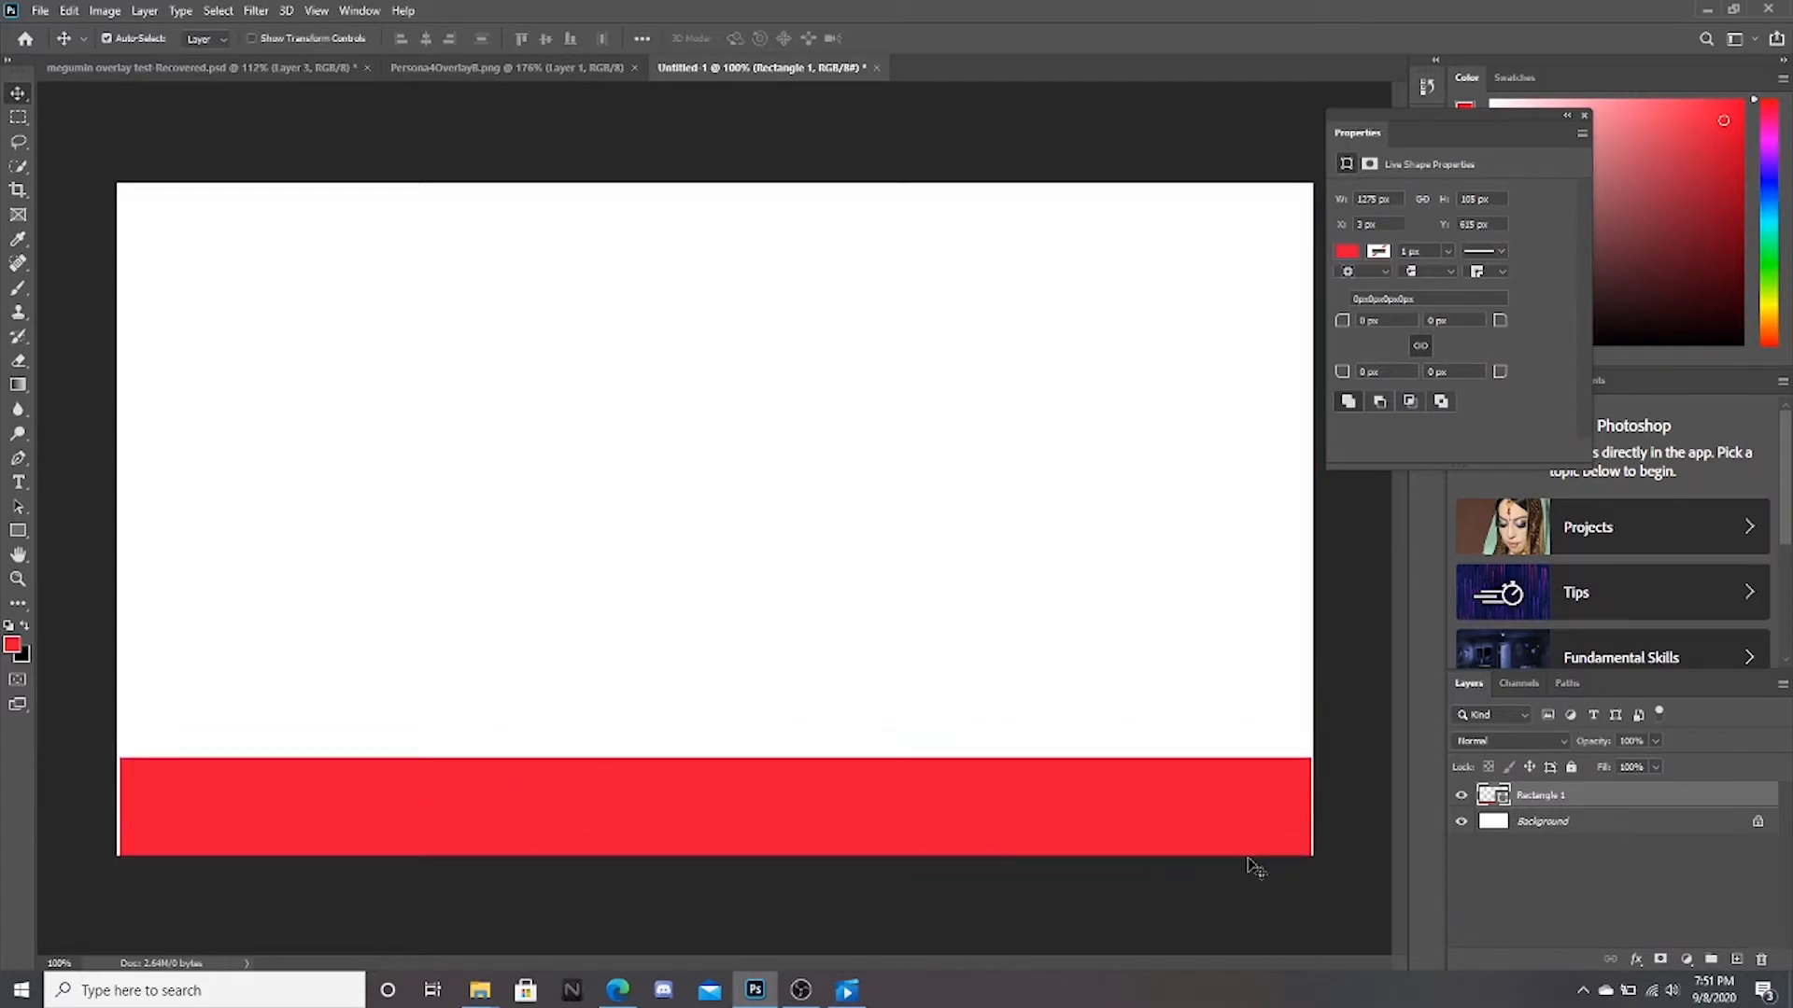
{"action": "left_click_drag", "start_coordinate": [592, 832], "coordinate": [607, 834]}
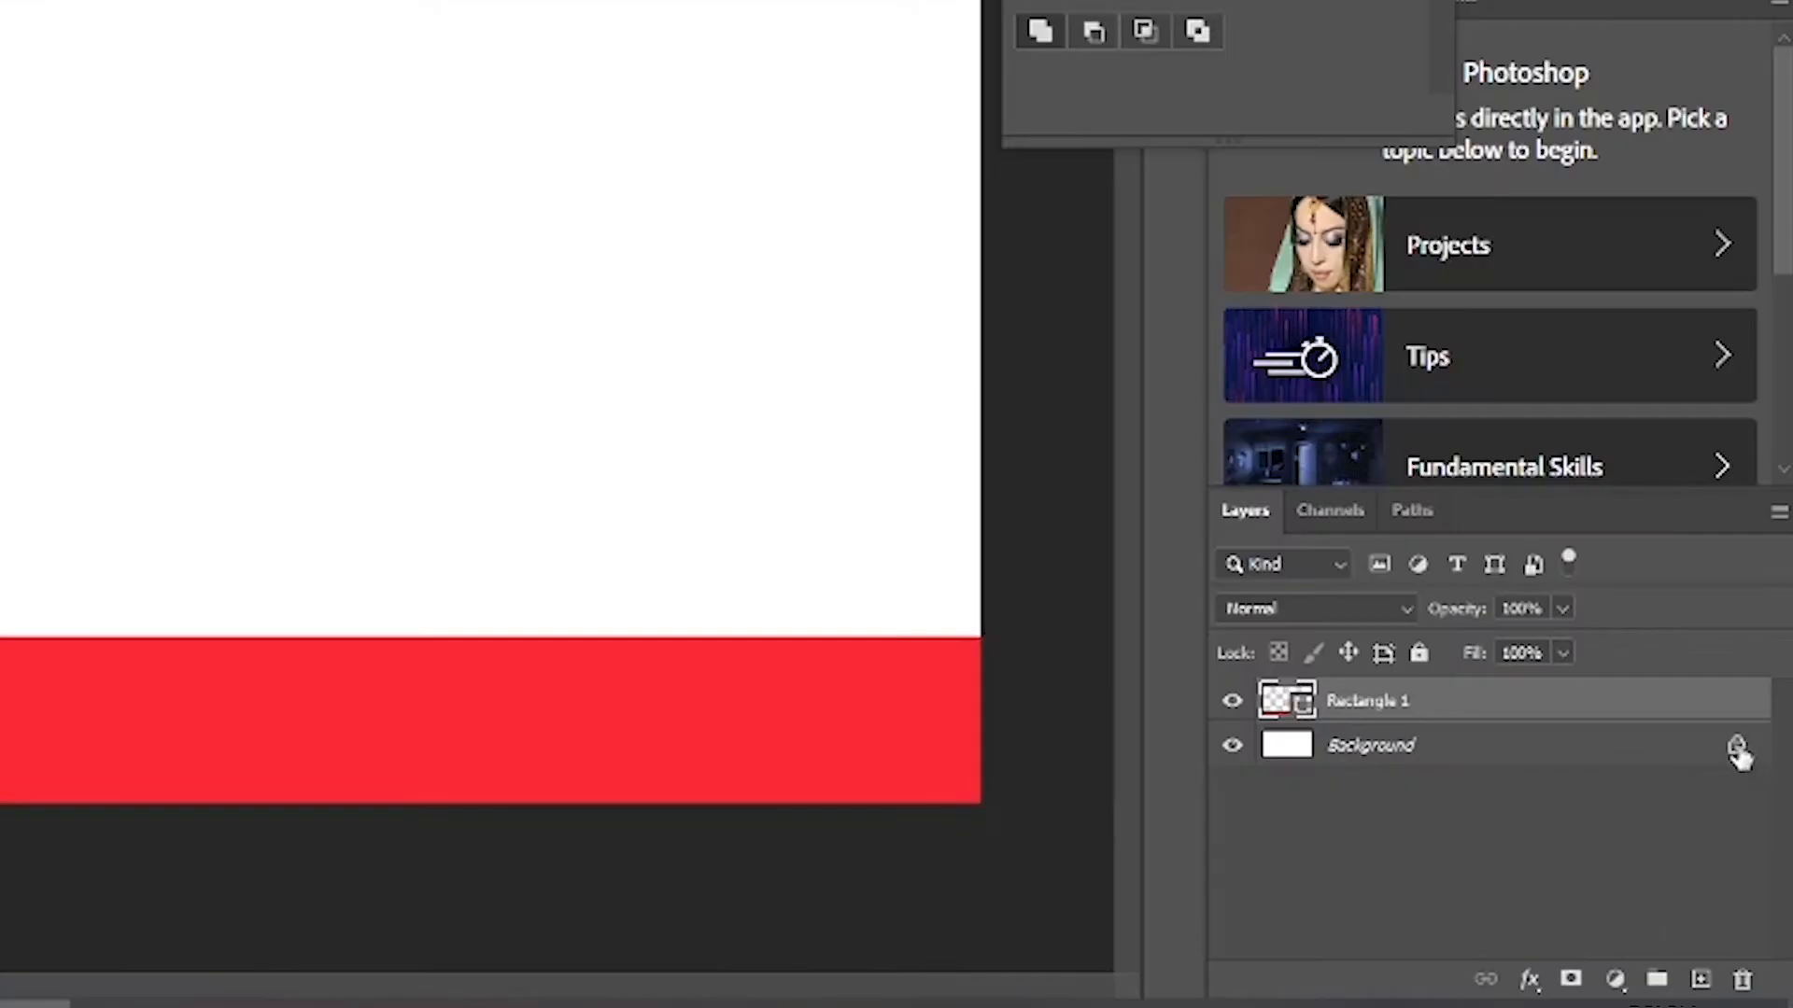
- Unlock the white Background layer and hide it so the canvas is transparent behind the red bar
{"action": "left_click", "coordinate": [1757, 823]}
{"action": "left_click", "coordinate": [1233, 746]}
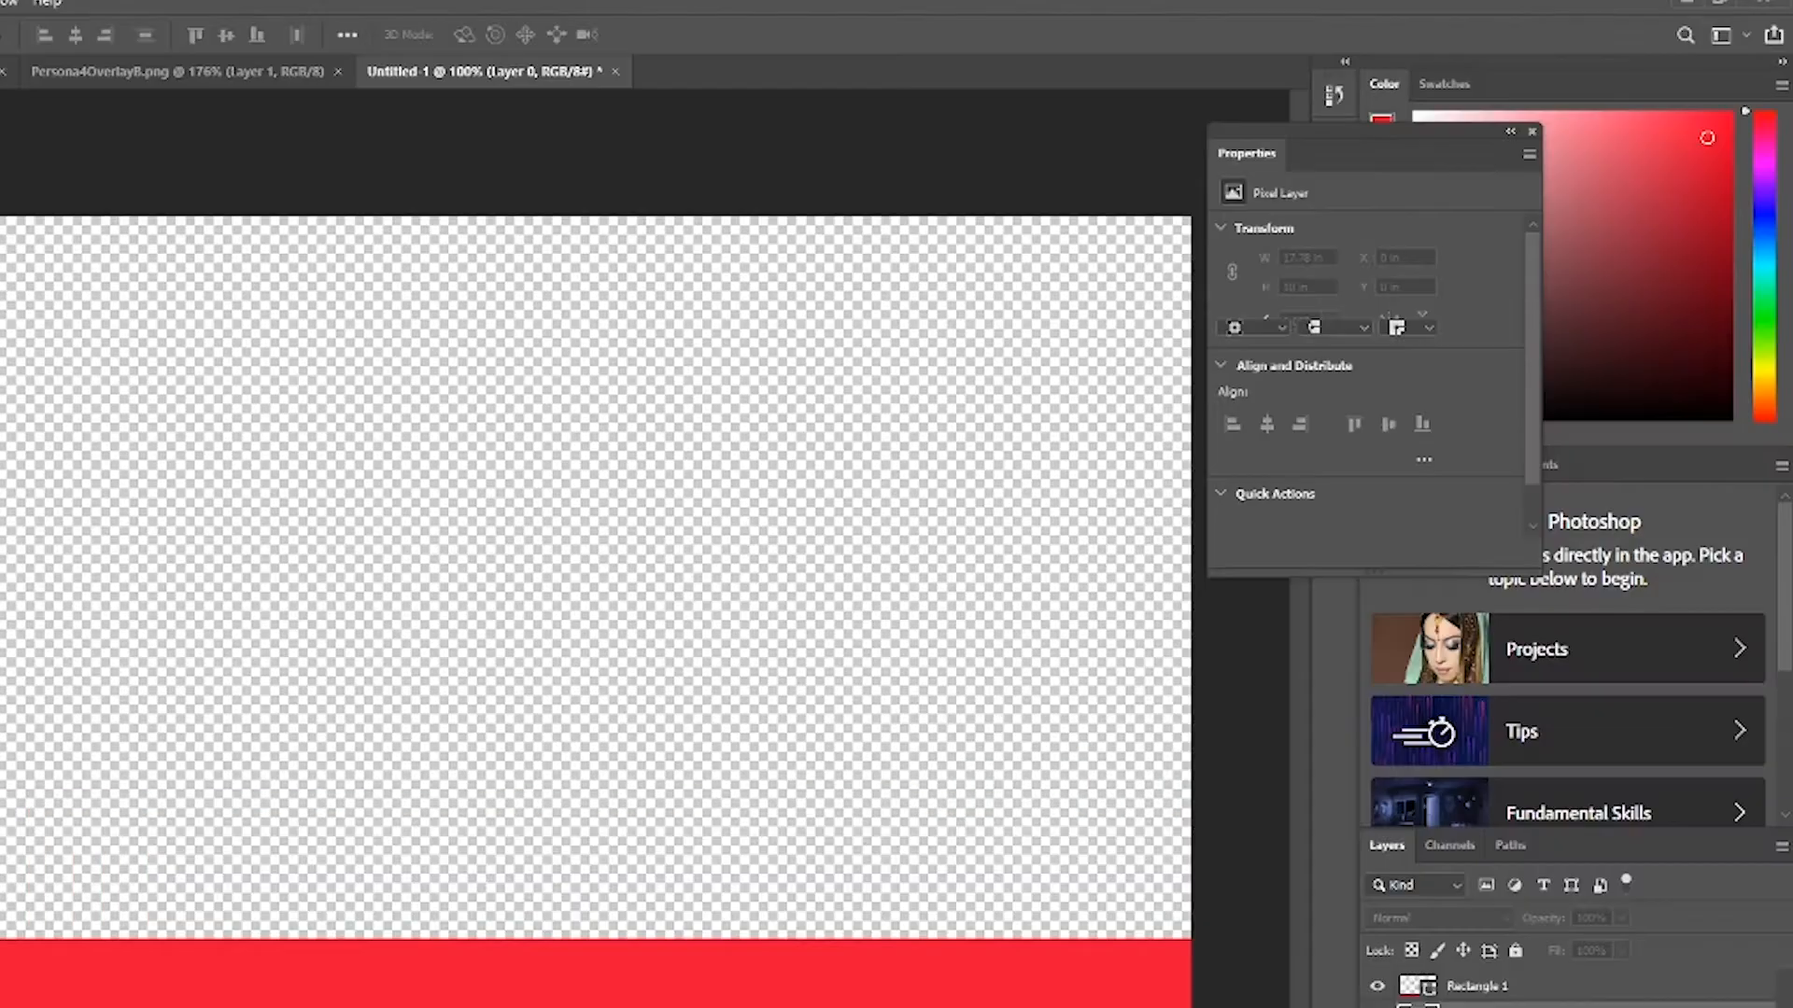
- Add a white outside Stroke layer style to the red Rectangle 1 layer
{"action": "left_click", "coordinate": [1791, 871]}
{"action": "right_click", "coordinate": [1536, 992]}
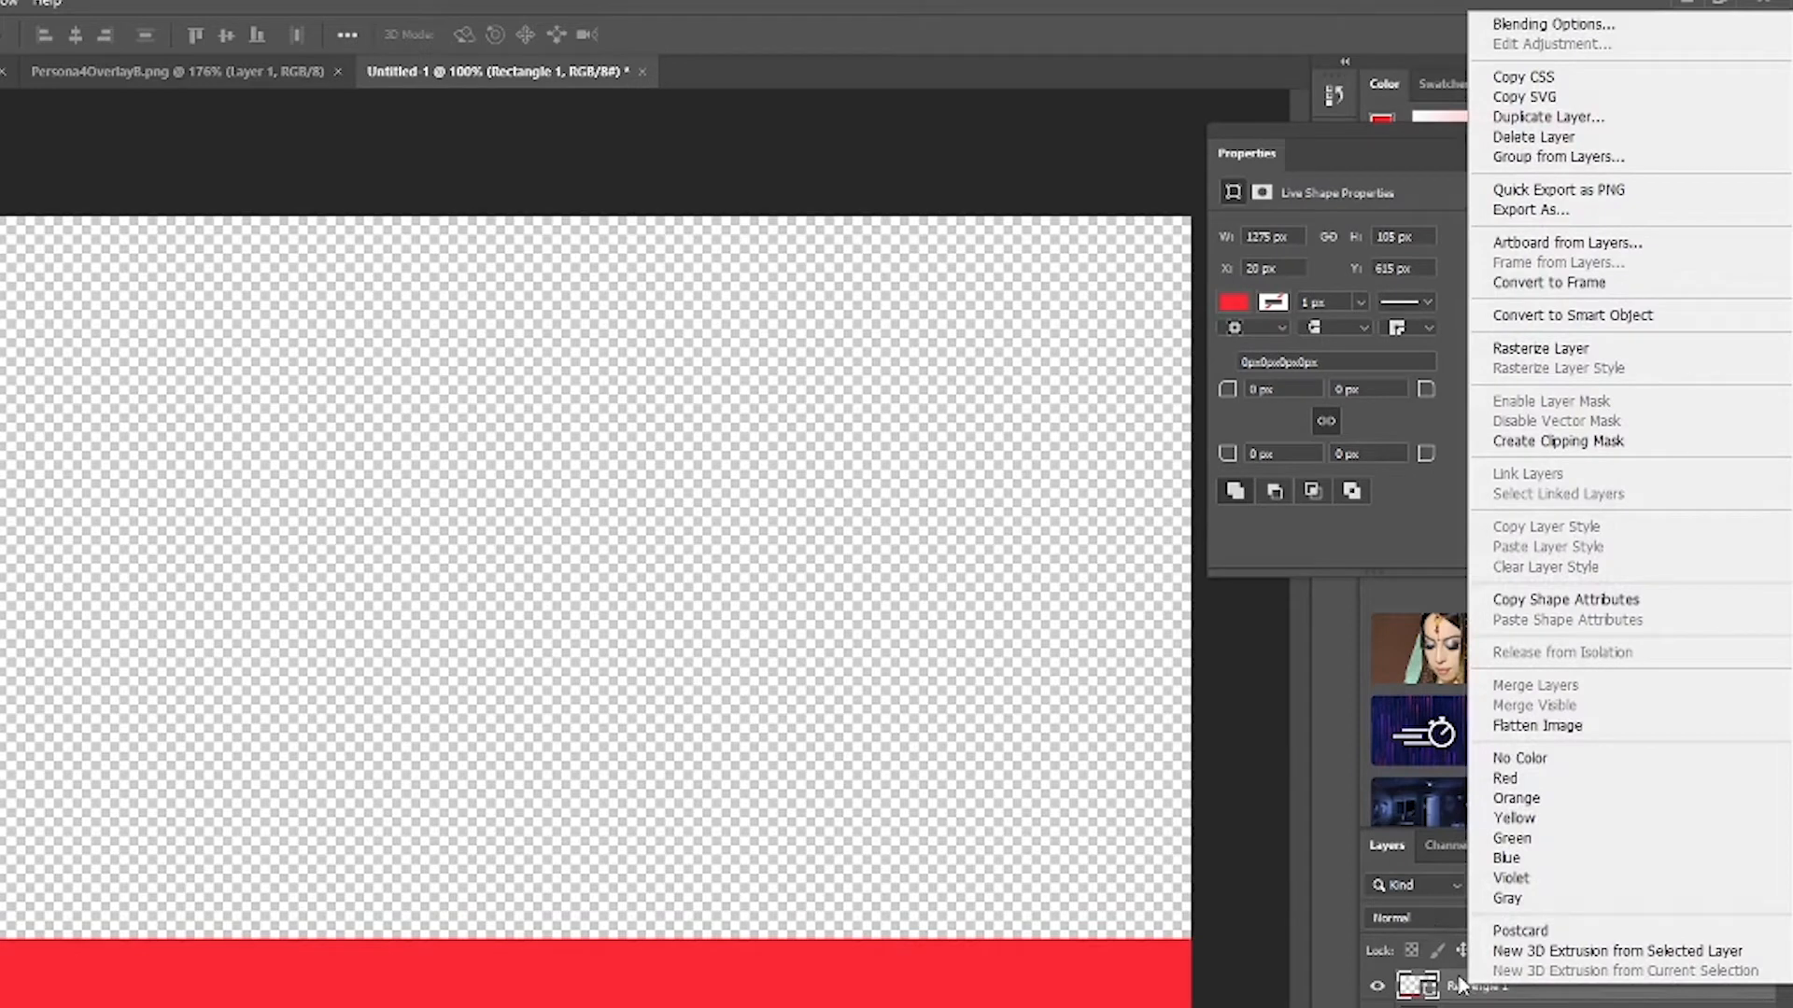
{"action": "left_click", "coordinate": [1565, 28]}
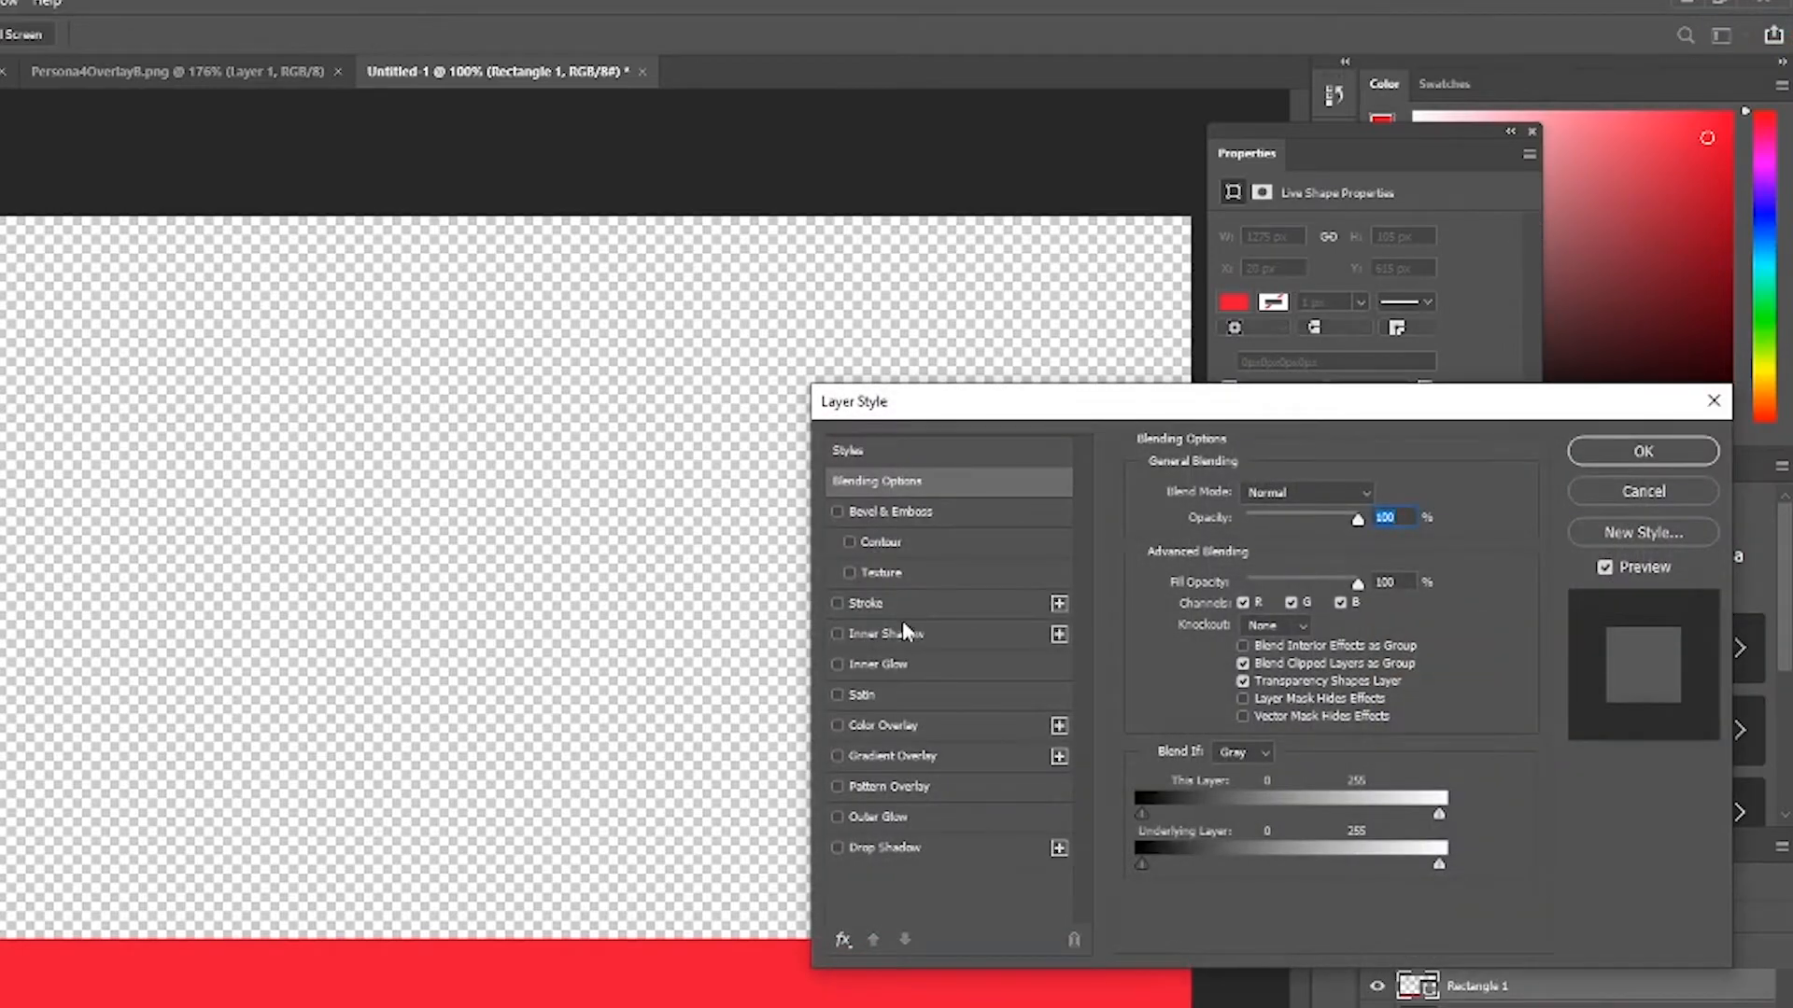
{"action": "left_click", "coordinate": [877, 603]}
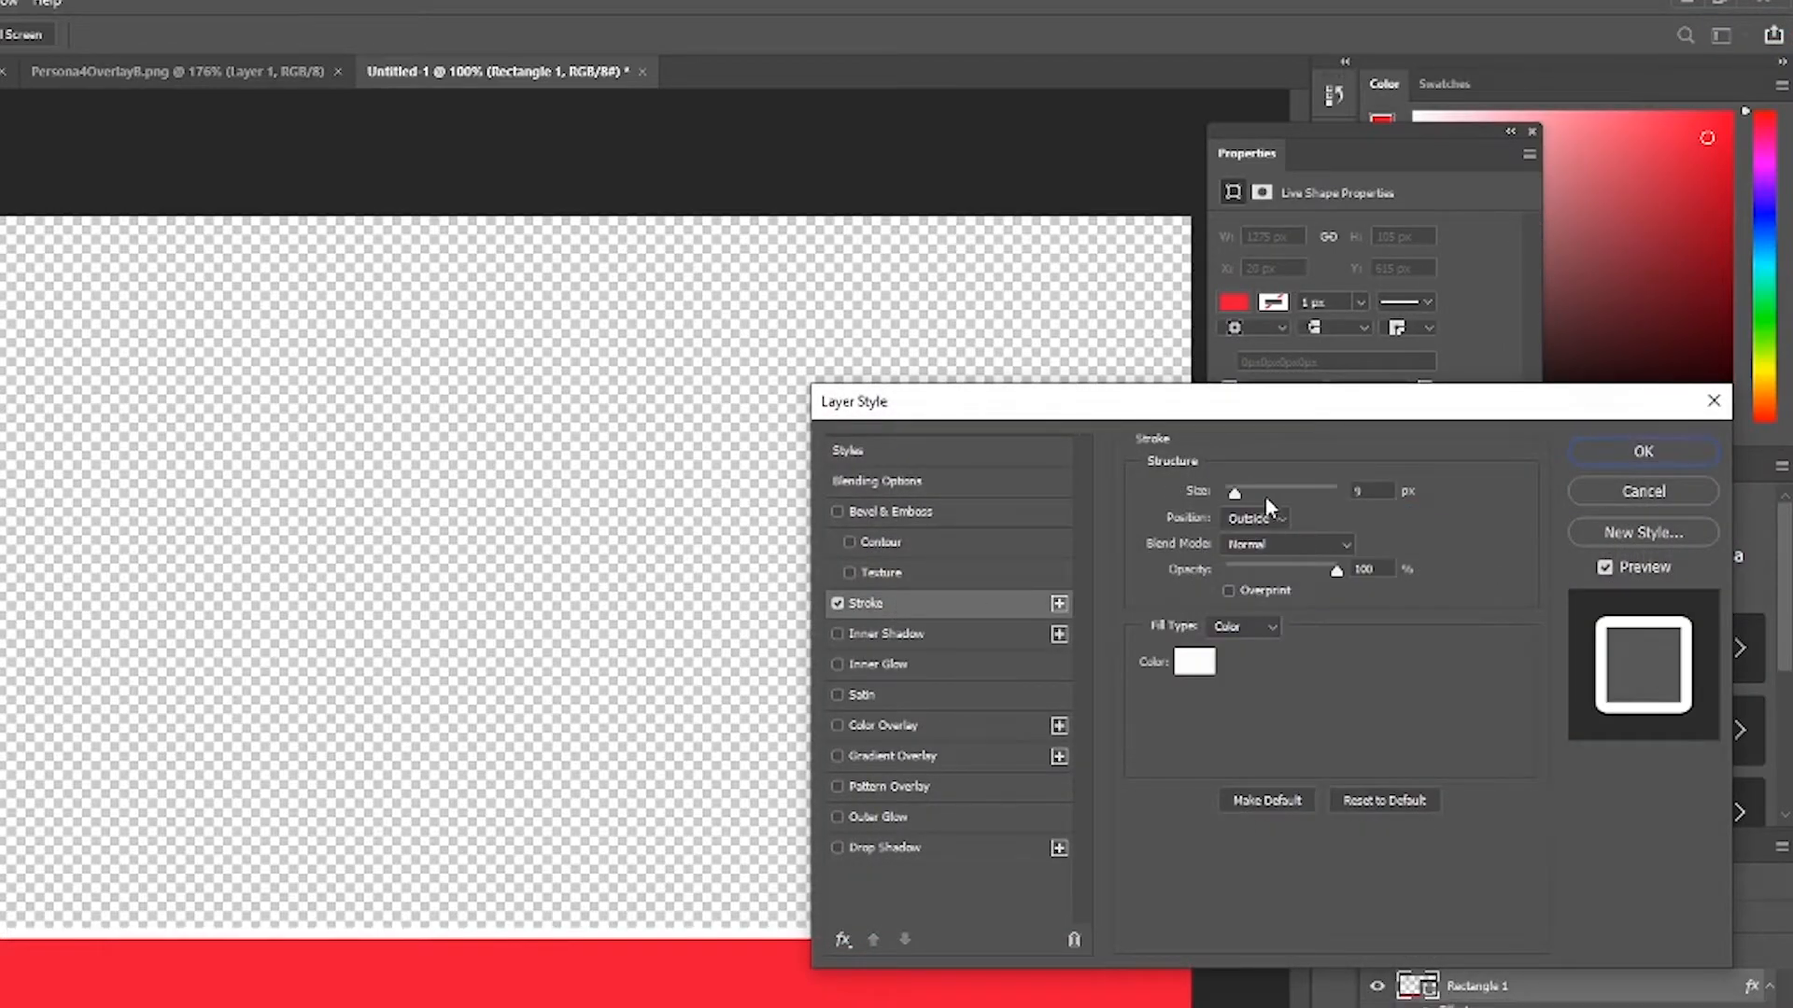
{"action": "left_click_drag", "start_coordinate": [1231, 496], "coordinate": [1232, 495]}
{"action": "left_click", "coordinate": [1623, 462]}
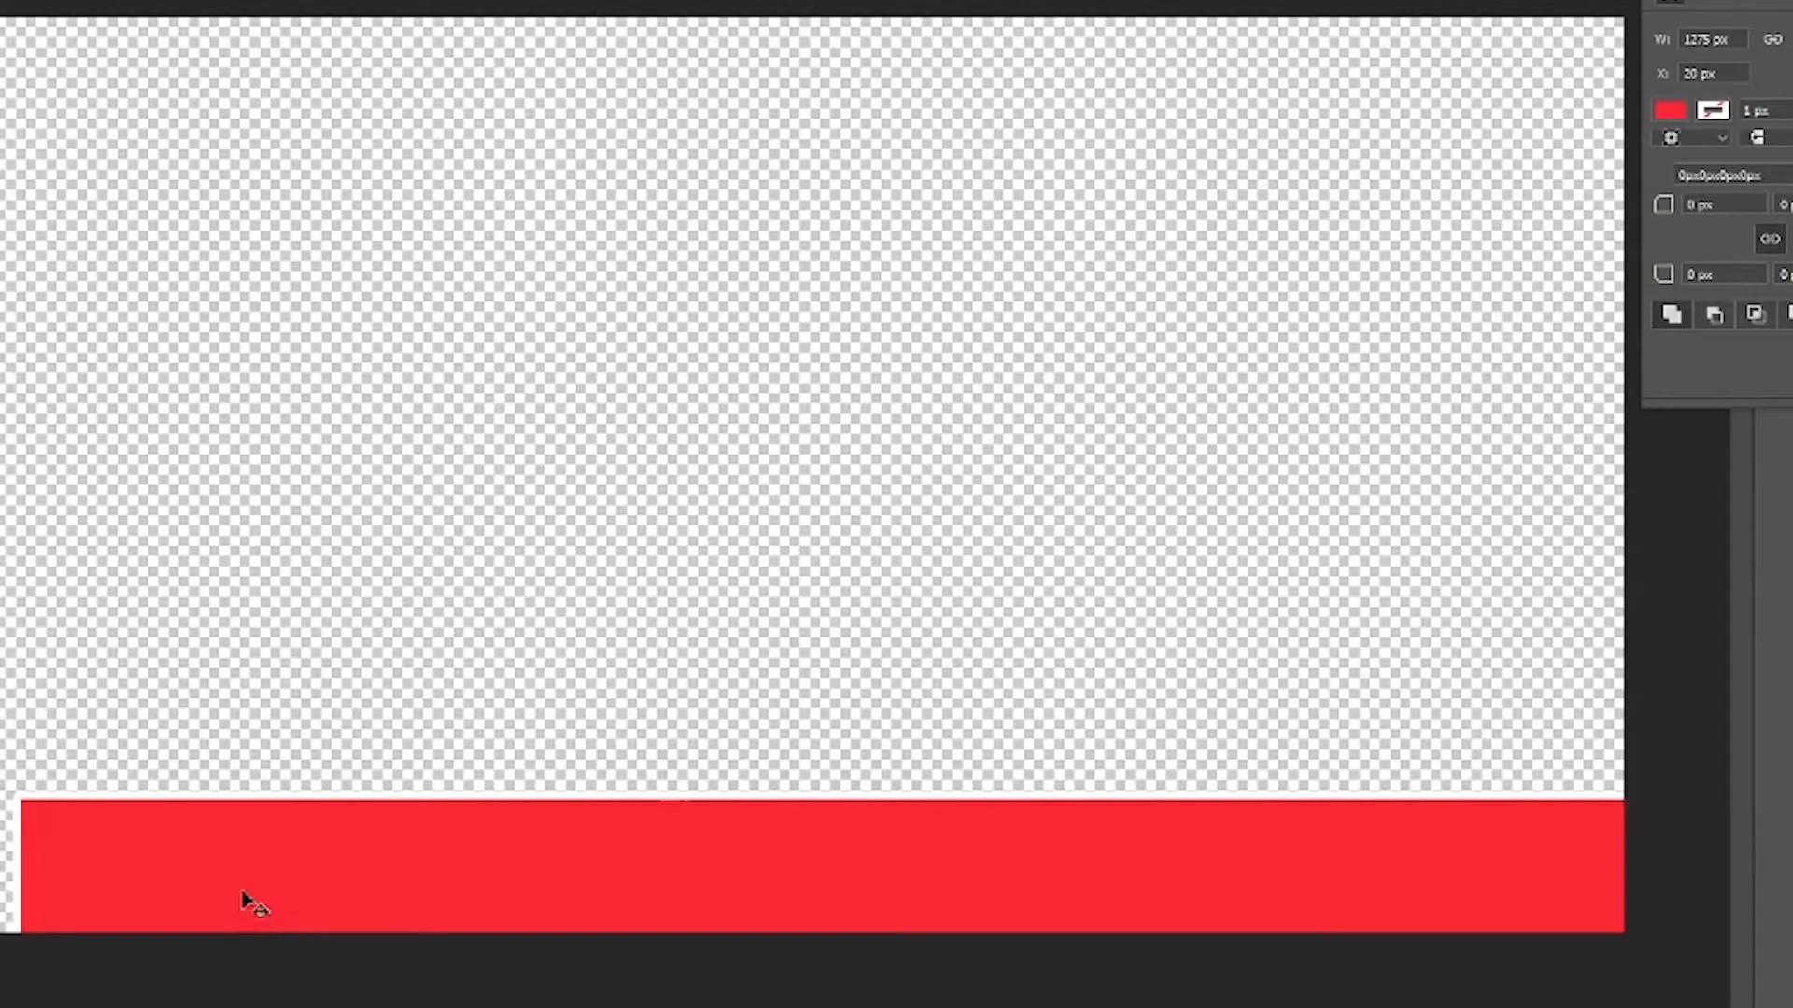
- Move the red bar slightly inward and scale its edges so the white stroke fits inside the canvas on all sides
{"action": "left_click_drag", "start_coordinate": [315, 871], "coordinate": [299, 872]}
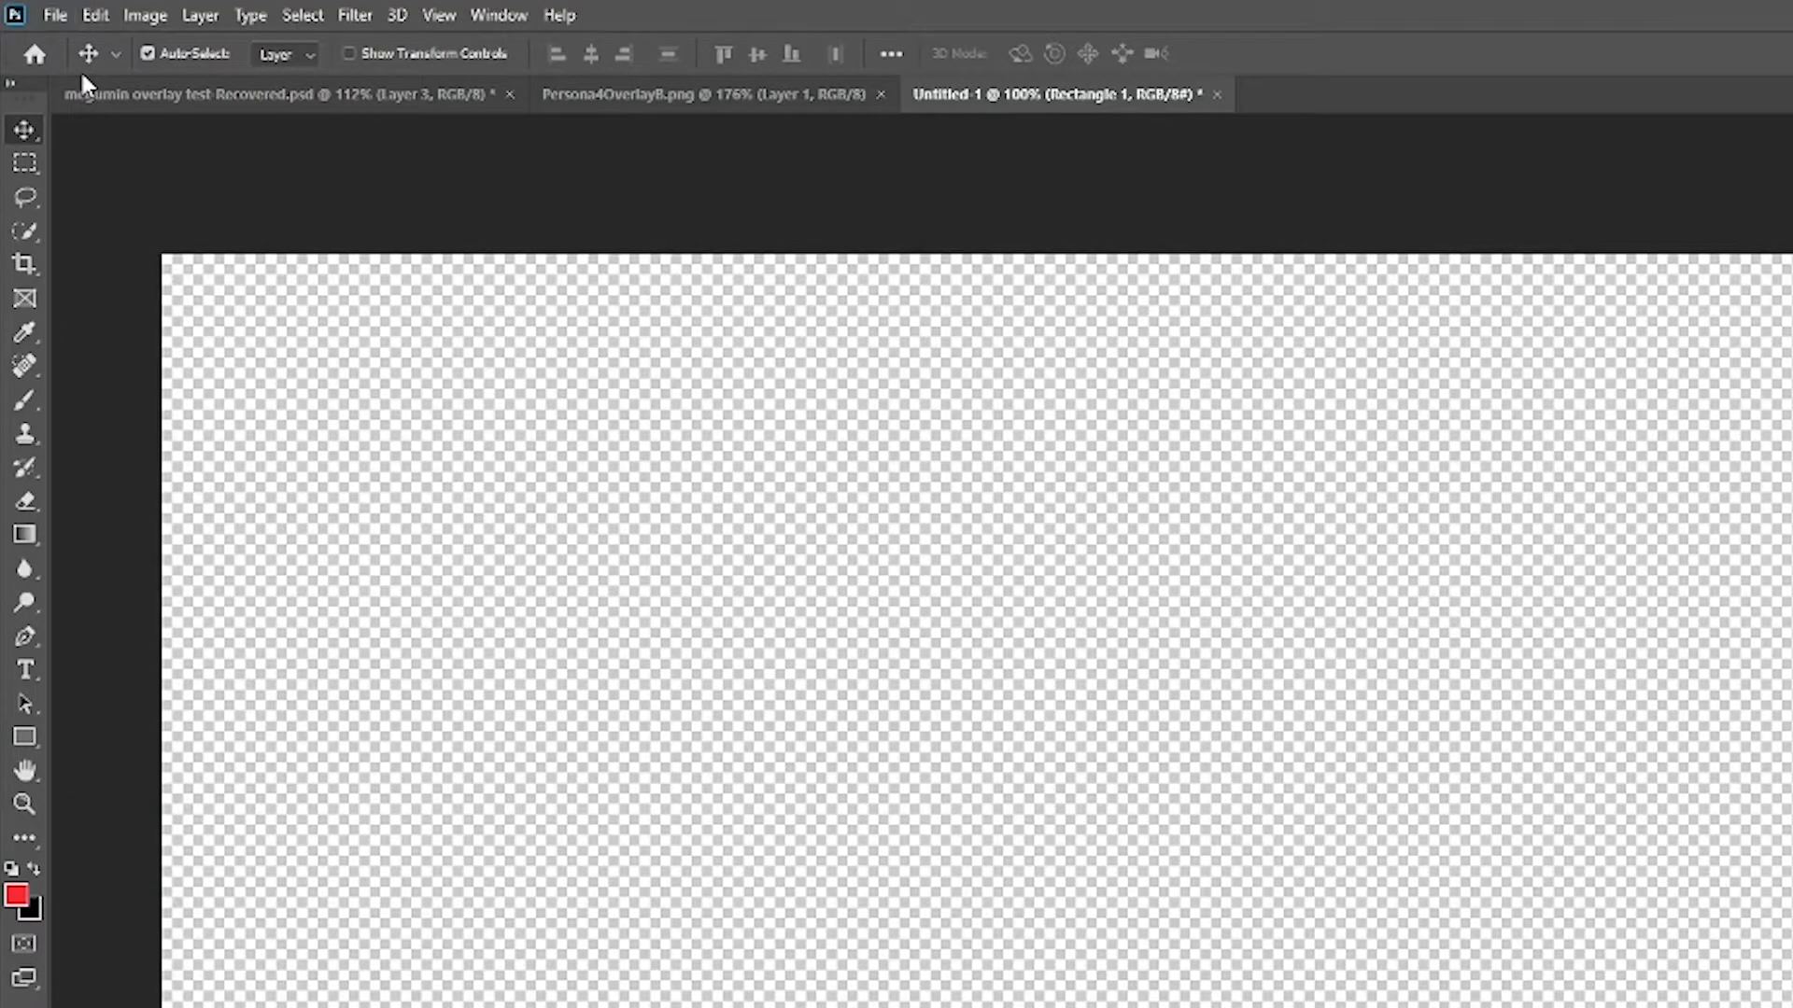
{"action": "left_click", "coordinate": [97, 16]}
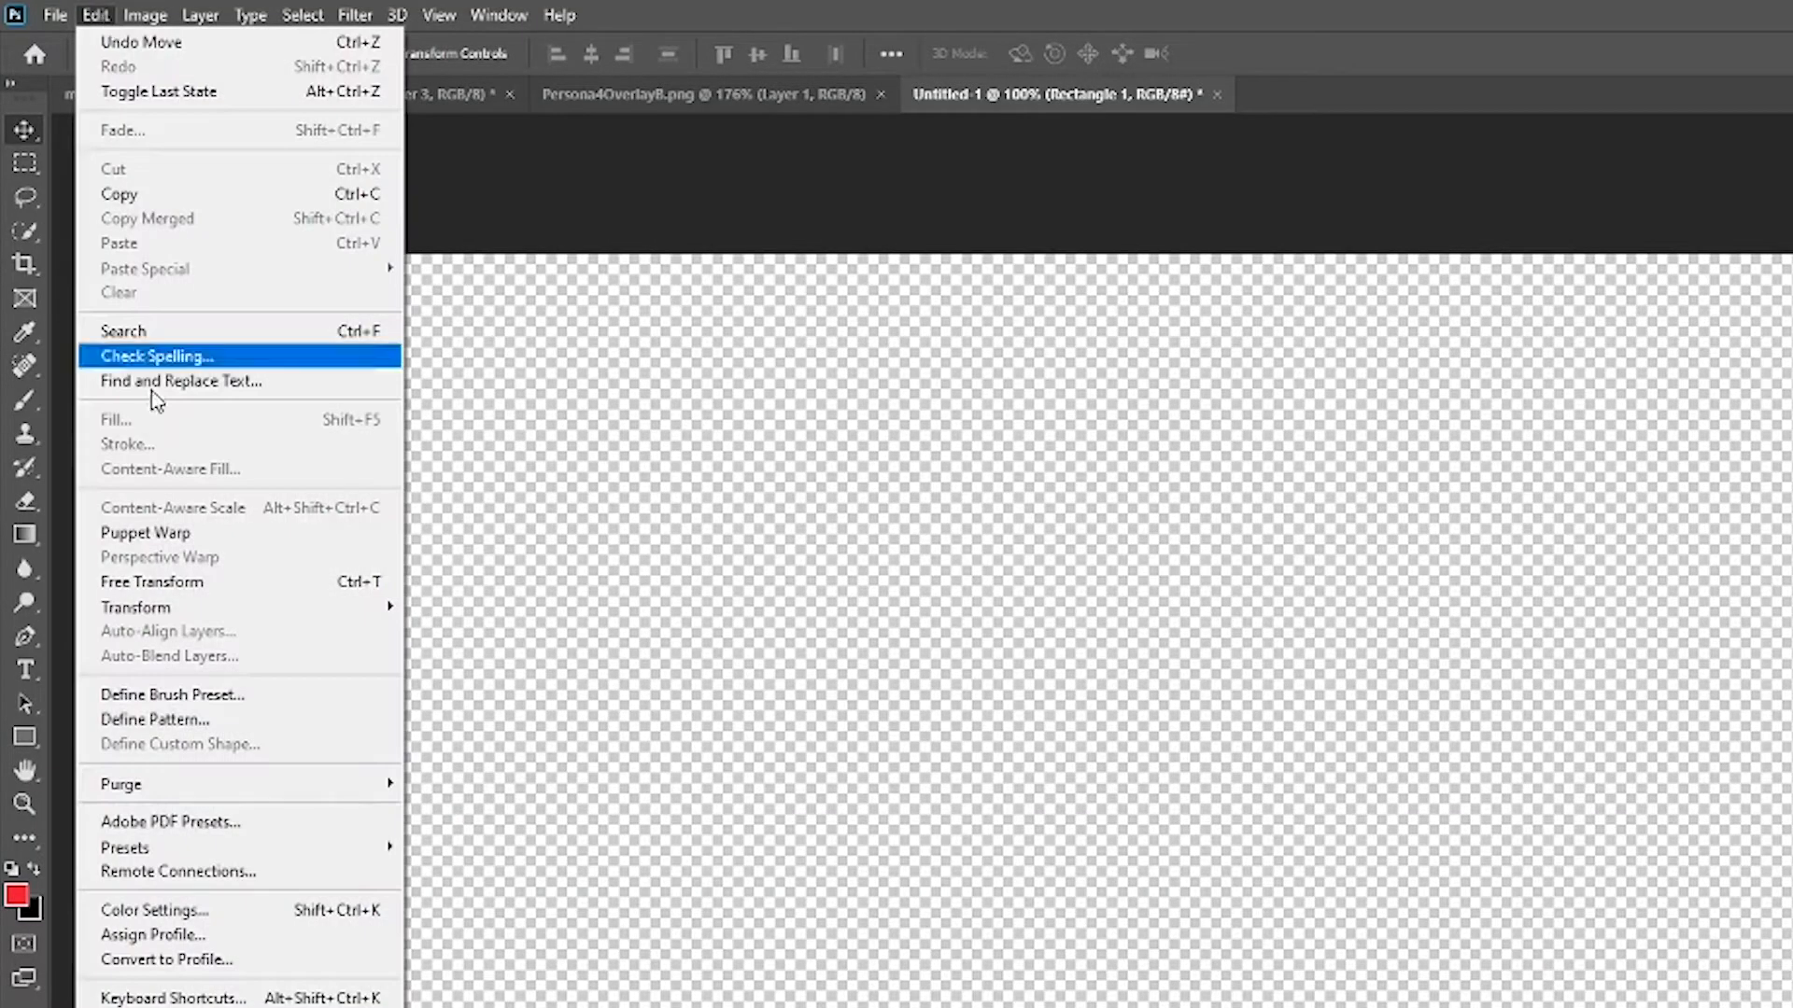
{"action": "mouse_move", "coordinate": [108, 616]}
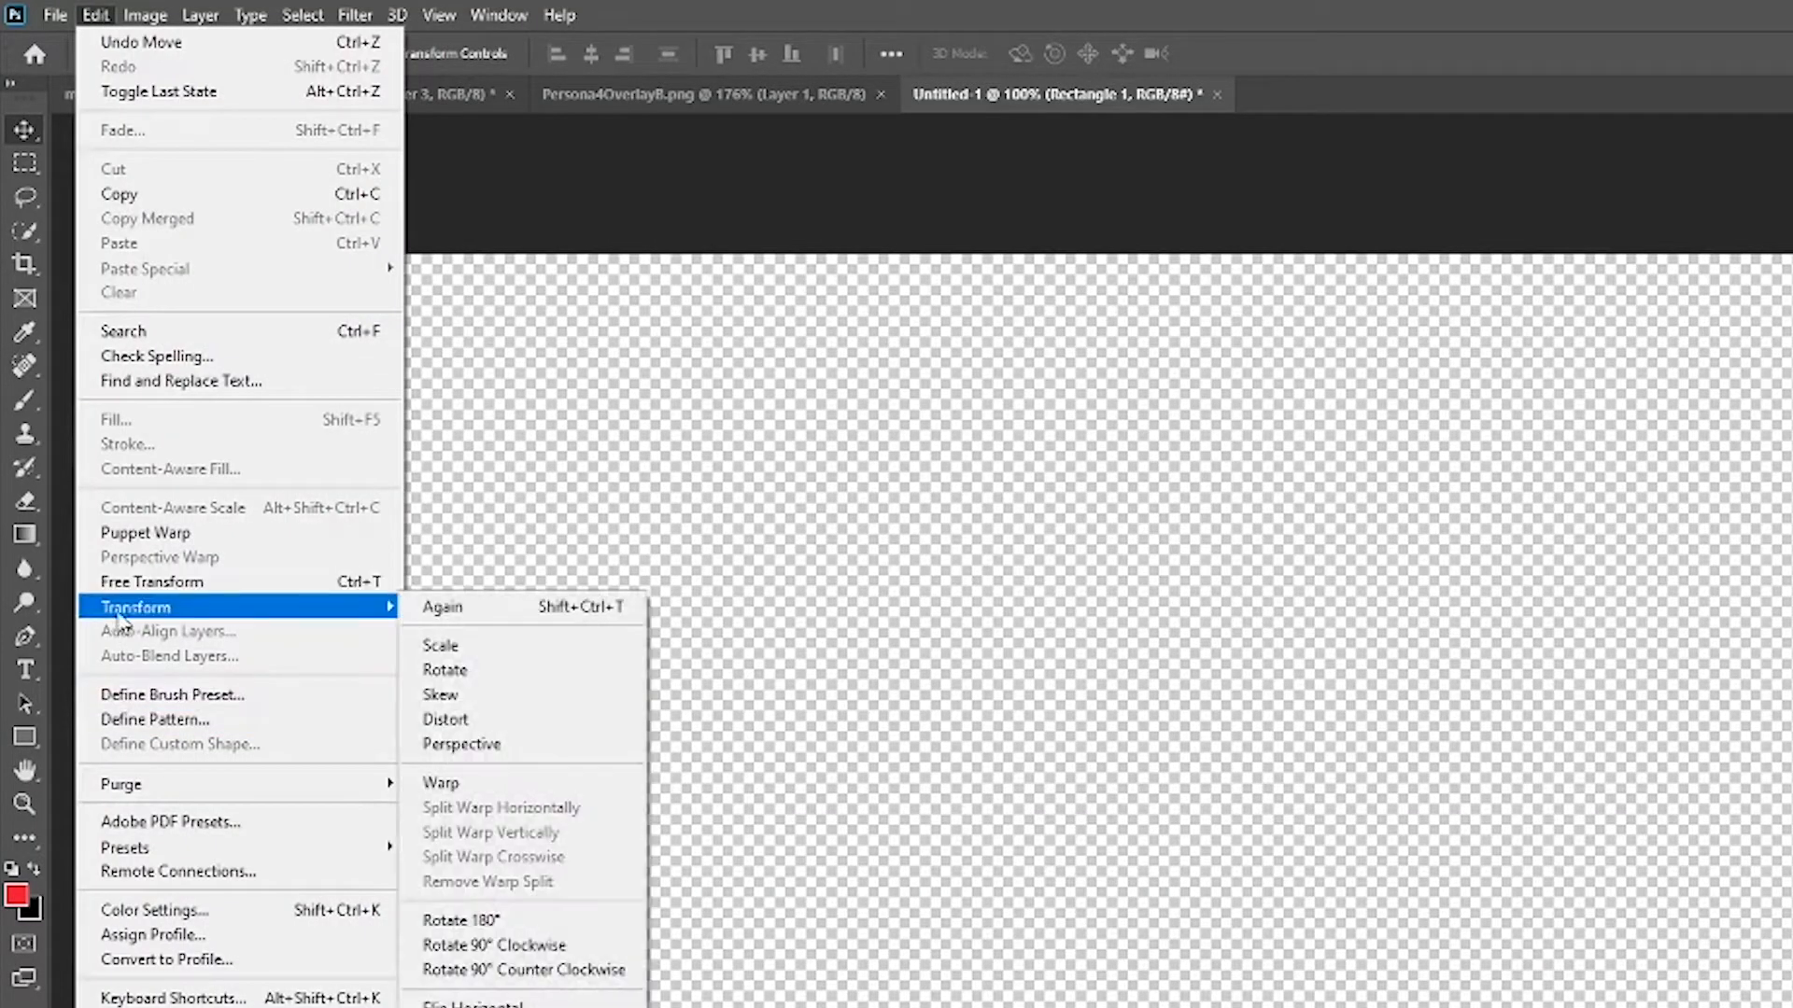
{"action": "left_click", "coordinate": [548, 653]}
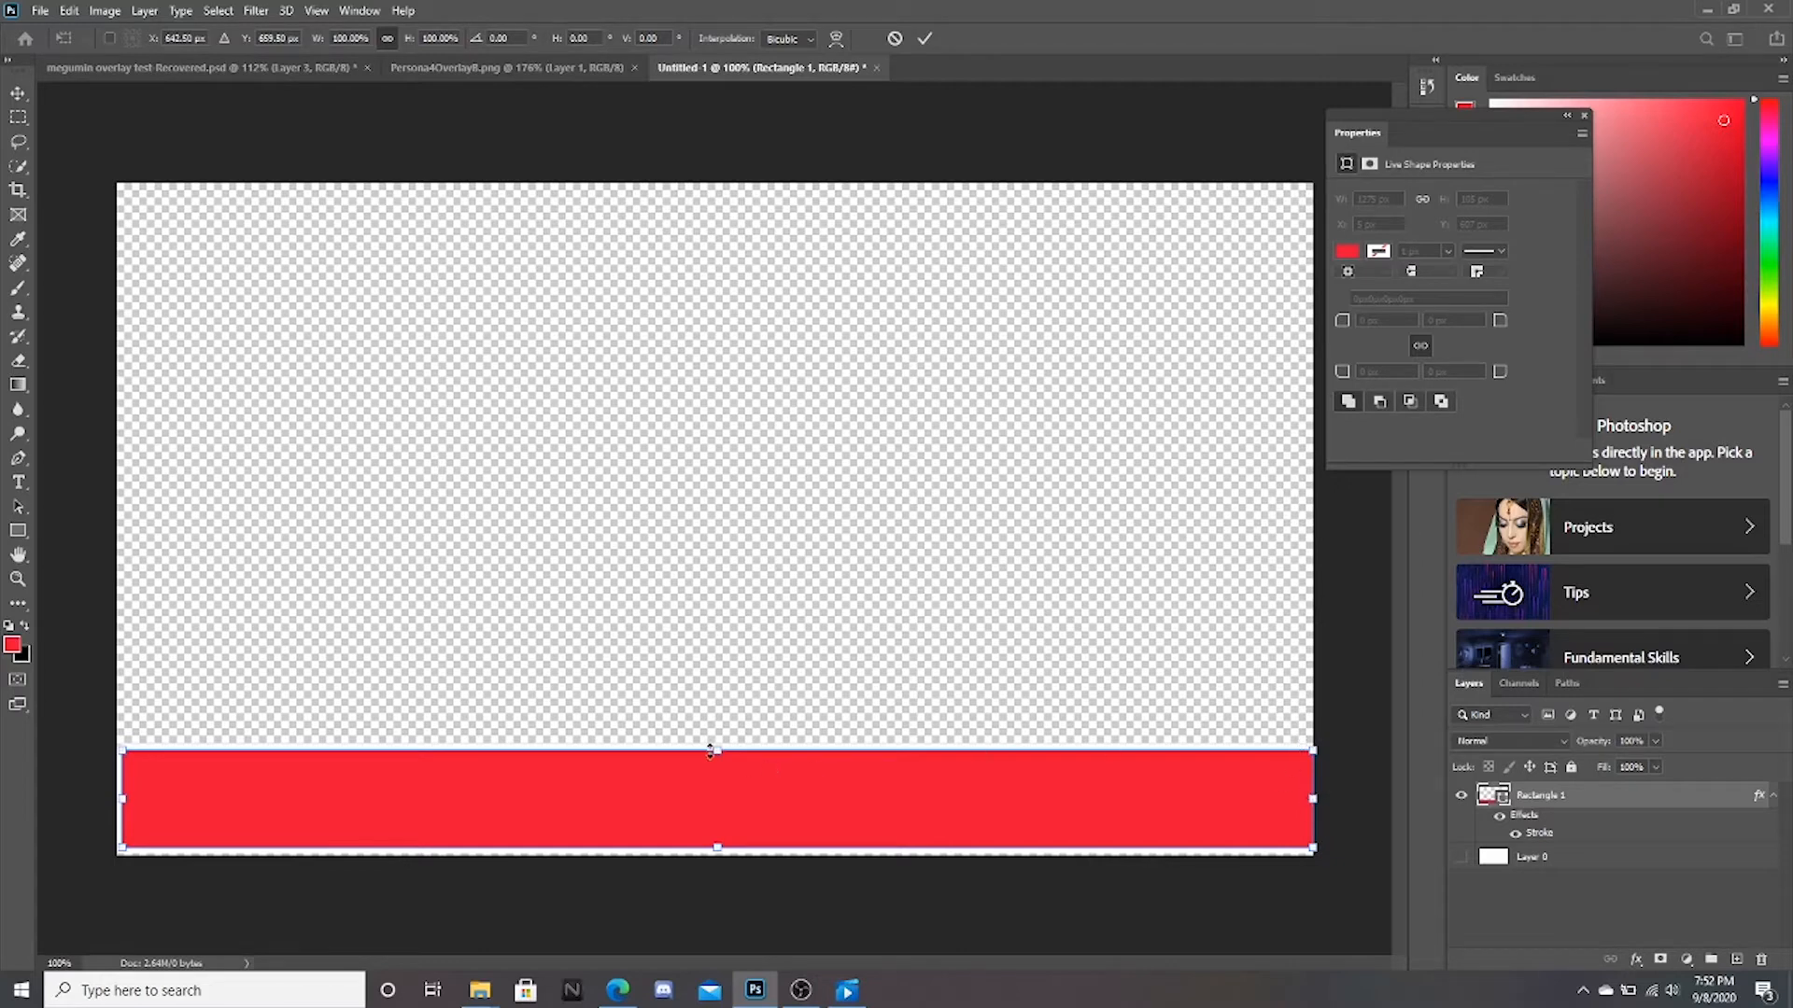
{"action": "left_click_drag", "start_coordinate": [713, 747], "coordinate": [715, 744]}
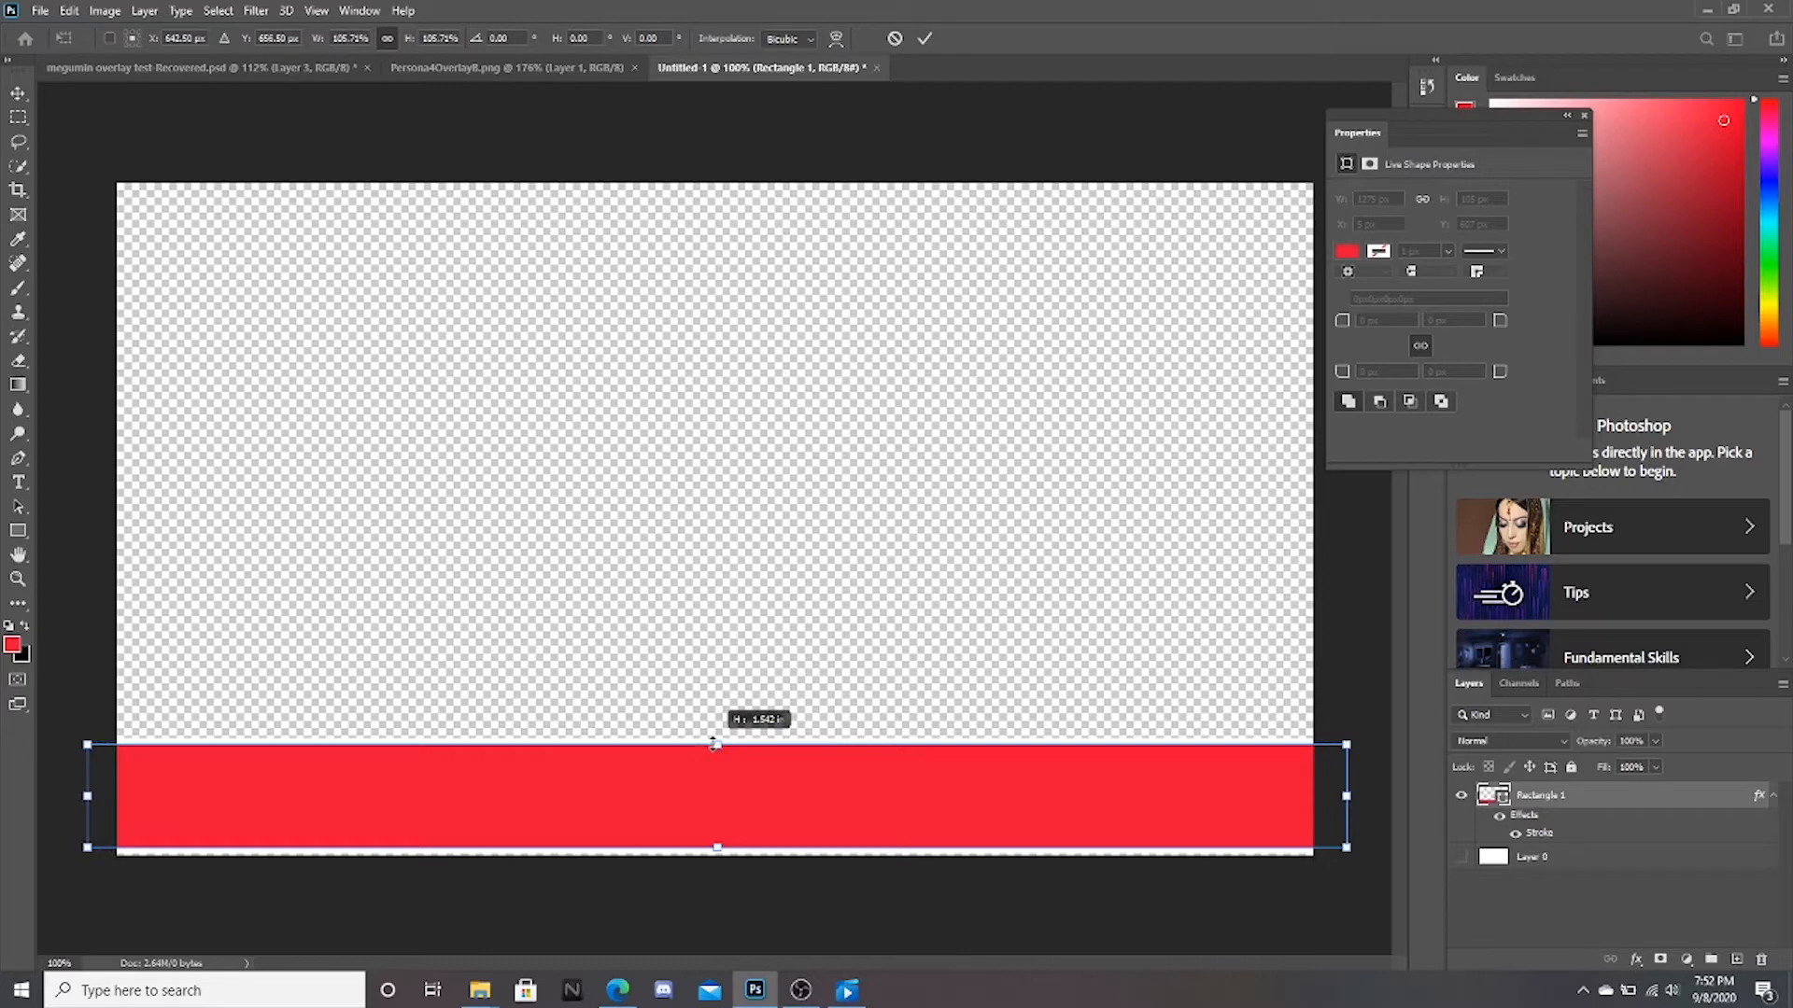
{"action": "left_click_drag", "start_coordinate": [714, 744], "coordinate": [716, 752]}
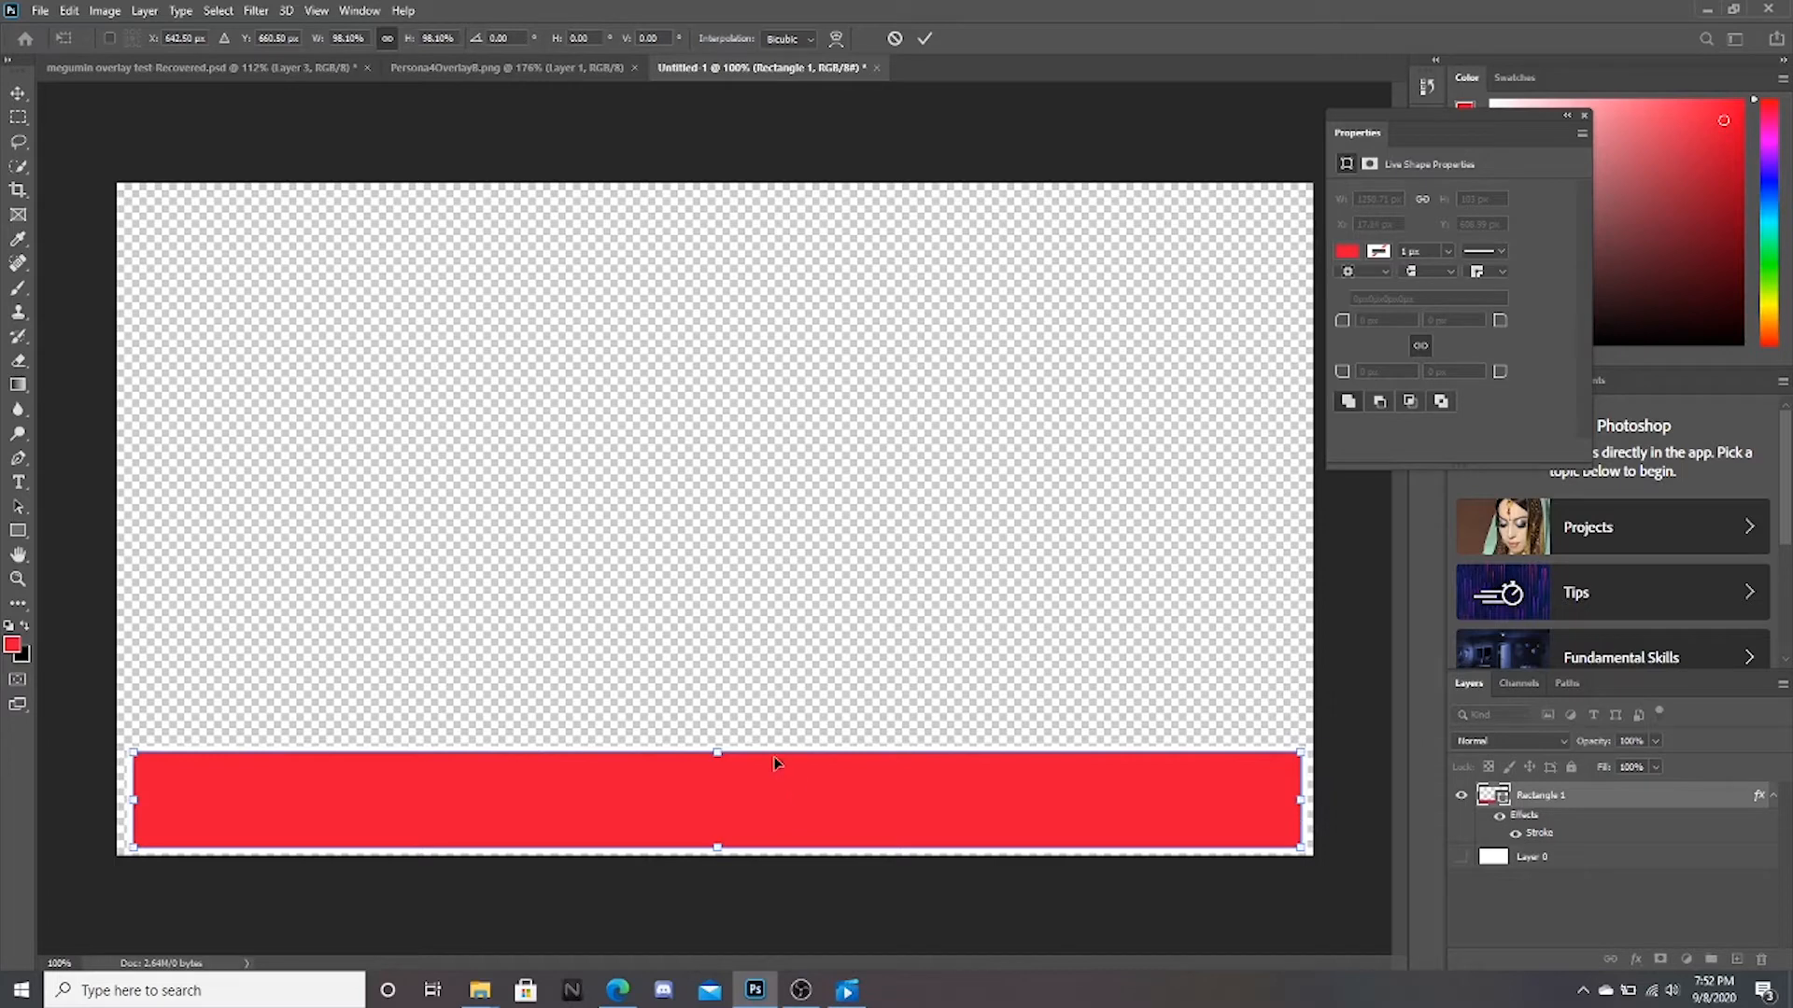
{"action": "left_click_drag", "start_coordinate": [719, 747], "coordinate": [720, 752]}
{"action": "mouse_move", "coordinate": [1300, 802]}
{"action": "left_mouse_down"}
{"action": "mouse_move", "coordinate": [1330, 802]}
{"action": "mouse_move", "coordinate": [1311, 802]}
{"action": "left_mouse_up"}
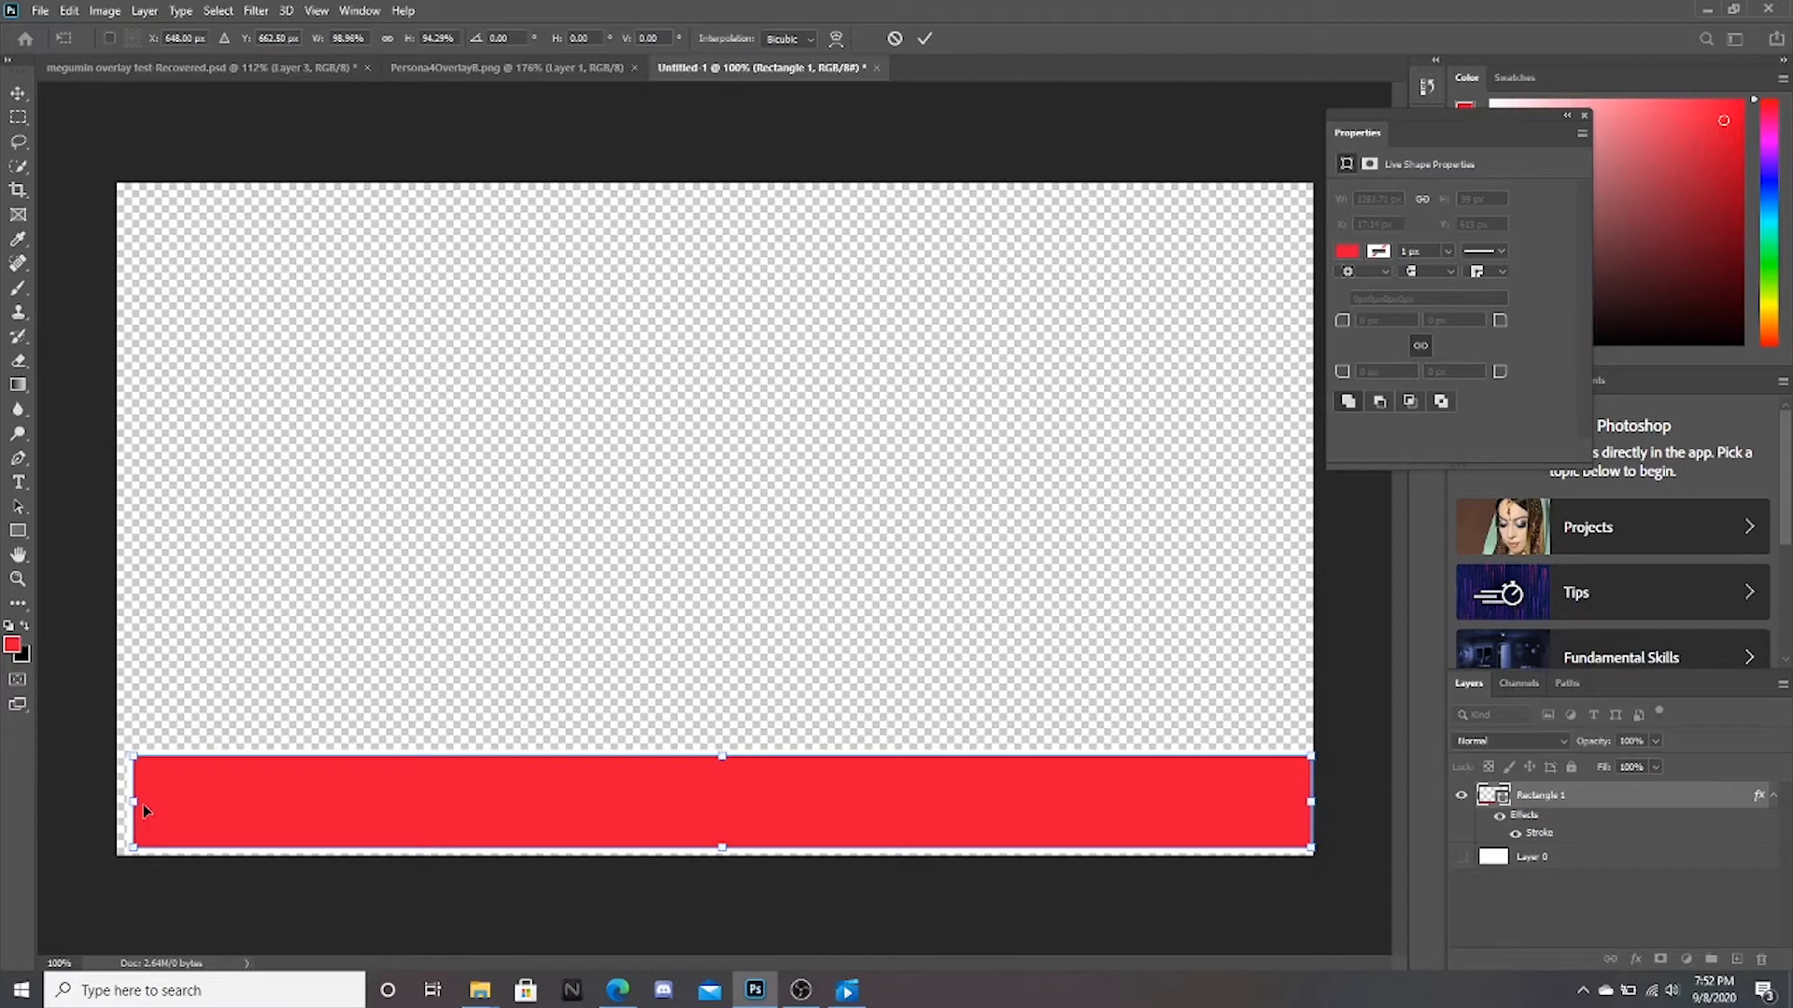
{"action": "left_click_drag", "start_coordinate": [137, 800], "coordinate": [126, 794]}
{"action": "left_click_drag", "start_coordinate": [716, 847], "coordinate": [716, 848]}
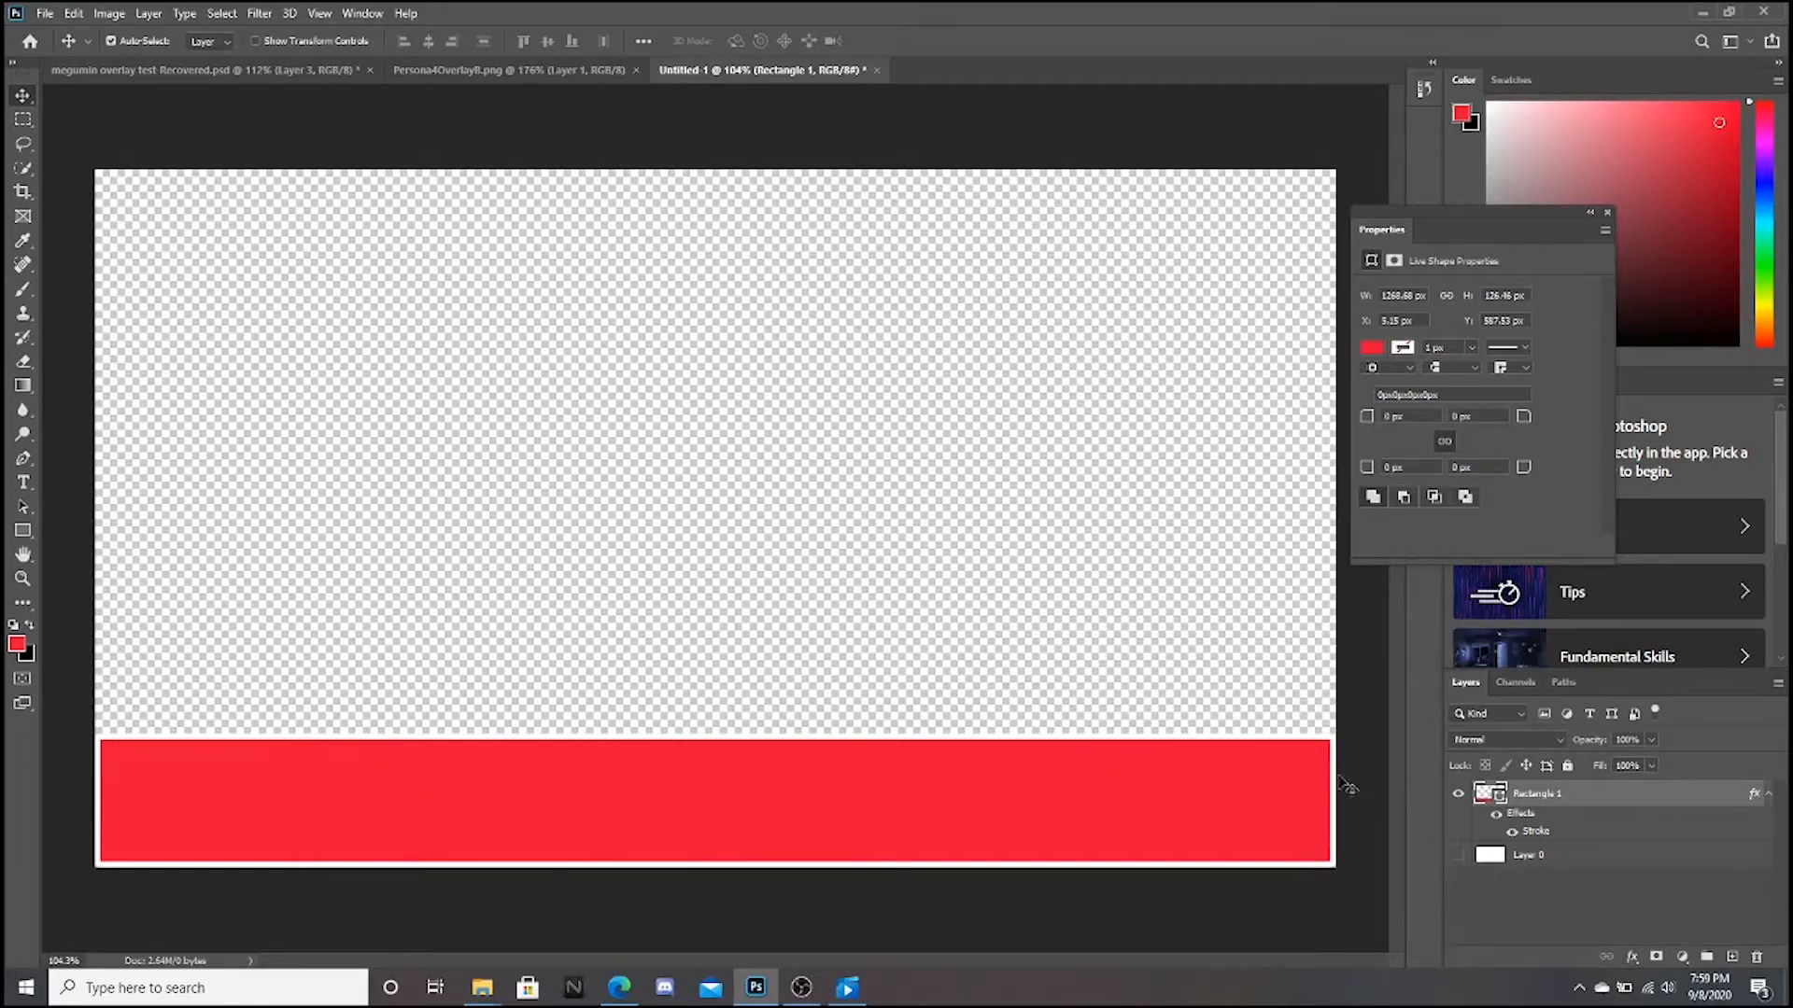
- Check the Persona4OverlayB layout for the chat and bottom bar arrangement, and return to the new overlay document
{"action": "left_click", "coordinate": [470, 70]}
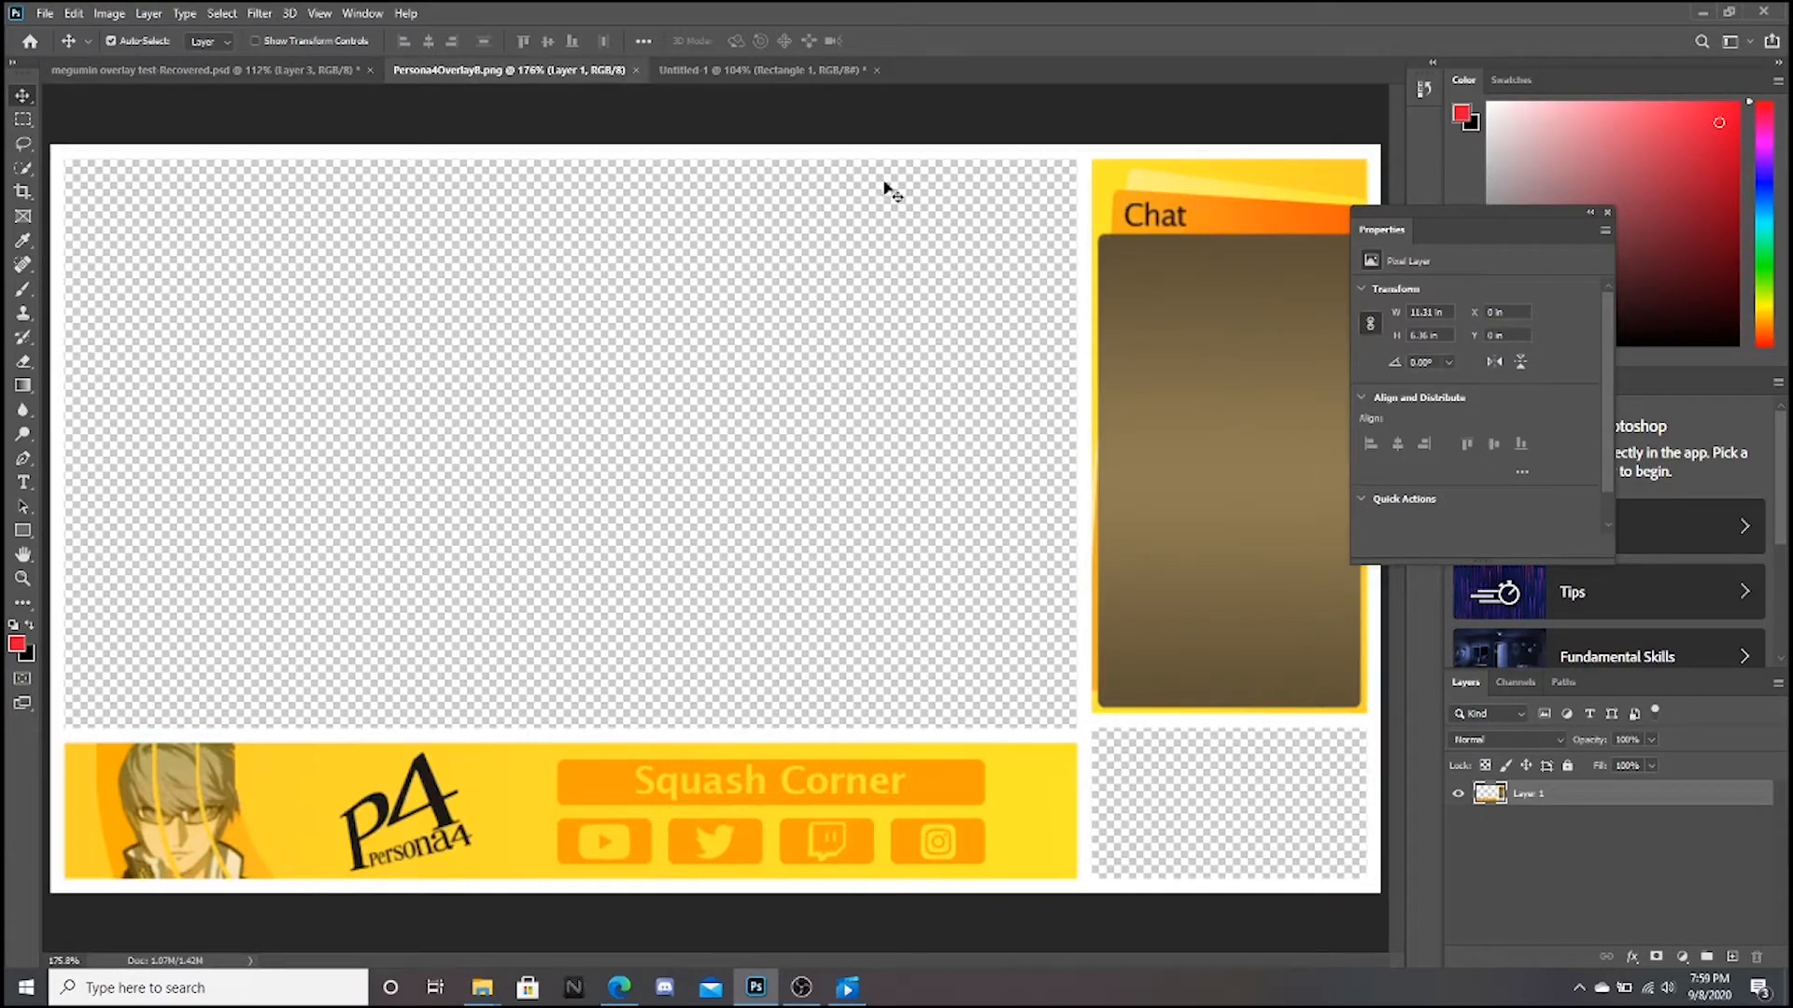
{"action": "left_click", "coordinate": [793, 71]}
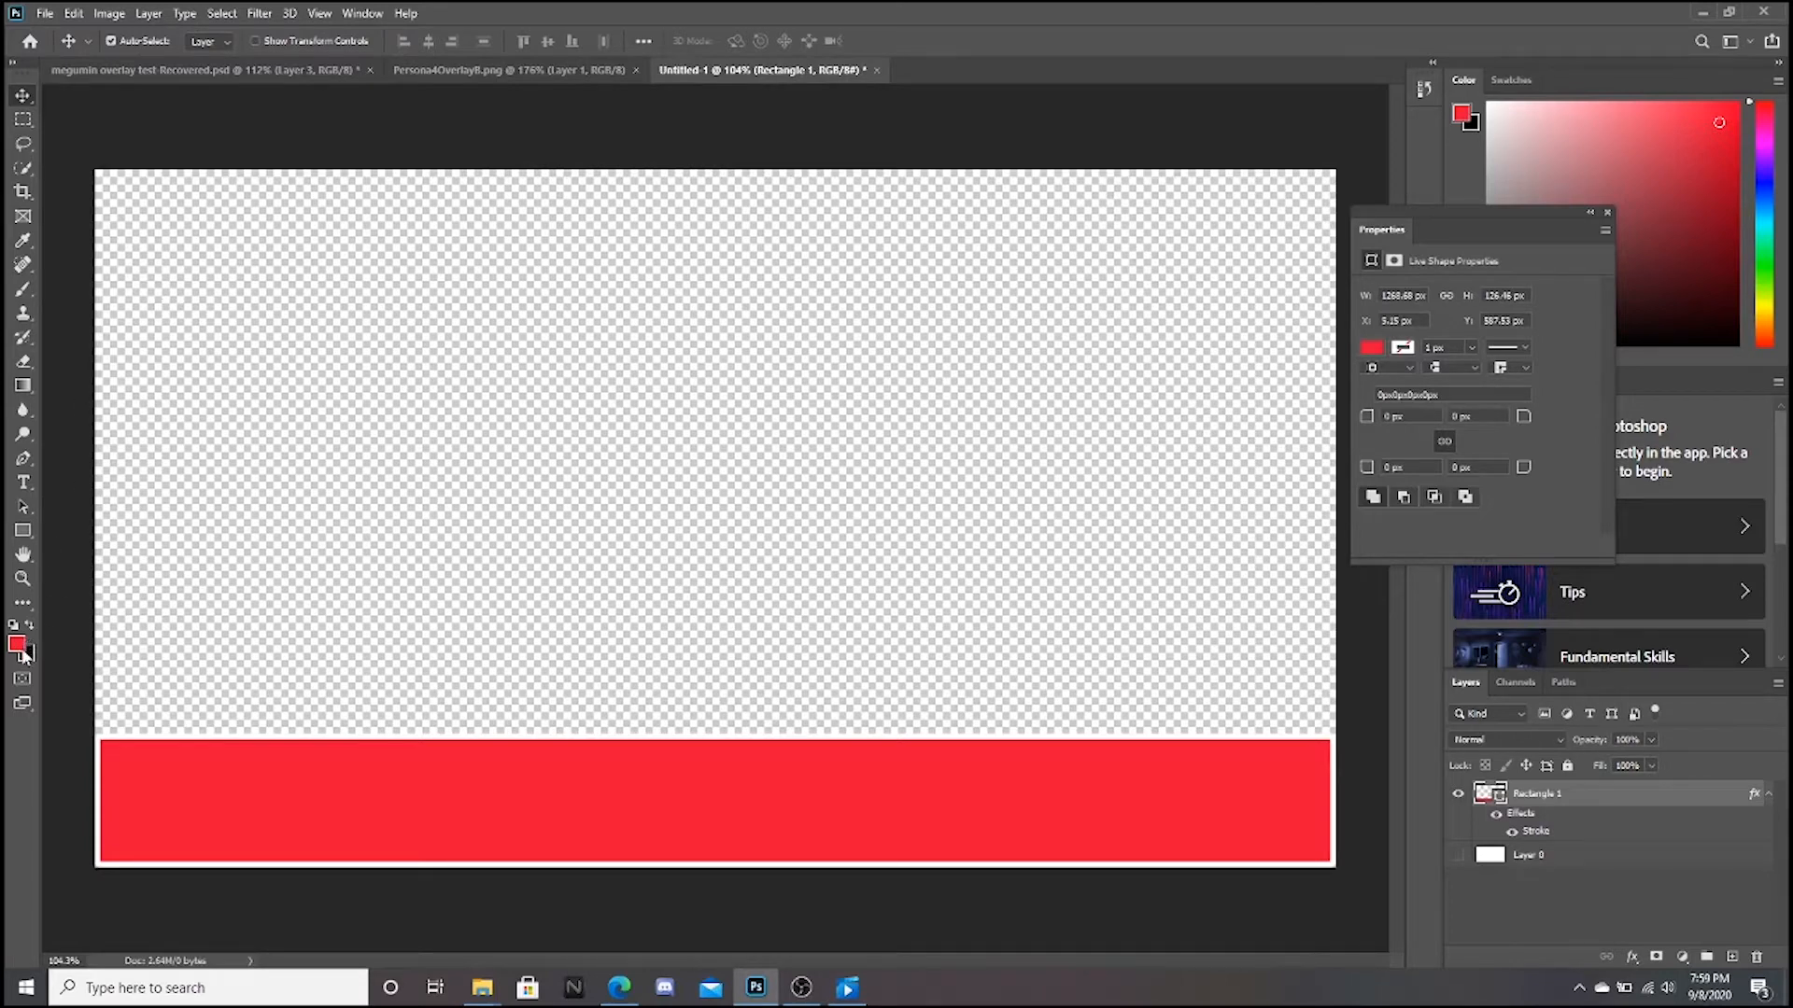
- Draw a vertical red rectangle about 199 x 713 px along the canvas's right side and hide the path outlines
{"action": "left_click", "coordinate": [23, 532]}
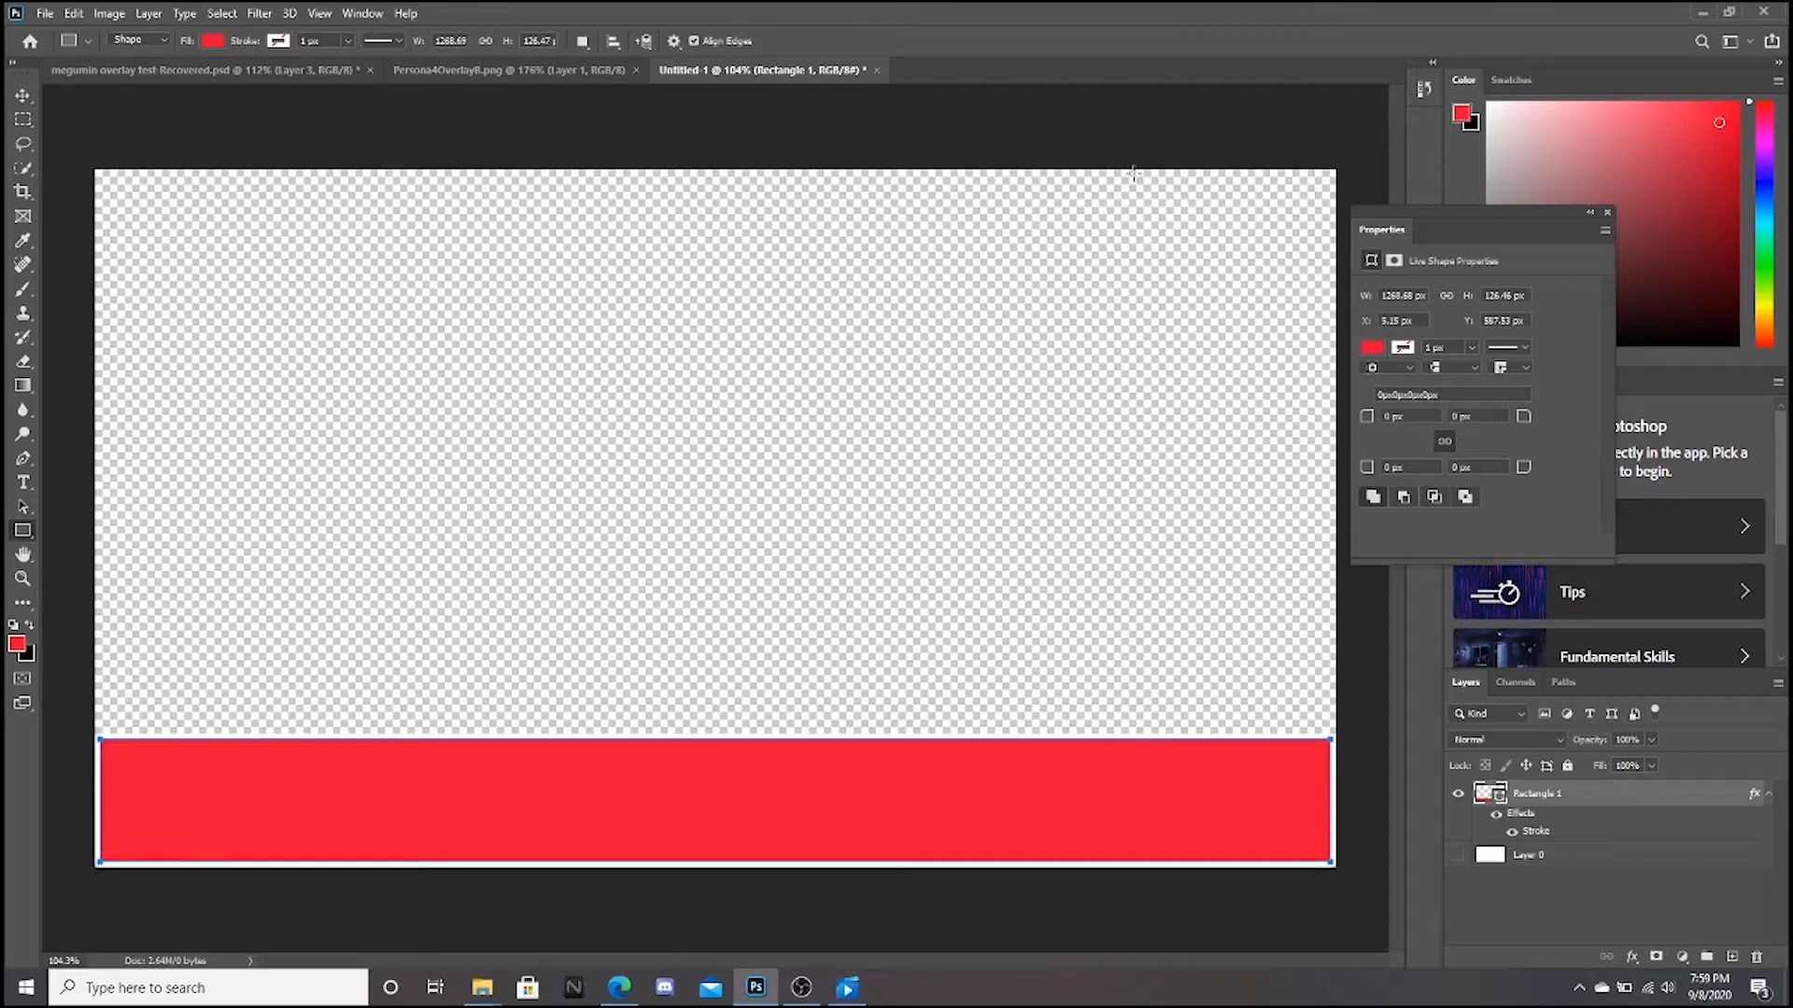
{"action": "left_click_drag", "start_coordinate": [1141, 173], "coordinate": [1332, 862]}
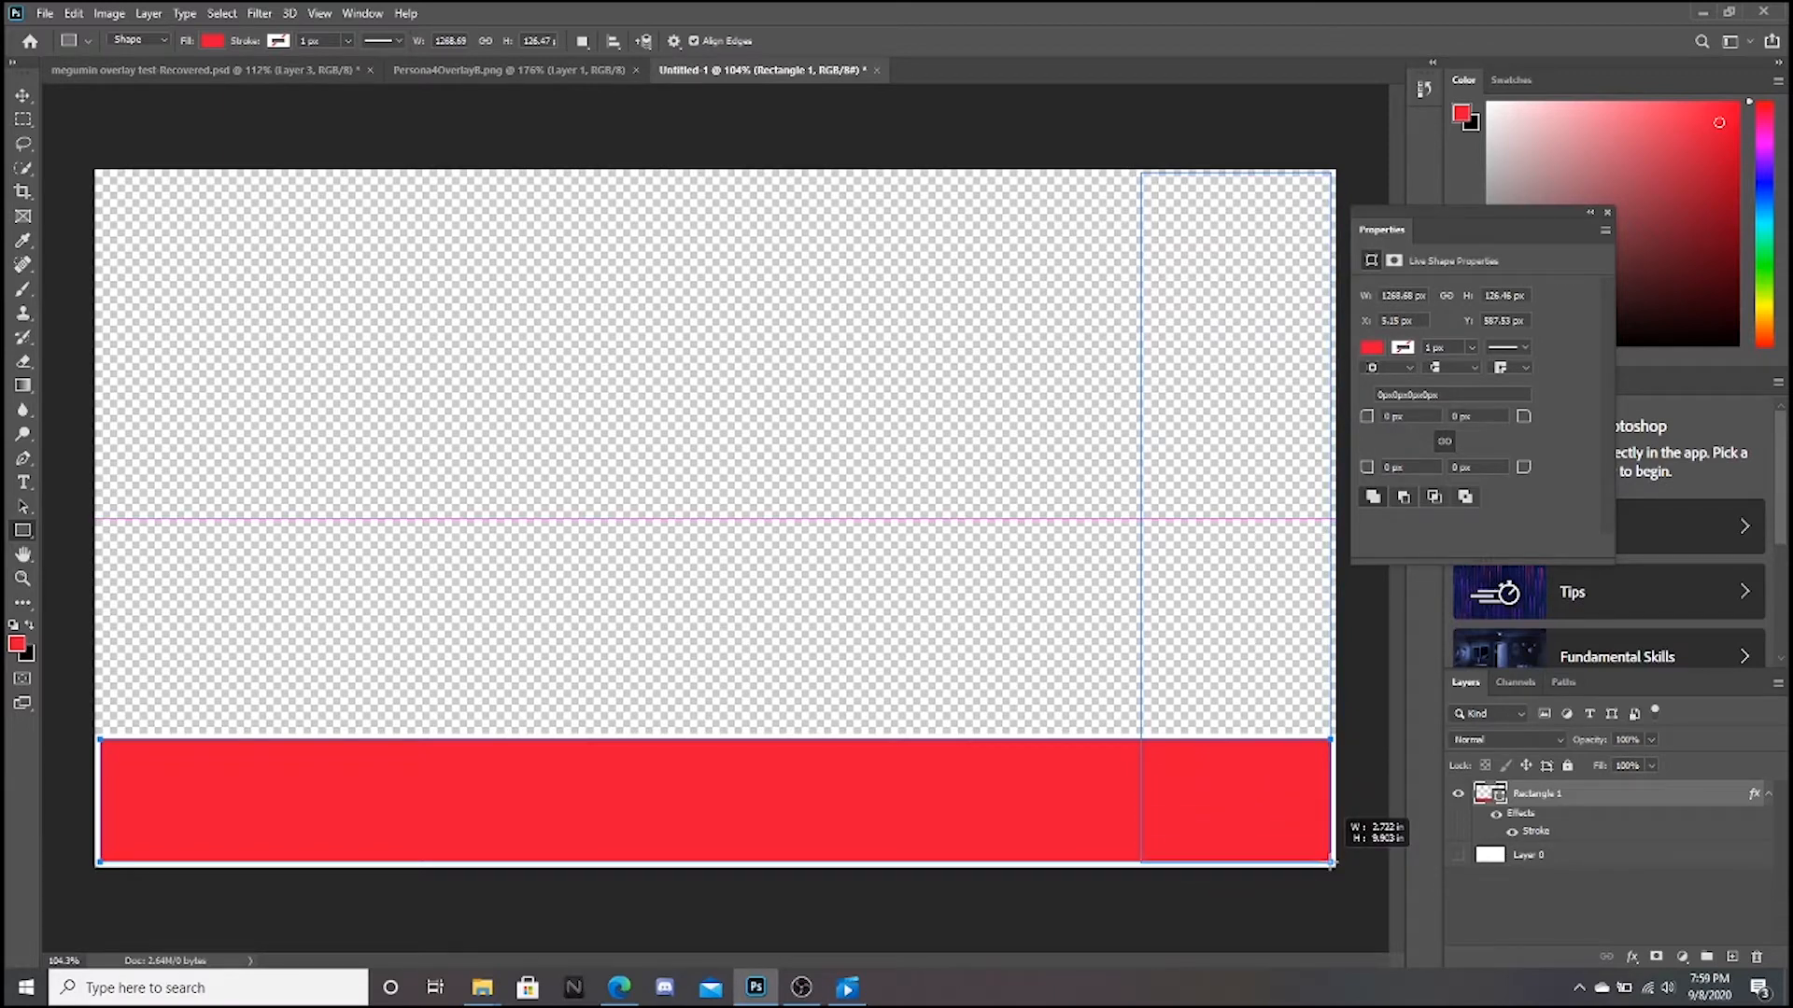
{"action": "left_click_drag", "start_coordinate": [1332, 863], "coordinate": [1335, 864]}
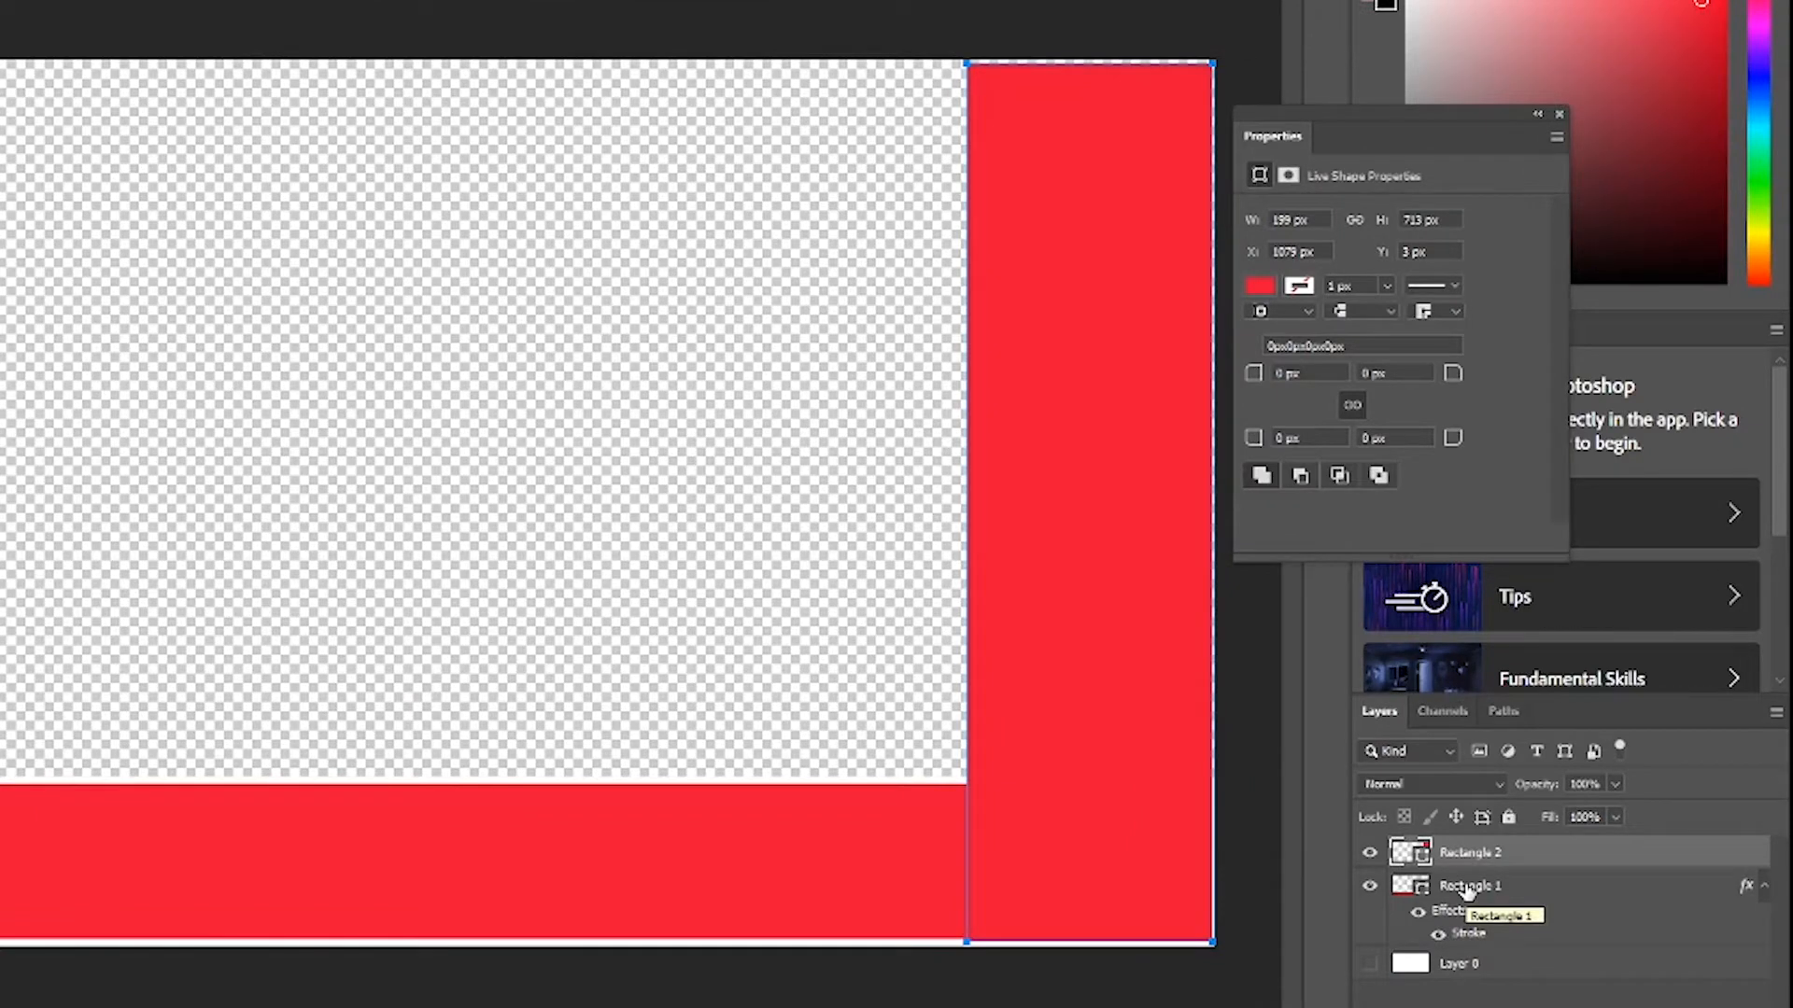
{"action": "key", "text": "ctrl+h"}
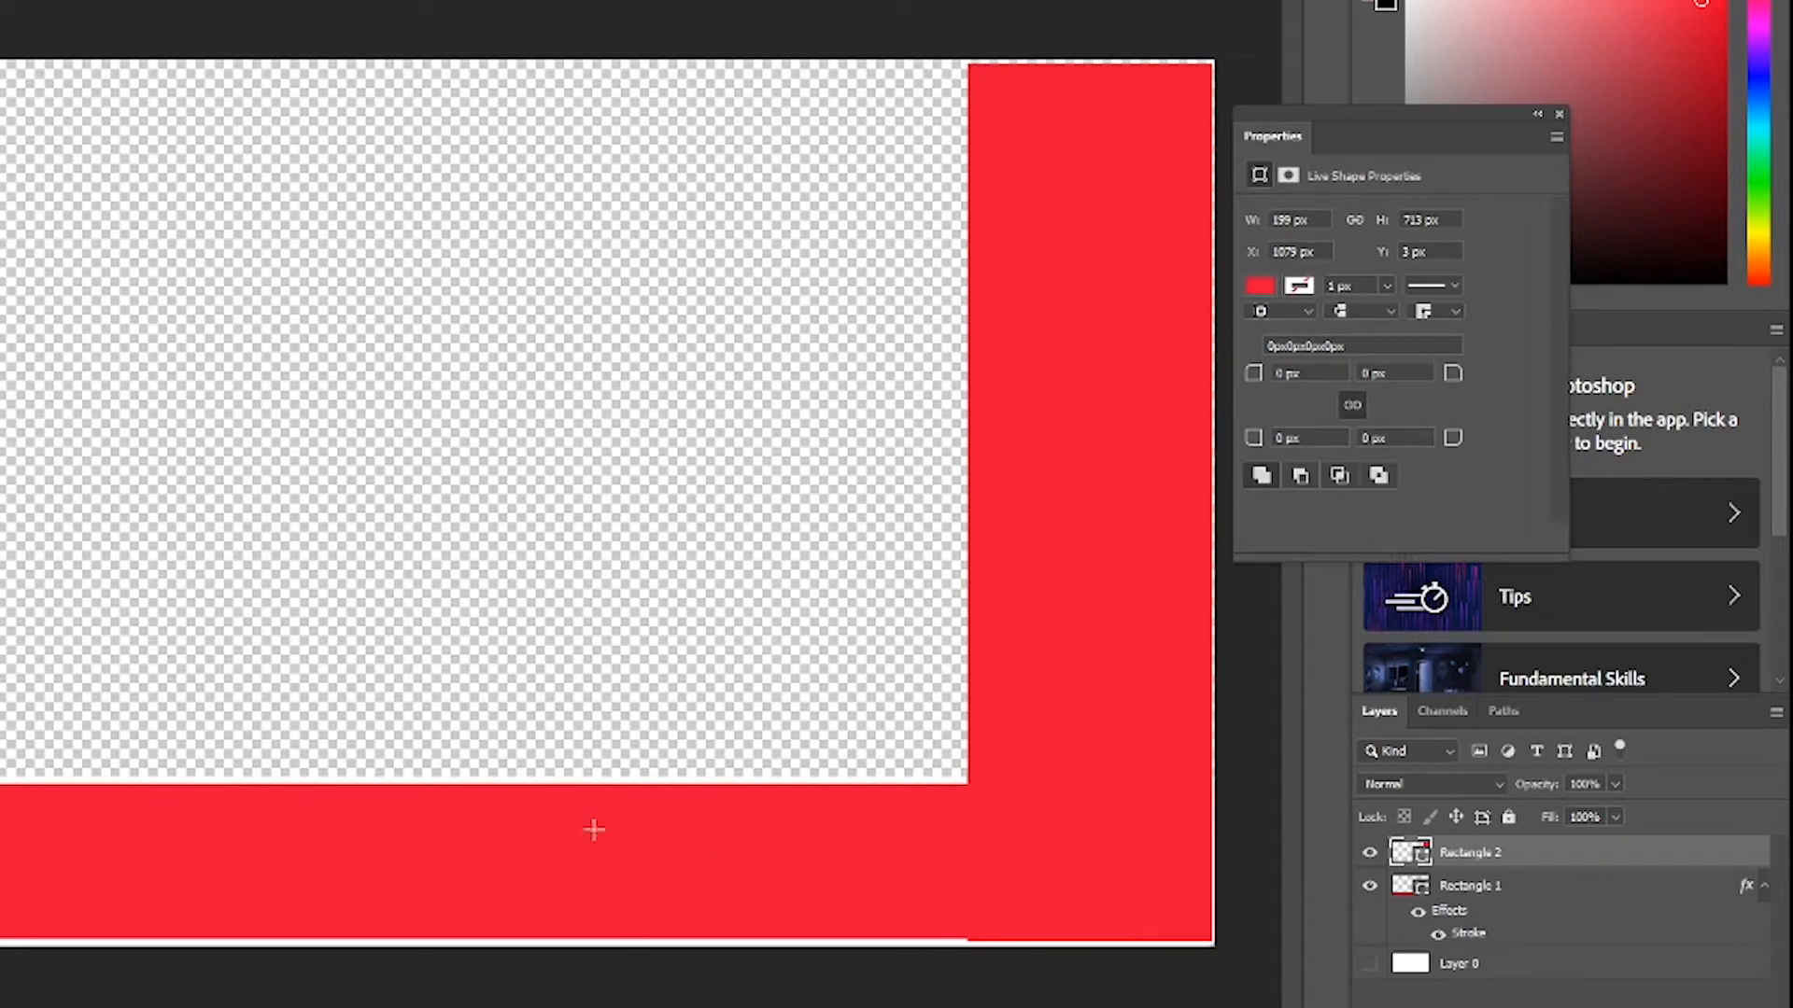
- Scale the bottom bar, Rectangle 1, to about 1070 px wide so it ends just before the vertical bar
{"action": "left_click", "coordinate": [1497, 889]}
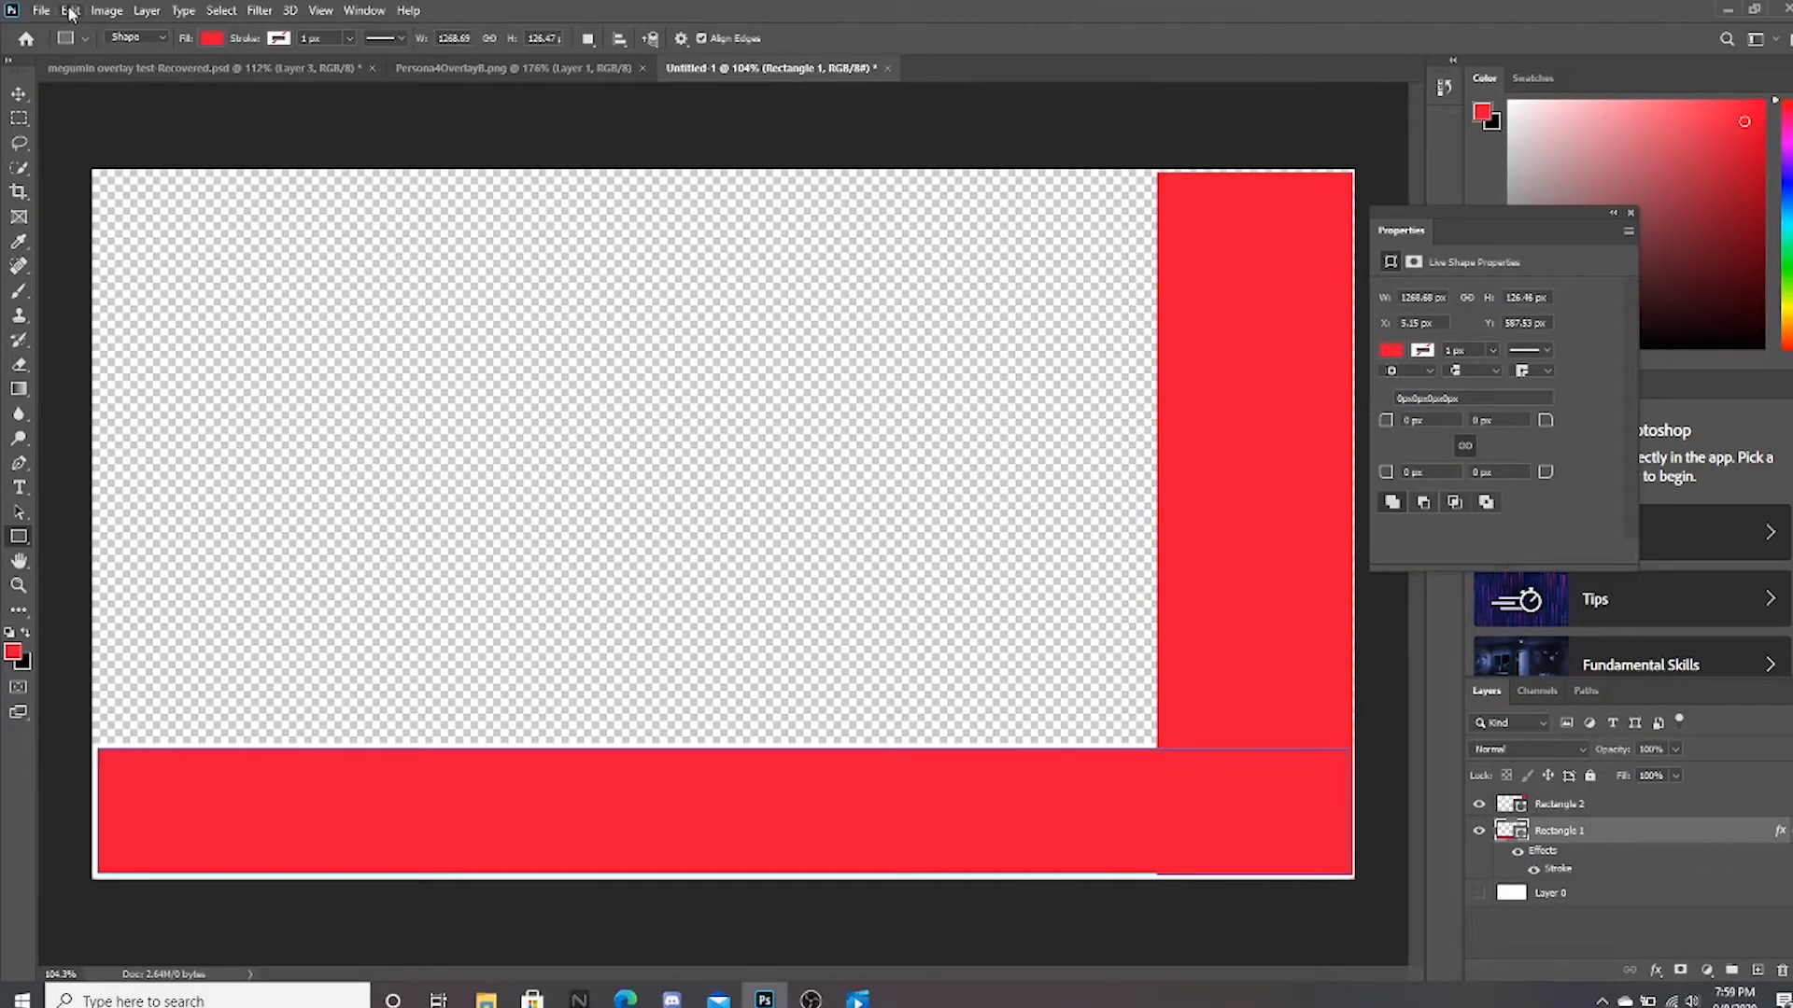
{"action": "left_click", "coordinate": [70, 11]}
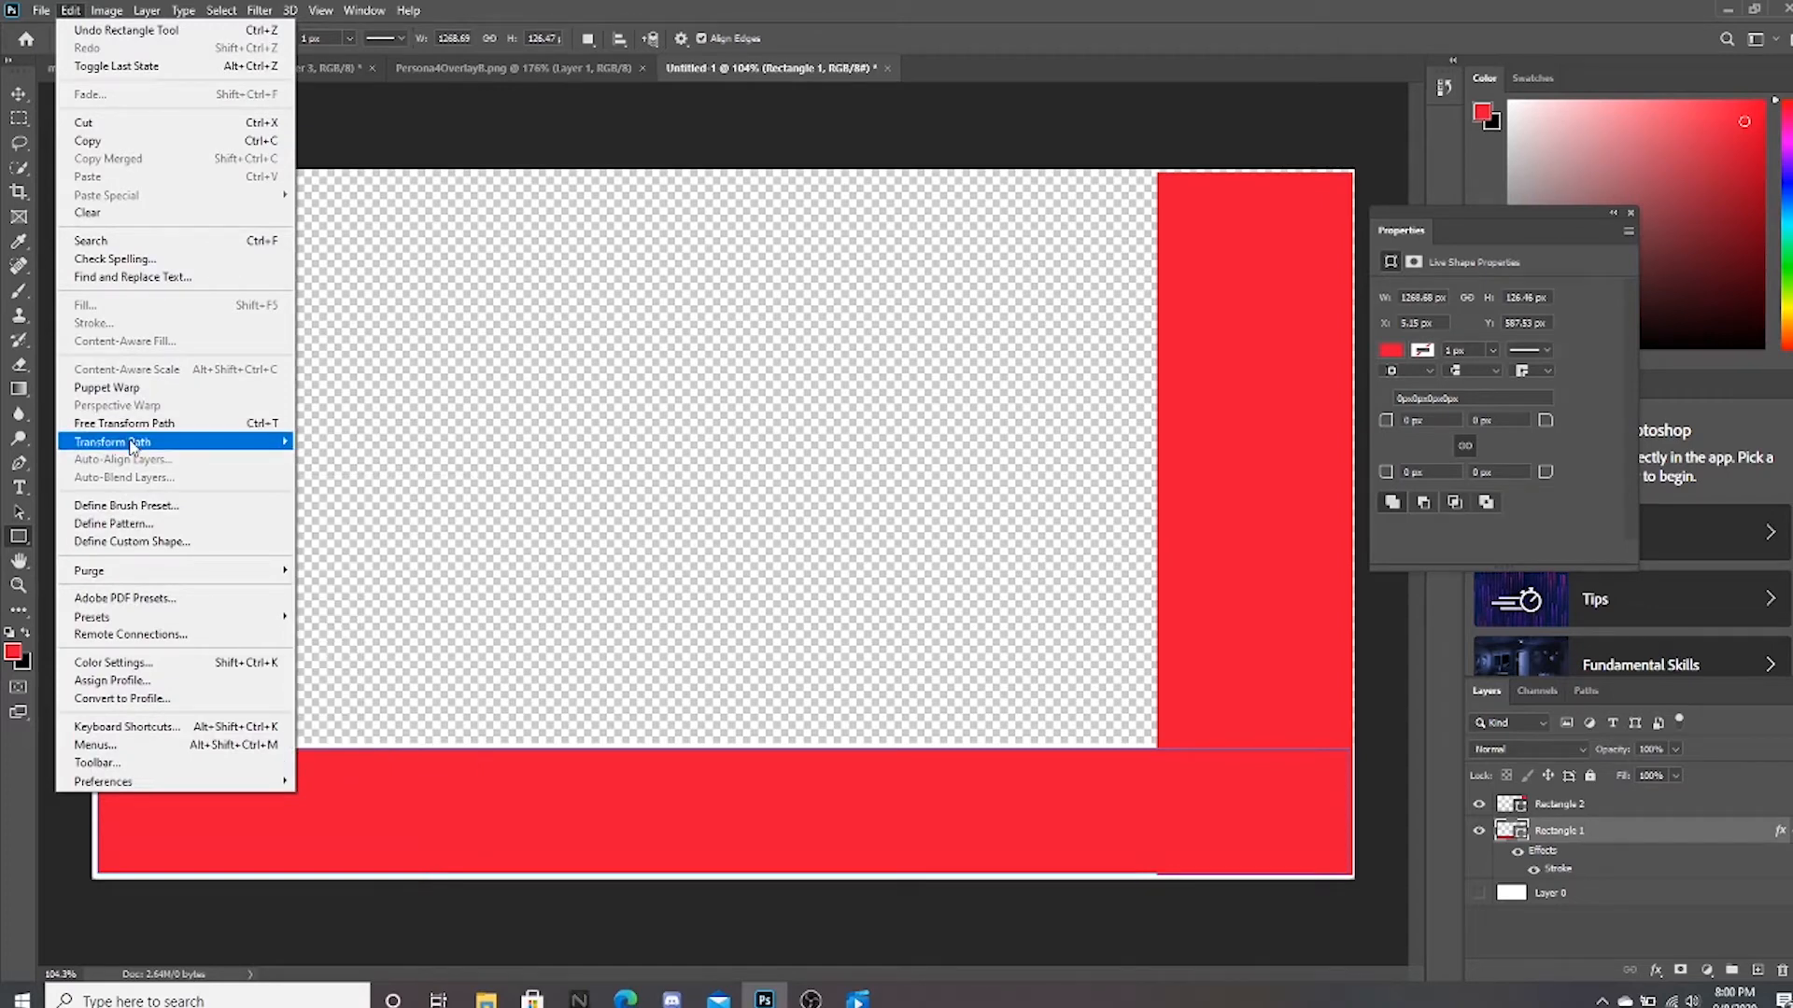
{"action": "mouse_move", "coordinate": [126, 441]}
{"action": "left_click", "coordinate": [373, 468]}
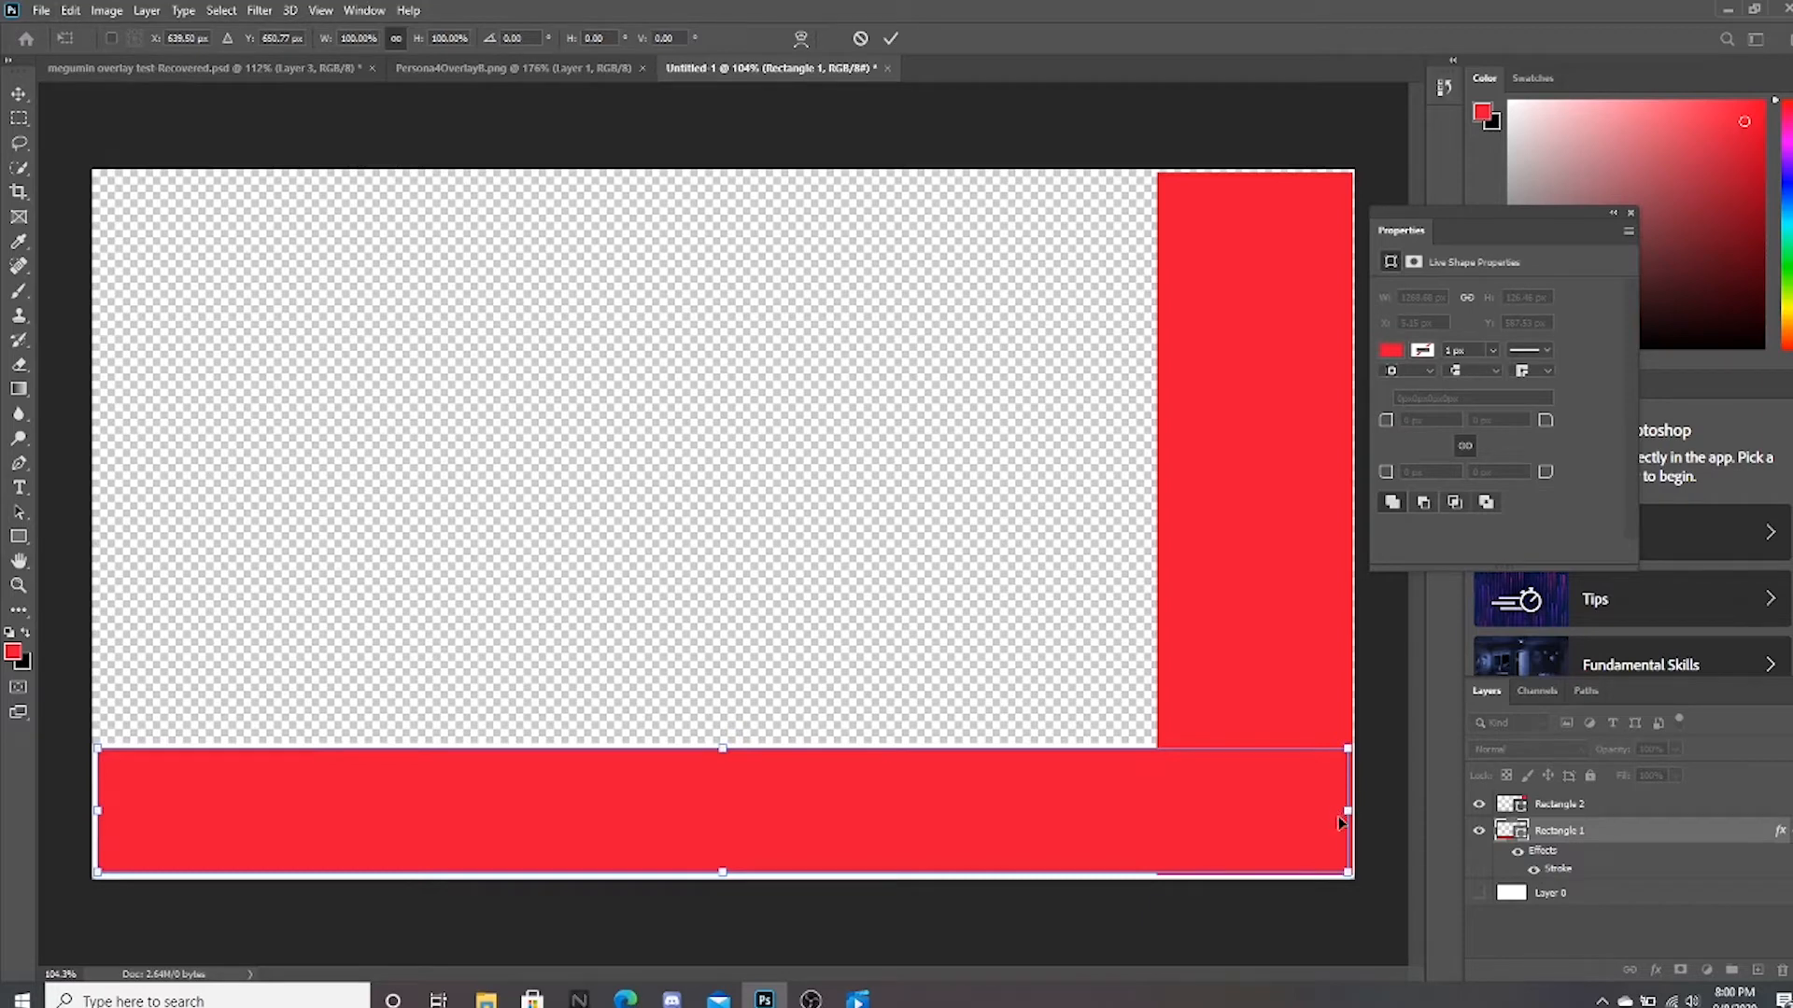
{"action": "left_click_drag", "start_coordinate": [1347, 811], "coordinate": [1154, 818]}
{"action": "key", "text": "Return"}
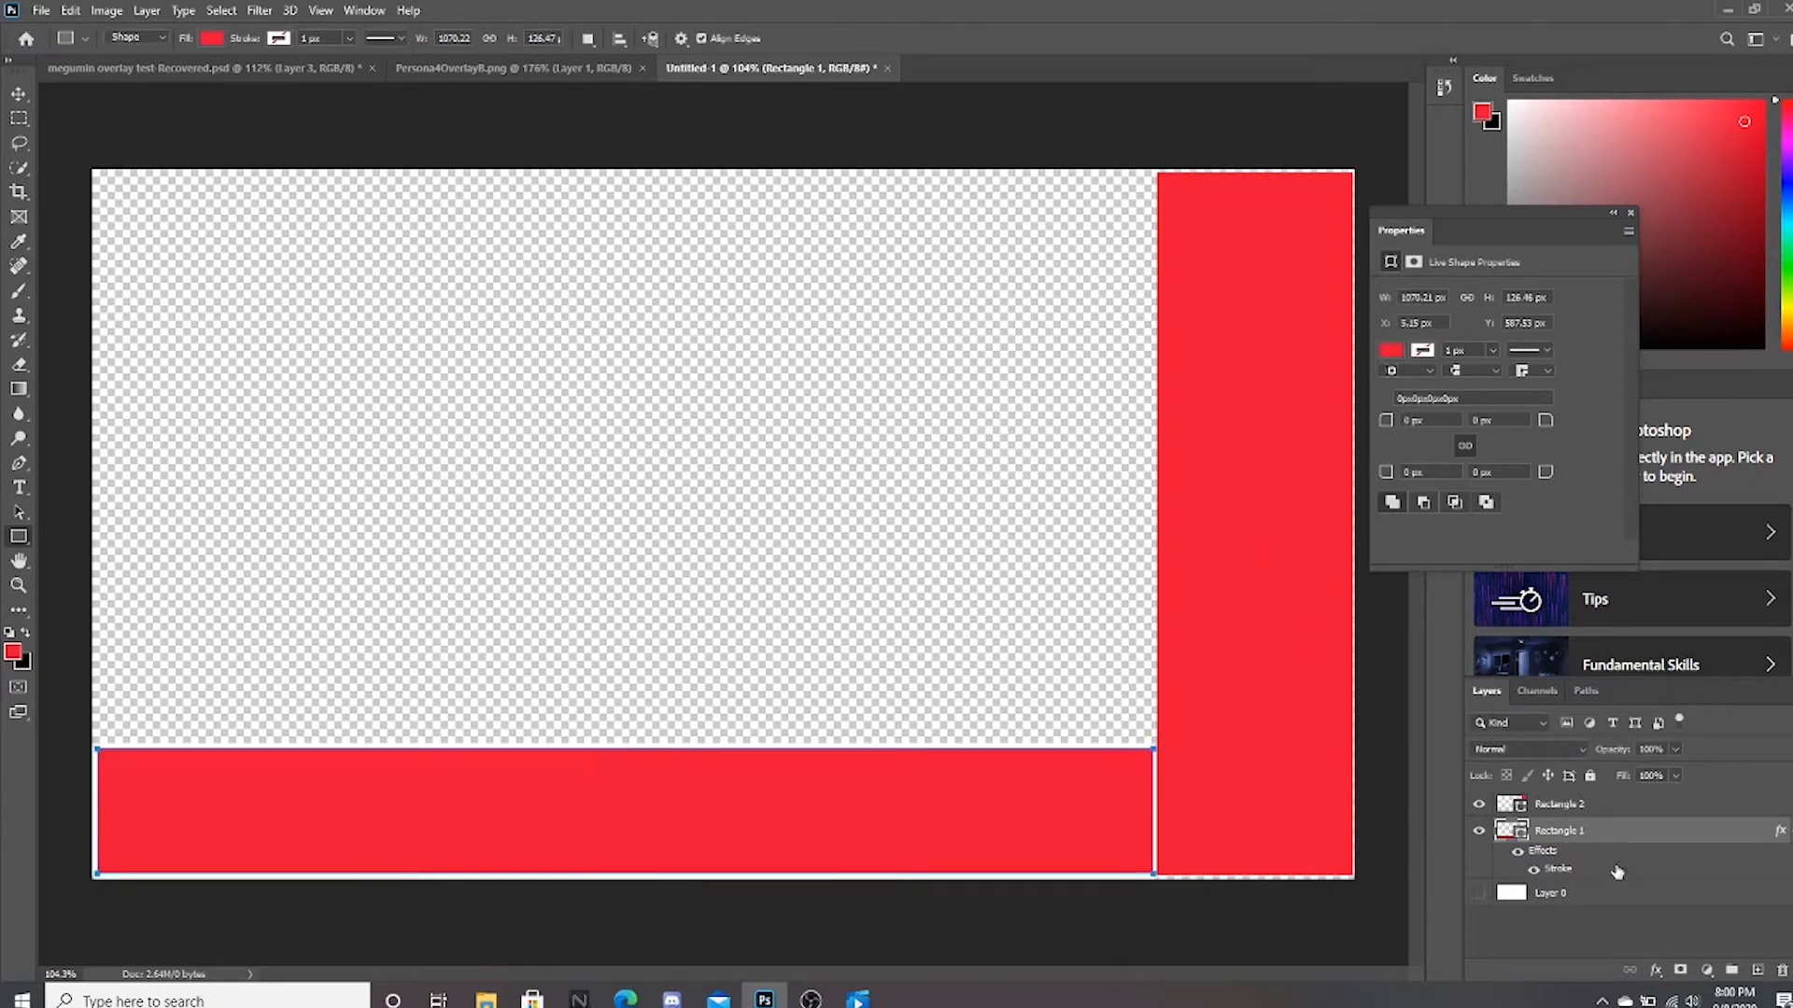
- Add a white 6 px outside Stroke layer style to the Rectangle 2 layer
{"action": "left_click", "coordinate": [1574, 806]}
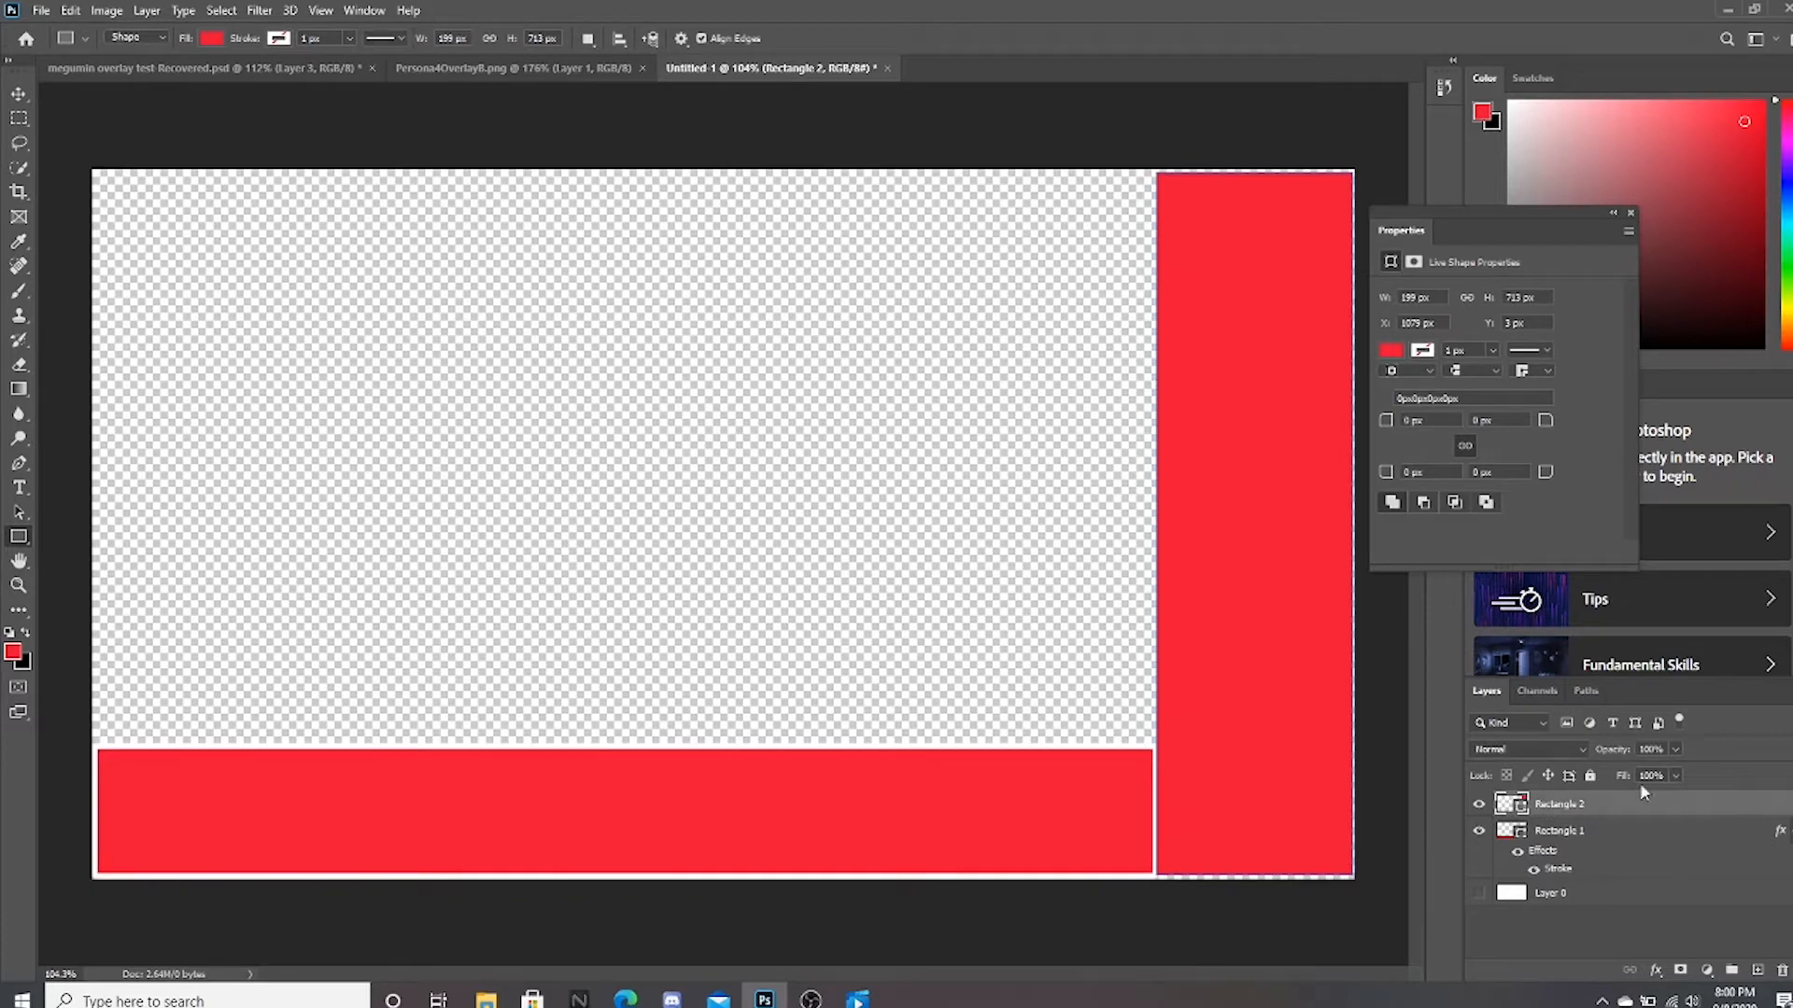
{"action": "right_click", "coordinate": [1557, 809]}
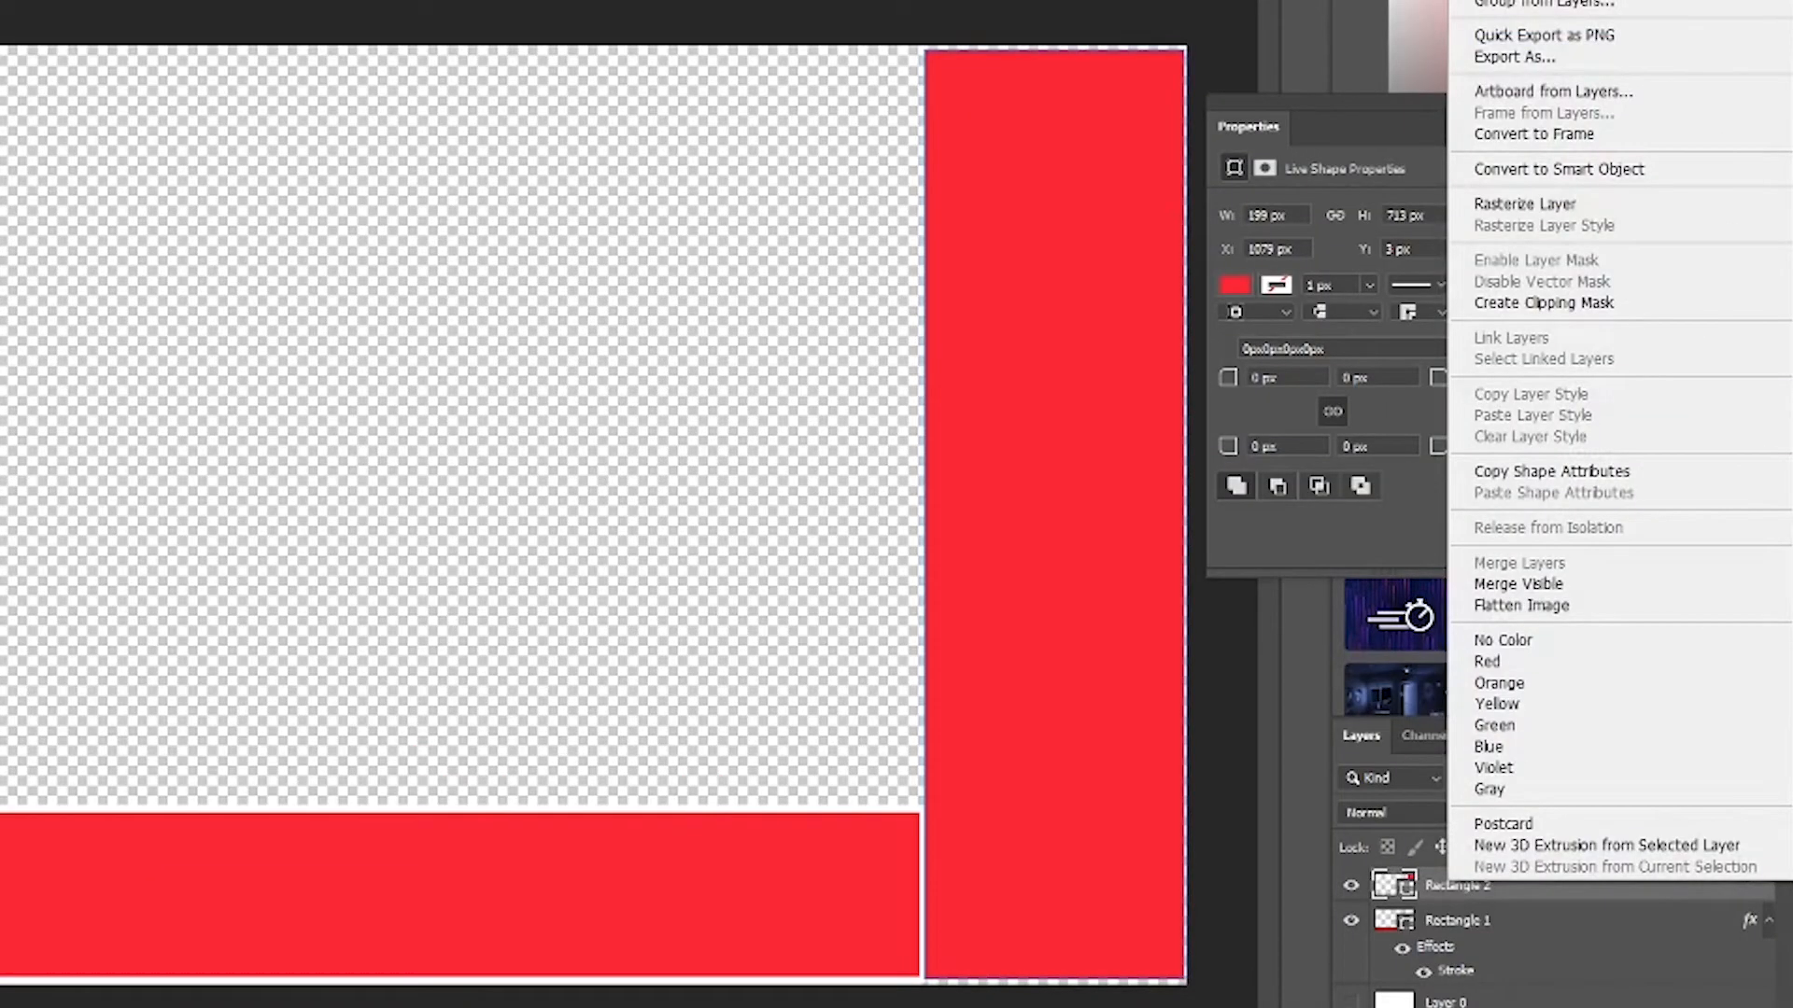
{"action": "left_click", "coordinate": [1493, 2]}
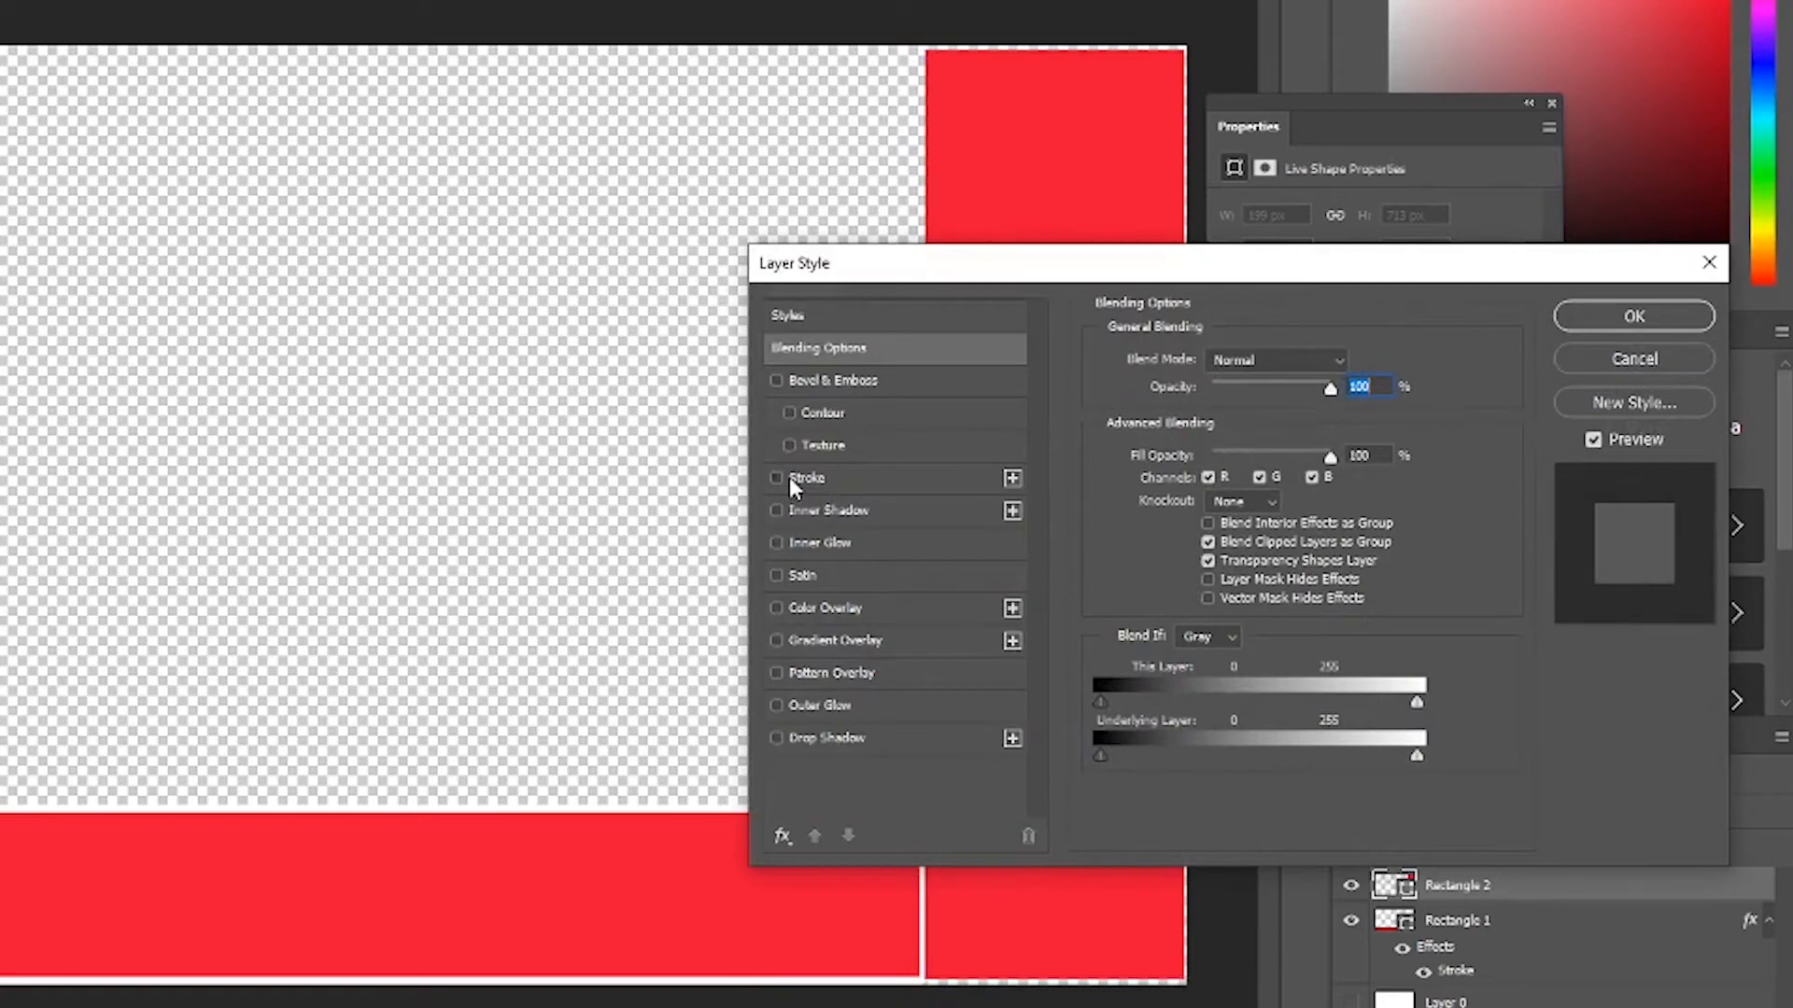
{"action": "left_click", "coordinate": [788, 478]}
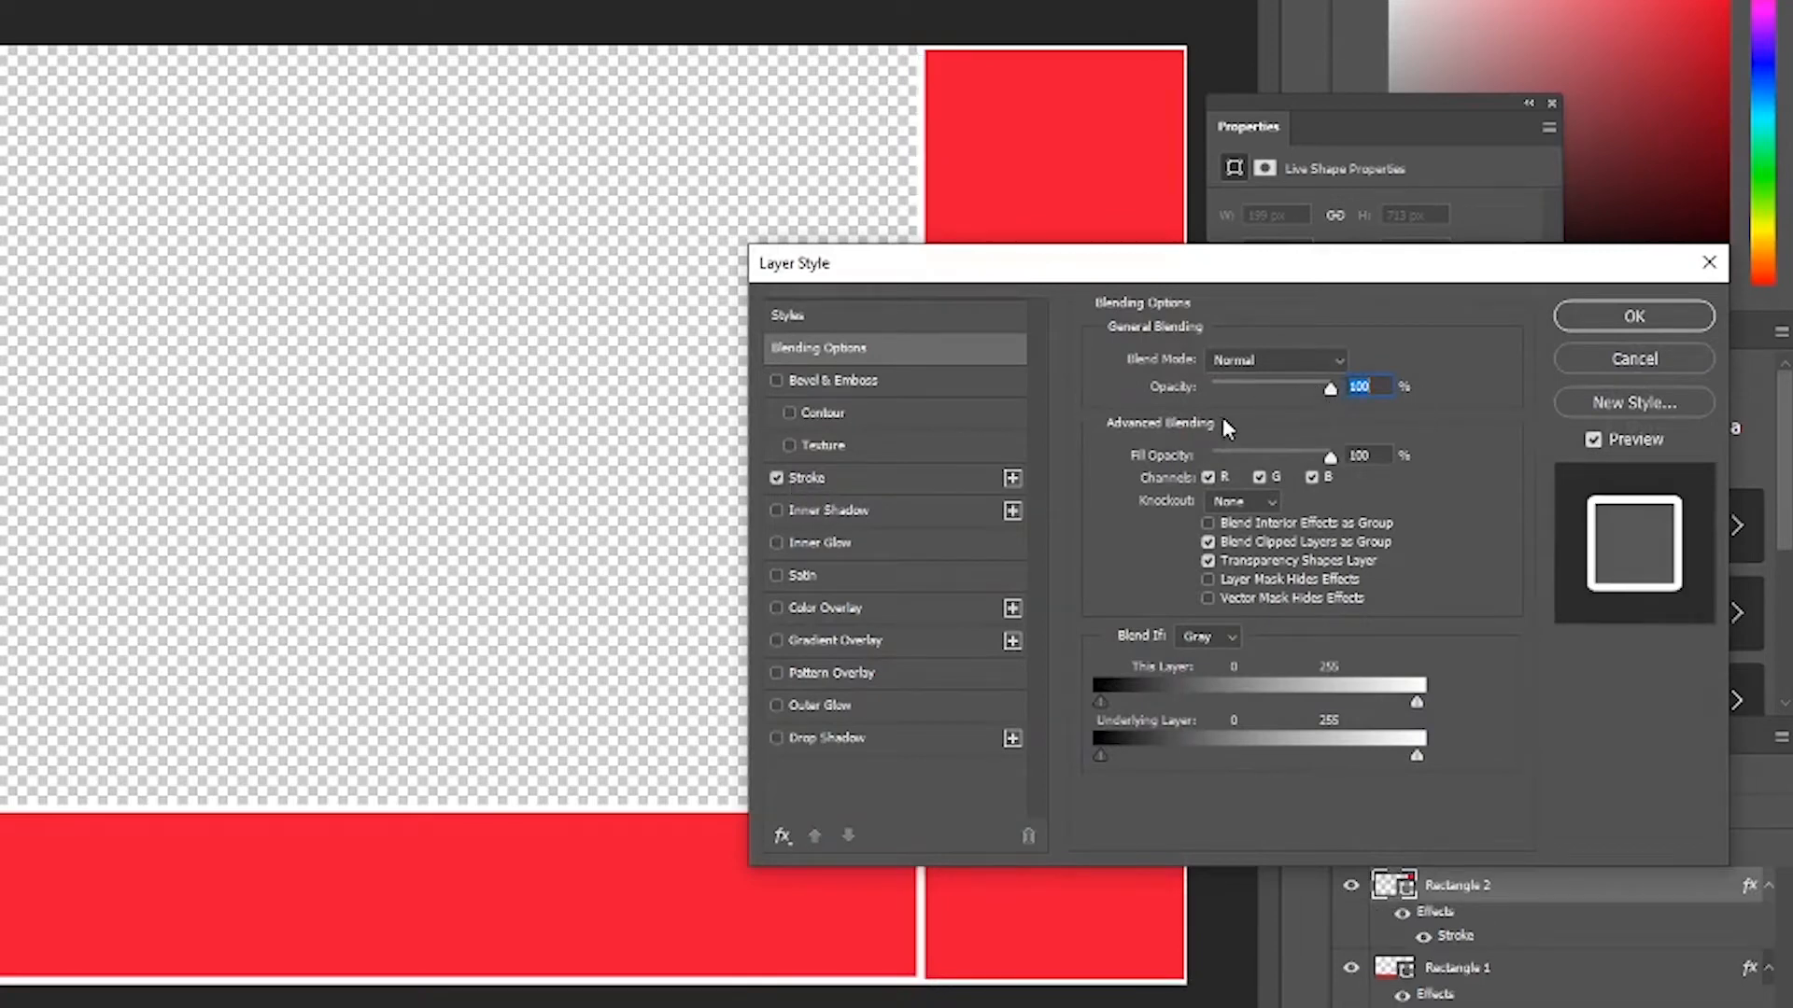
{"action": "left_click", "coordinate": [879, 481]}
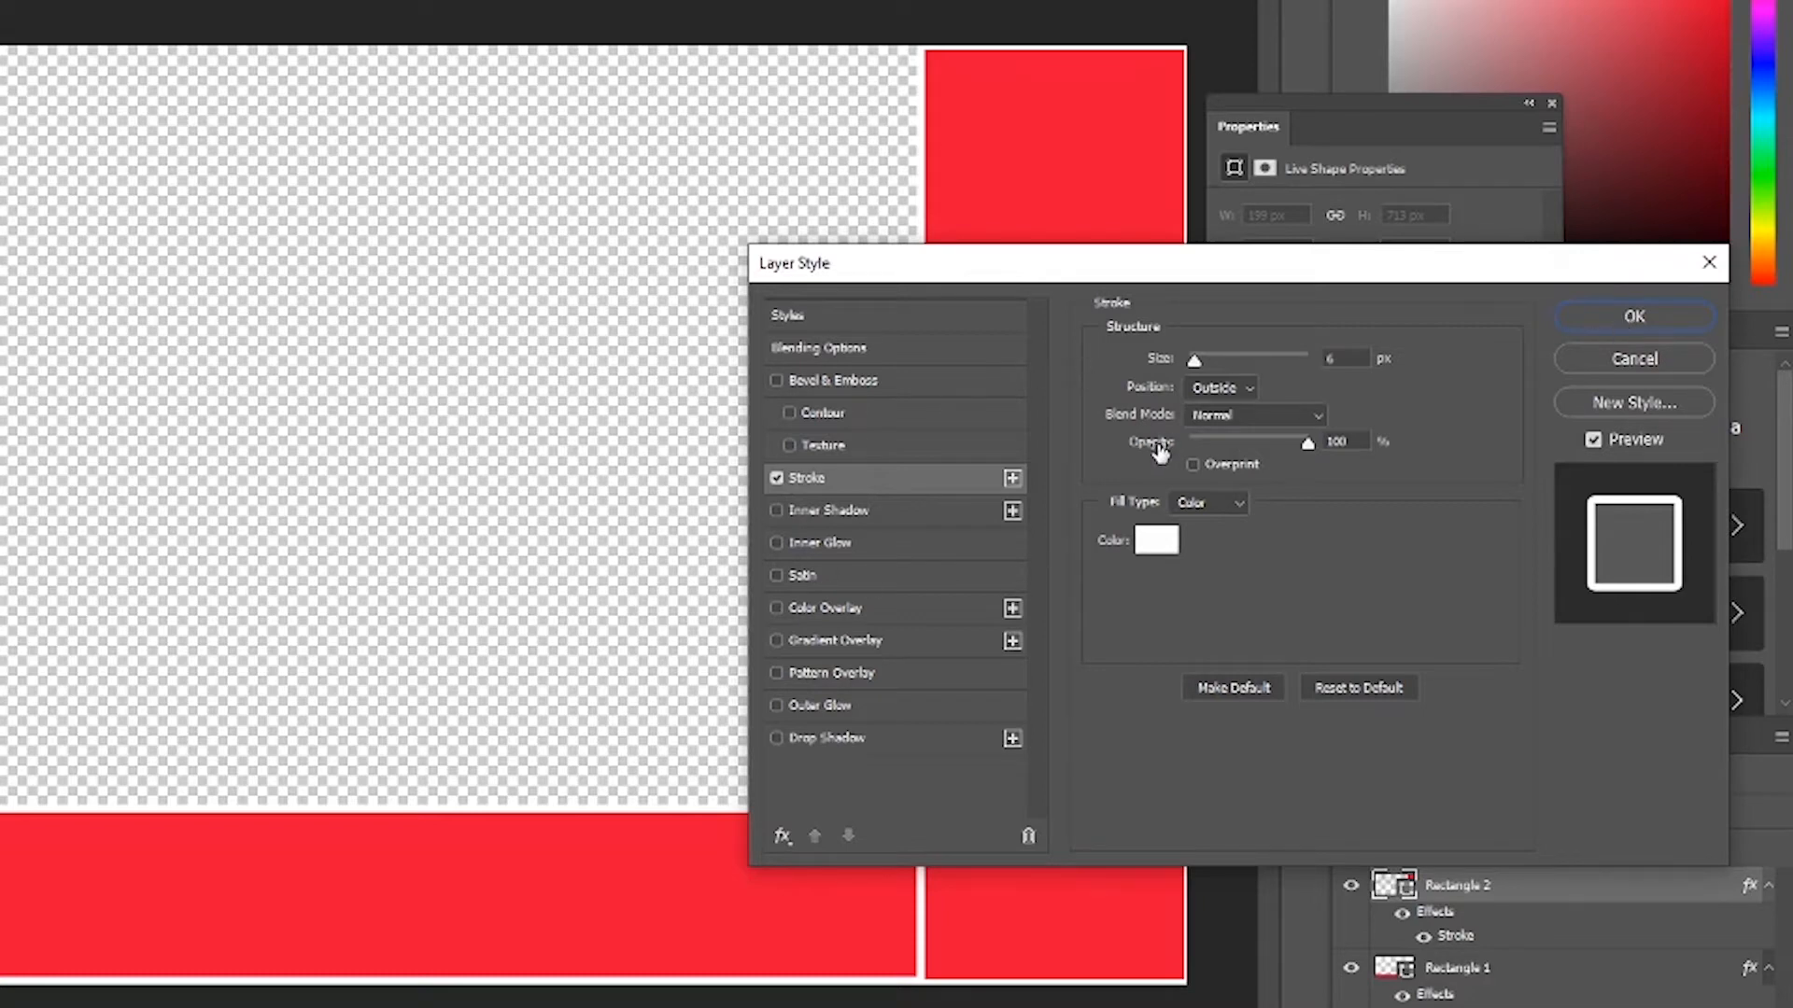
{"action": "left_click", "coordinate": [1582, 323]}
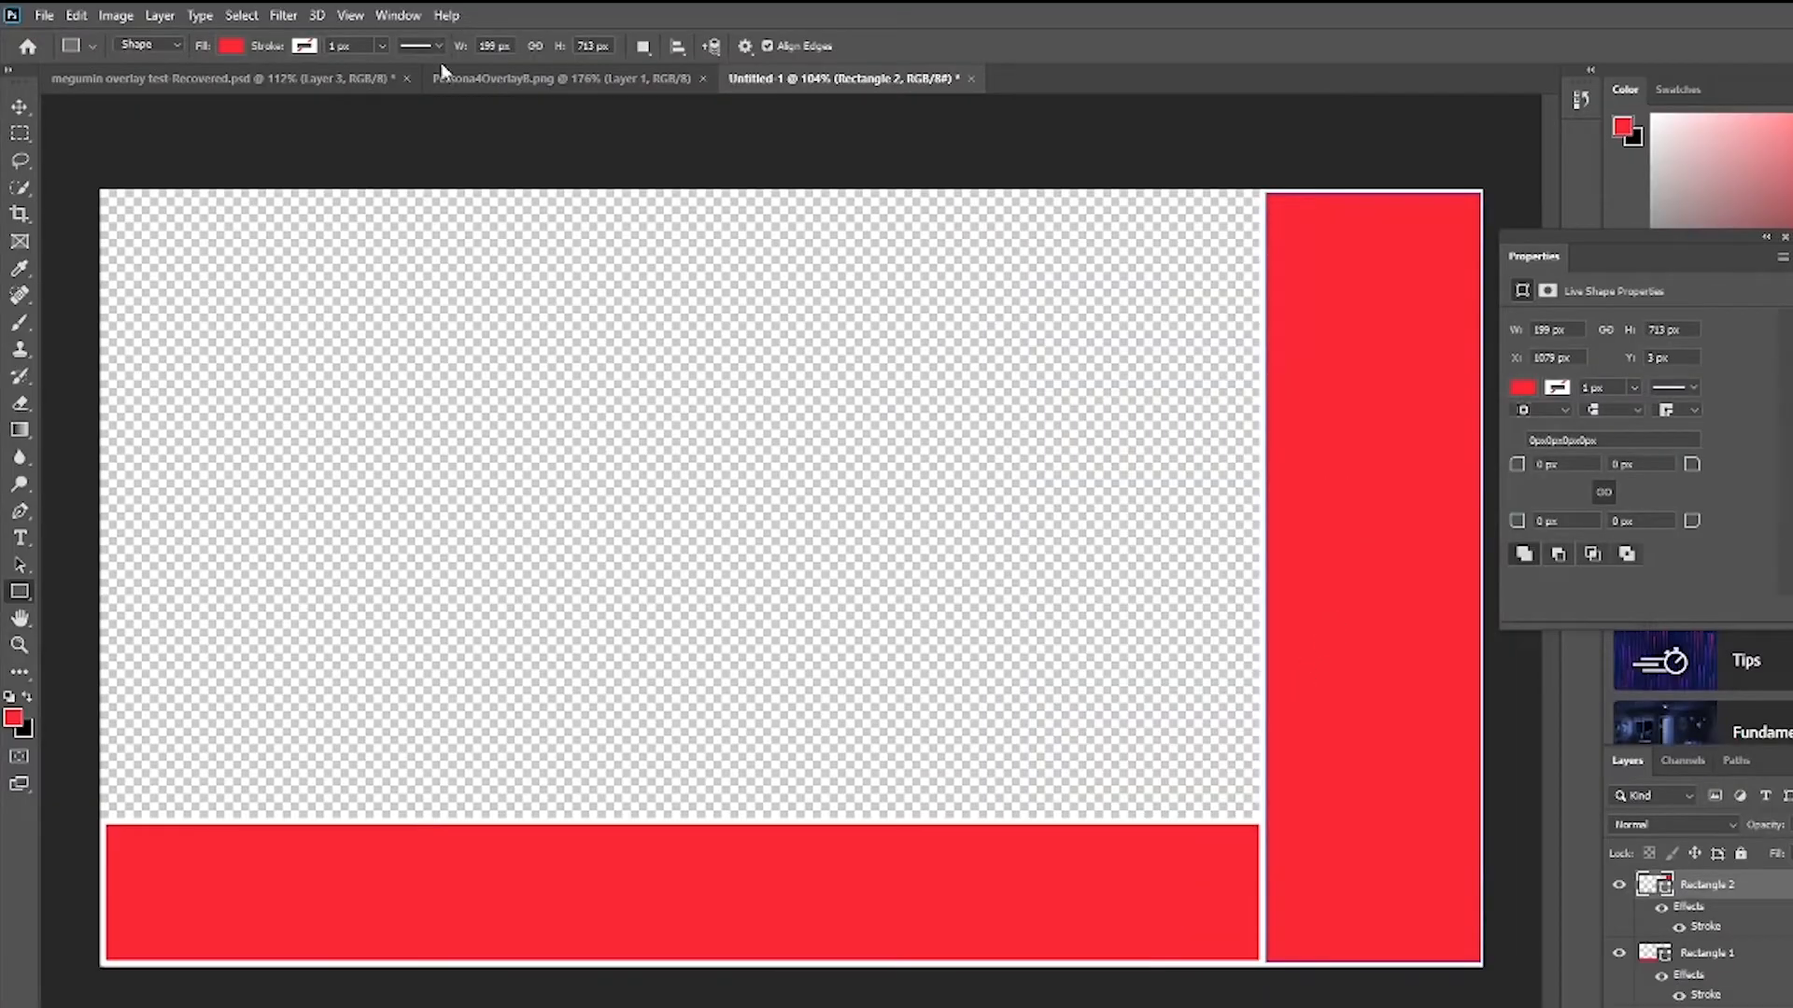
- Scale the vertical bar, Rectangle 2, to about 216 px wide with its white stroke inside the canvas edge
{"action": "left_click", "coordinate": [75, 15]}
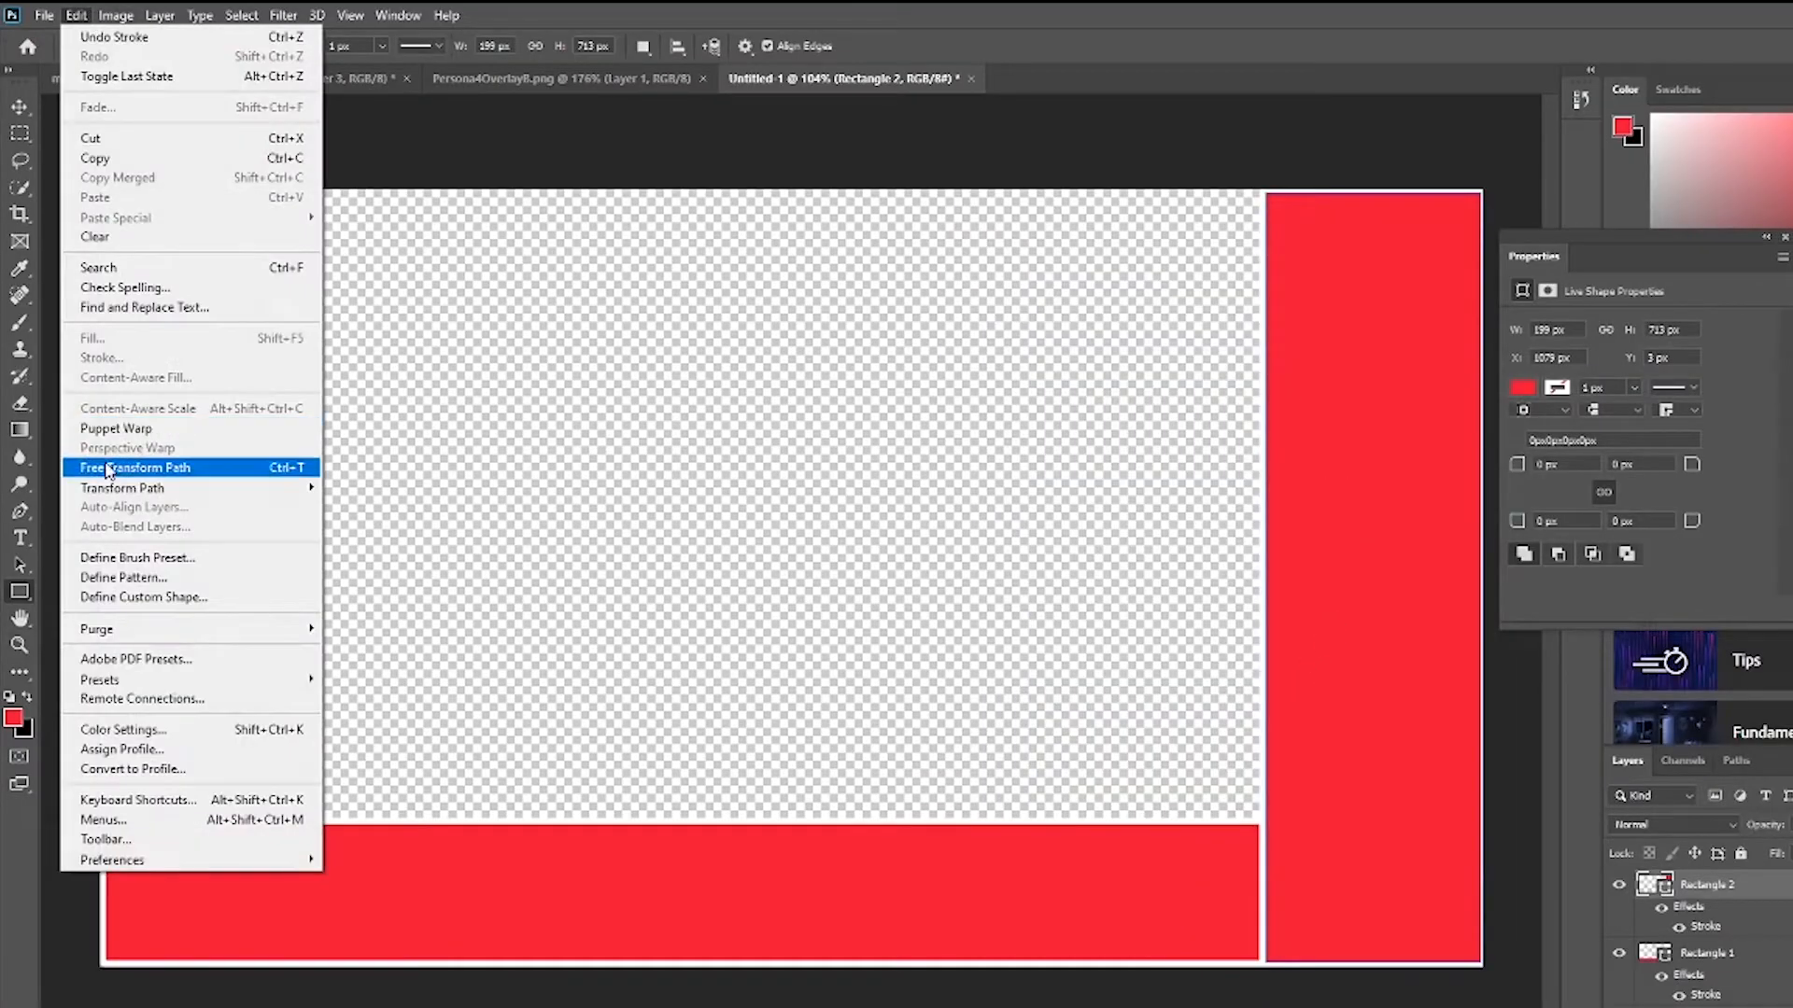
{"action": "mouse_move", "coordinate": [114, 488]}
{"action": "left_click", "coordinate": [379, 525]}
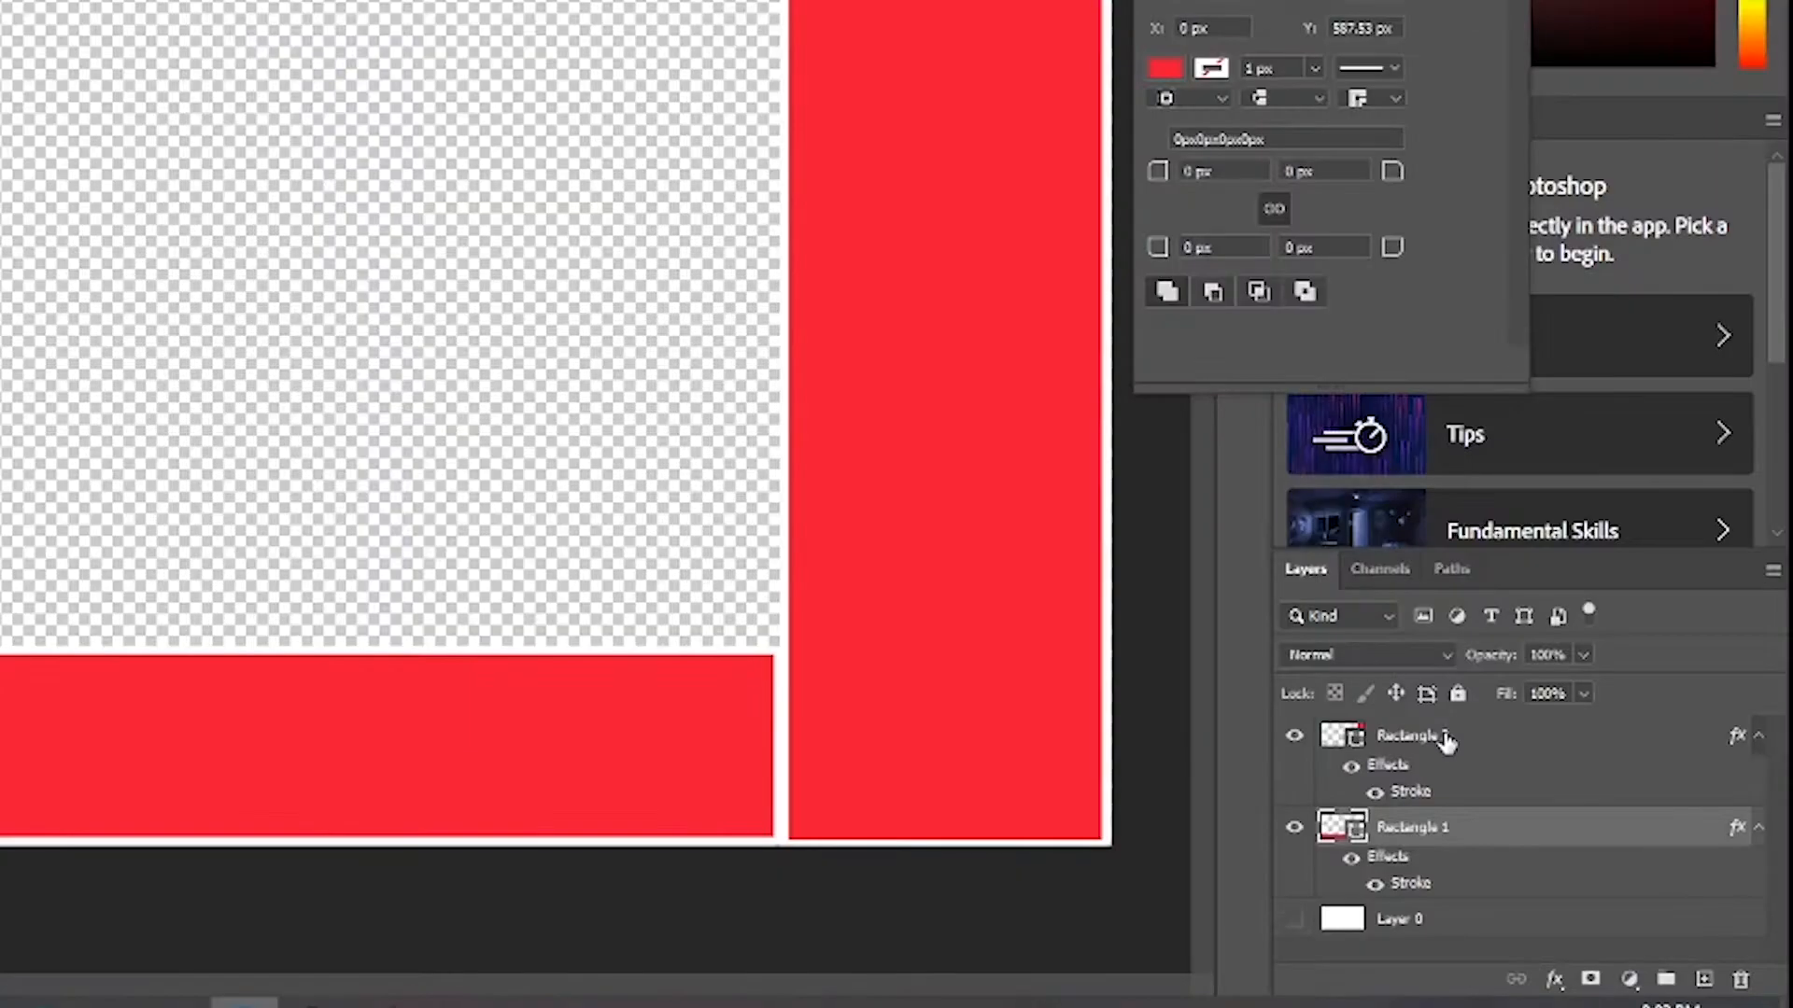
- Shorten Rectangle 2 from its lower edge to the top of the bottom bar, leaving the lower-right corner transparent
{"action": "left_click", "coordinate": [1560, 797]}
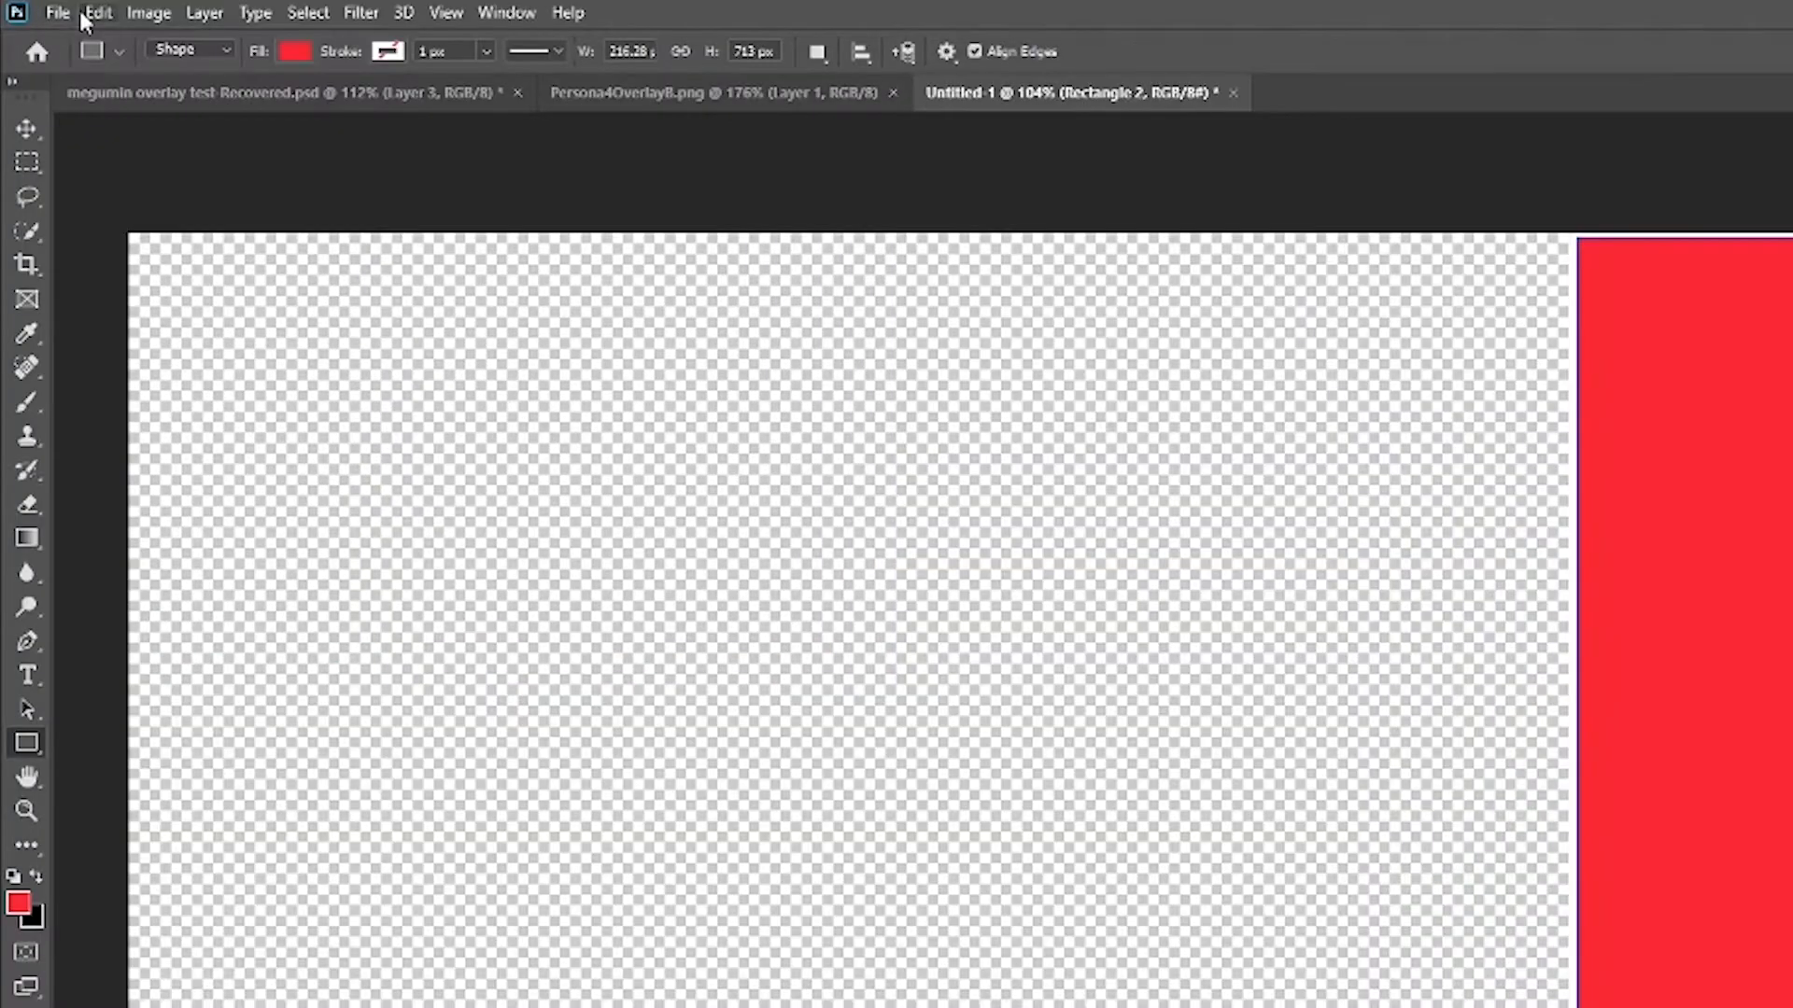
{"action": "left_click", "coordinate": [75, 10]}
{"action": "mouse_move", "coordinate": [163, 632]}
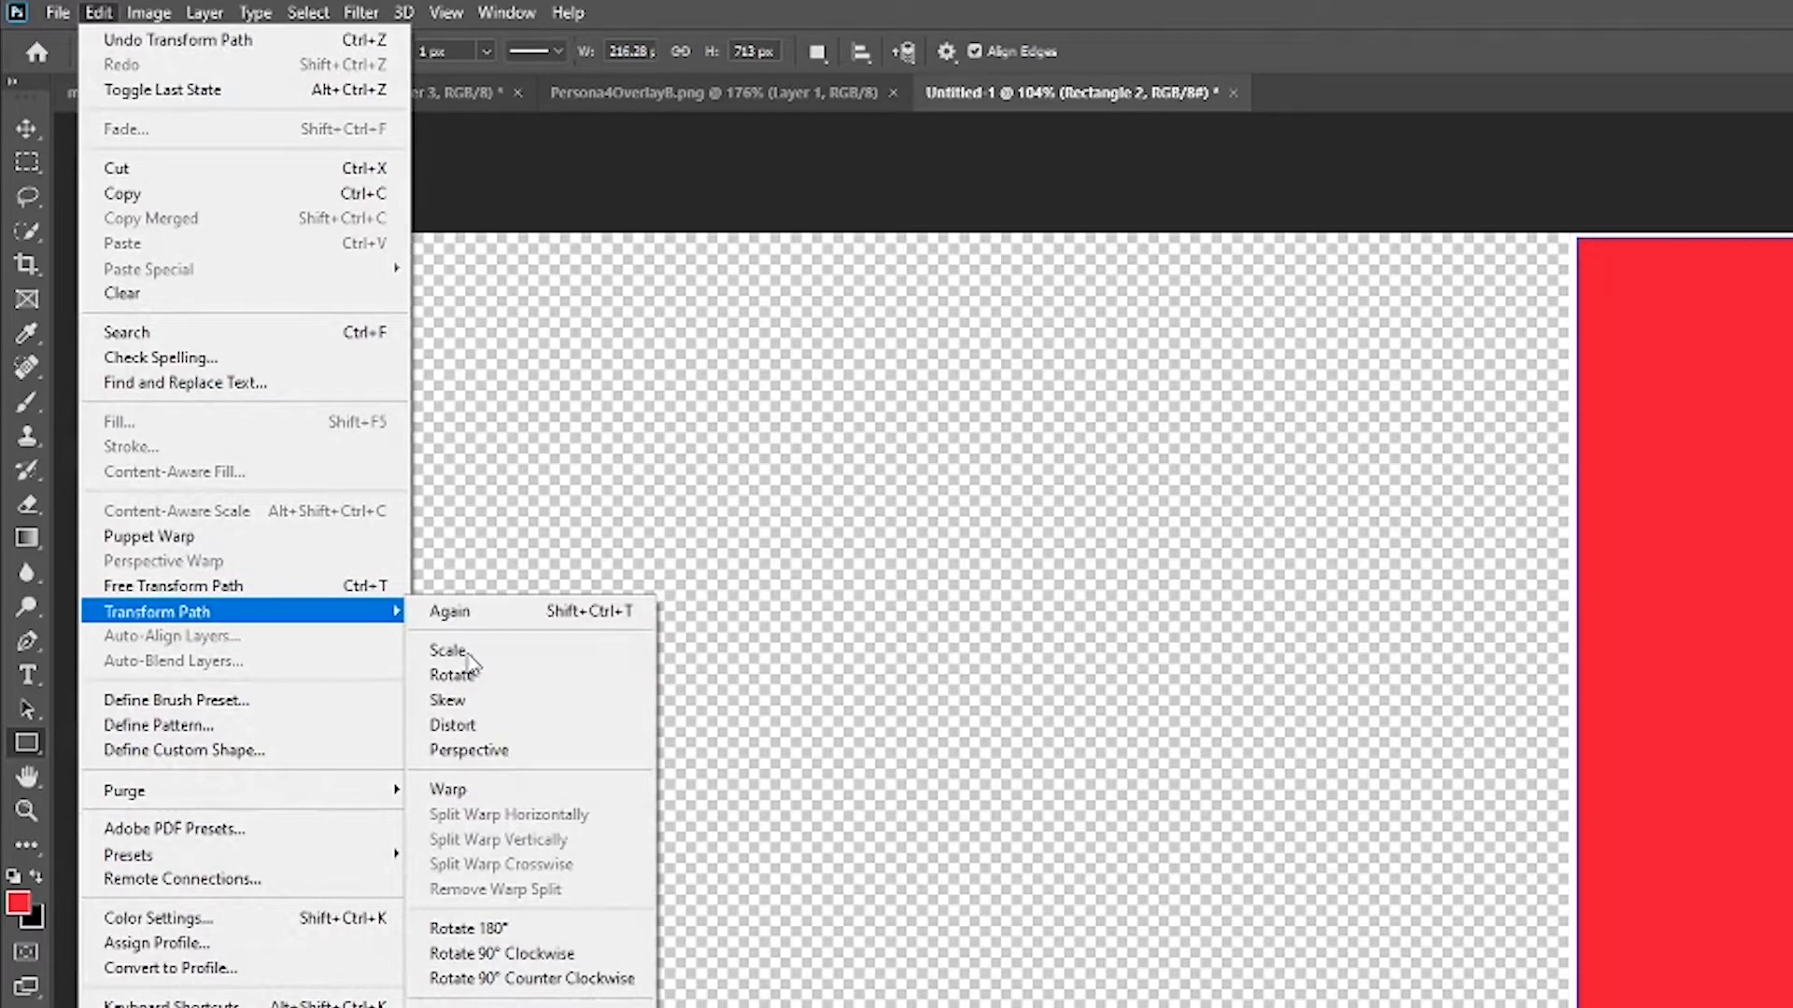
{"action": "left_click", "coordinate": [649, 654]}
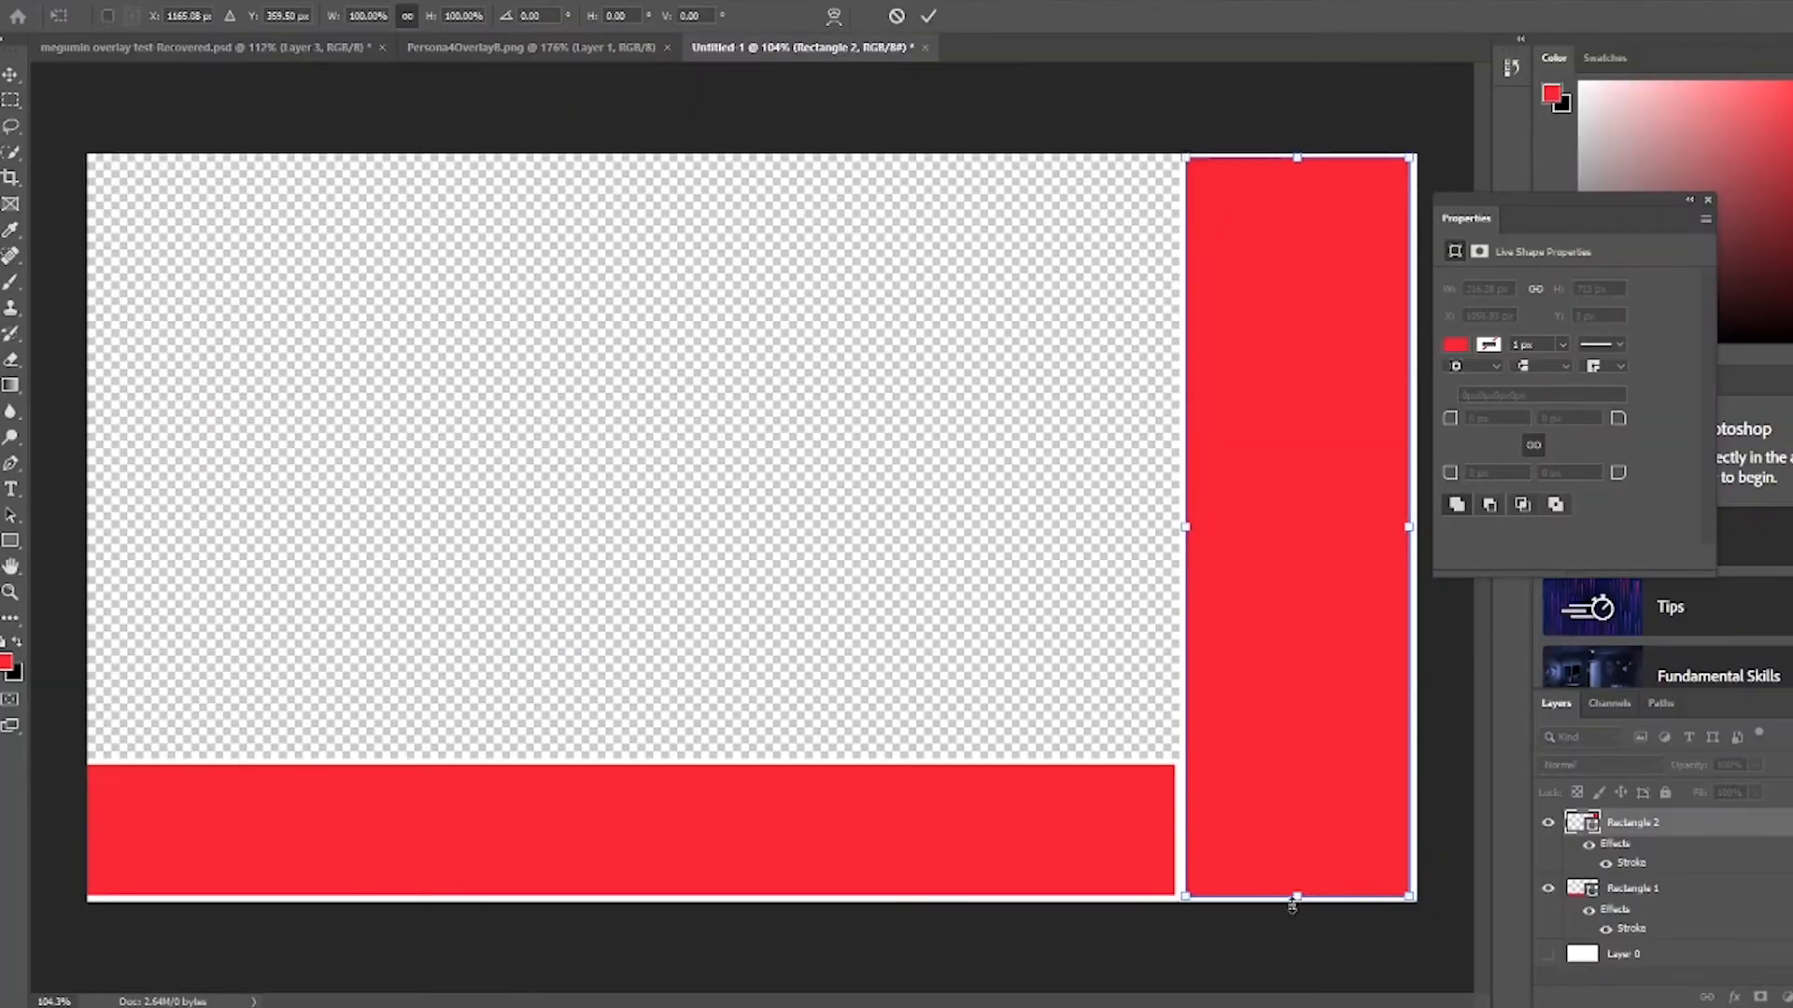
{"action": "left_click_drag", "start_coordinate": [1297, 898], "coordinate": [1297, 764]}
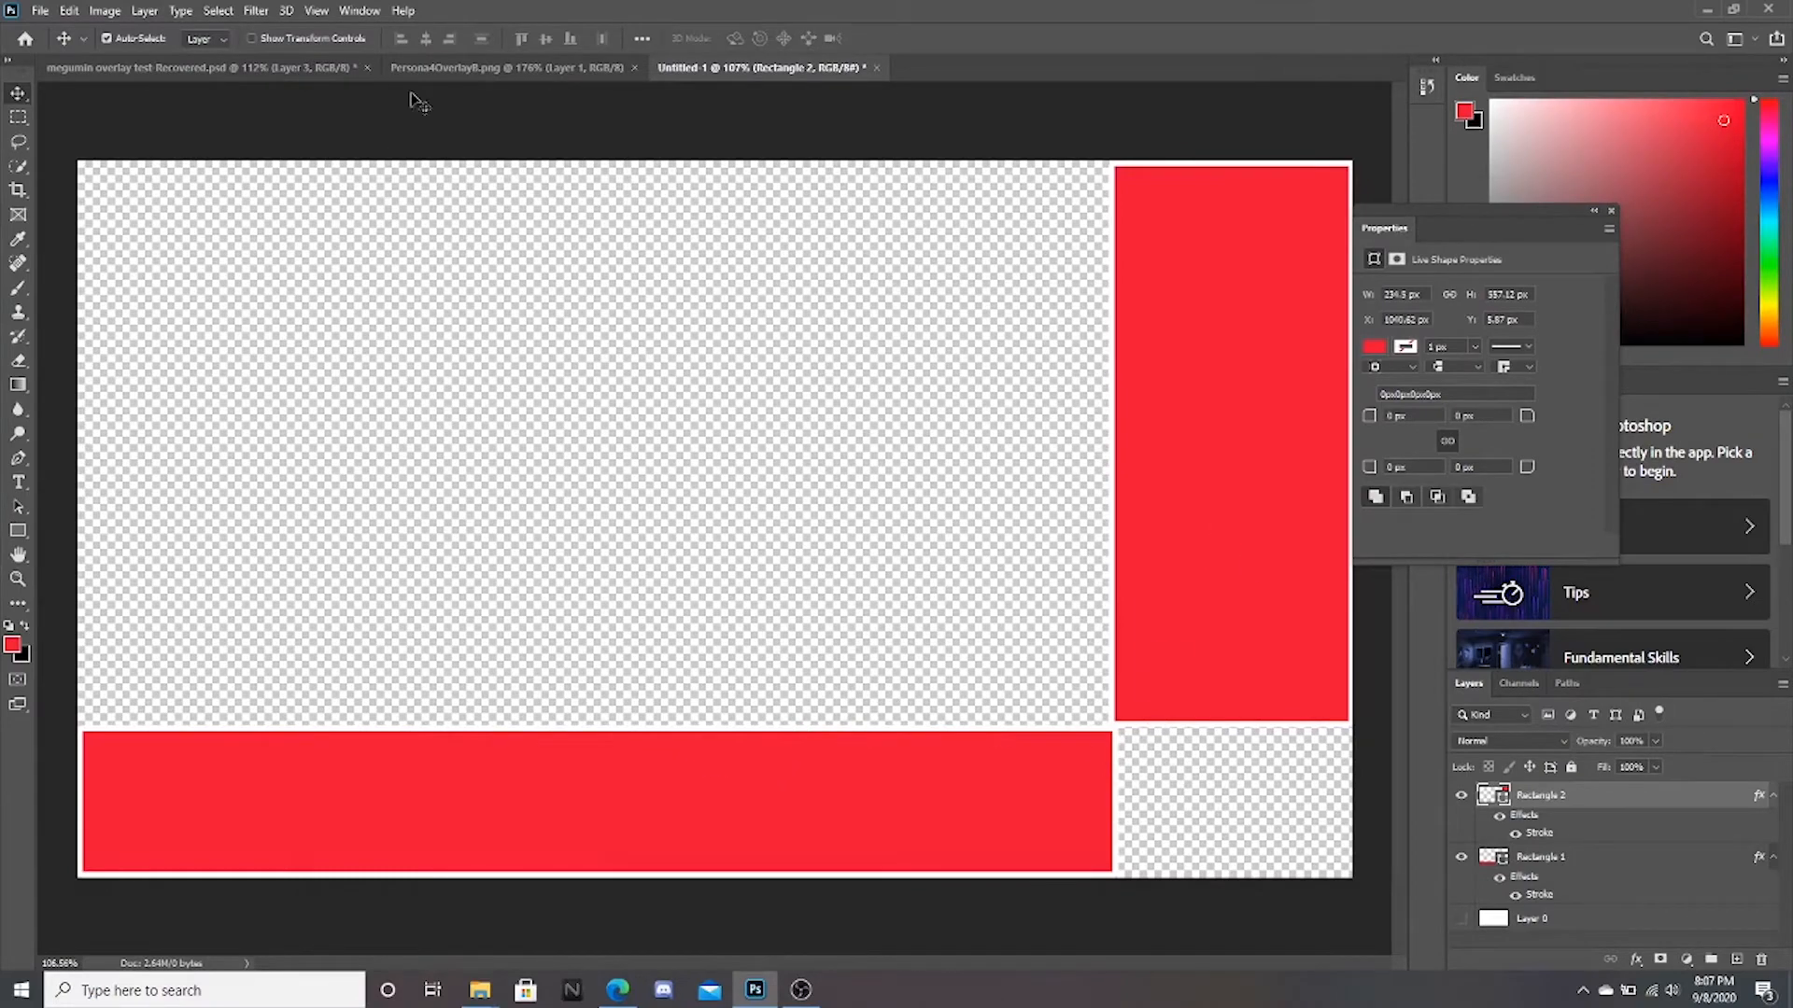
- Compare the chat panels of the megumin and Persona4OverlayB examples with the new overlay, and return to the Untitled-1 document
{"action": "left_click", "coordinate": [455, 67]}
{"action": "left_click", "coordinate": [297, 66]}
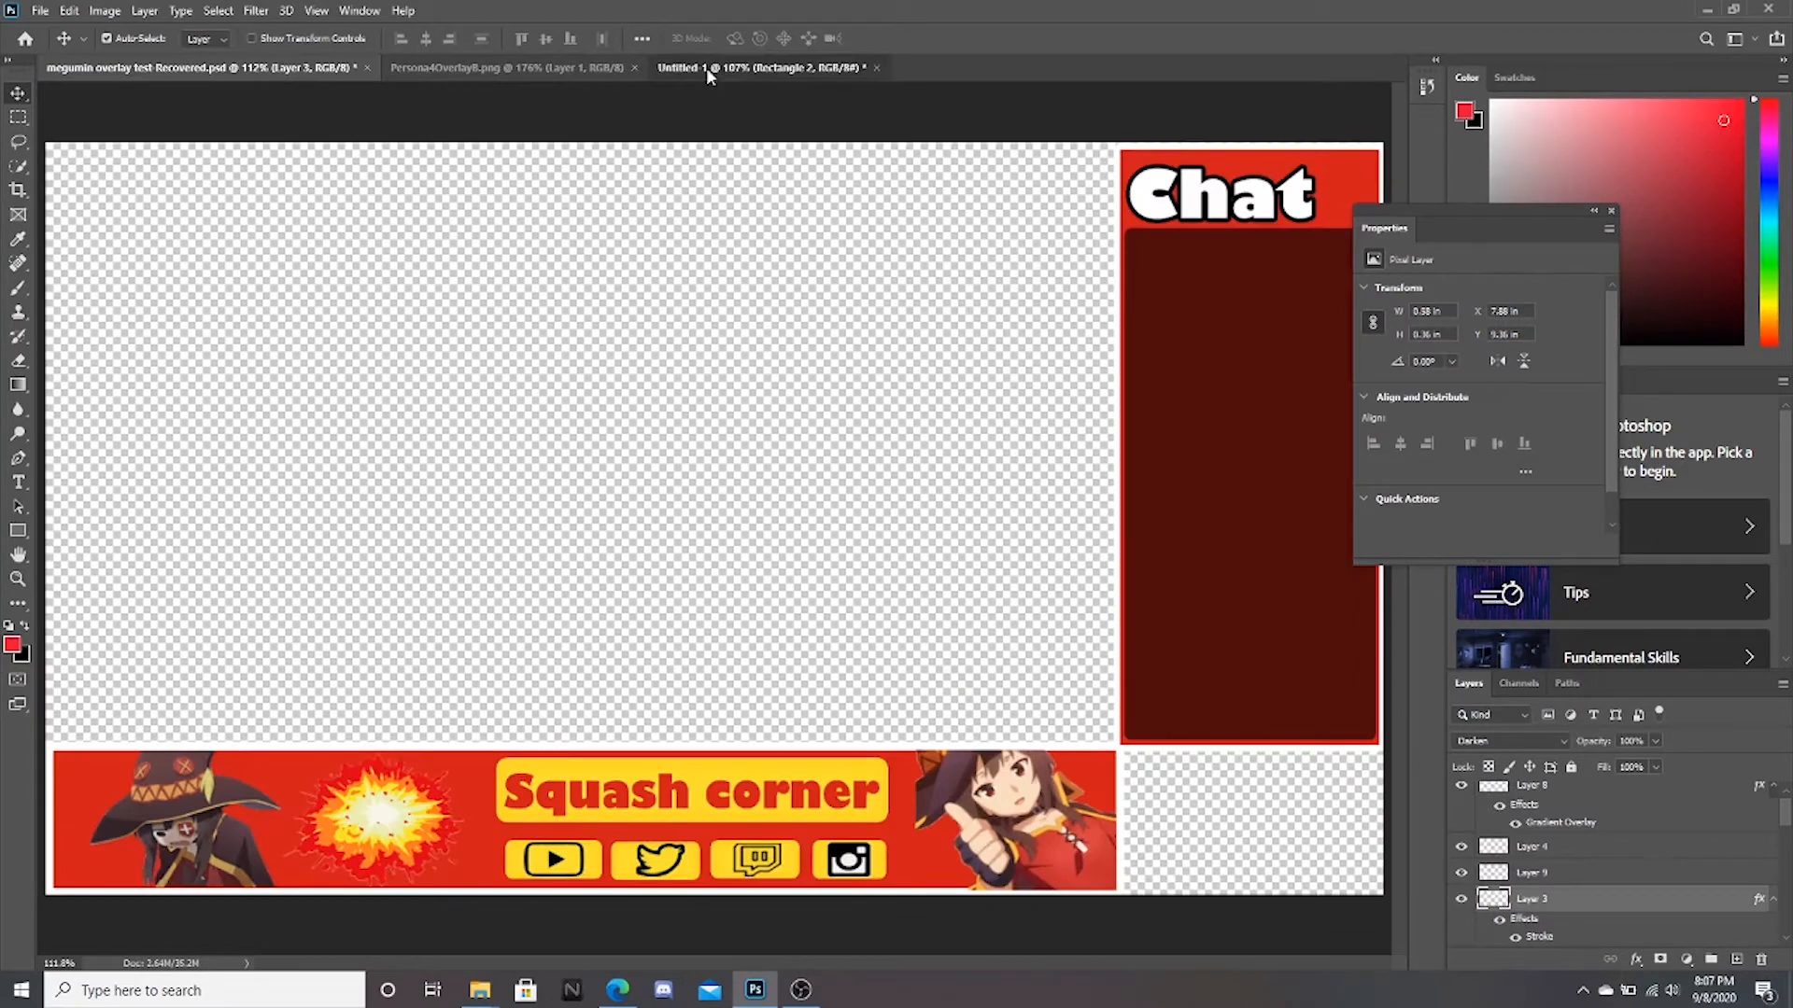
{"action": "left_click", "coordinate": [706, 67]}
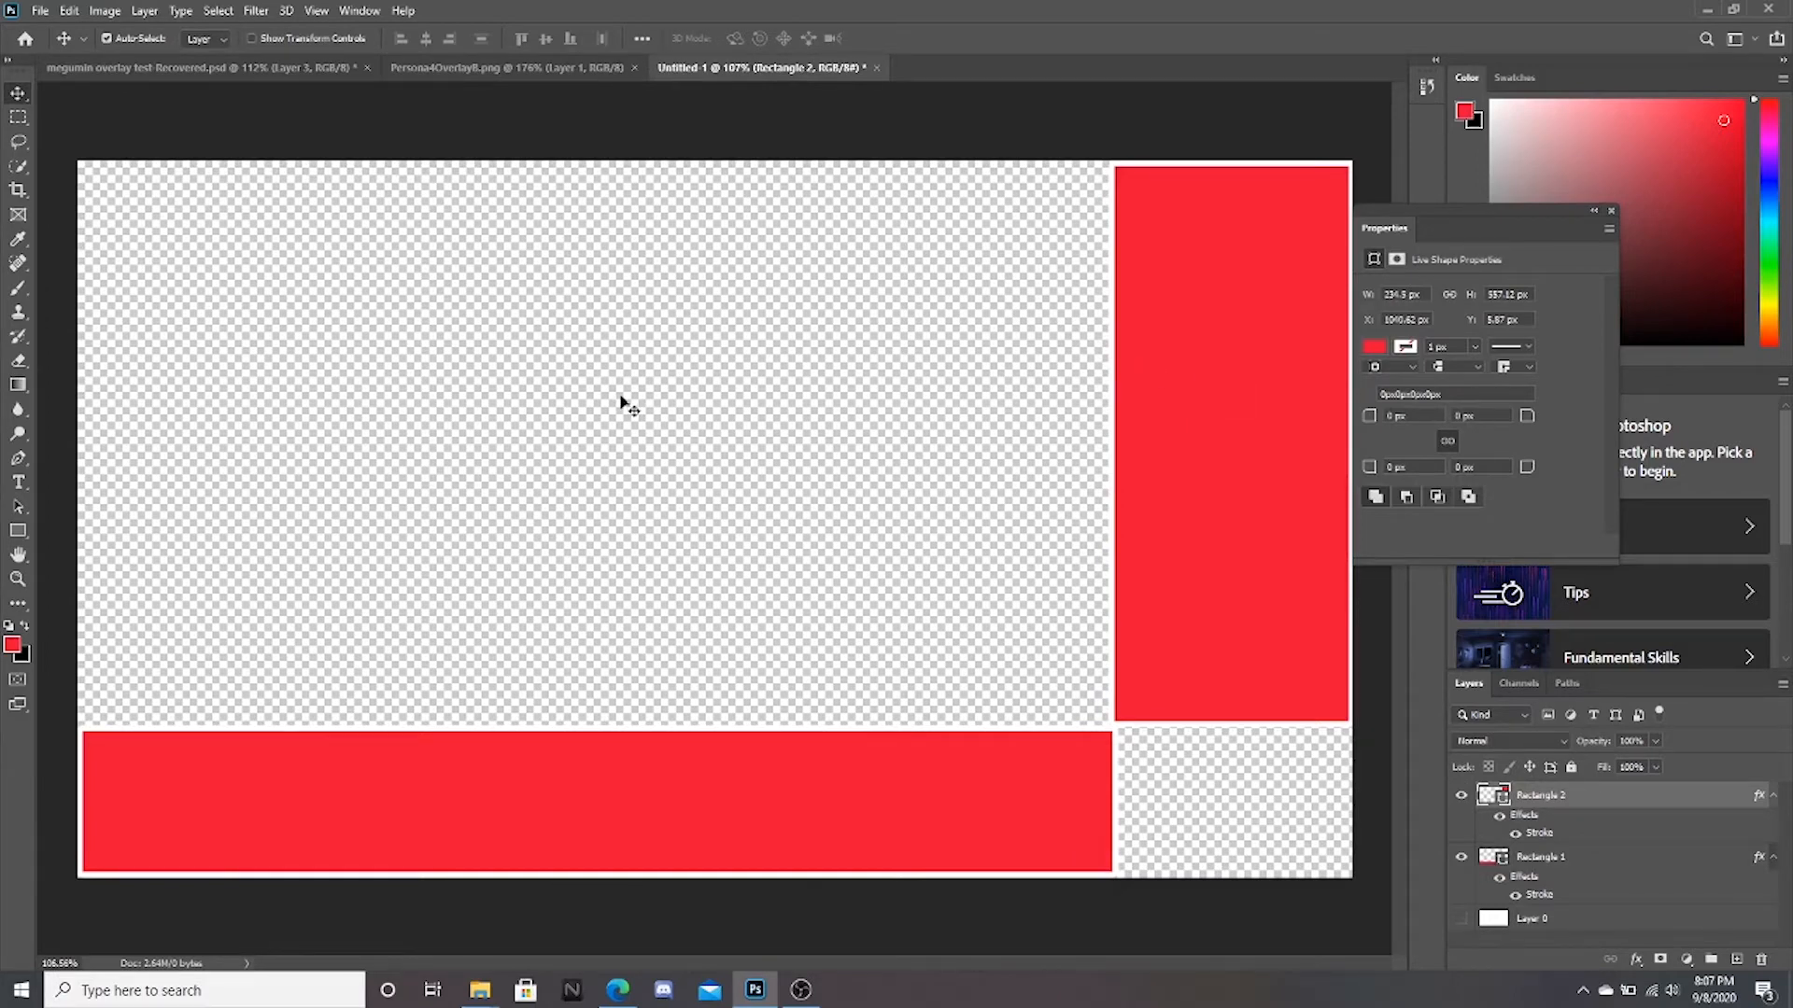
{"action": "left_click", "coordinate": [577, 67]}
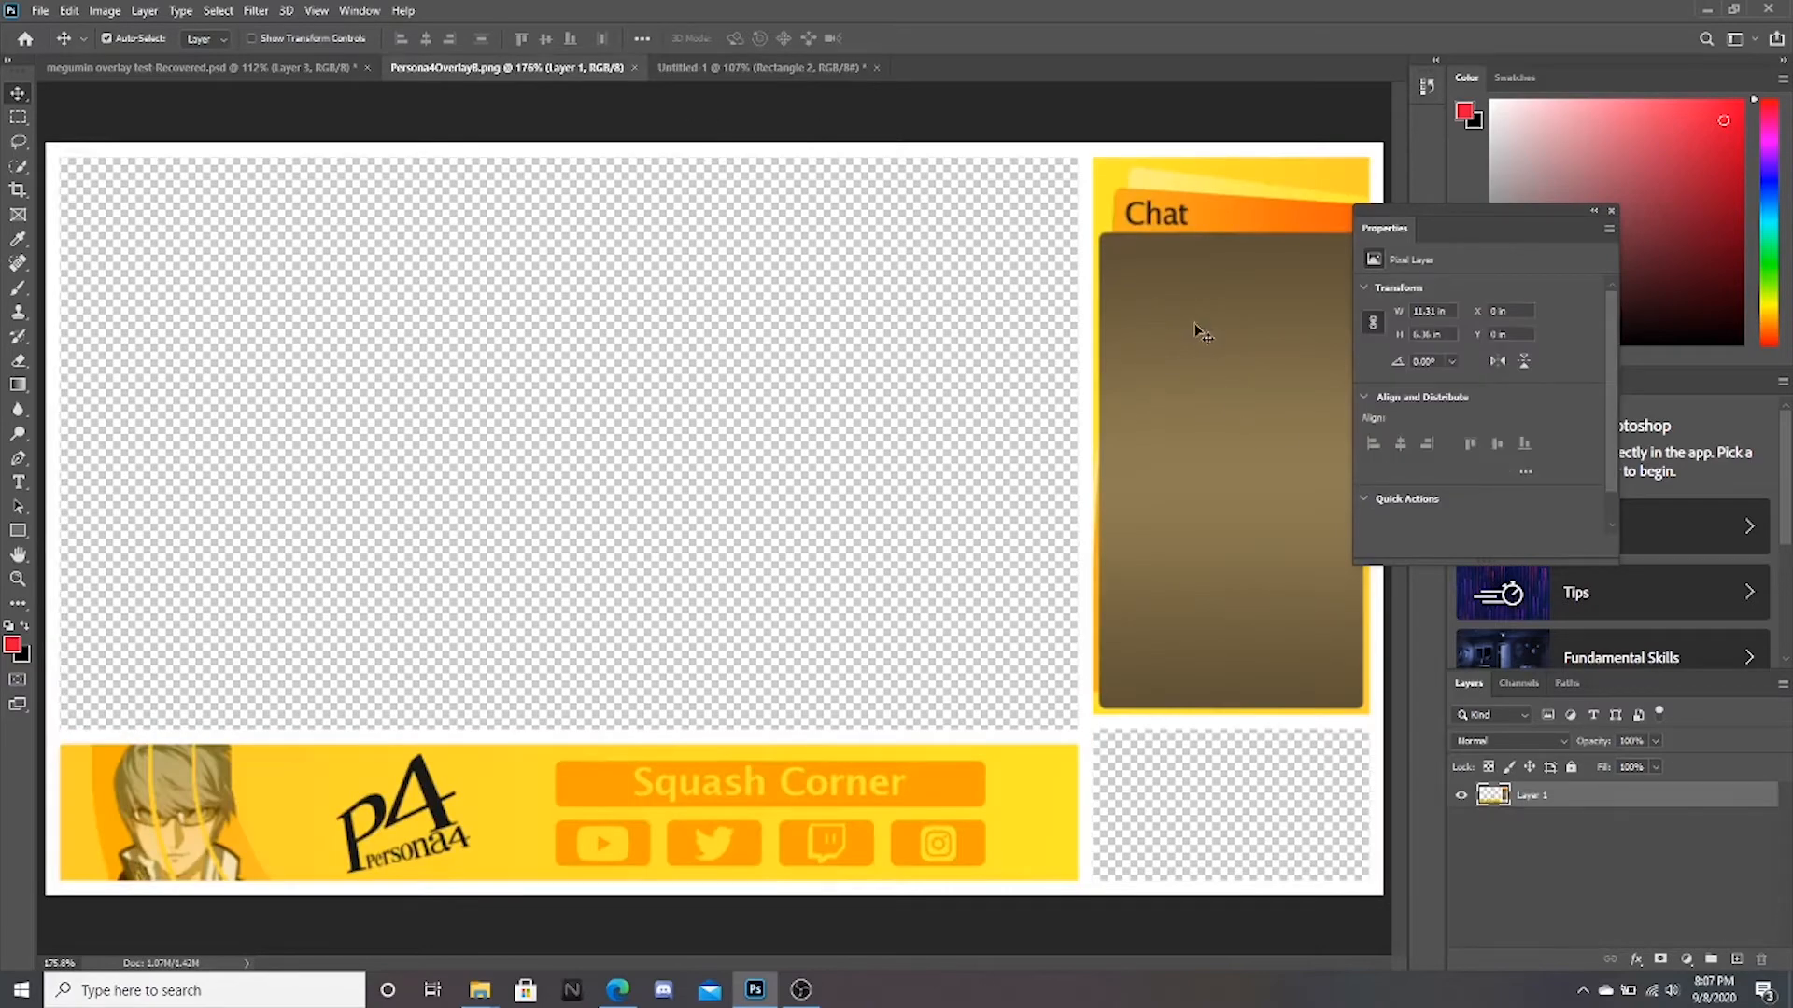
{"action": "left_click", "coordinate": [245, 70]}
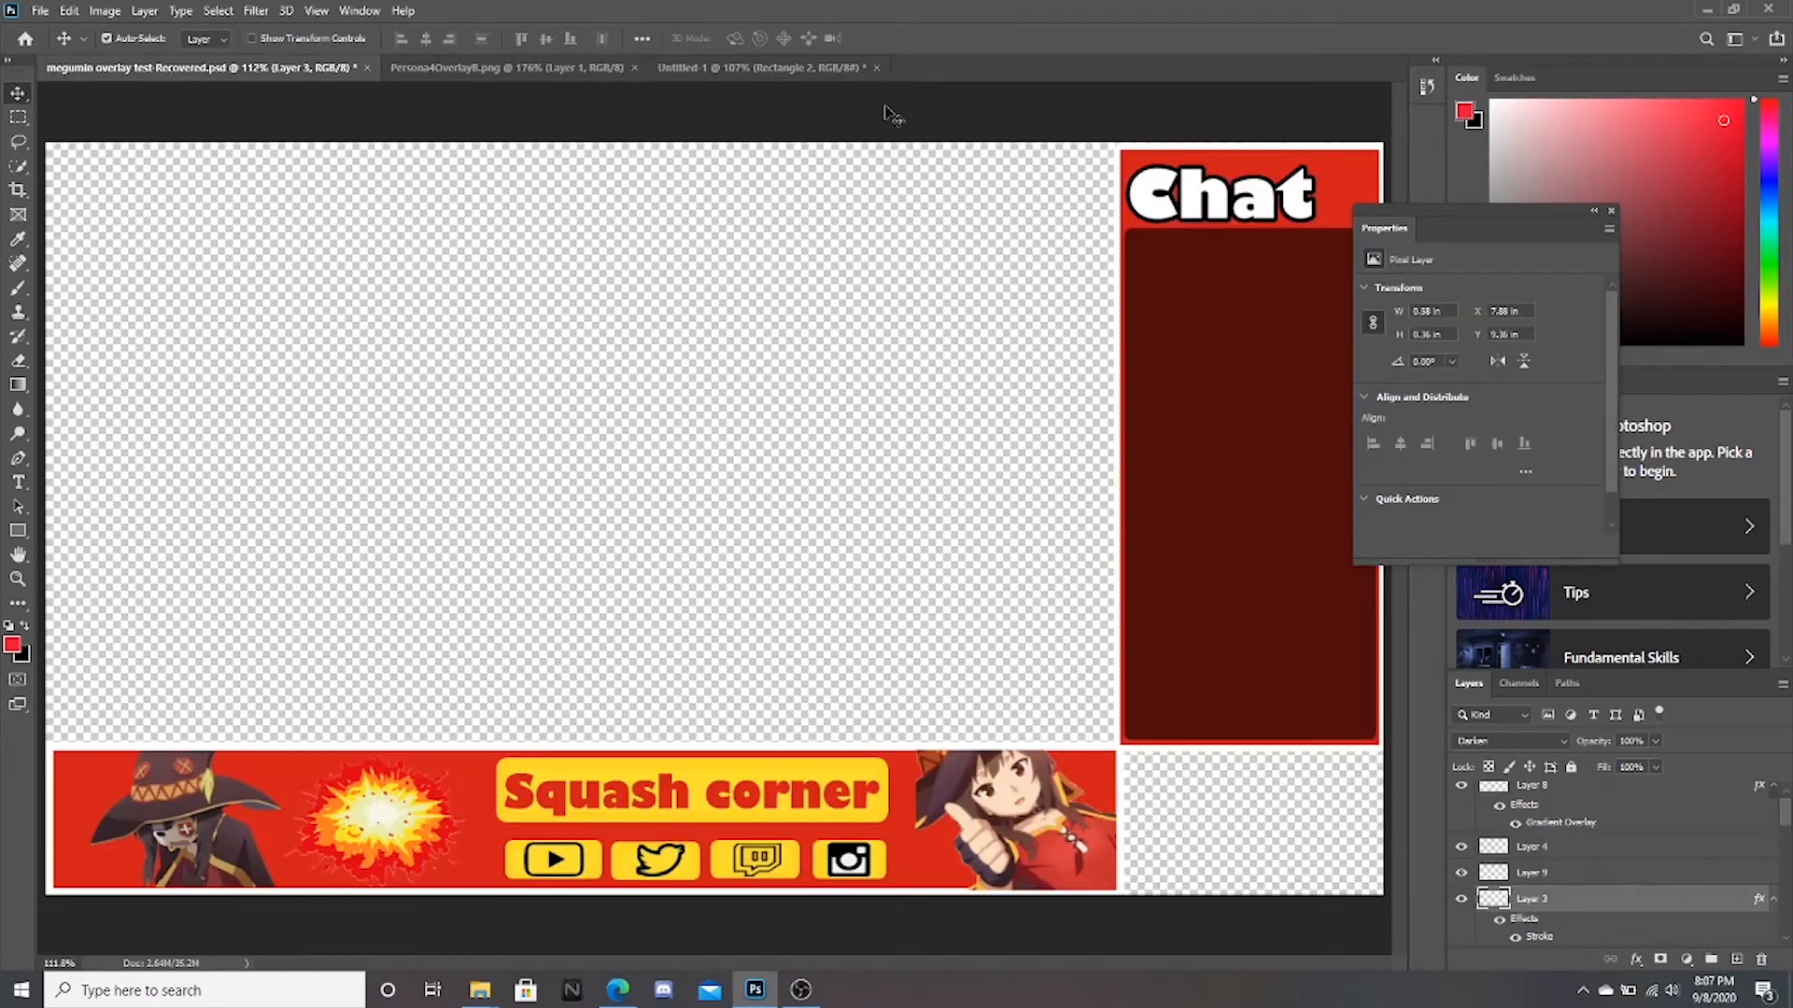
{"action": "left_click", "coordinate": [799, 68]}
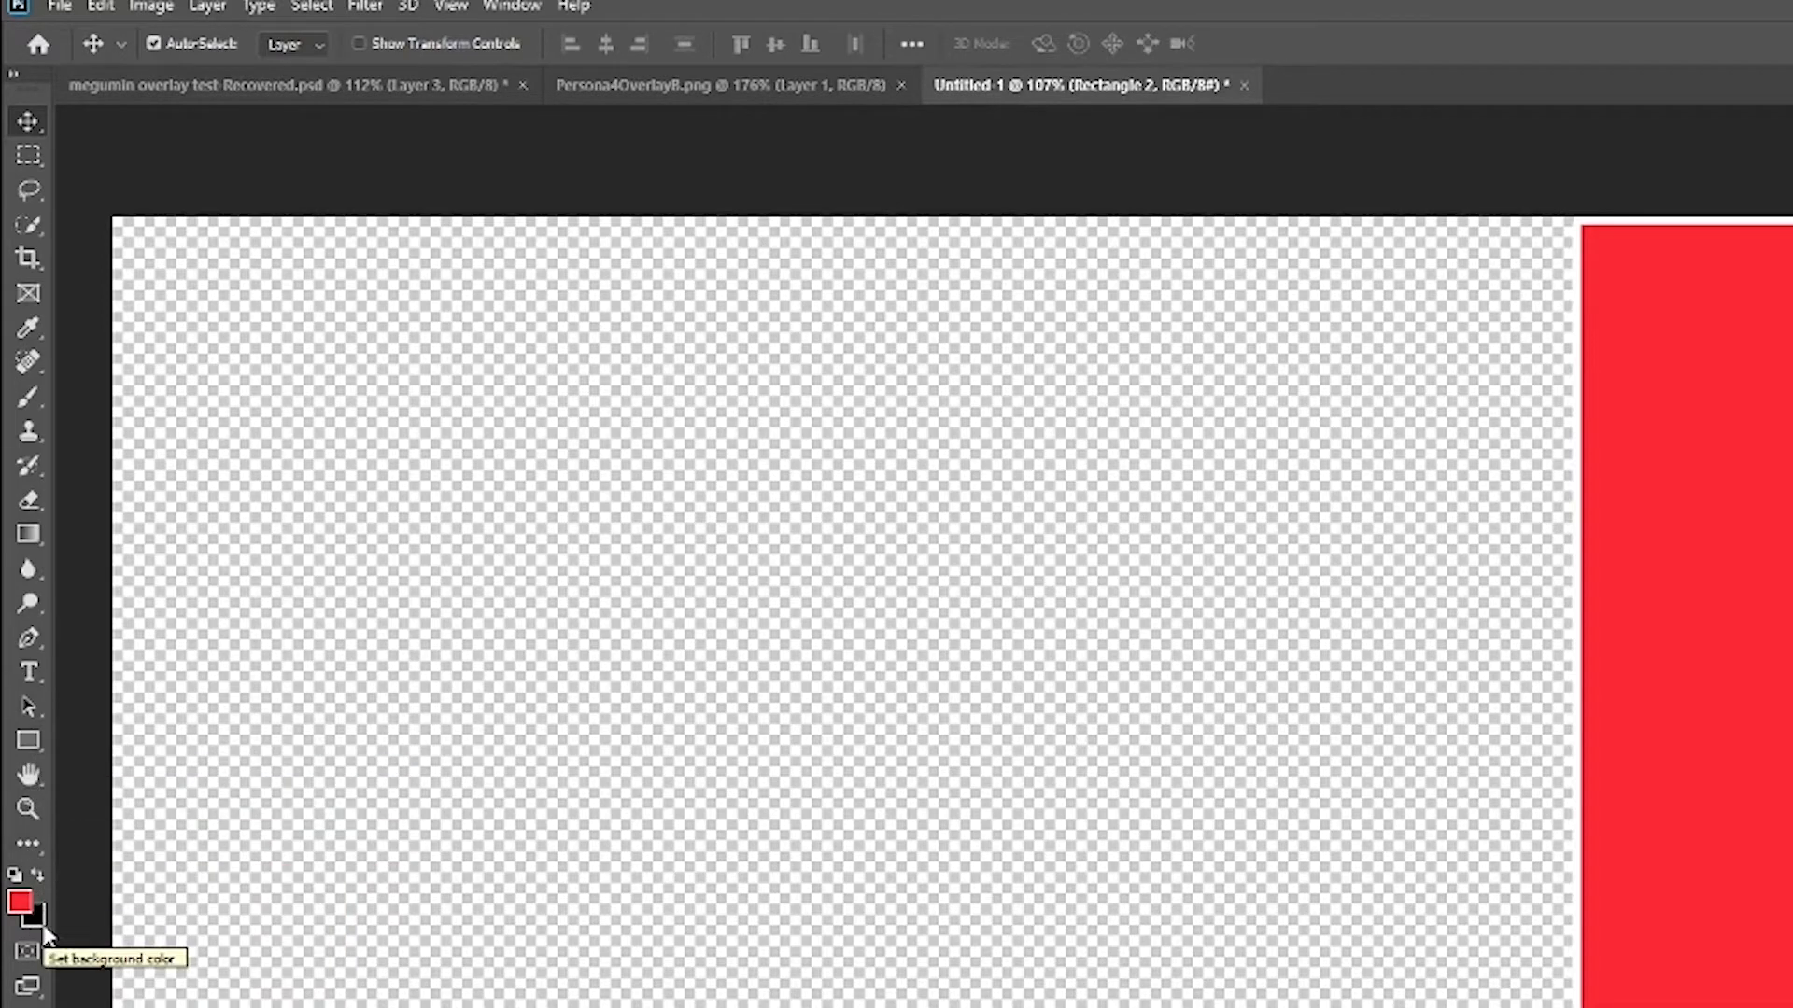
- Swap the foreground and background colors and keep black (000000) as the foreground color
{"action": "left_click", "coordinate": [39, 878]}
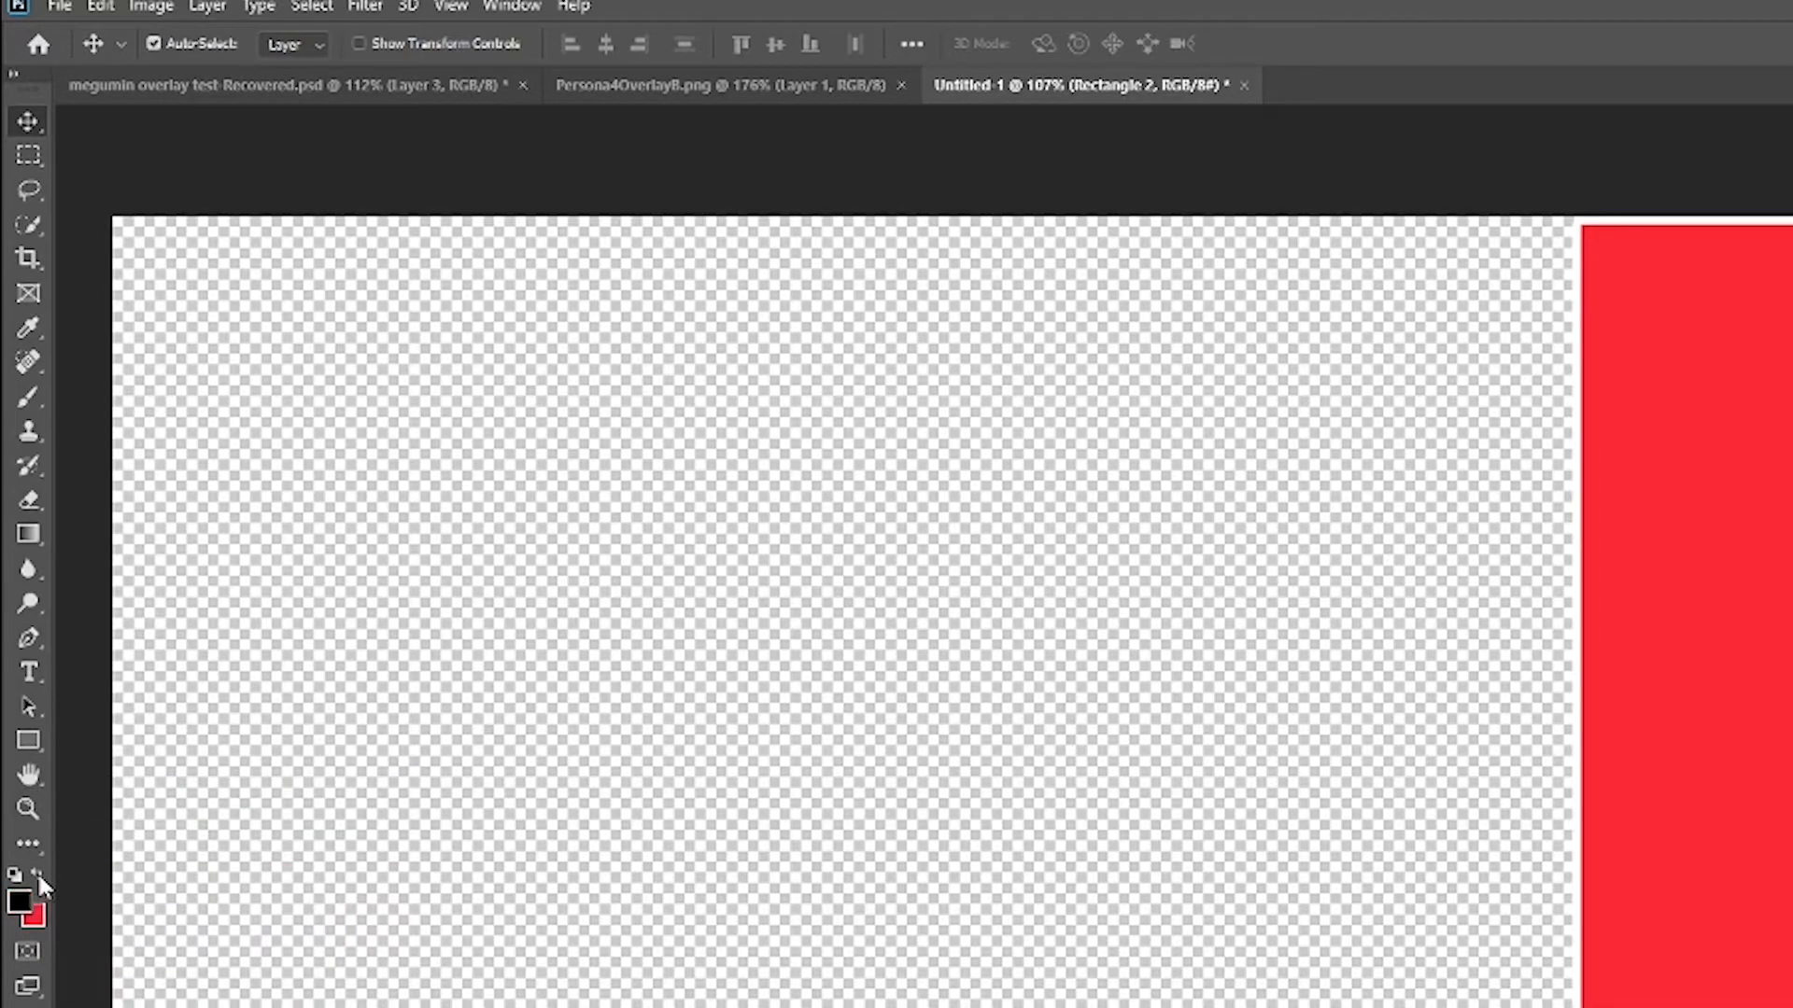
{"action": "left_click", "coordinate": [28, 908]}
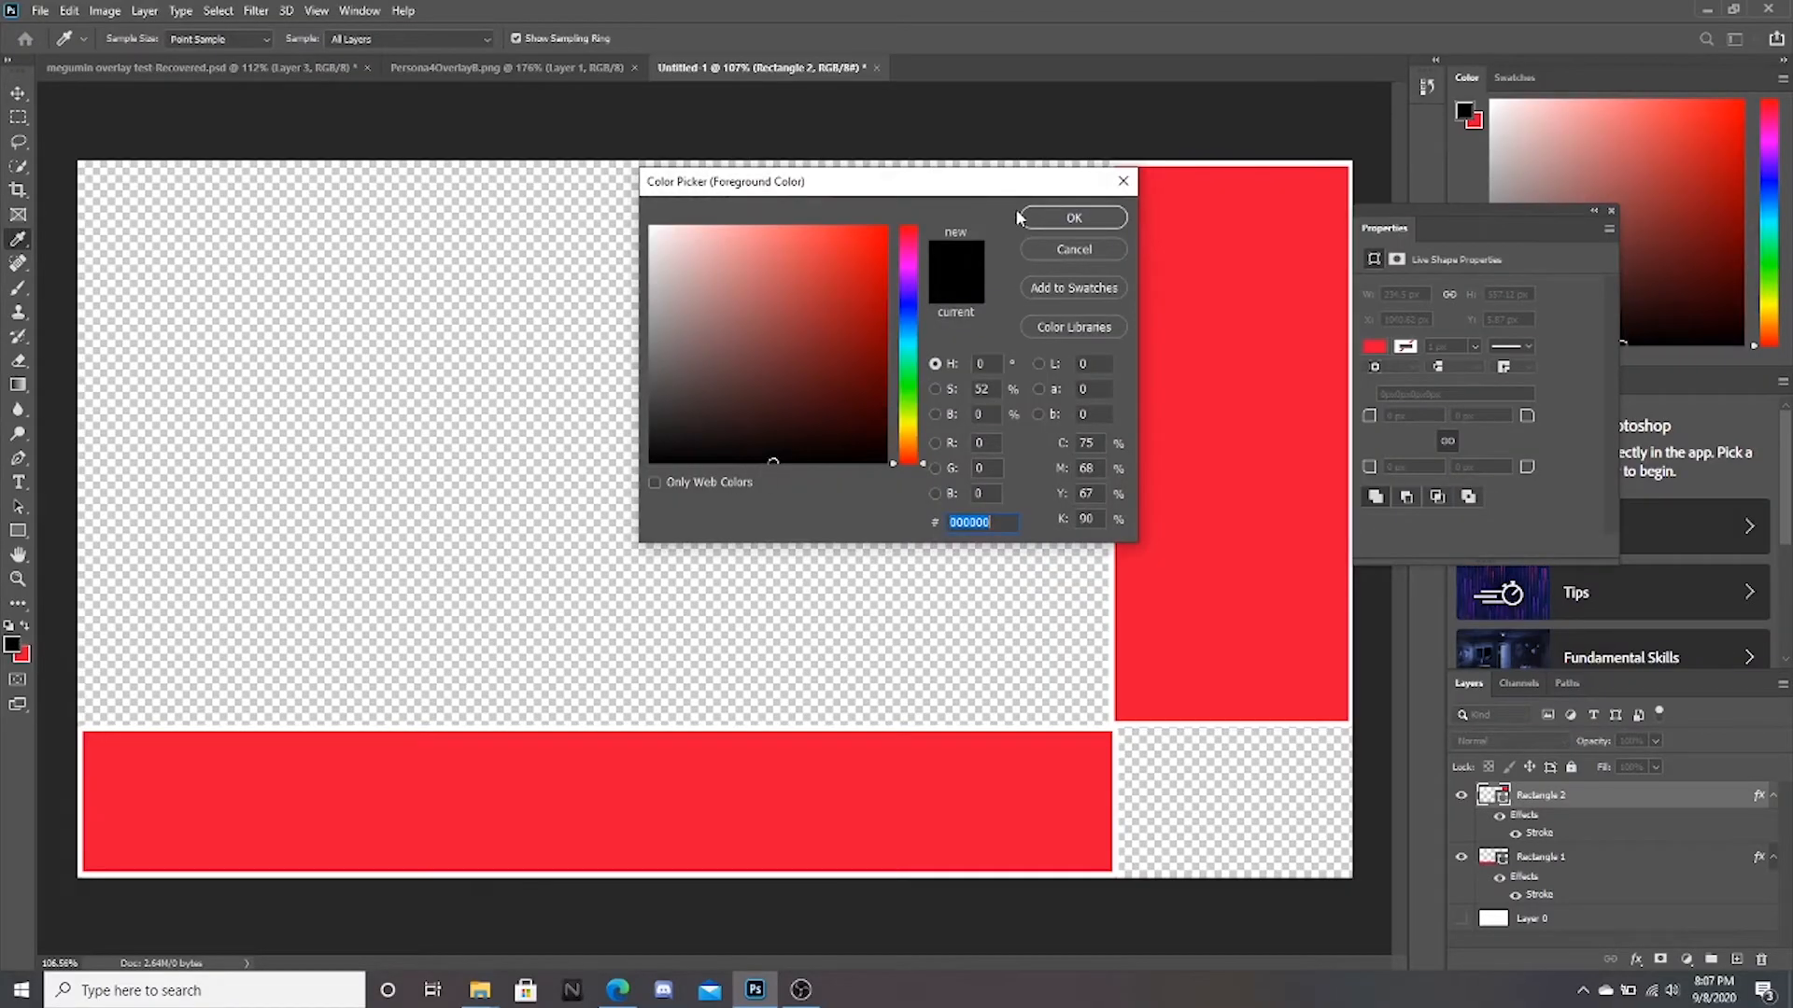
{"action": "left_click", "coordinate": [1032, 220]}
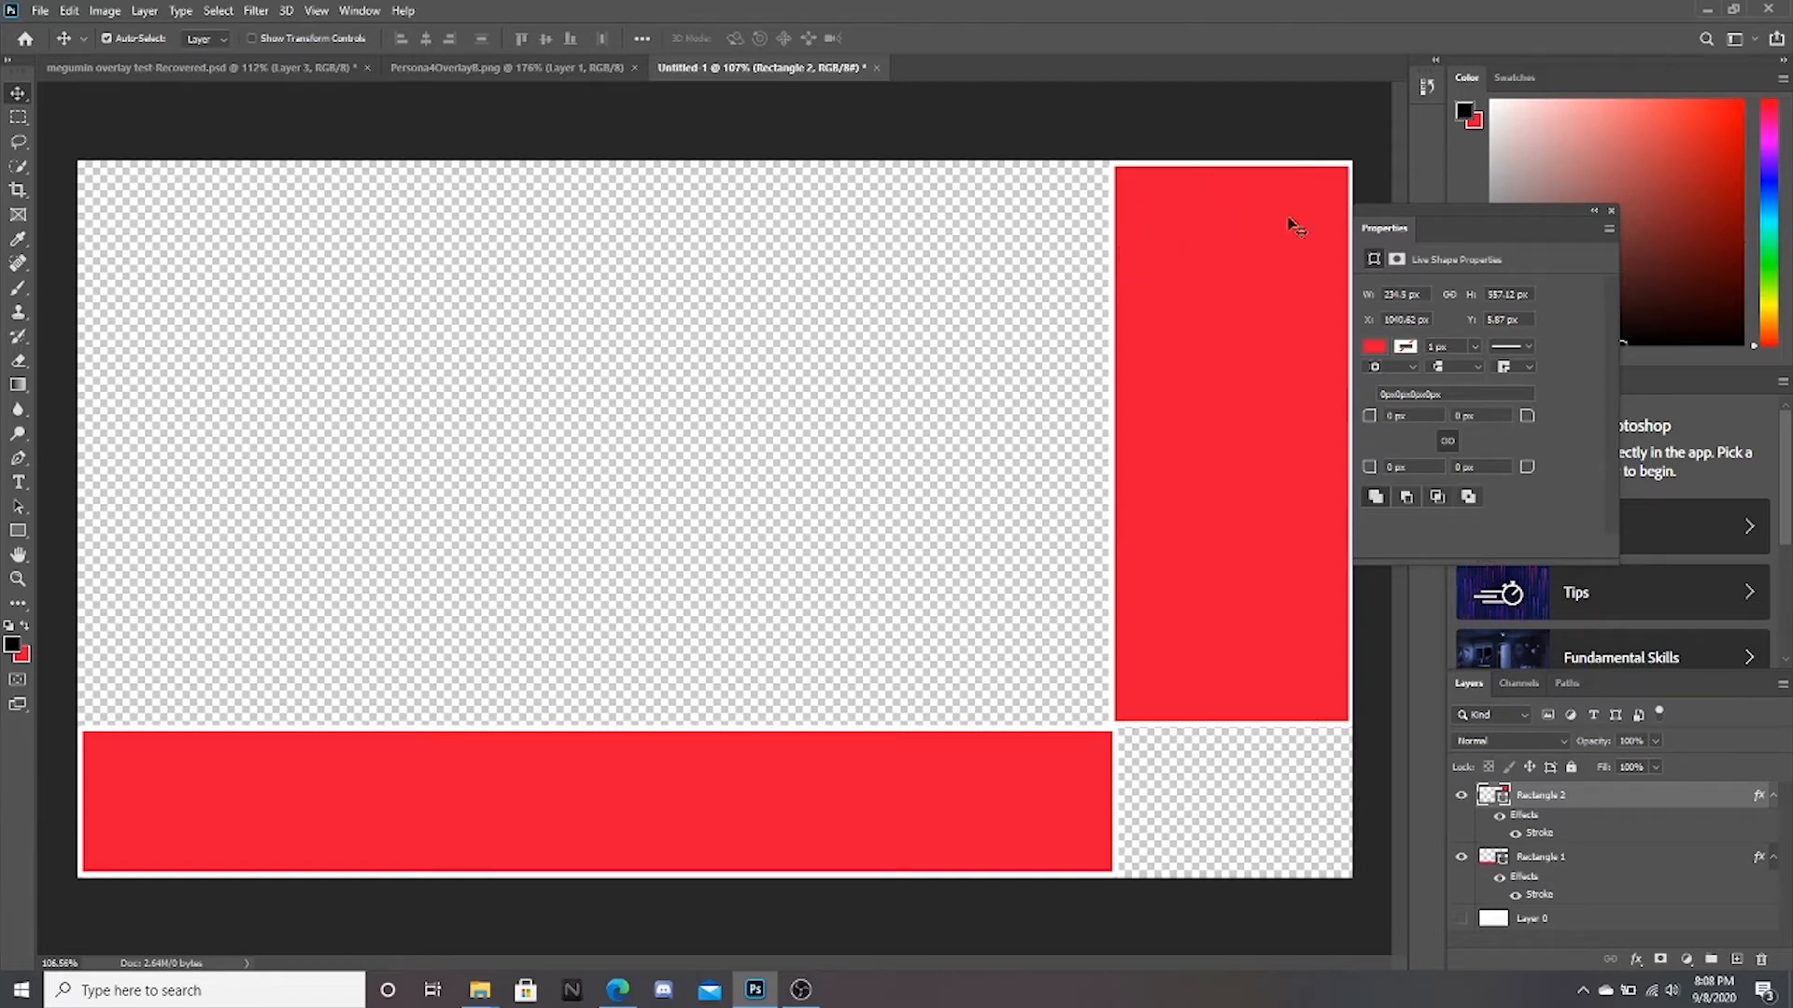
- Check both example overlays' chat boxes, and draw a 216 x 464 px rectangle inside the vertical bar, leaving header space above it
{"action": "left_click", "coordinate": [430, 68]}
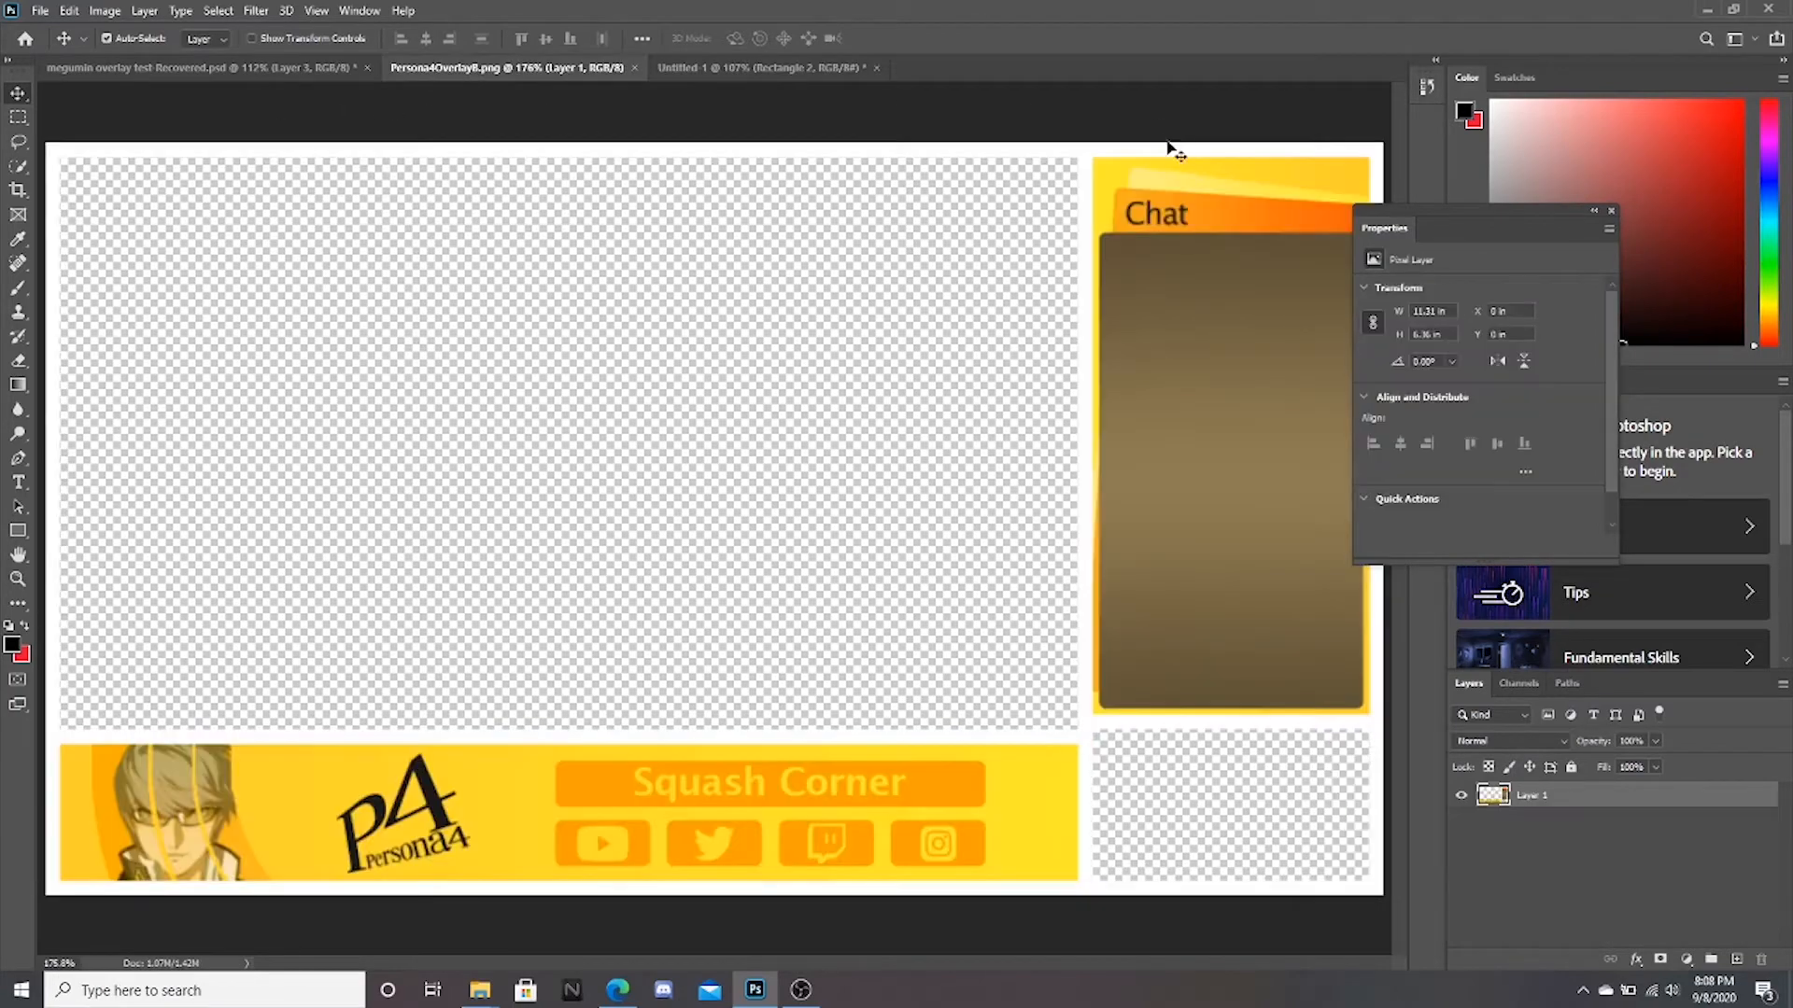
{"action": "left_click", "coordinate": [177, 69]}
{"action": "left_click", "coordinate": [672, 68]}
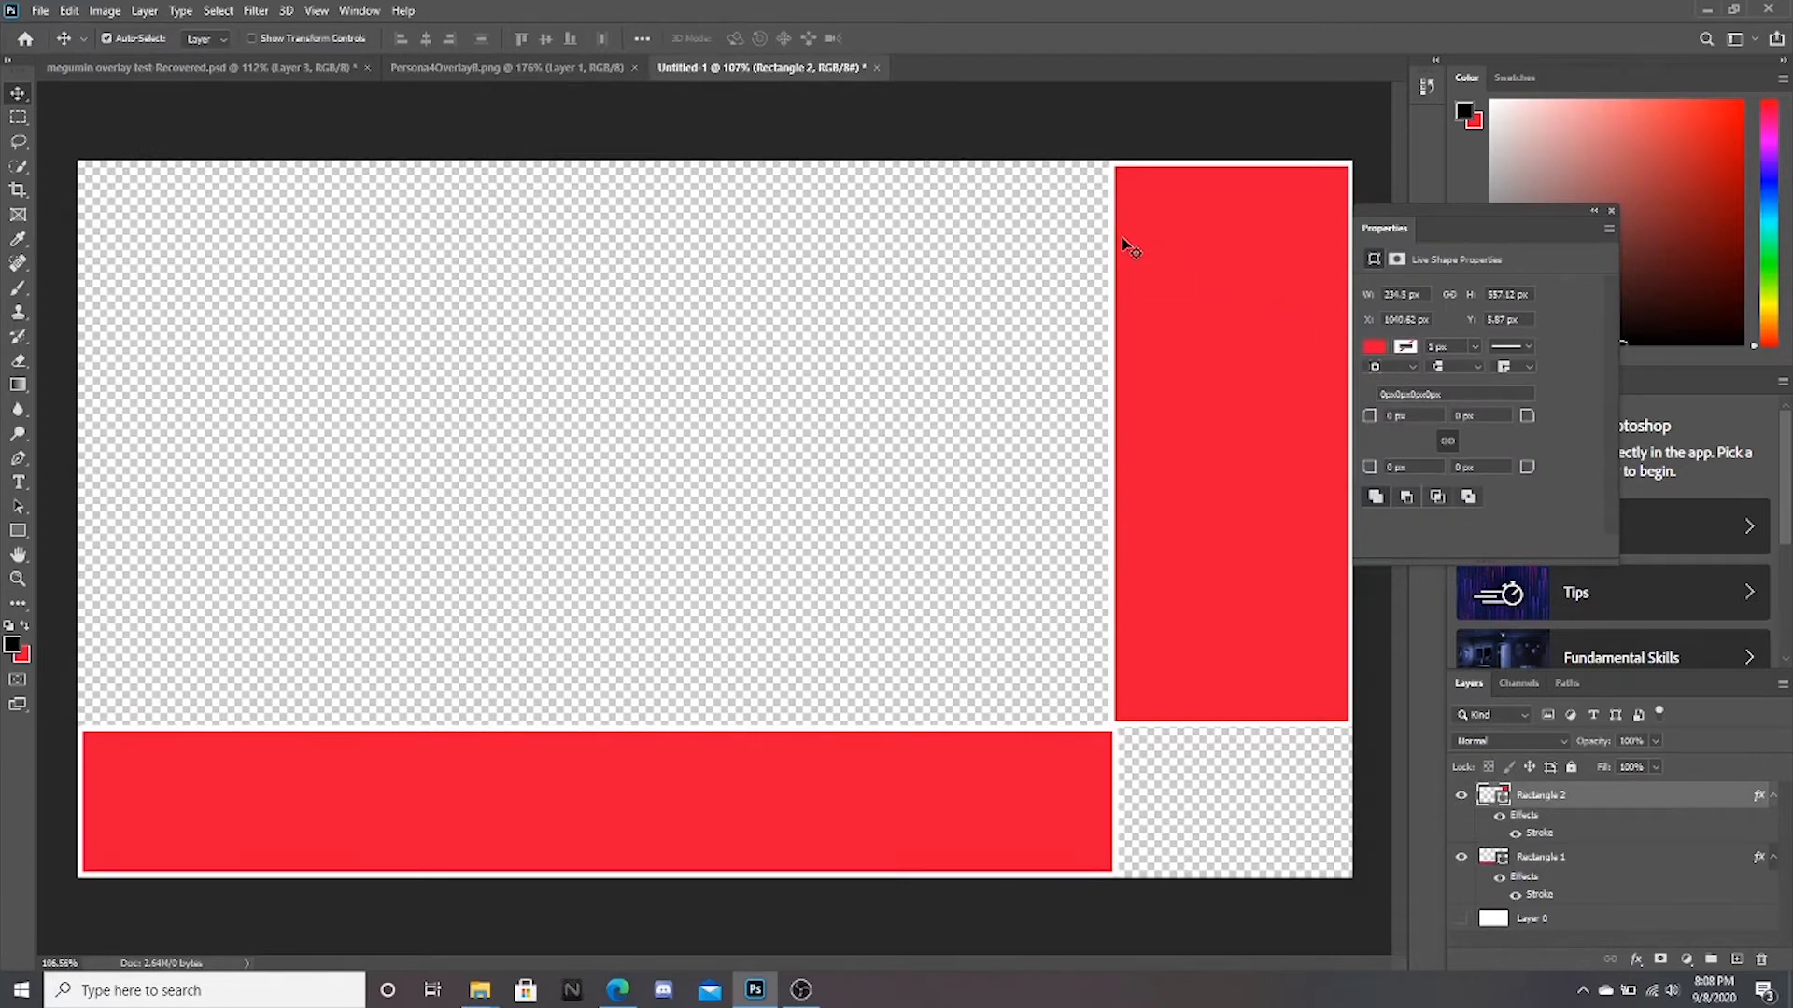
{"action": "left_click_drag", "start_coordinate": [1124, 238], "coordinate": [1125, 242]}
{"action": "left_click", "coordinate": [18, 531]}
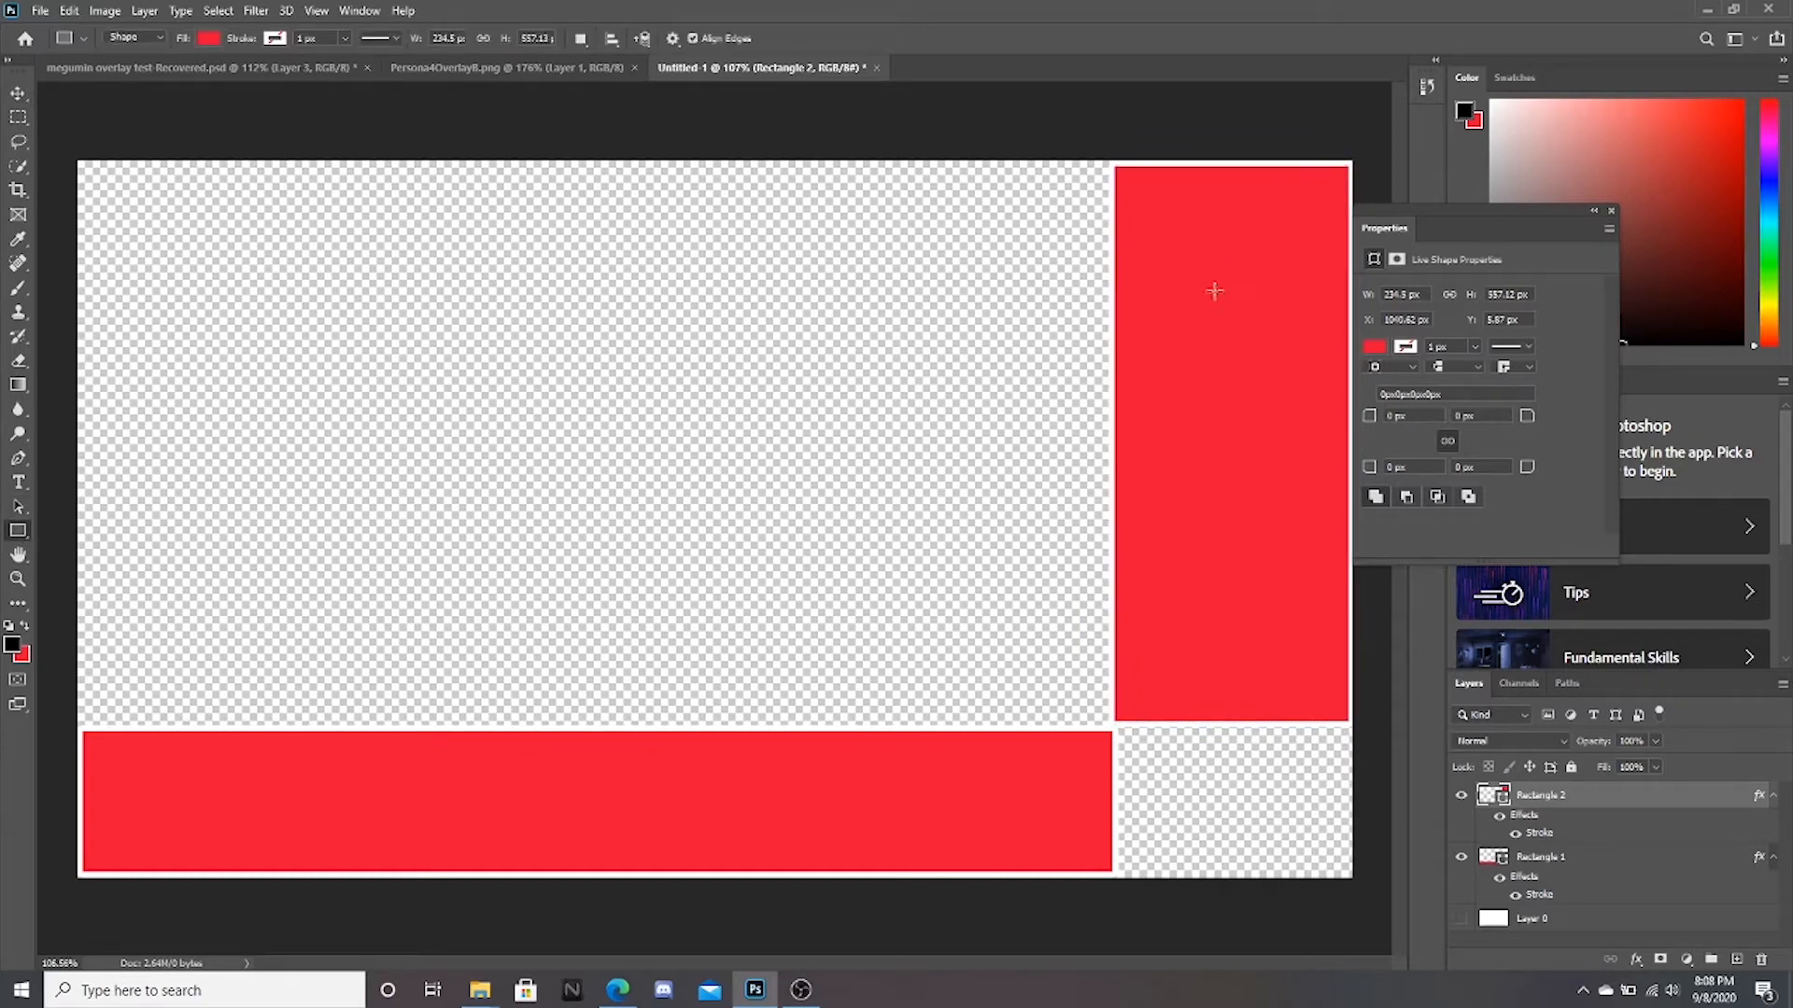
{"action": "mouse_move", "coordinate": [1129, 247]}
{"action": "left_mouse_down"}
{"action": "mouse_move", "coordinate": [1342, 297]}
{"action": "mouse_move", "coordinate": [1339, 709]}
{"action": "left_mouse_up"}
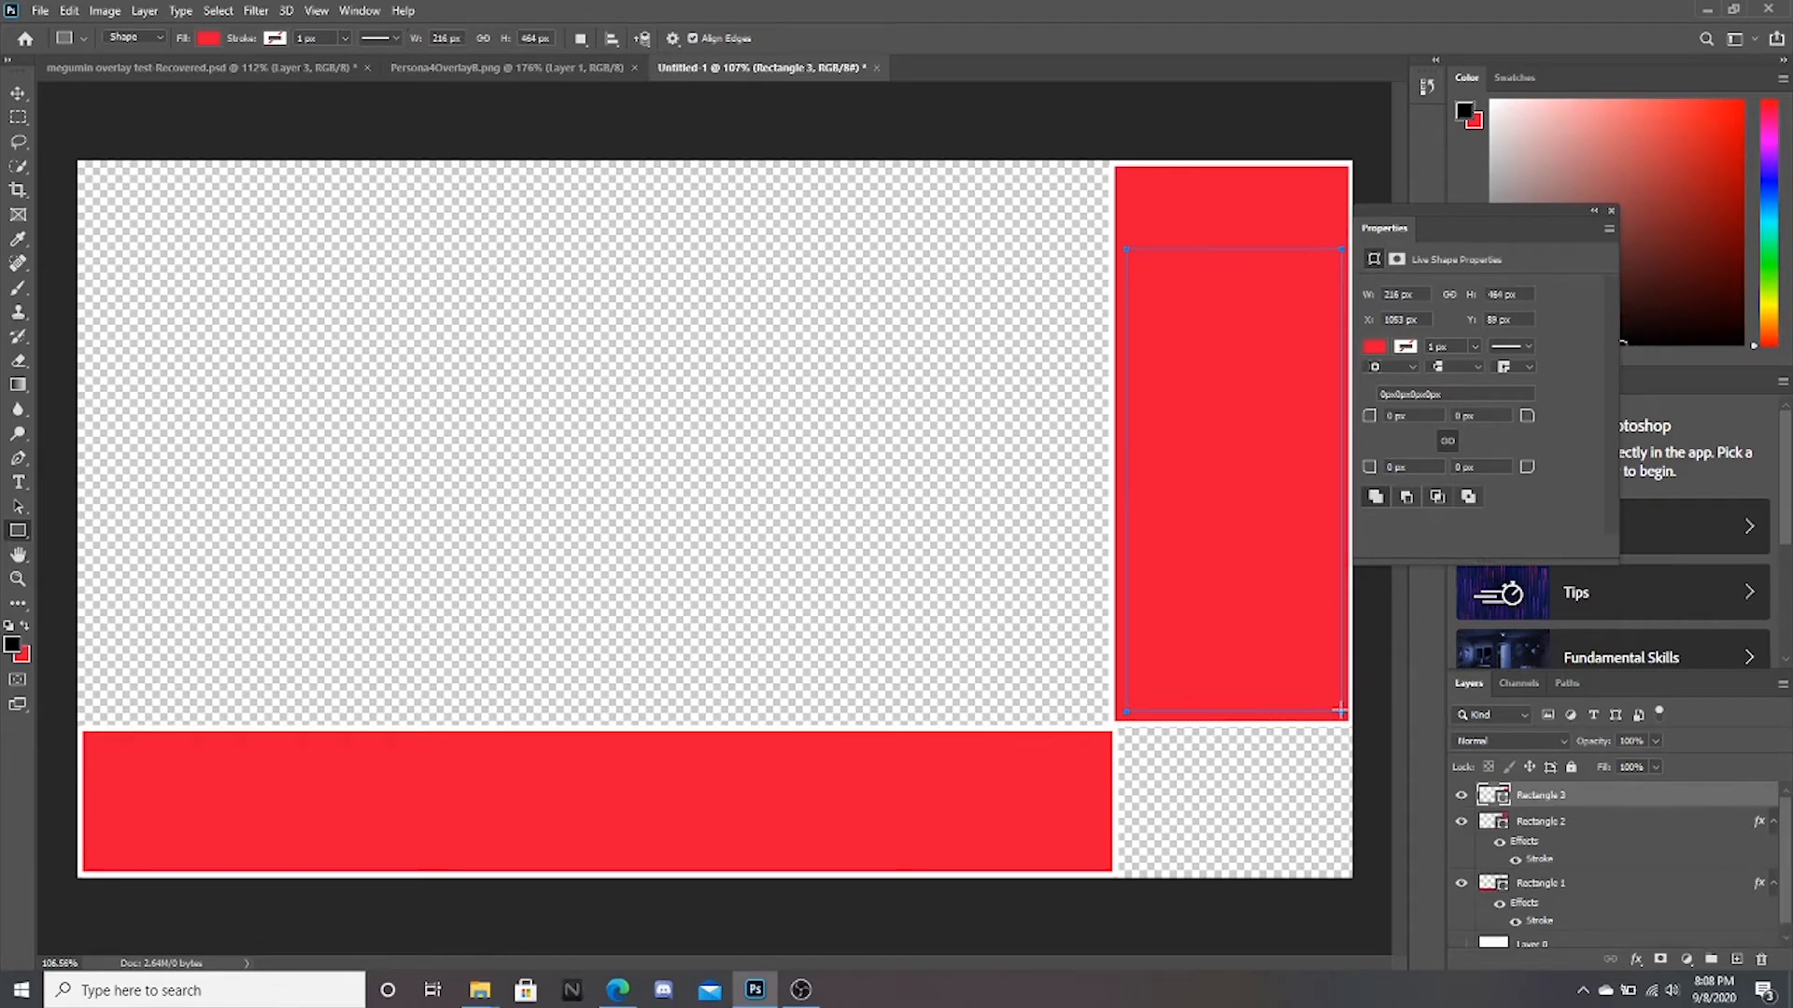
{"action": "key", "text": "Return"}
- Change the fill of the new inner rectangle, Rectangle 3, to black
{"action": "left_click", "coordinate": [1382, 347]}
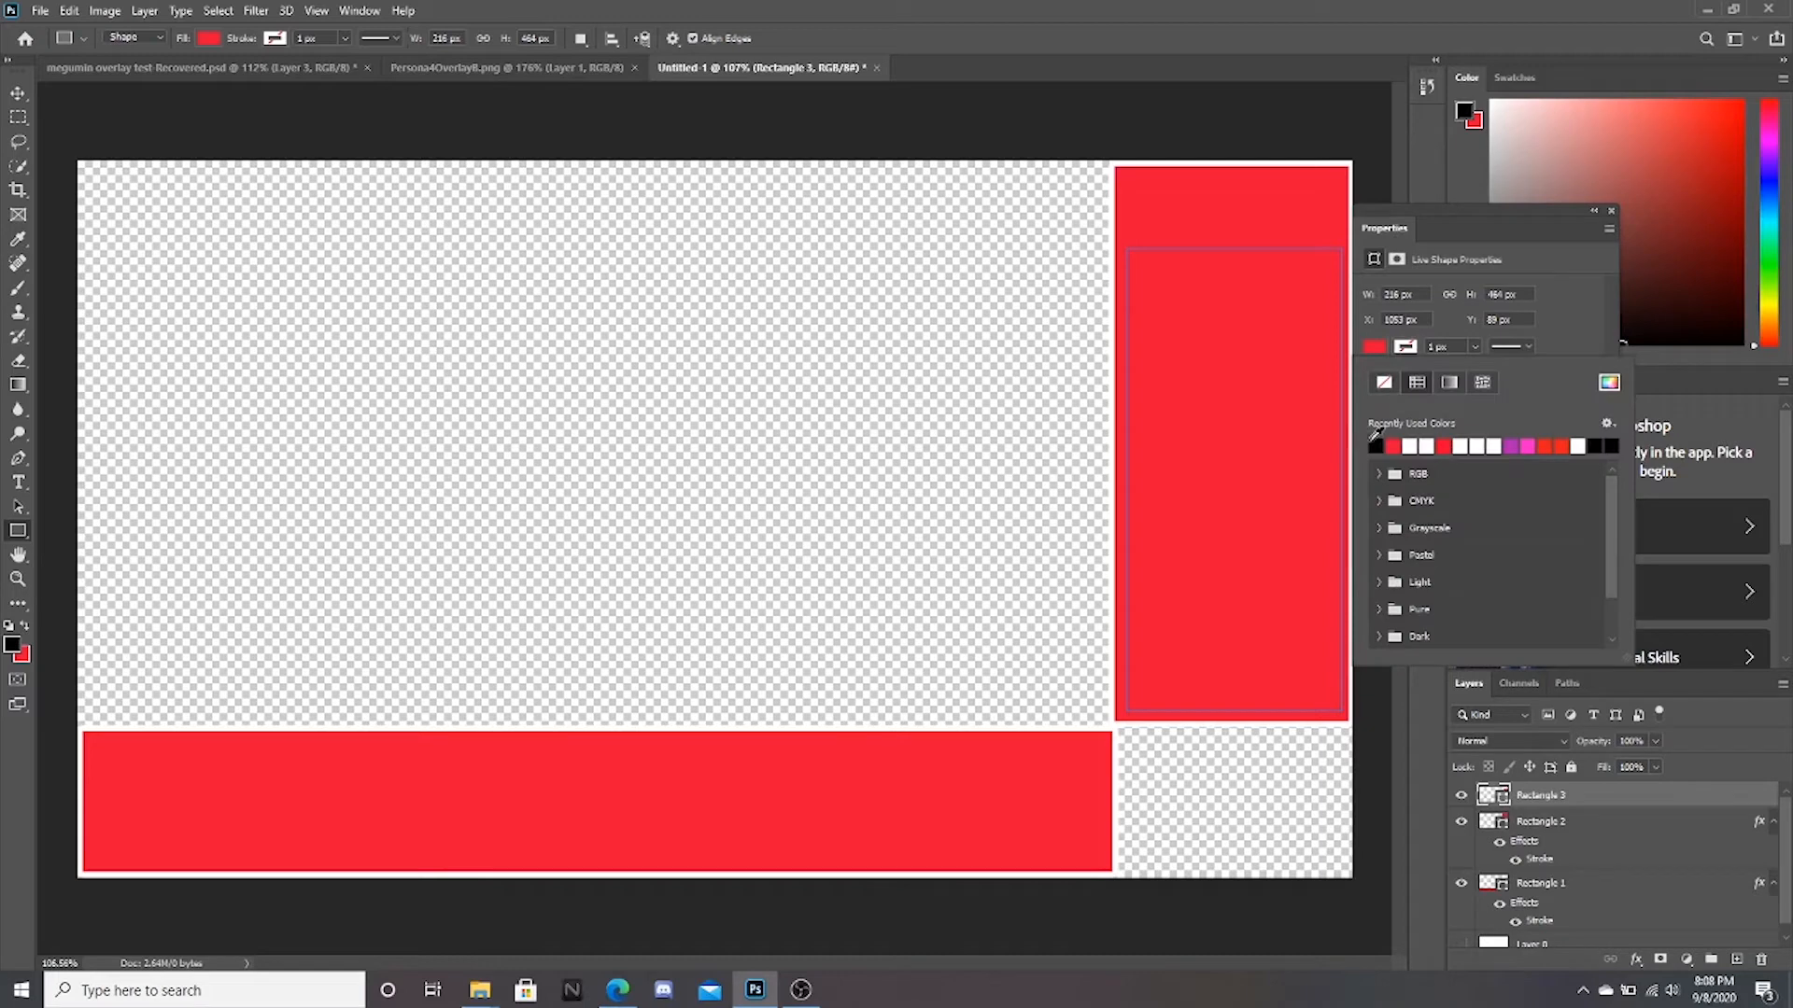
{"action": "left_click", "coordinate": [1376, 445]}
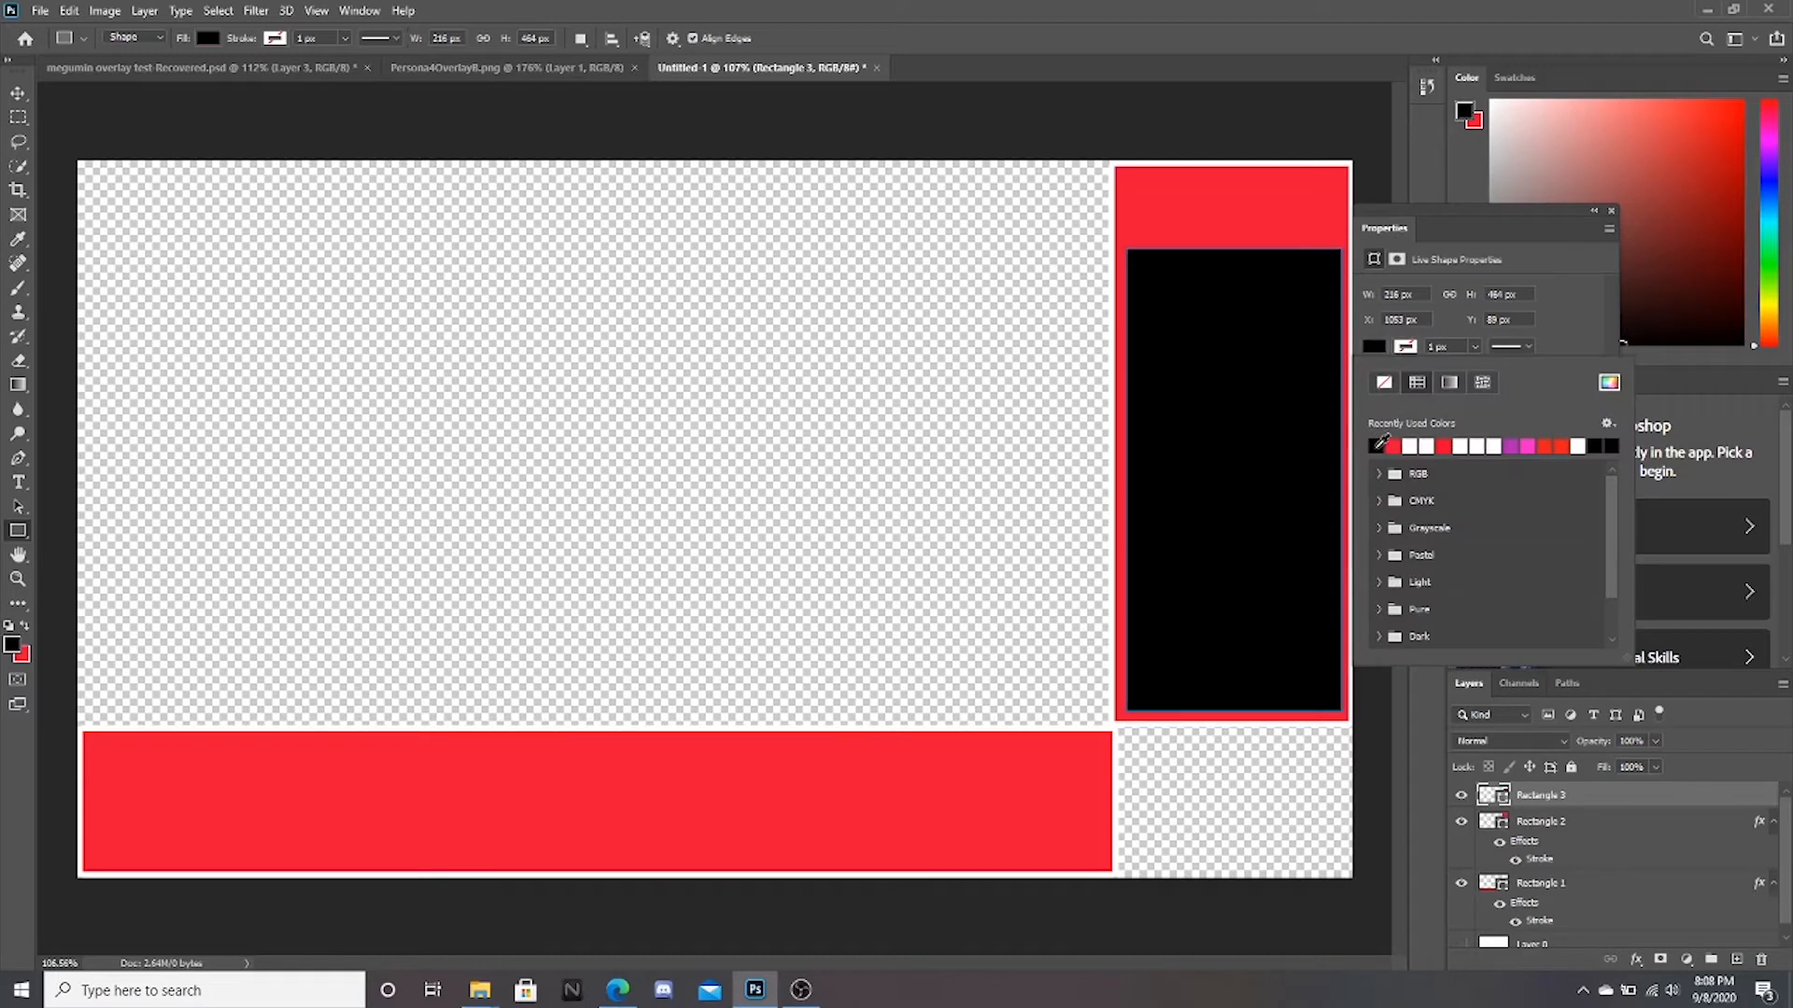
{"action": "left_click", "coordinate": [1237, 320]}
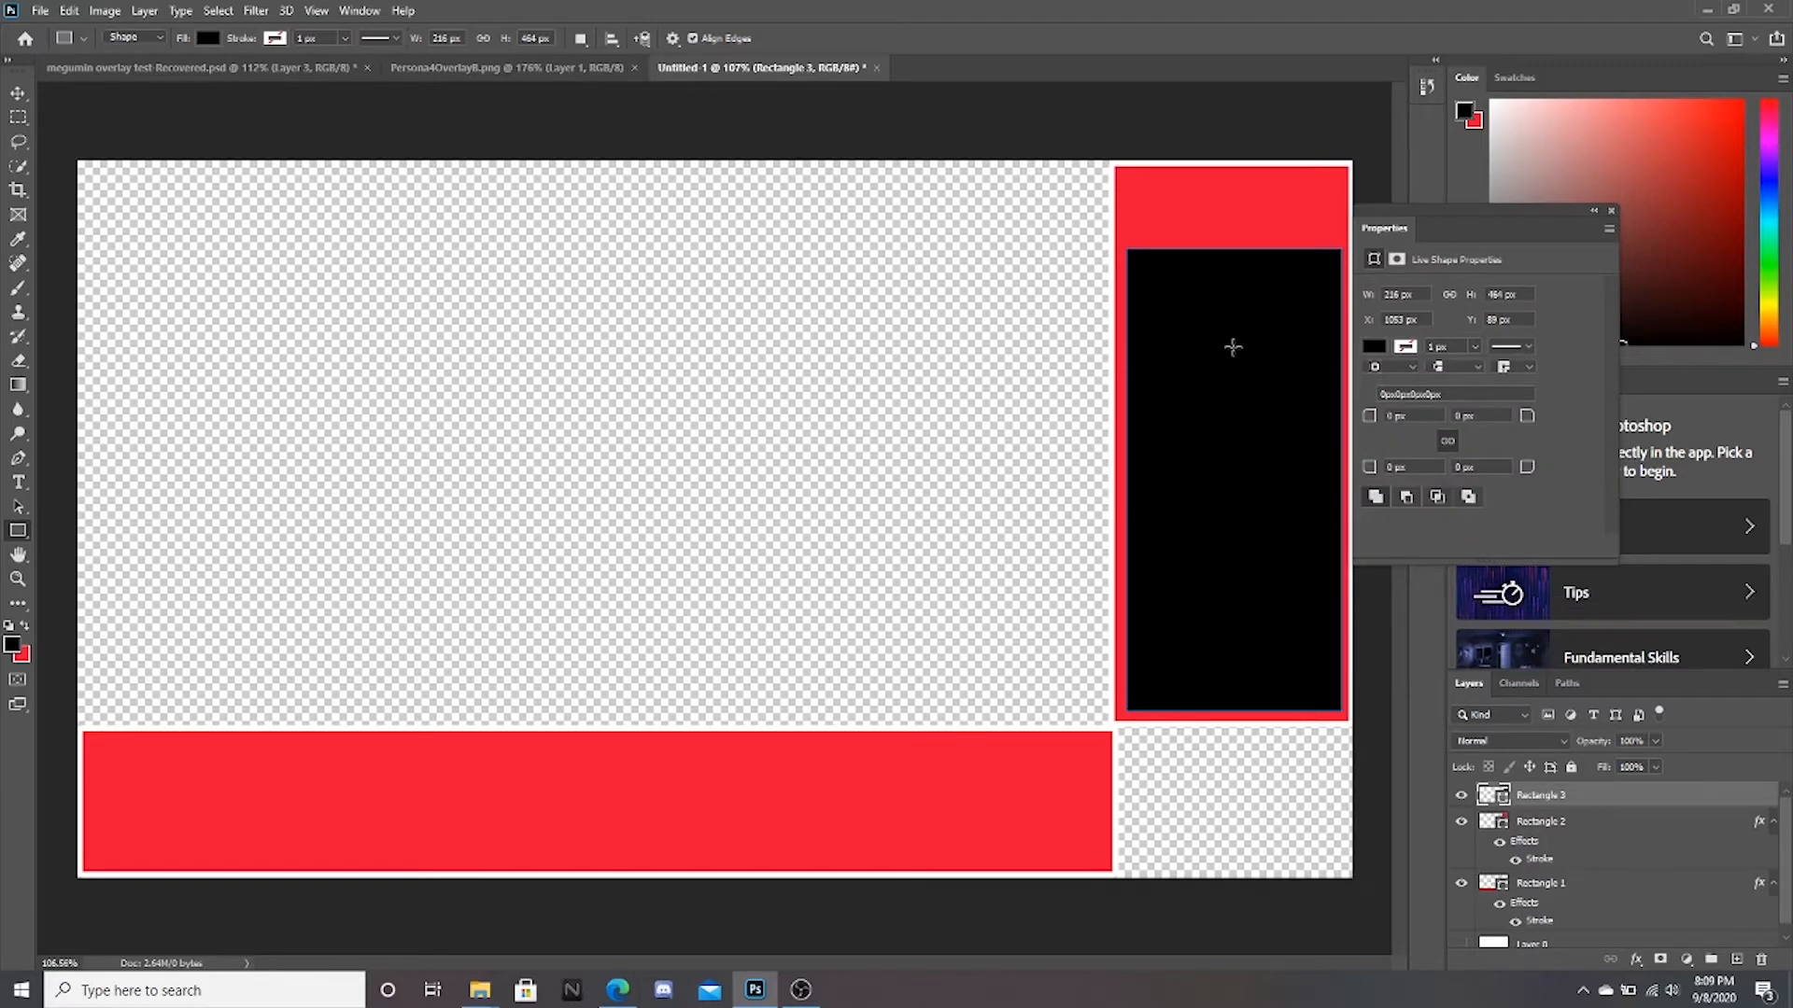
{"action": "key", "text": "v"}
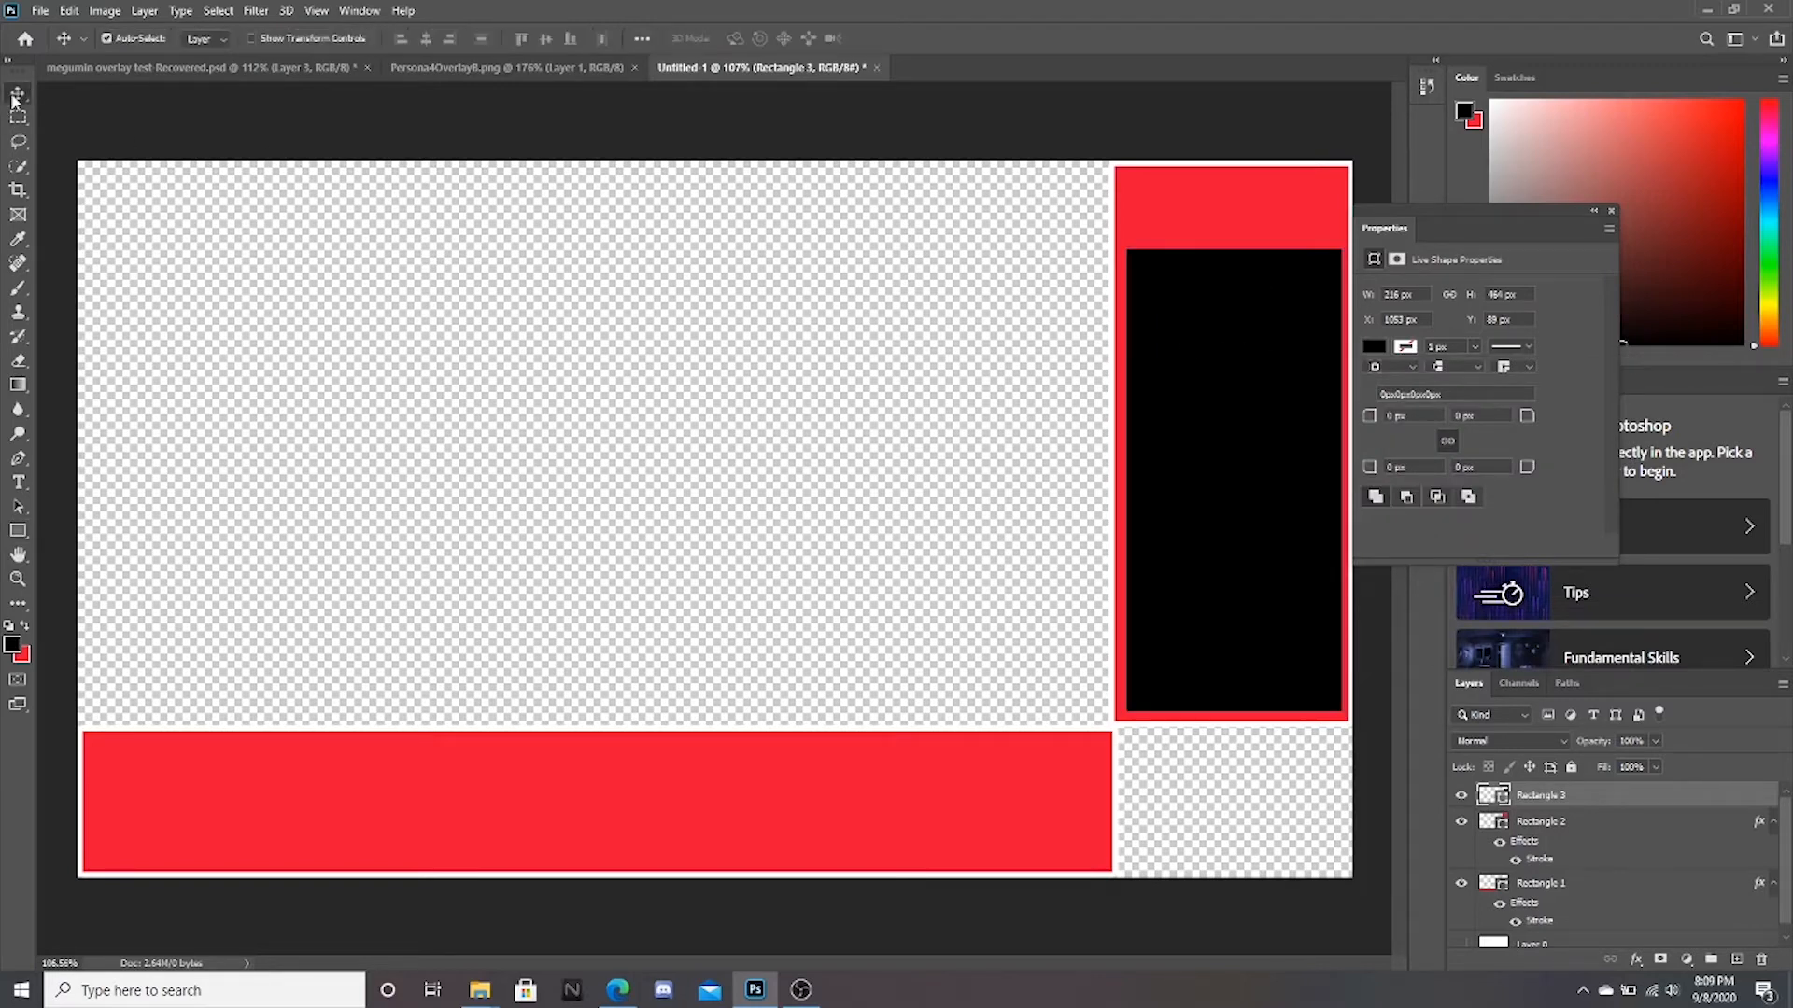
{"action": "left_click", "coordinate": [70, 12]}
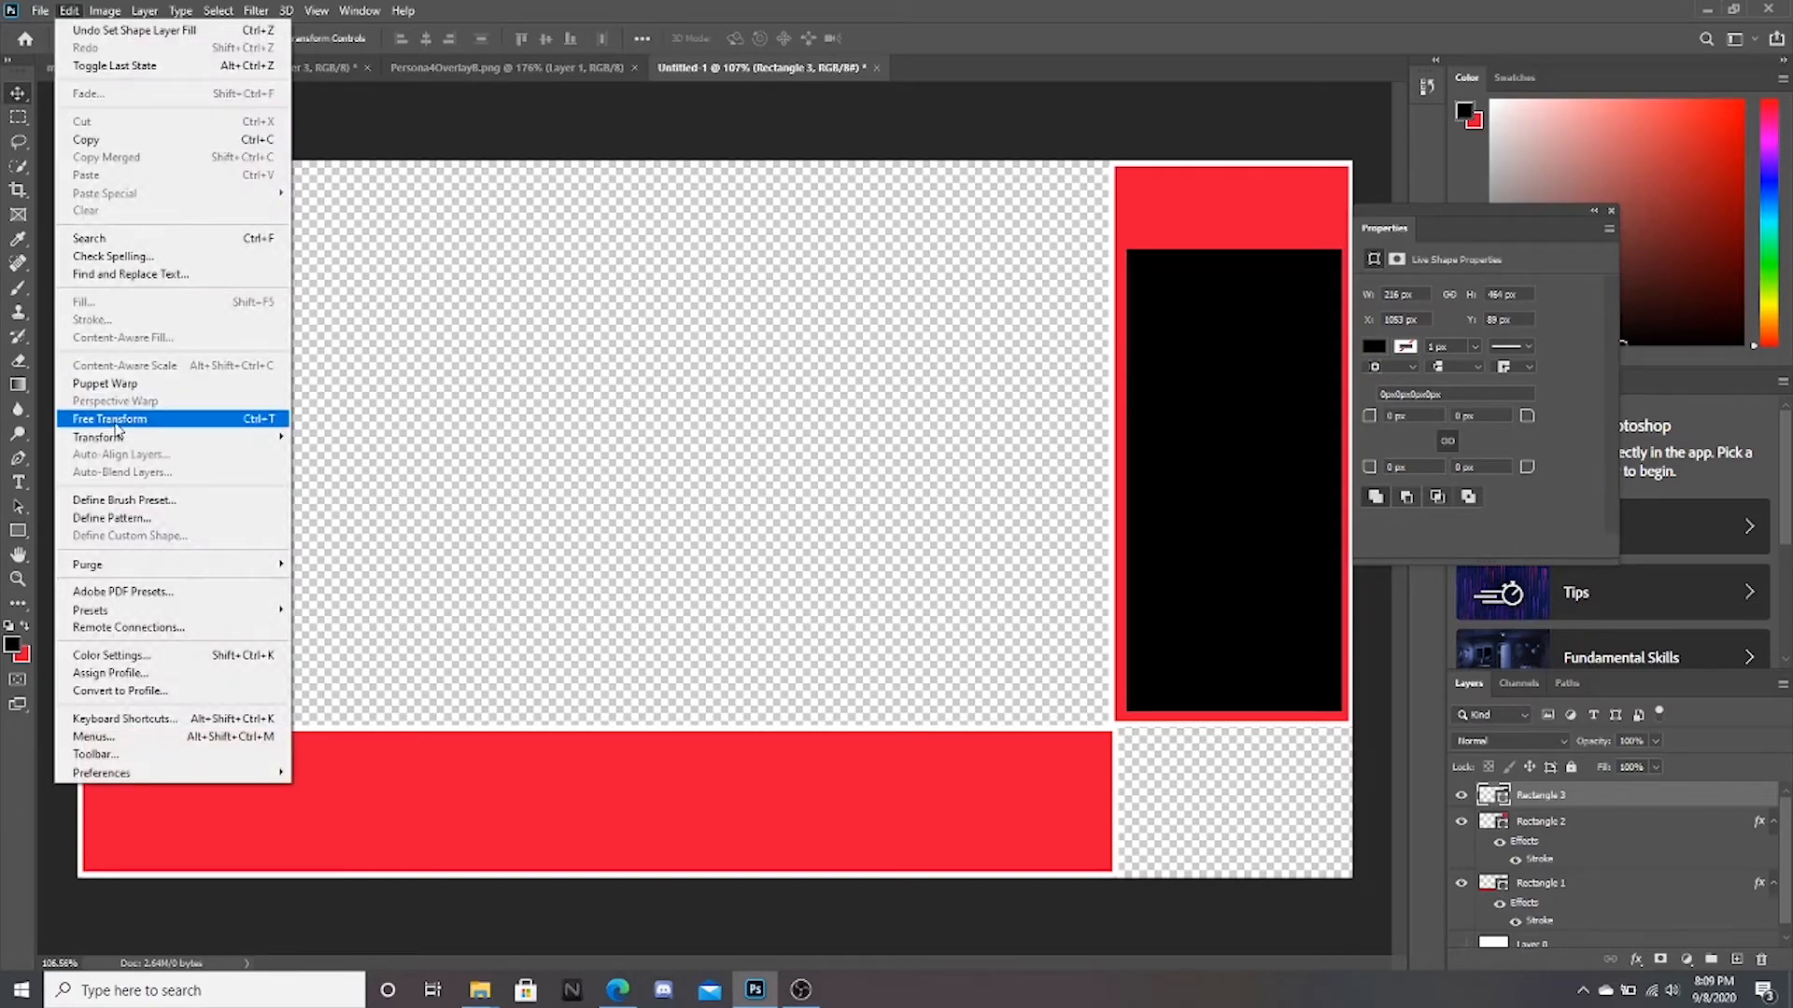
{"action": "mouse_move", "coordinate": [271, 438]}
{"action": "left_click", "coordinate": [318, 464]}
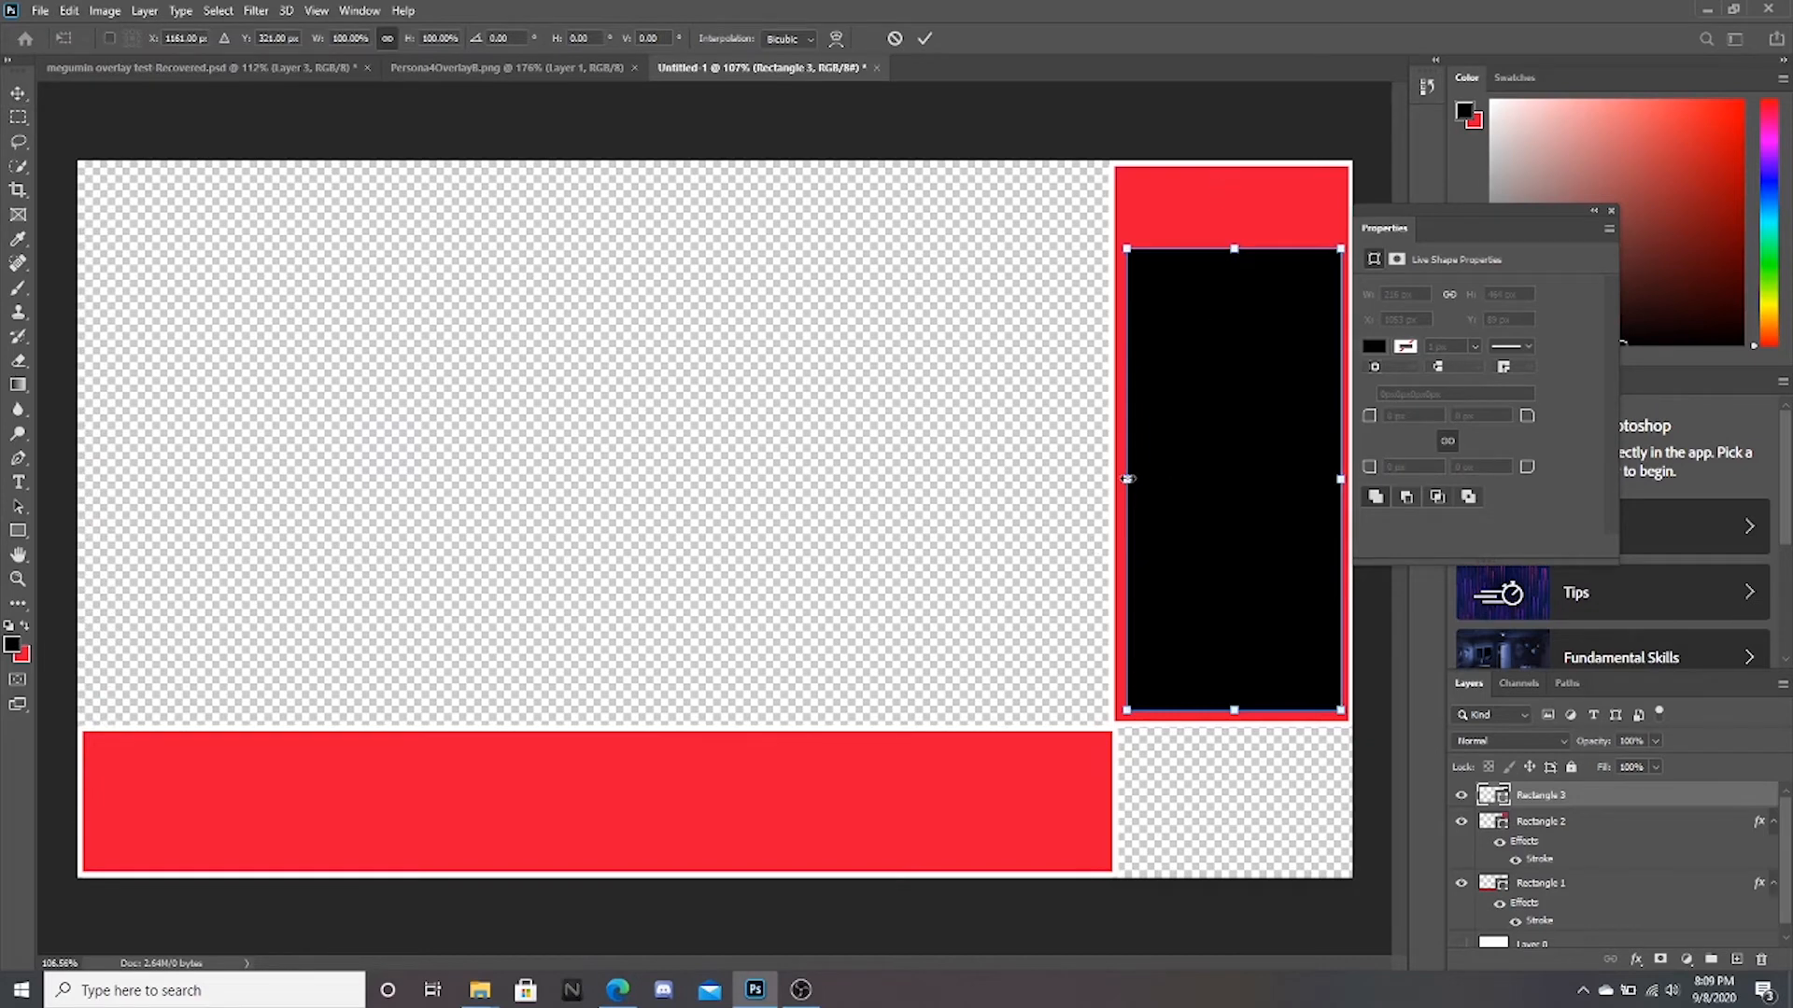
{"action": "key", "text": "Return"}
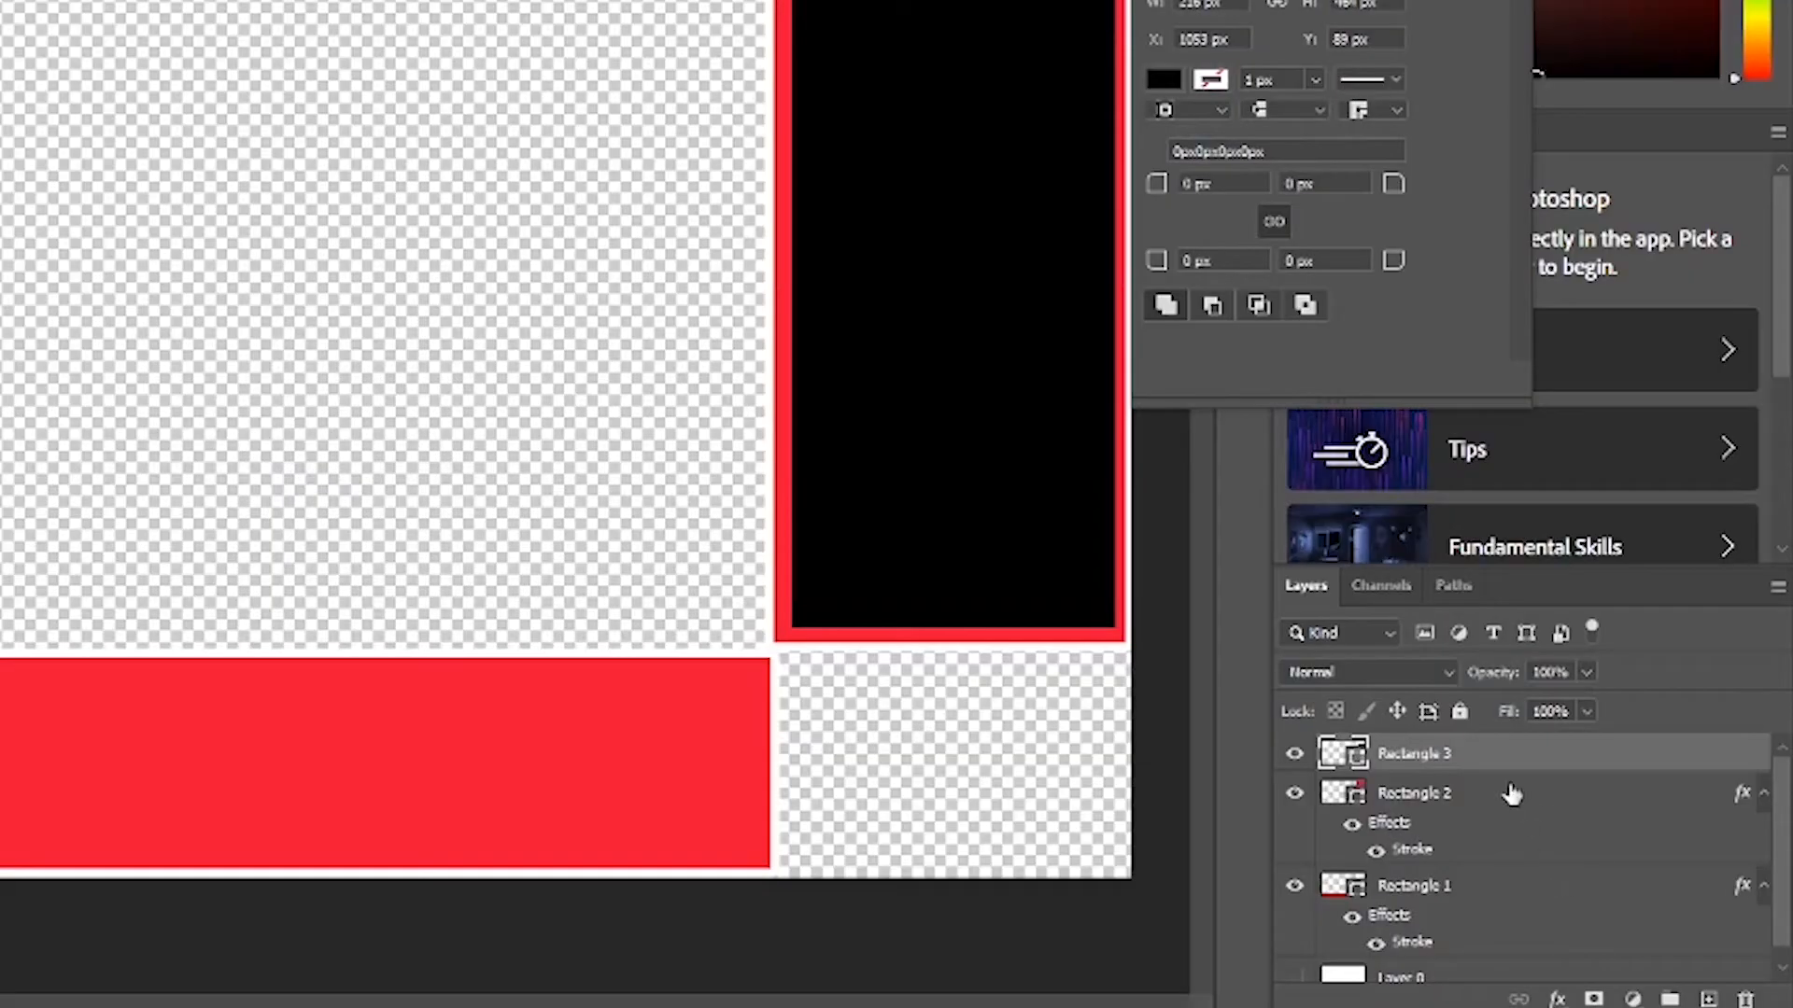
- Add a 6 px outside stroke in black (000000) to the Rectangle 3 layer
{"action": "right_click", "coordinate": [1433, 771]}
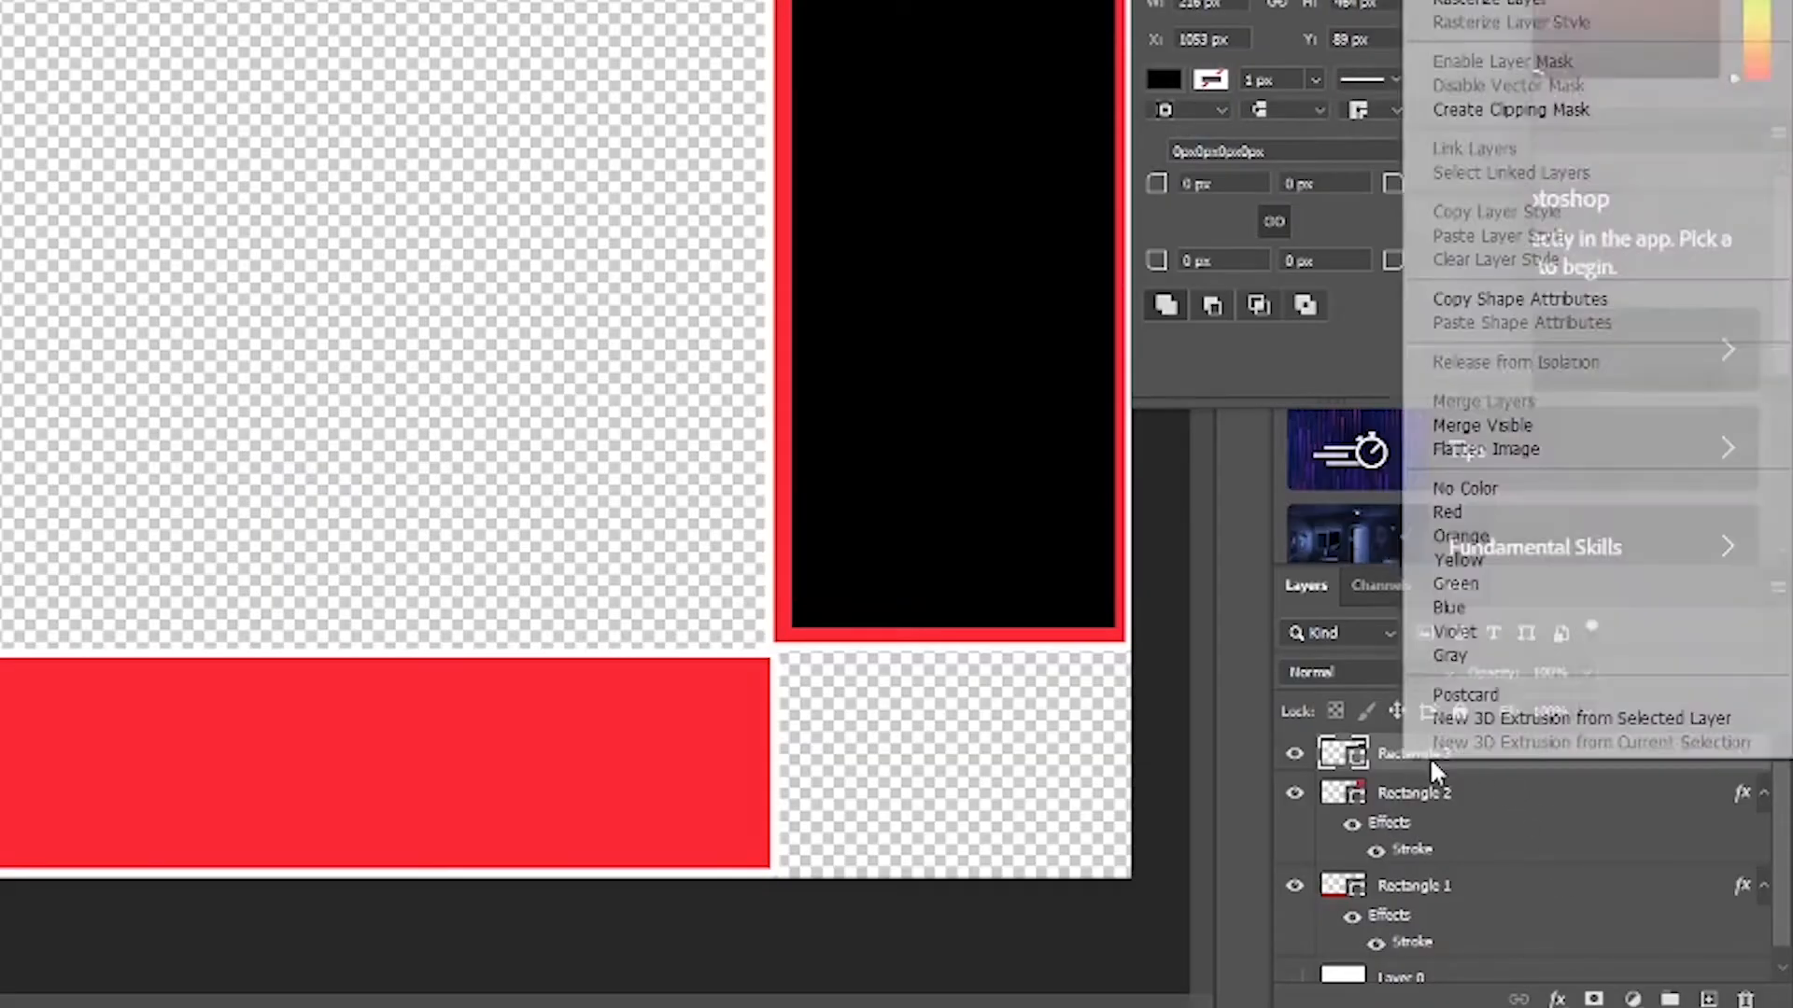
{"action": "left_click", "coordinate": [1486, 2]}
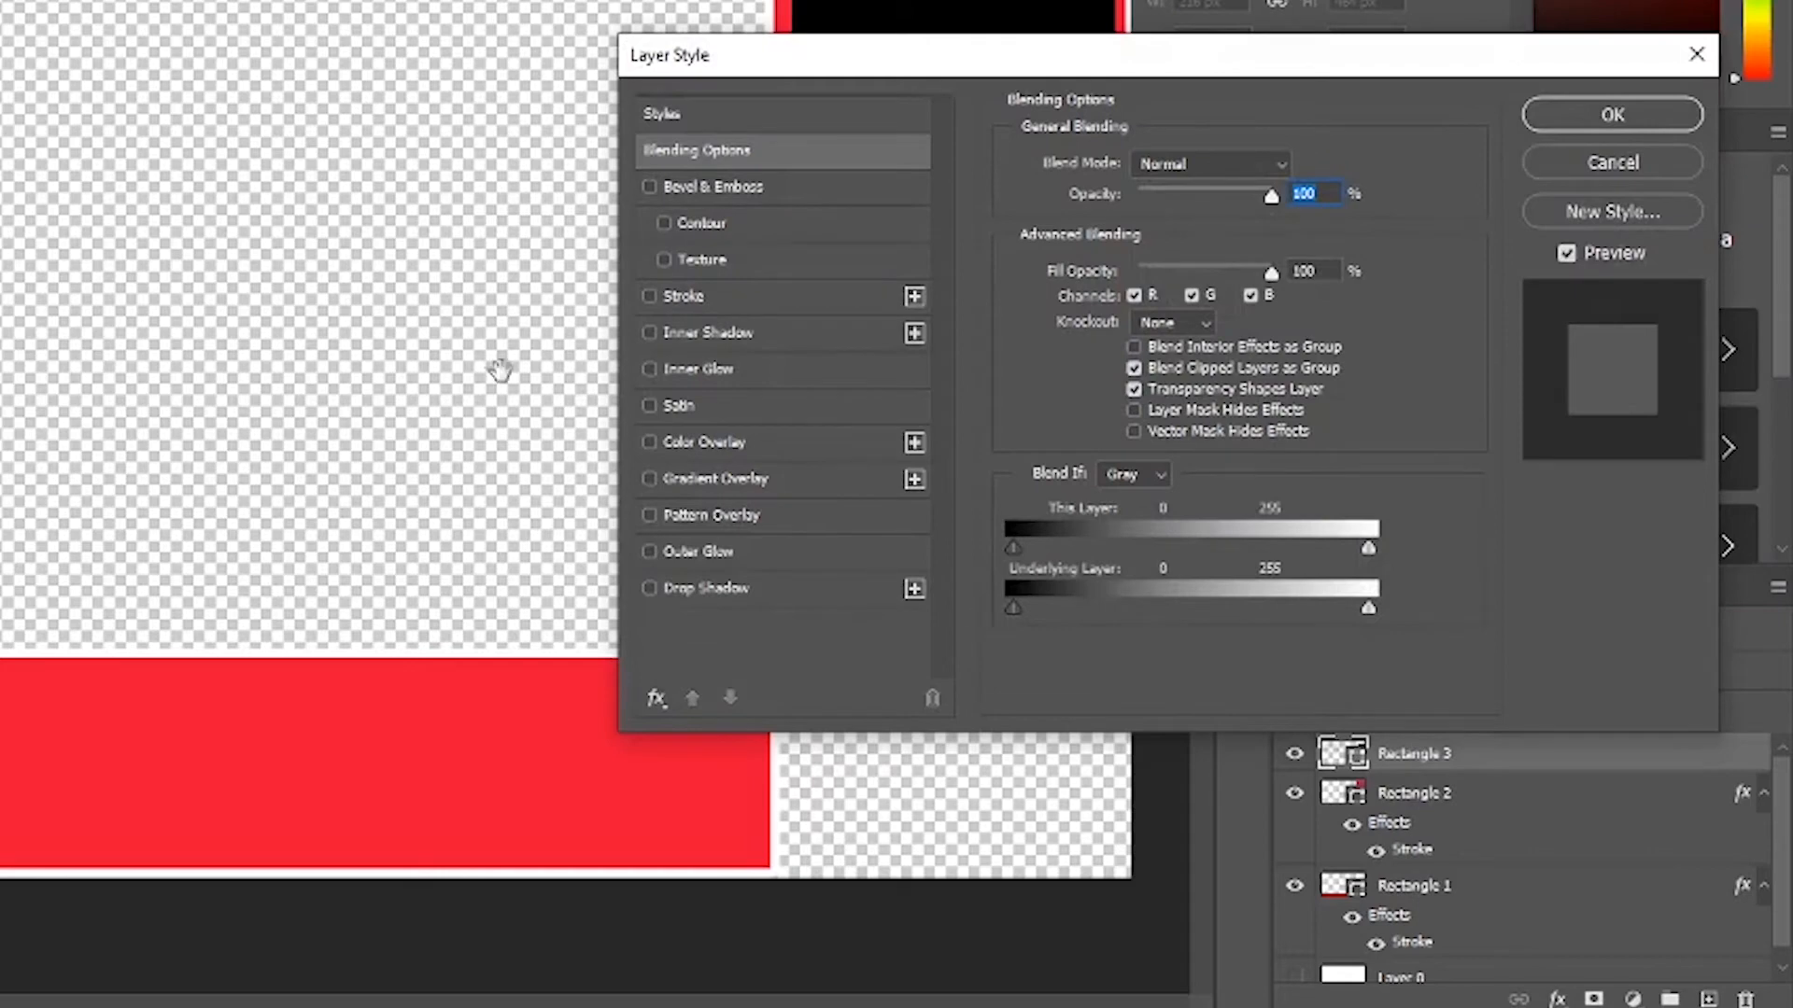
{"action": "left_click", "coordinate": [700, 293]}
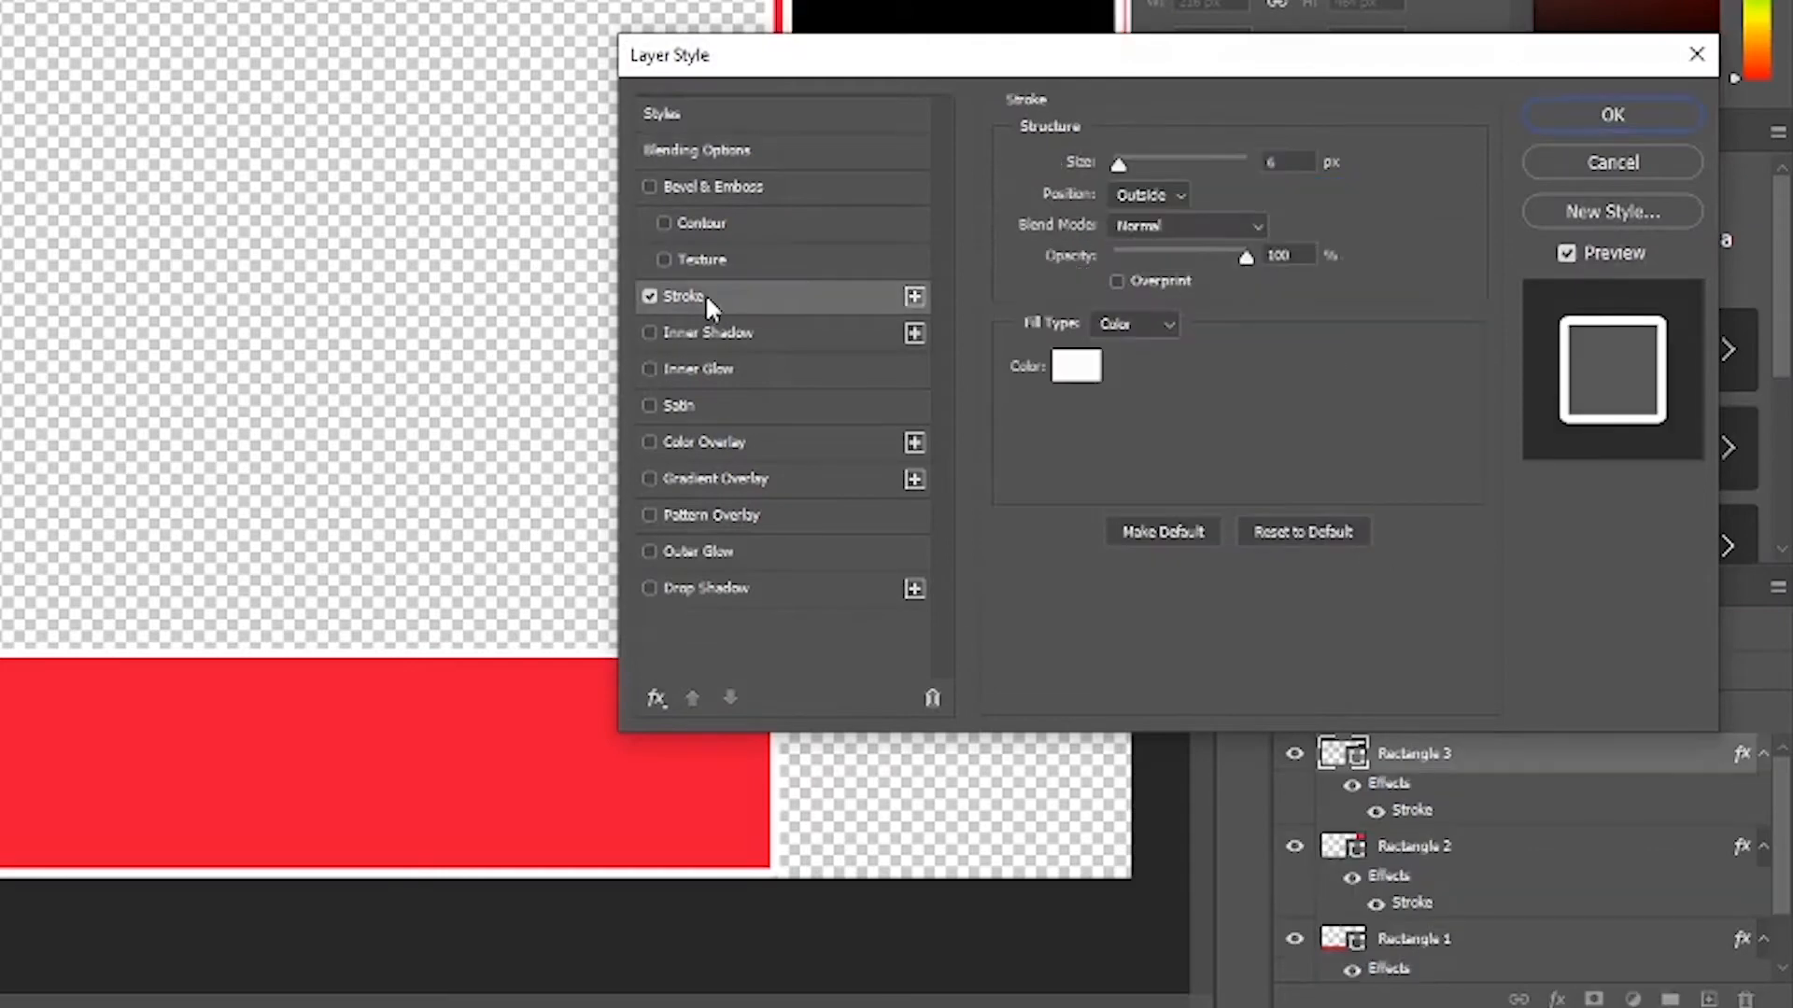
{"action": "left_click", "coordinate": [1077, 369]}
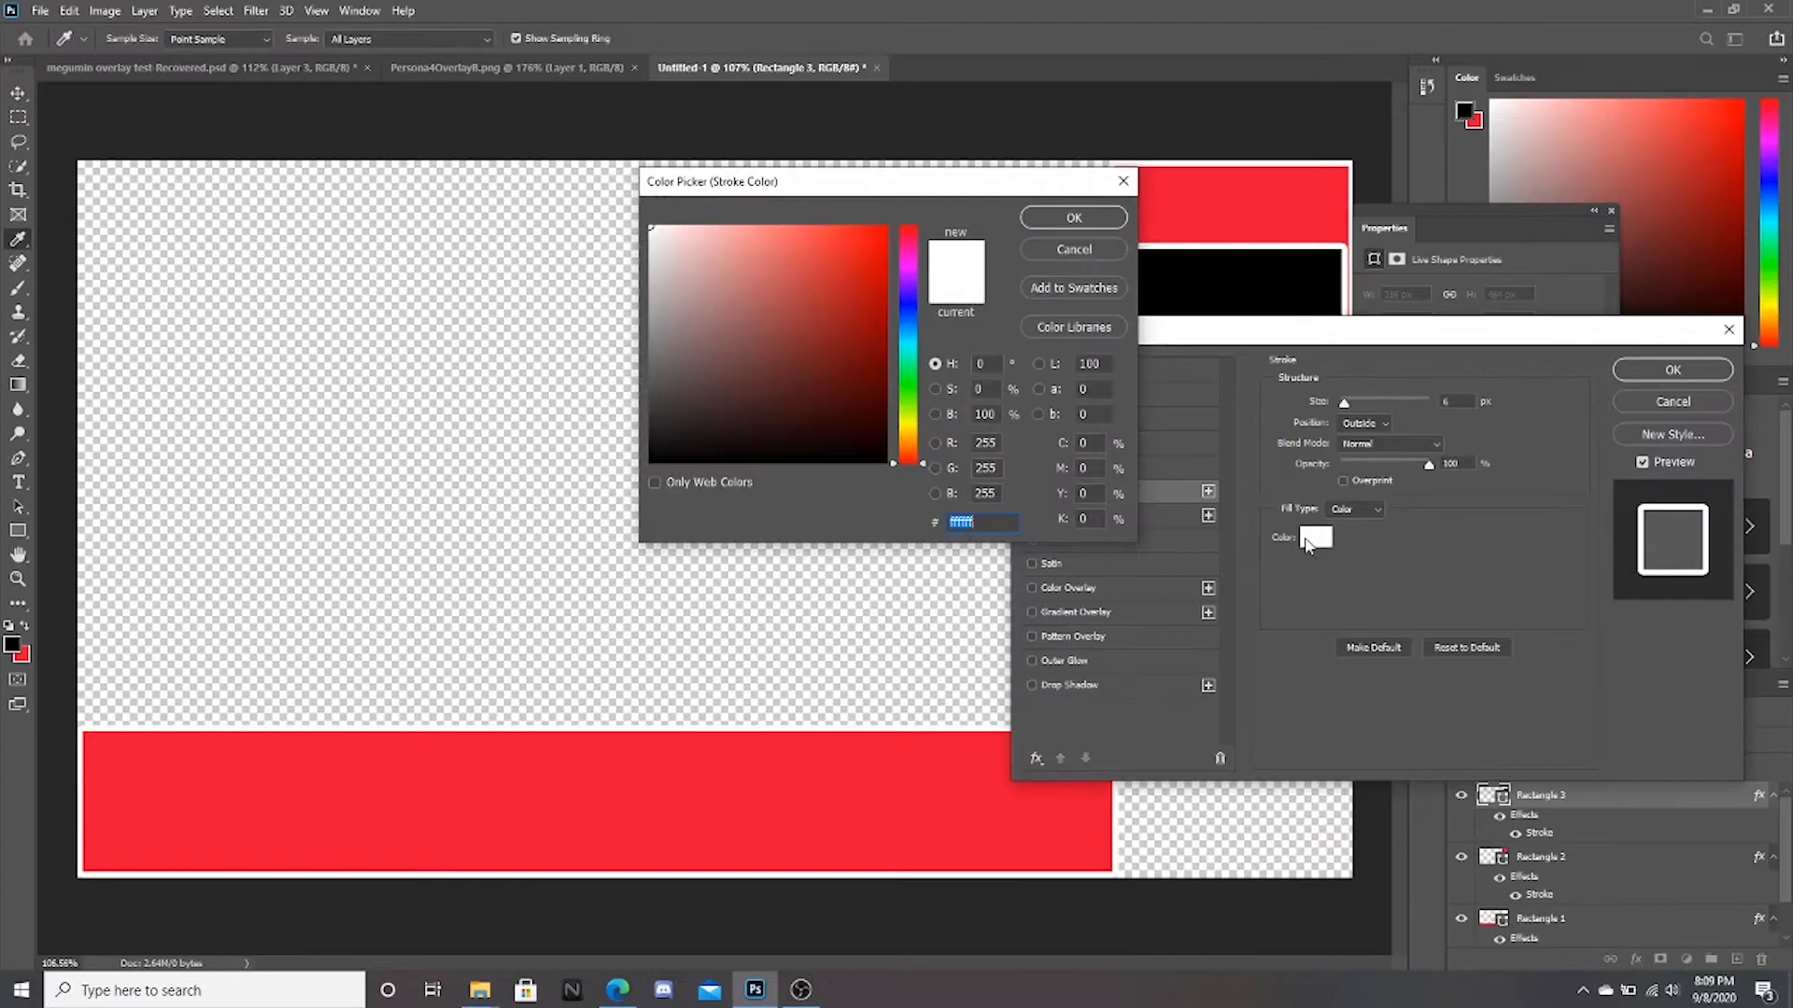
{"action": "left_click", "coordinate": [833, 462]}
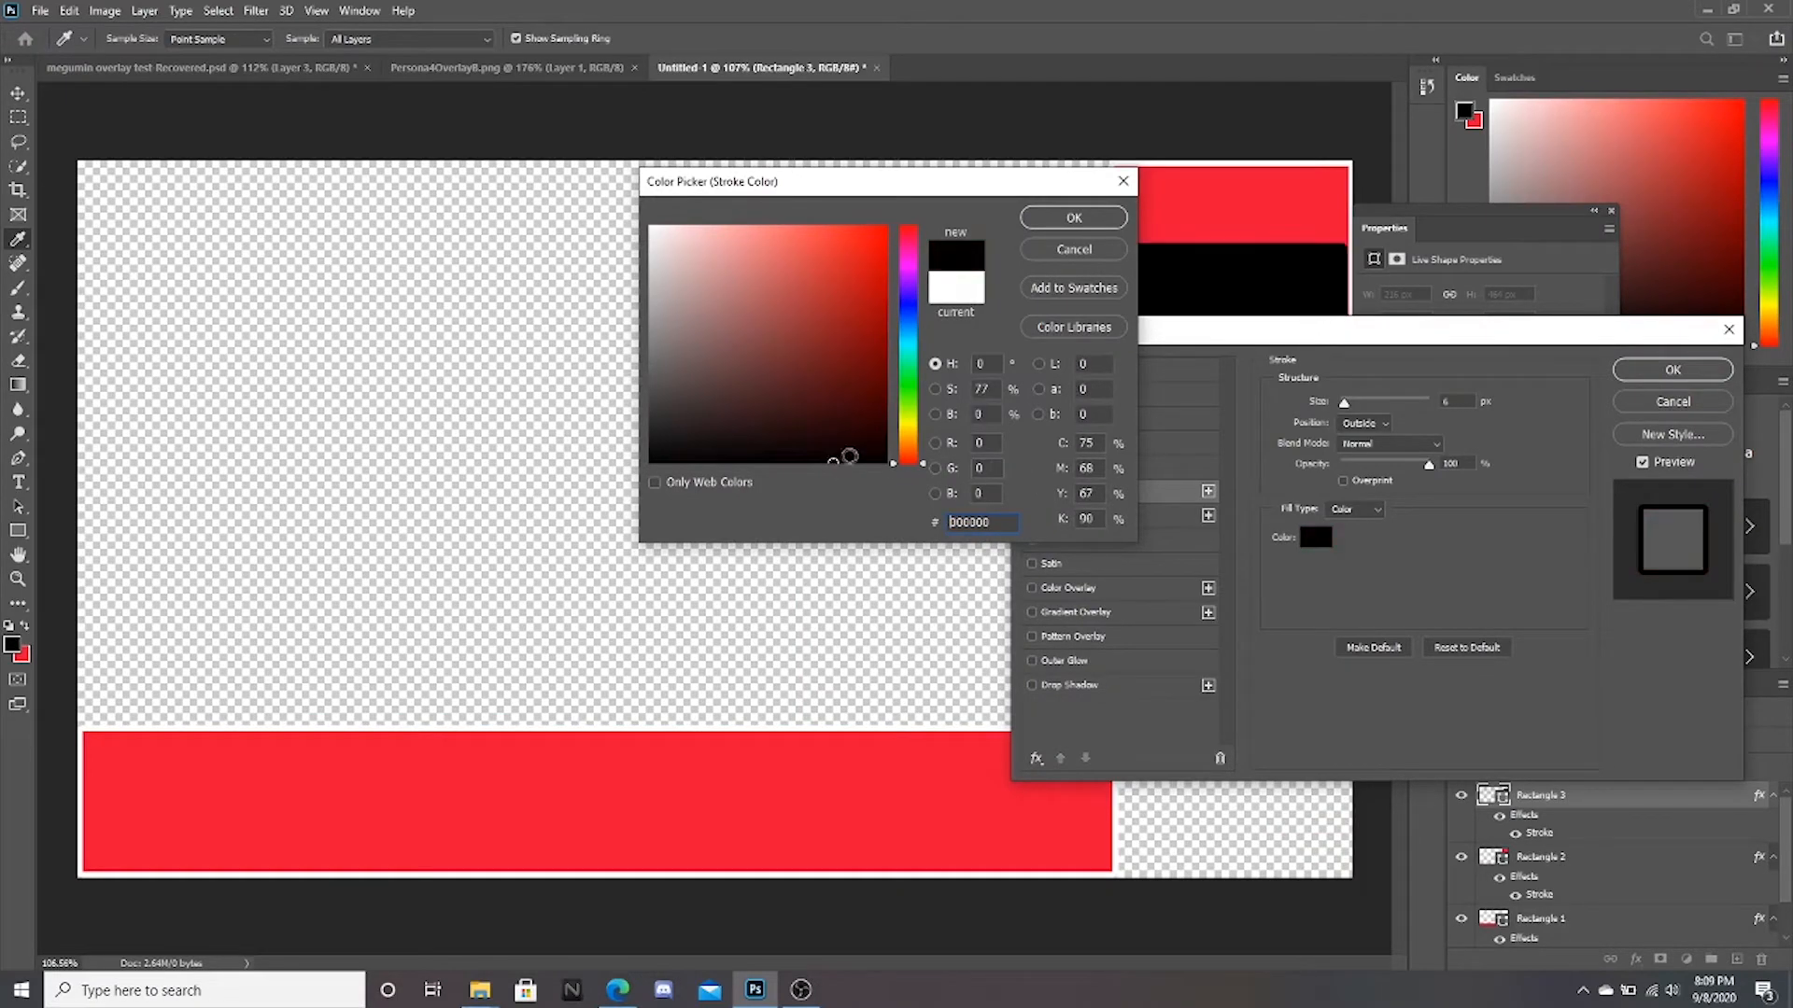
{"action": "left_click", "coordinate": [851, 461]}
{"action": "left_click", "coordinate": [1675, 375]}
{"action": "left_click", "coordinate": [1069, 224]}
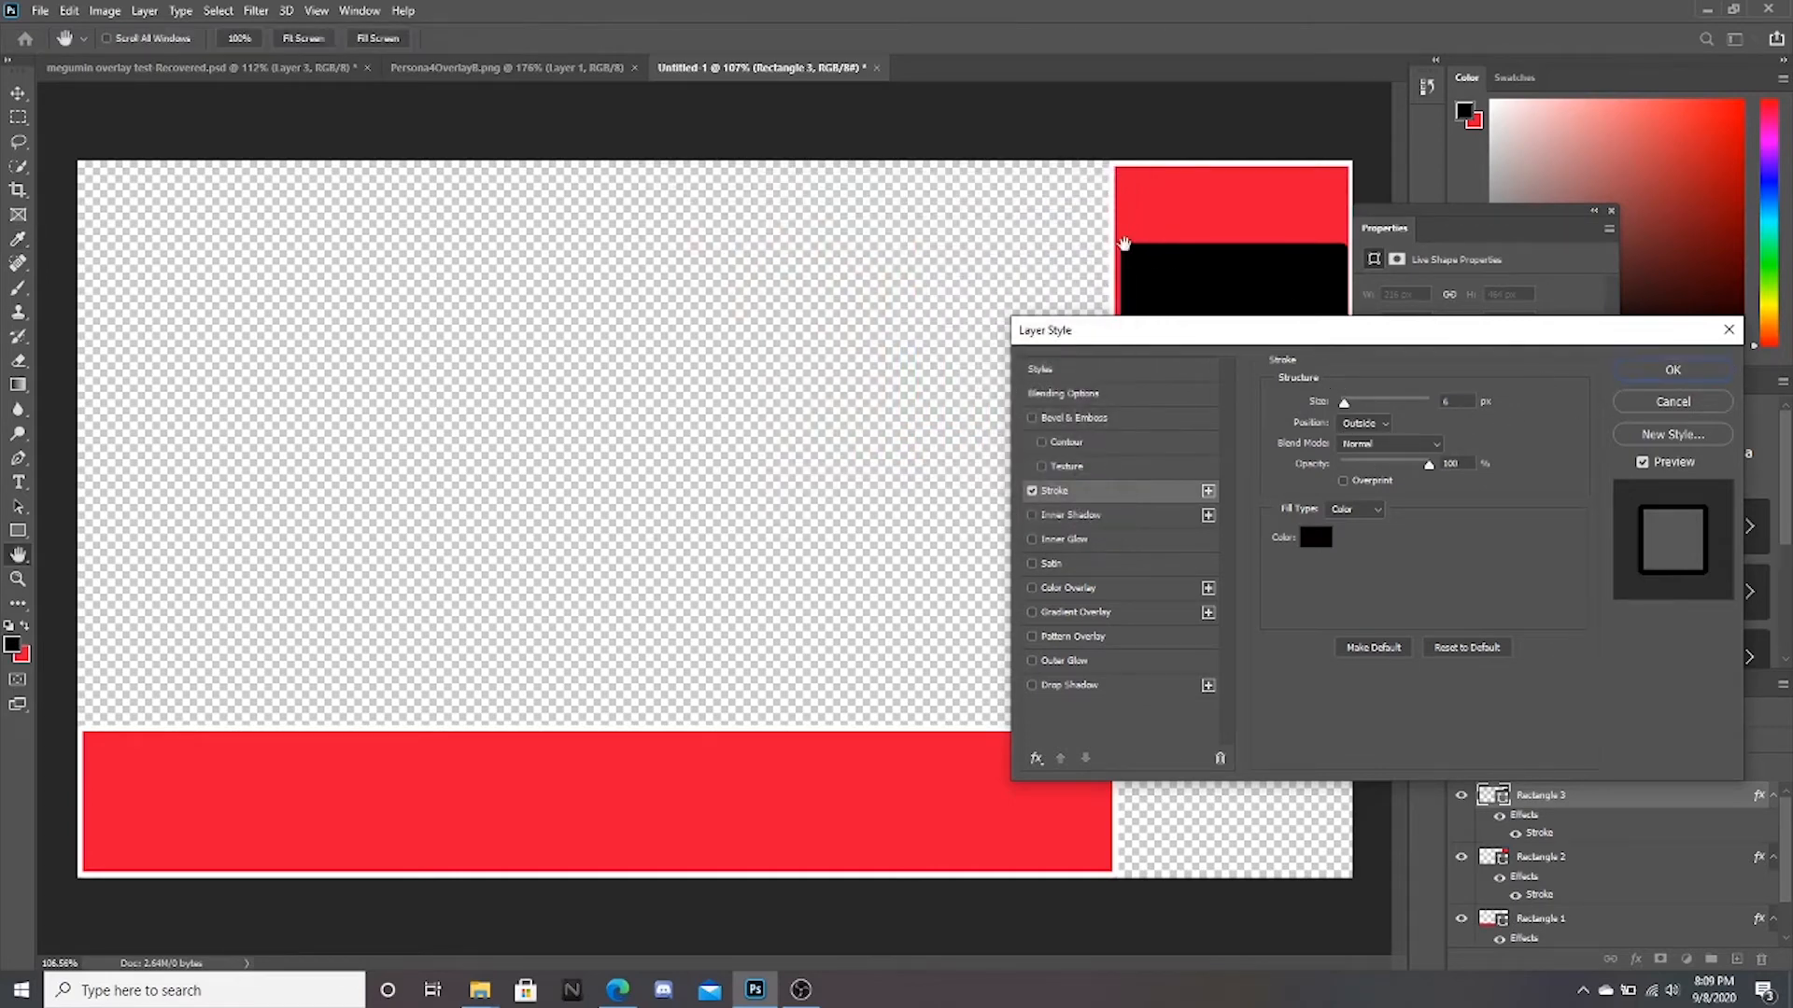
{"action": "left_click", "coordinate": [1681, 372]}
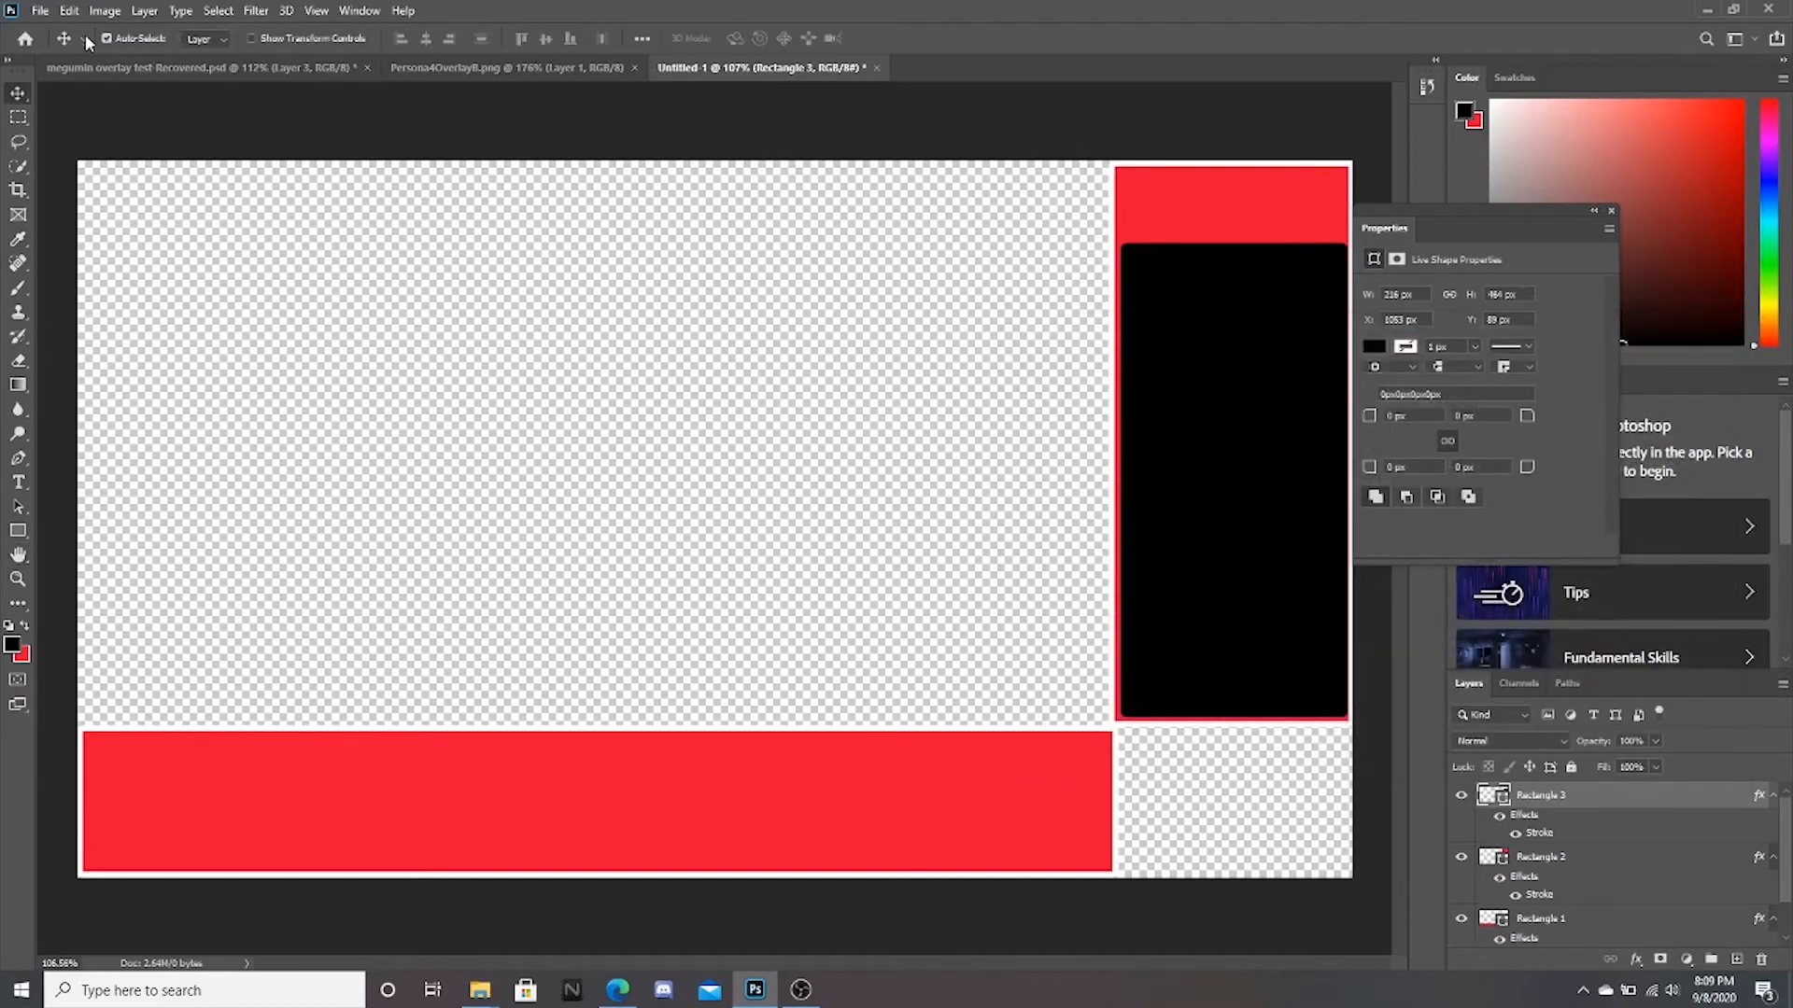
- Scale Rectangle 3 horizontally to about 218 px wide so its sides sit evenly within the red chat panel
{"action": "left_click", "coordinate": [68, 11]}
{"action": "mouse_move", "coordinate": [84, 439]}
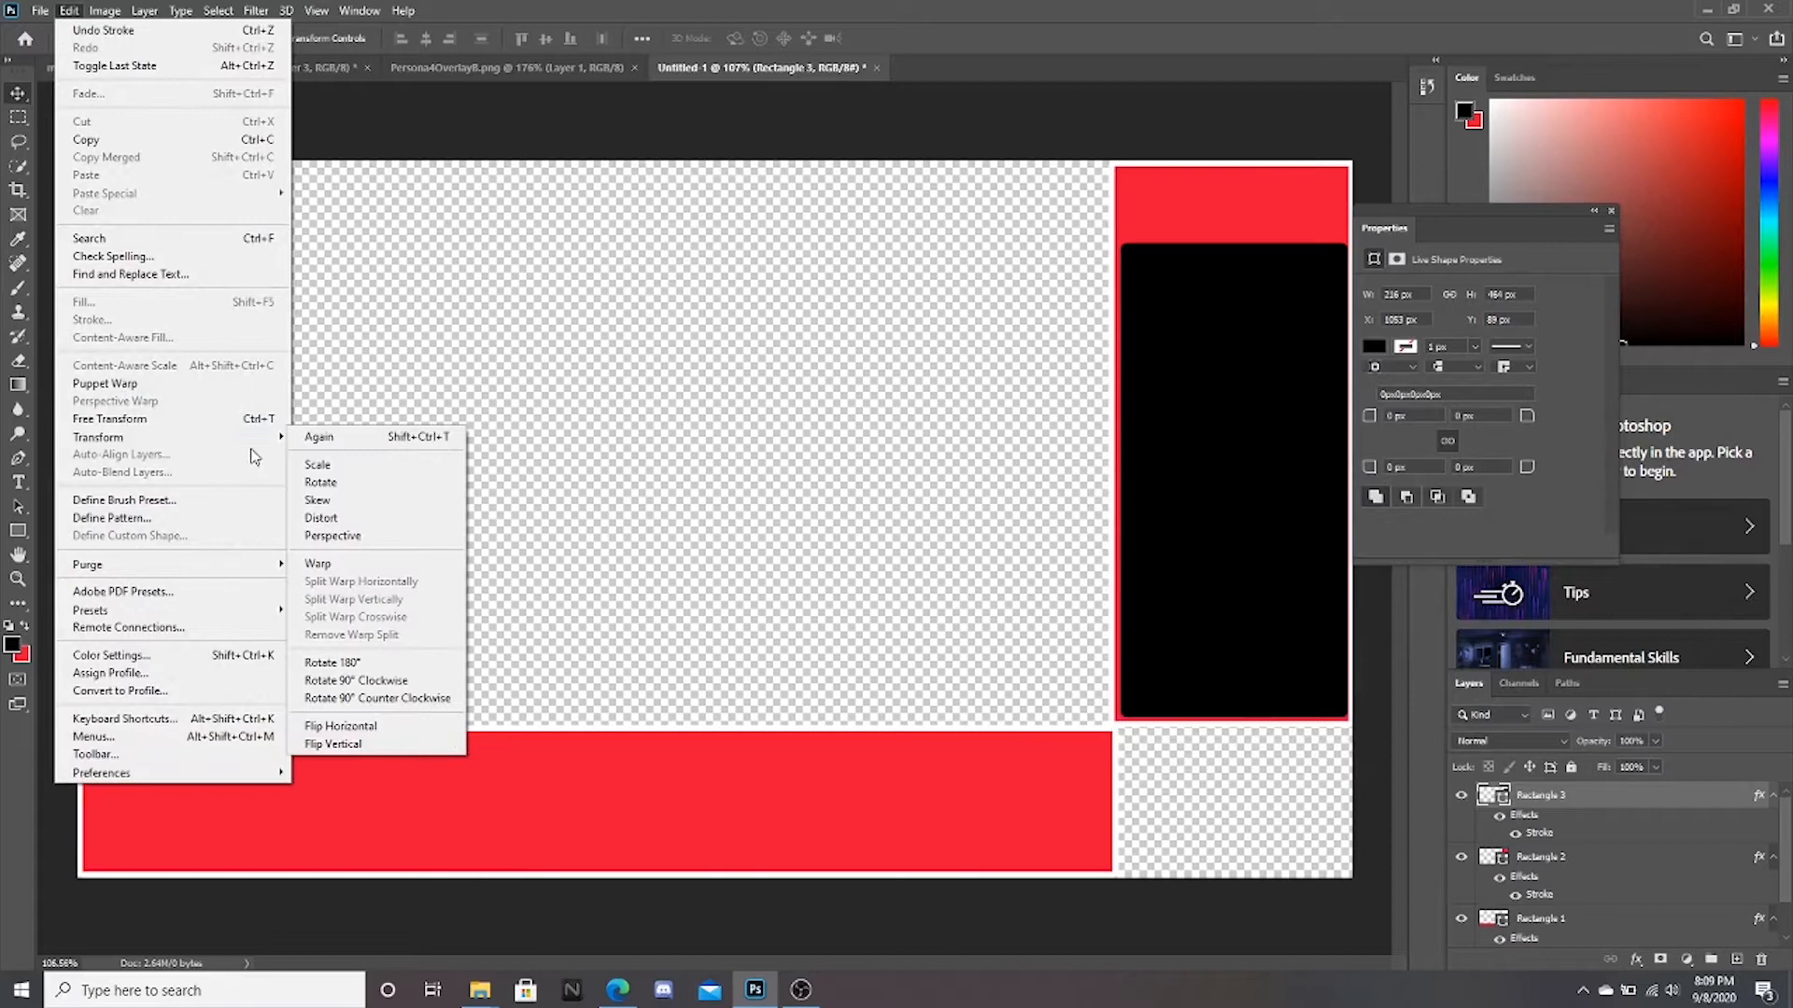
{"action": "left_click", "coordinate": [318, 465]}
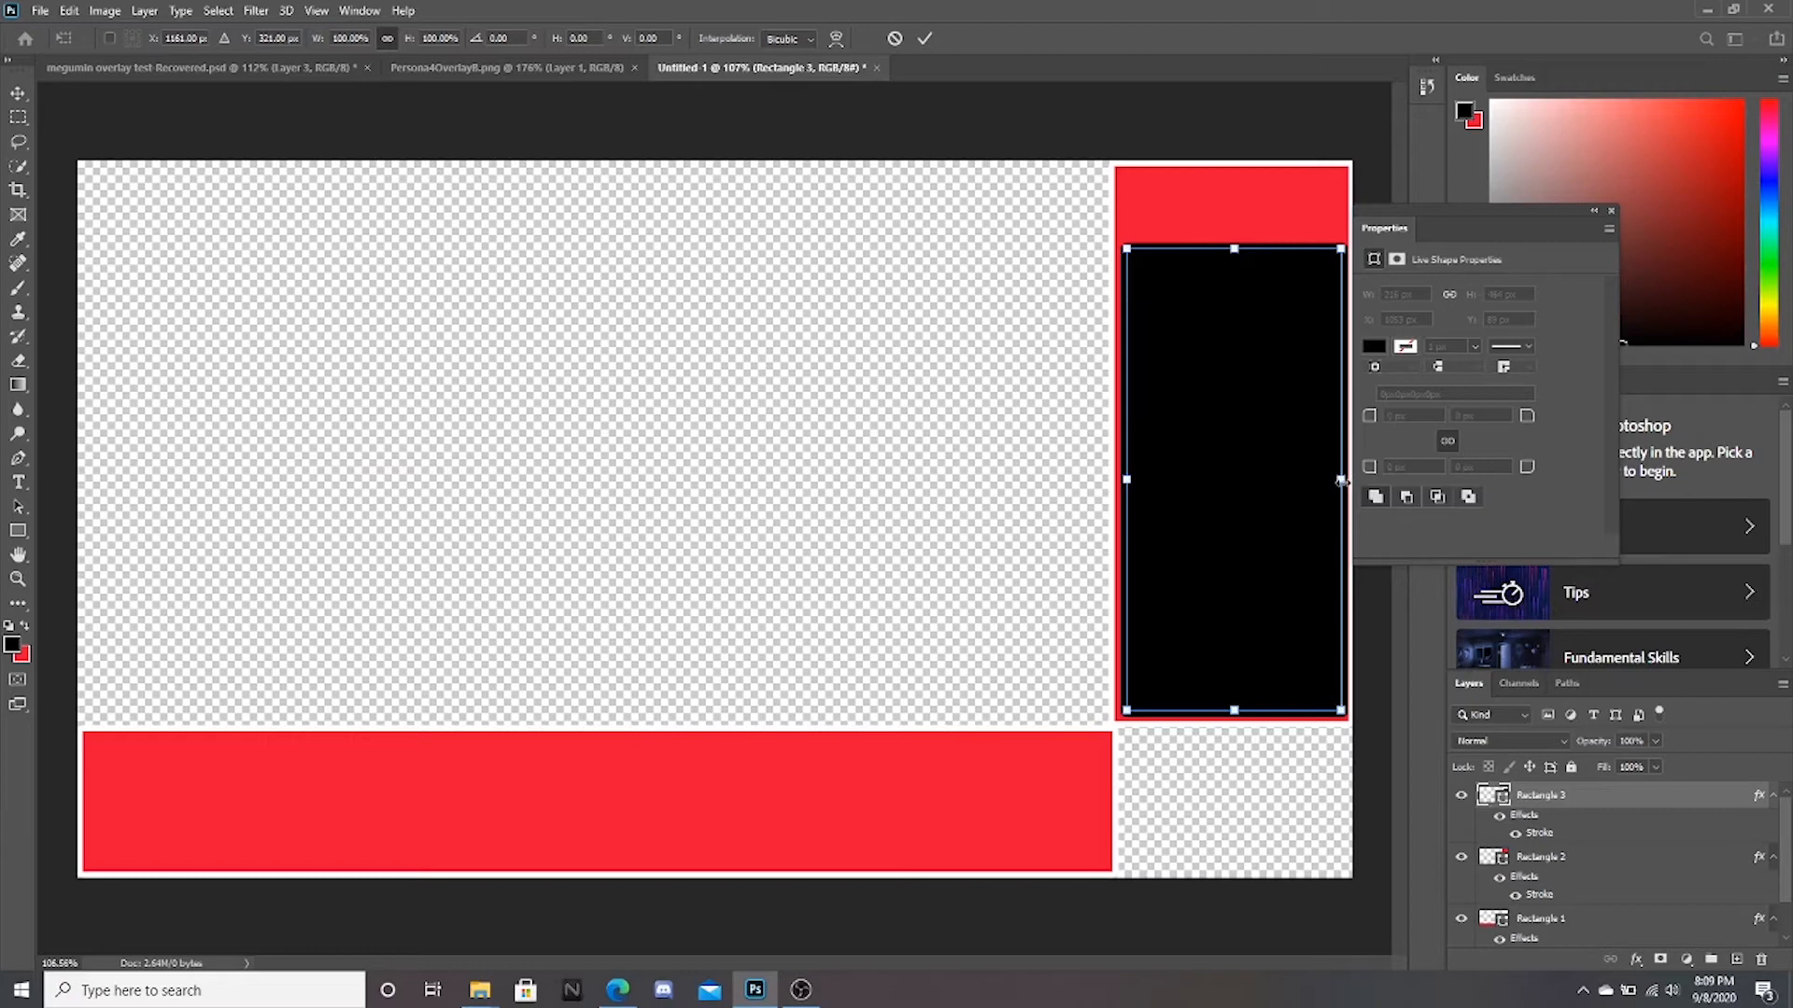
{"action": "key", "text": "Caps_Lock"}
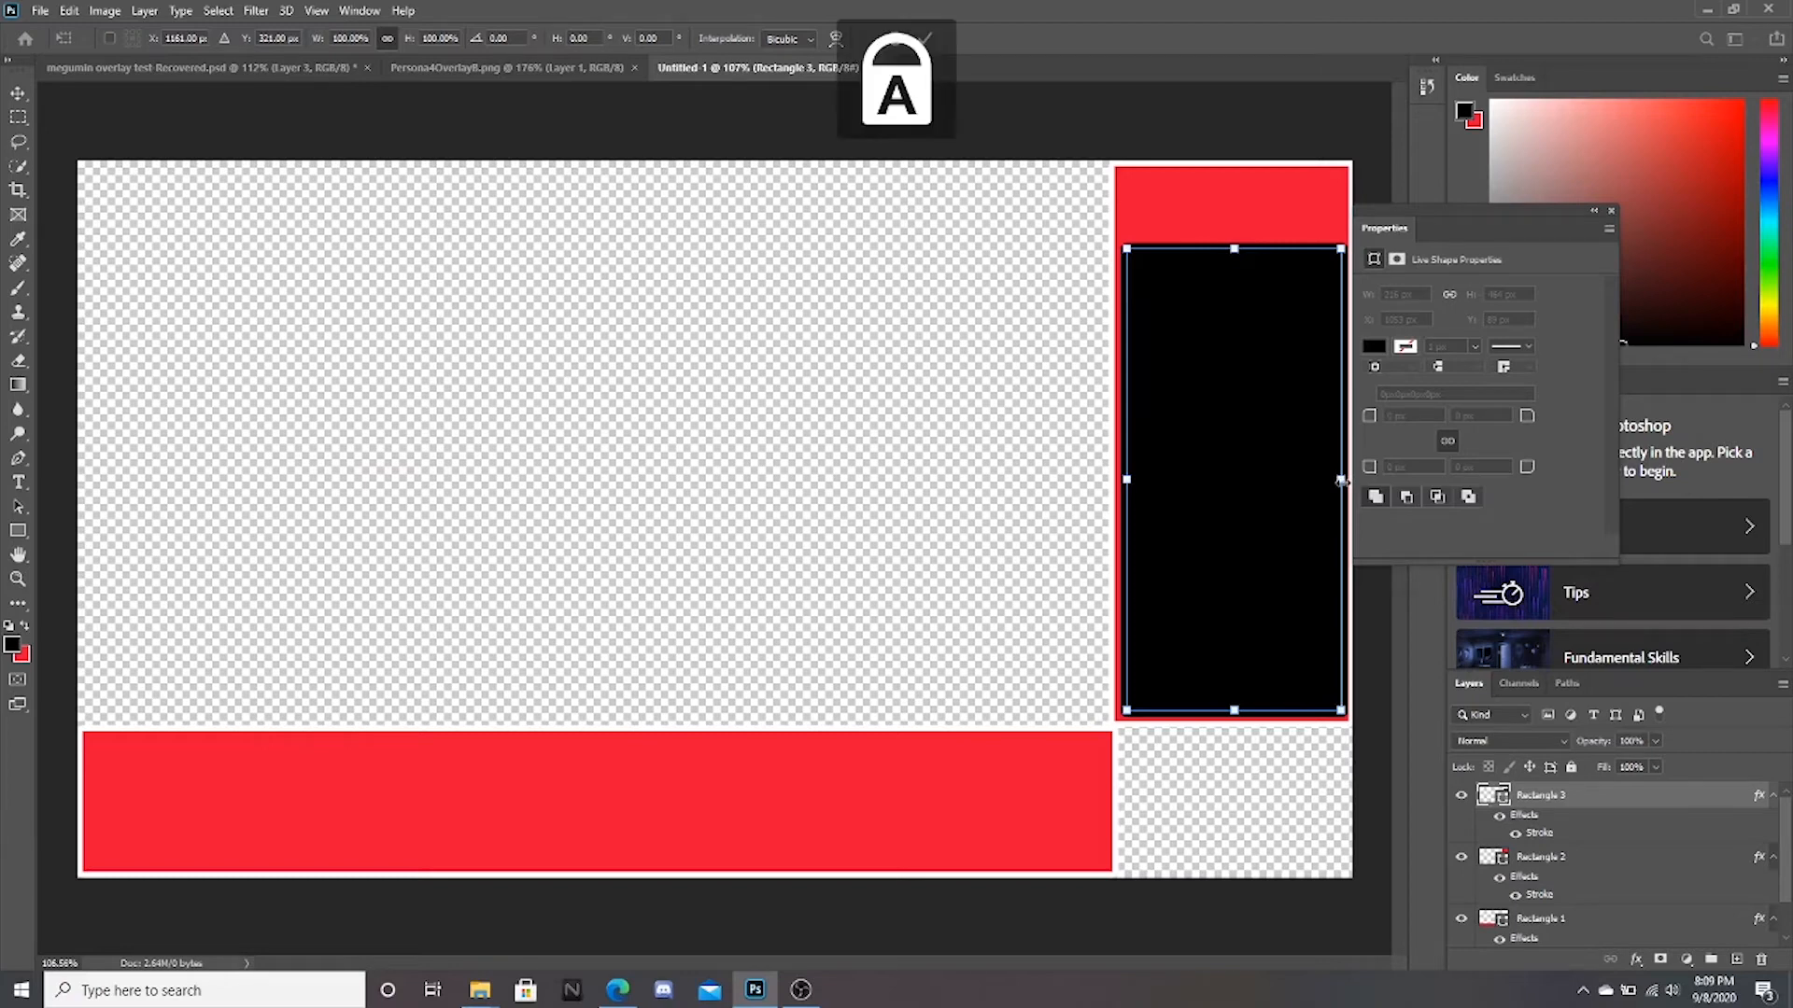
{"action": "key", "text": "Caps_Lock"}
{"action": "left_click_drag", "start_coordinate": [1341, 480], "coordinate": [1340, 480]}
{"action": "left_click_drag", "start_coordinate": [1126, 479], "coordinate": [1121, 479]}
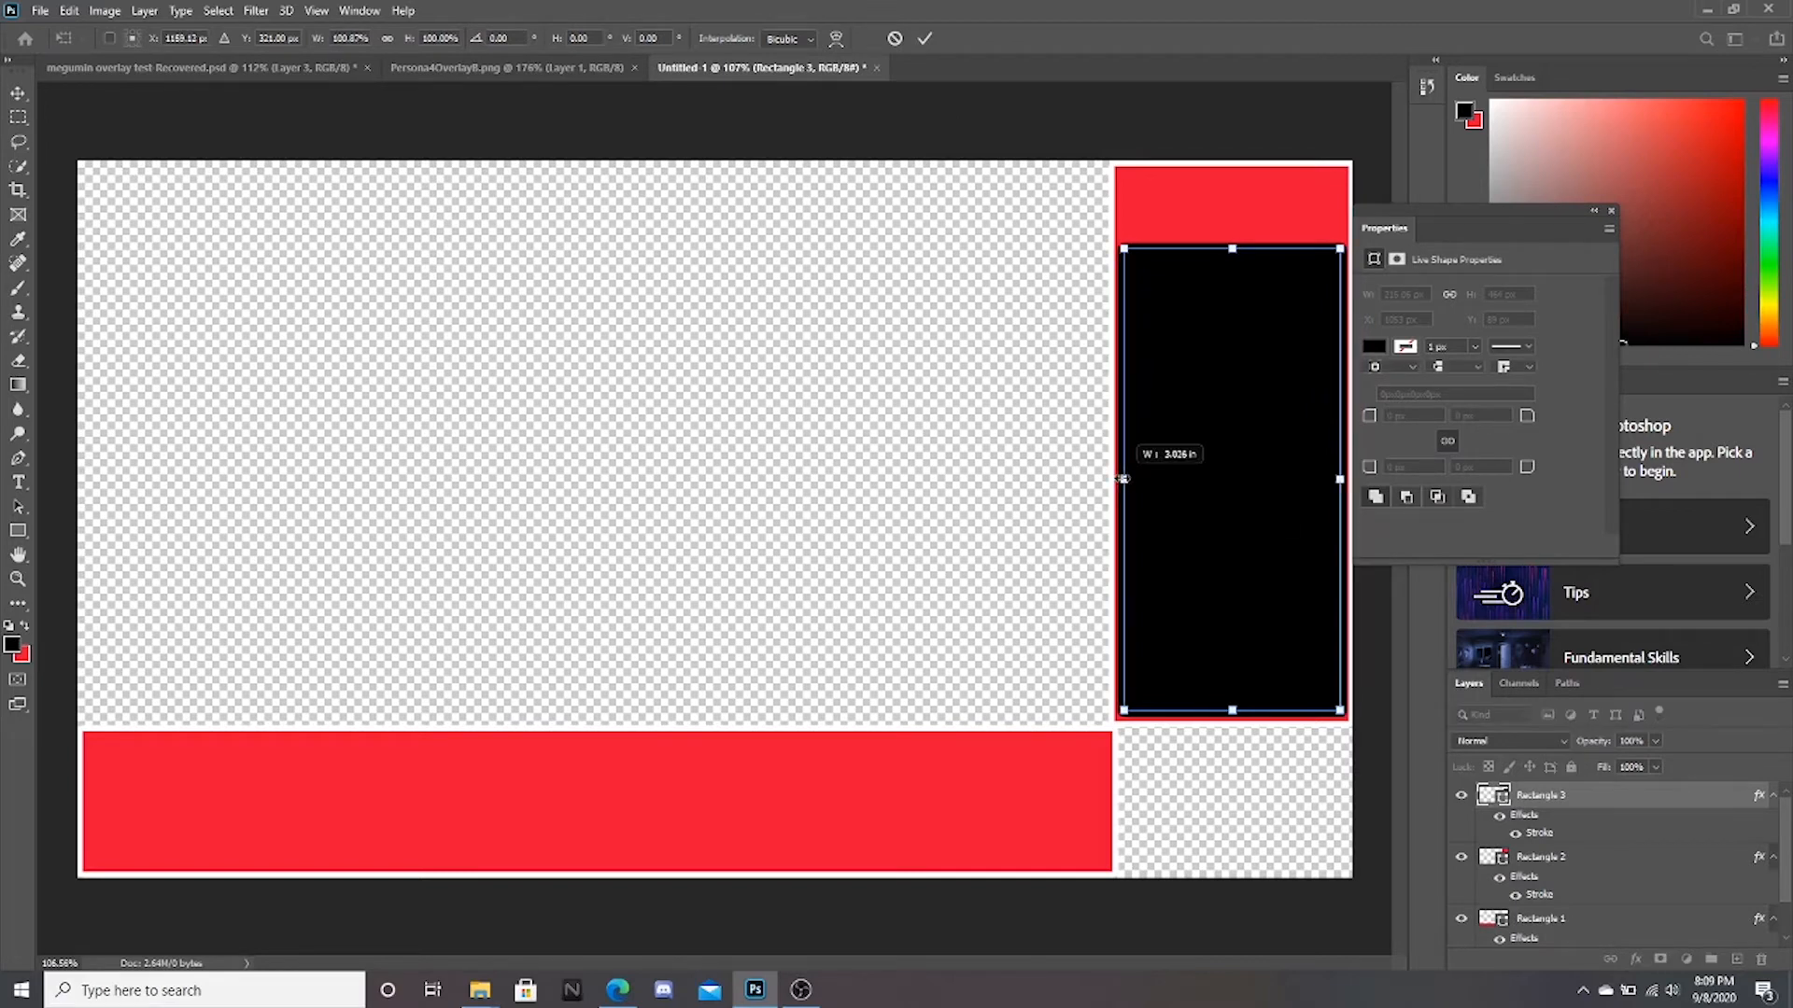
{"action": "key", "text": "Return"}
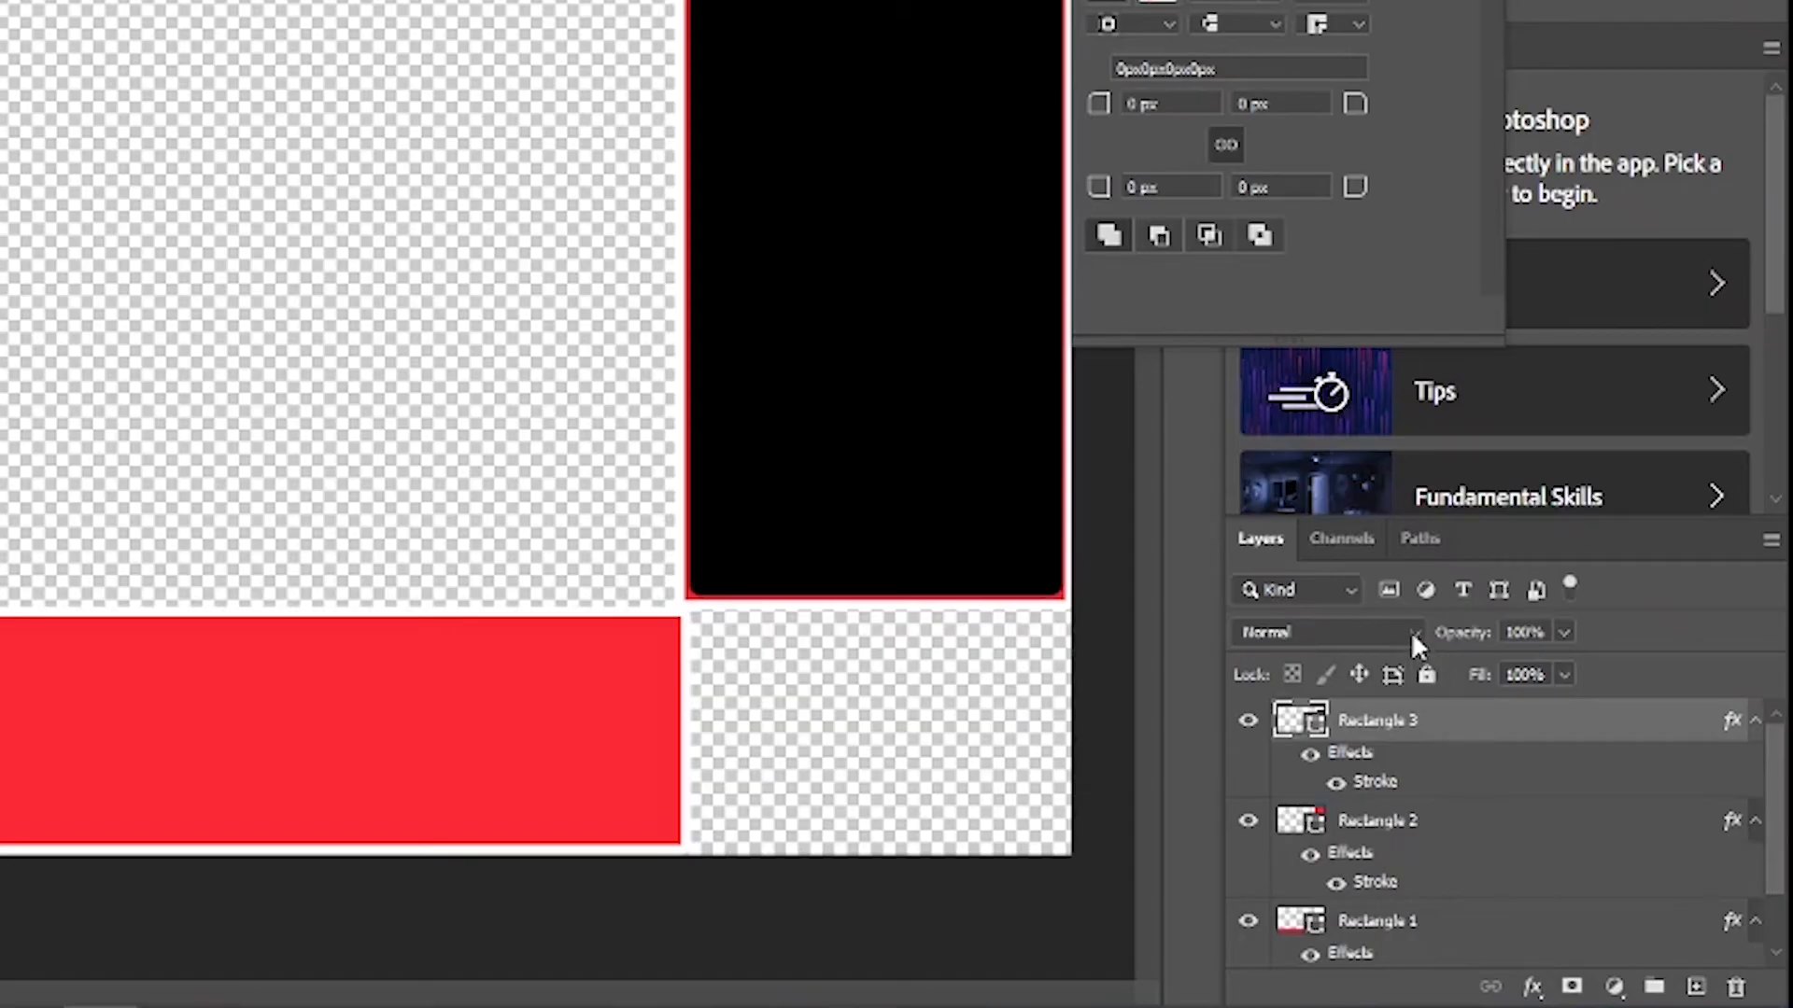
- Lower Rectangle 3's opacity to 63% and pull its upper edge down to a height of about 442 px
{"action": "left_click", "coordinate": [1565, 632]}
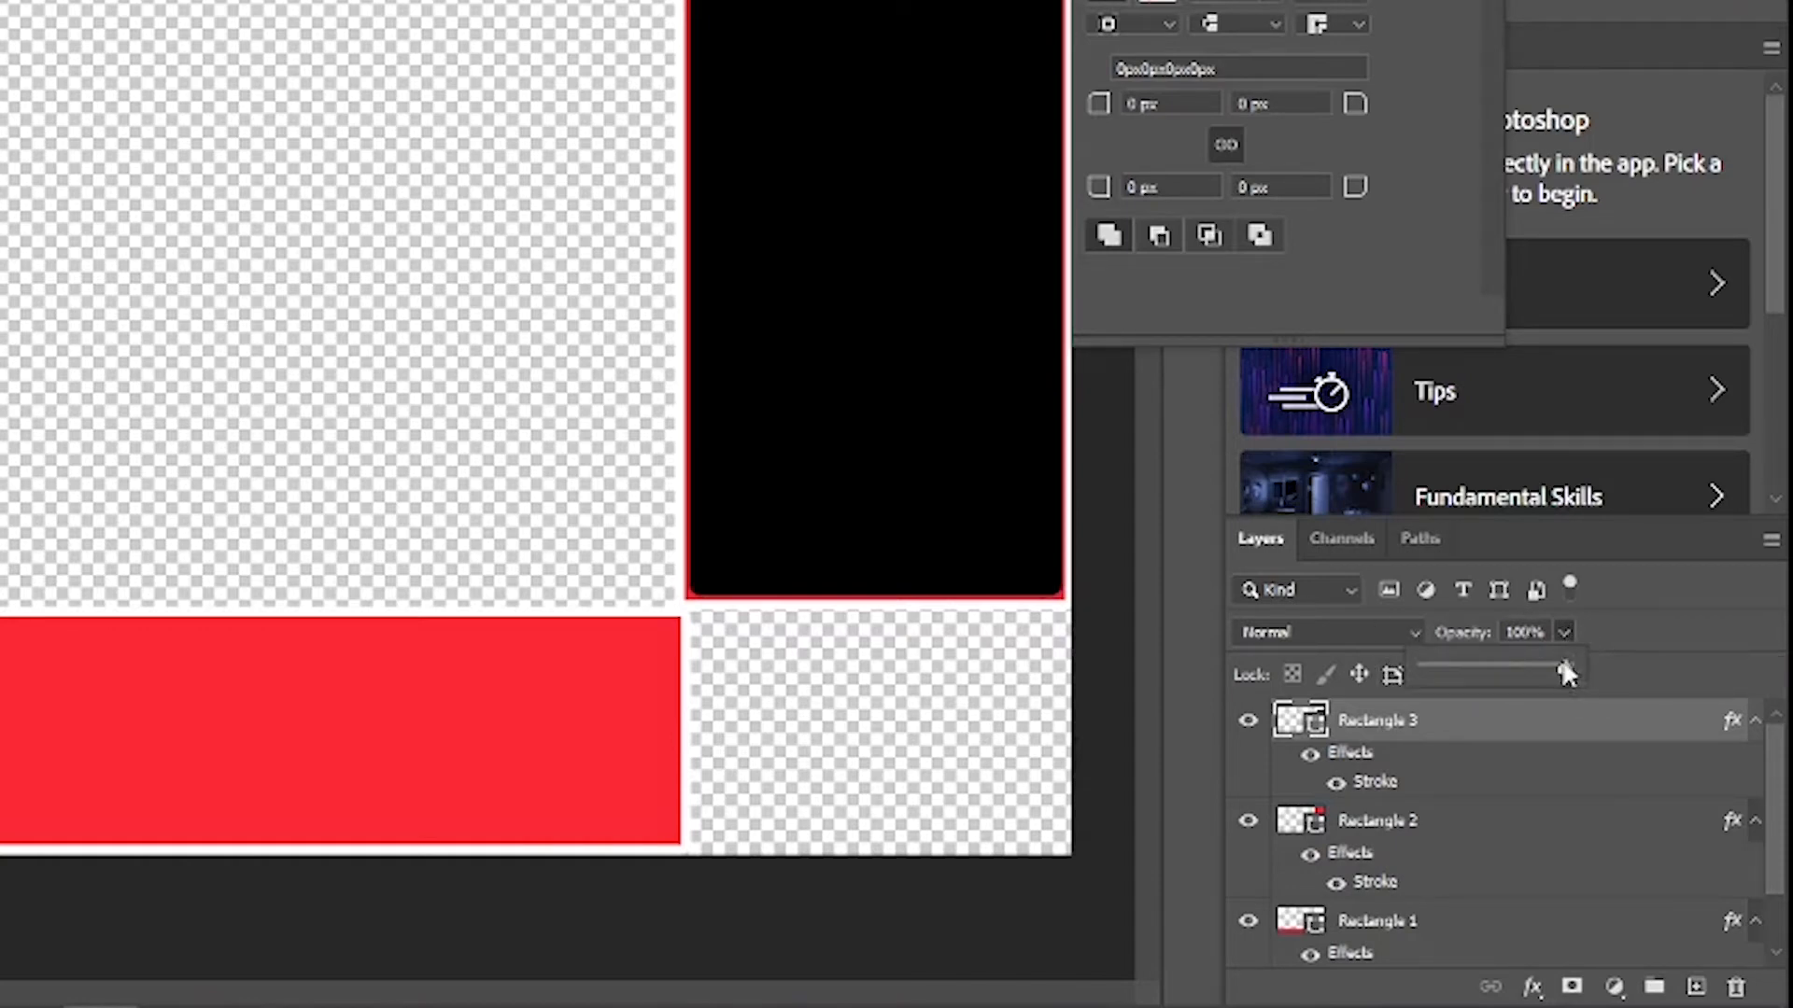
{"action": "left_click_drag", "start_coordinate": [1522, 665], "coordinate": [1515, 663]}
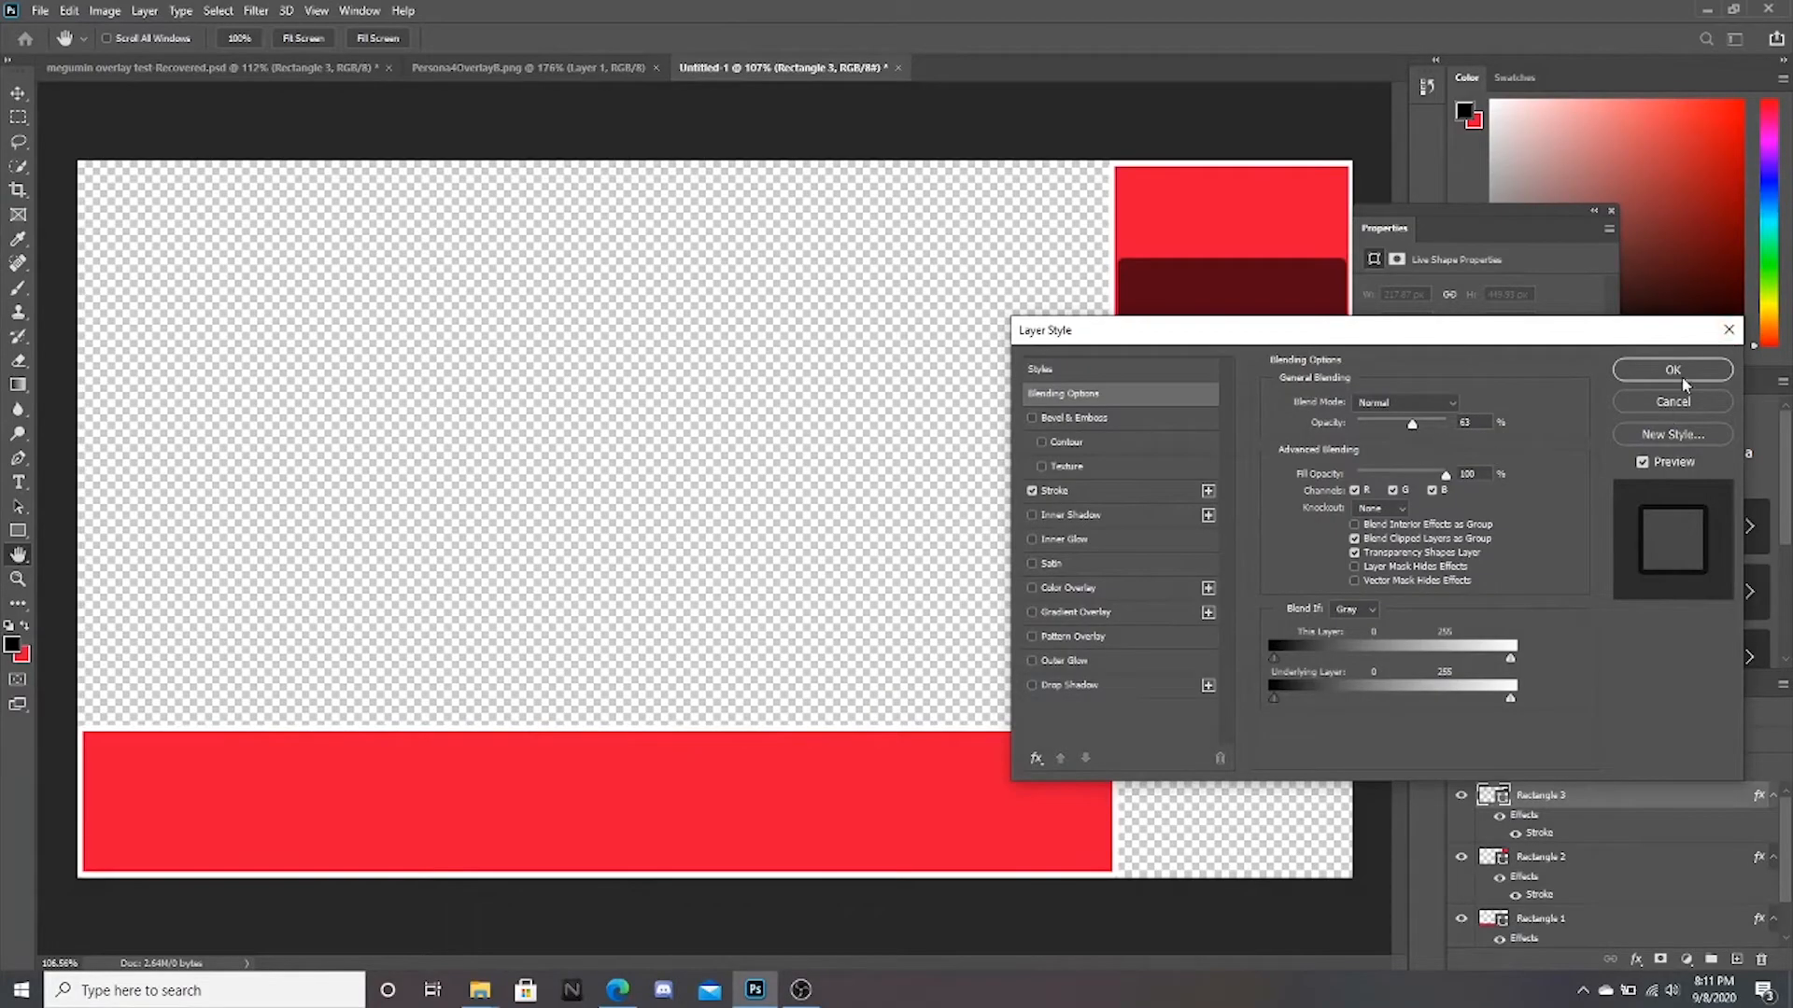
{"action": "left_click", "coordinate": [1678, 370]}
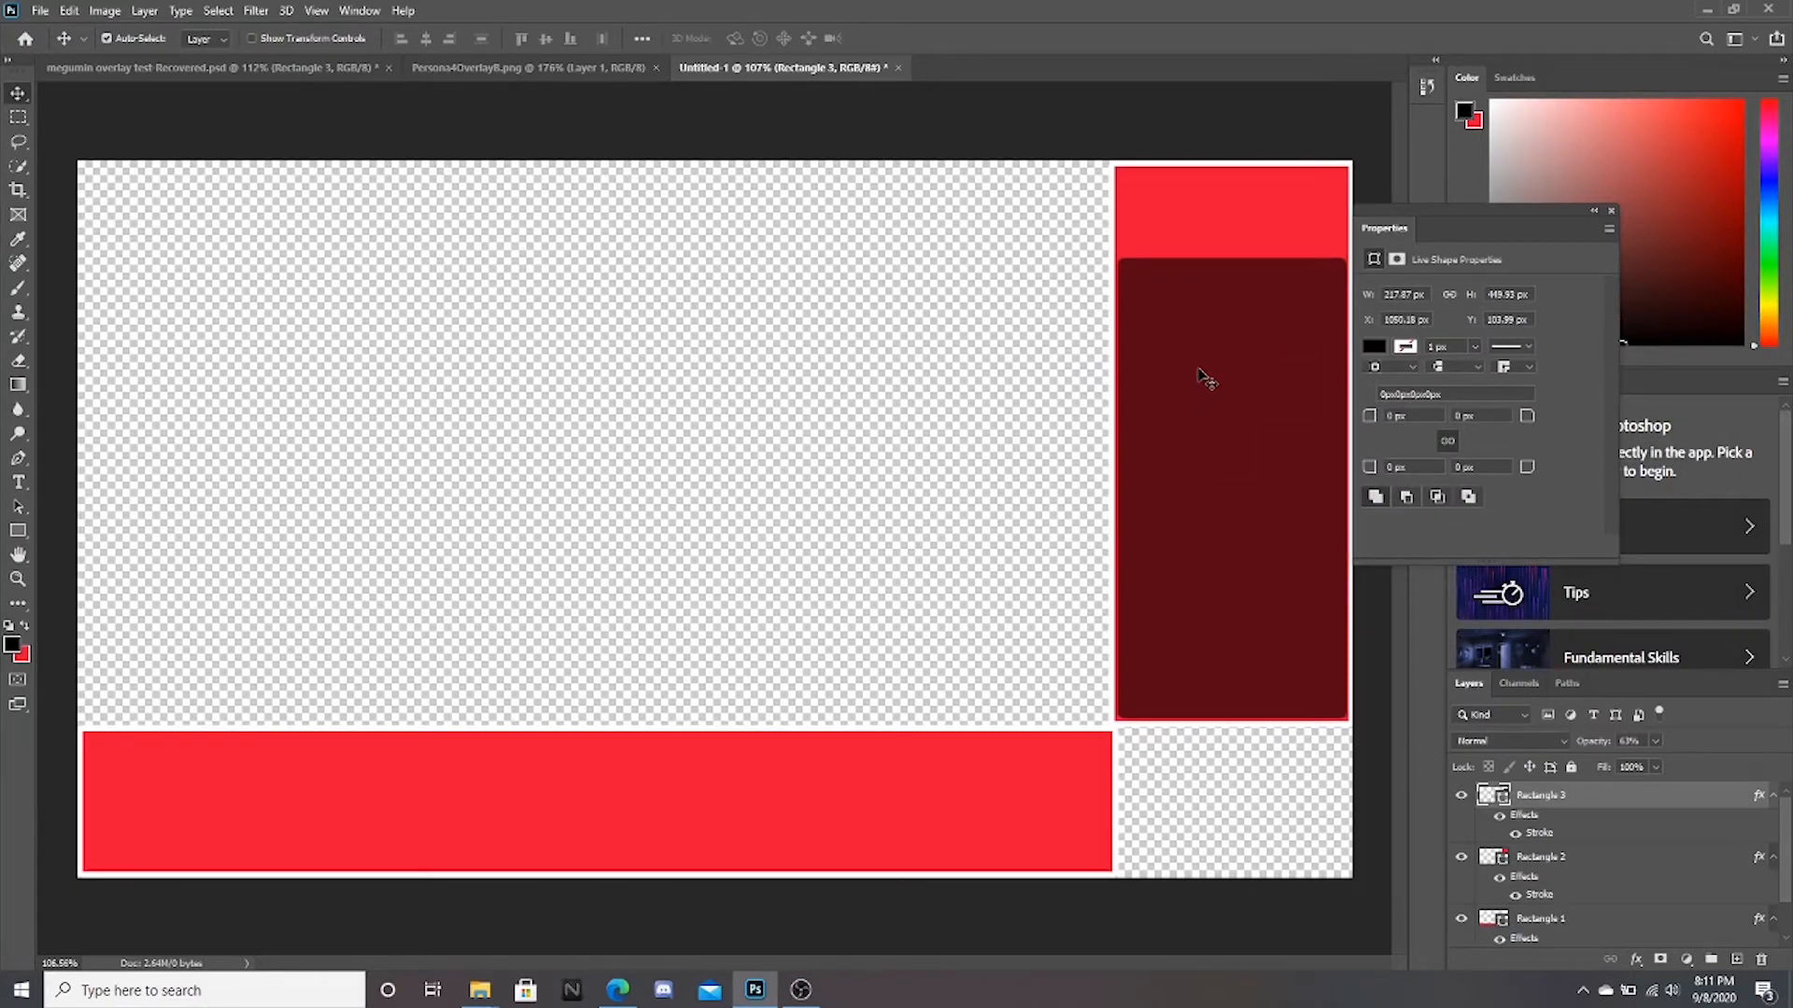
{"action": "left_click_drag", "start_coordinate": [1217, 260], "coordinate": [1216, 270]}
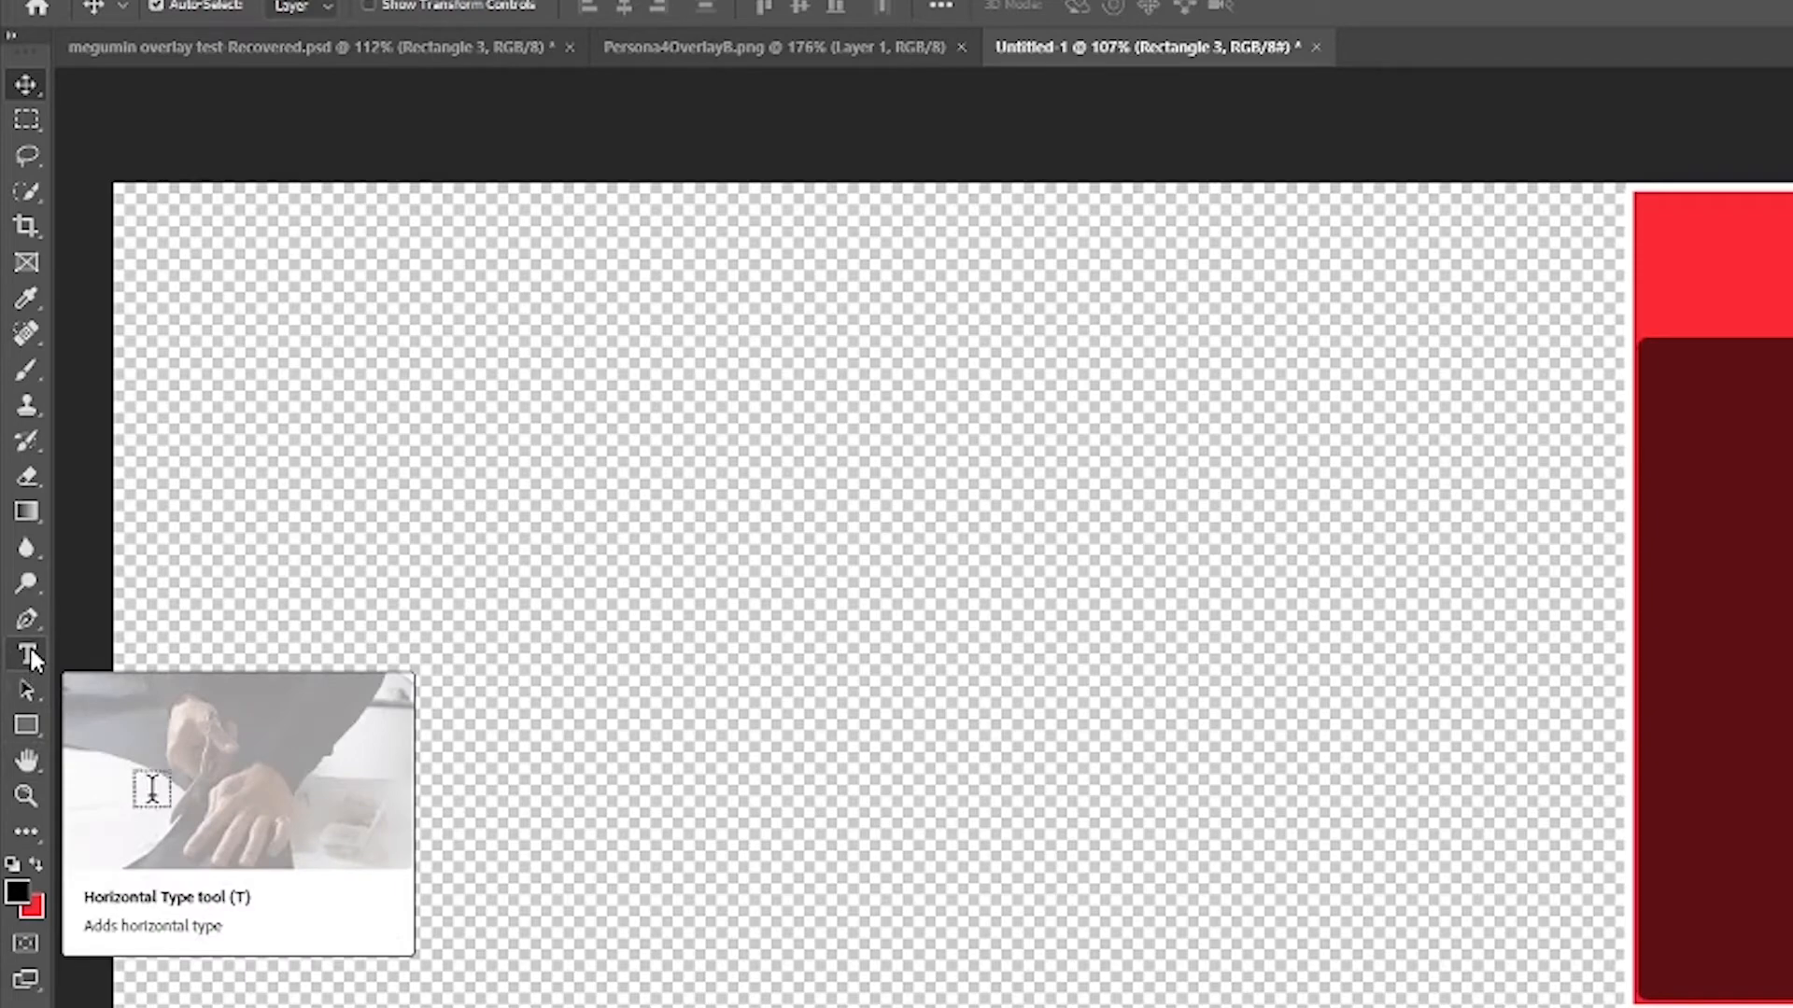
- Start a horizontal text layer in the red header above the chat box, clear the placeholder text and set the font to Tahoma
{"action": "left_click", "coordinate": [31, 656]}
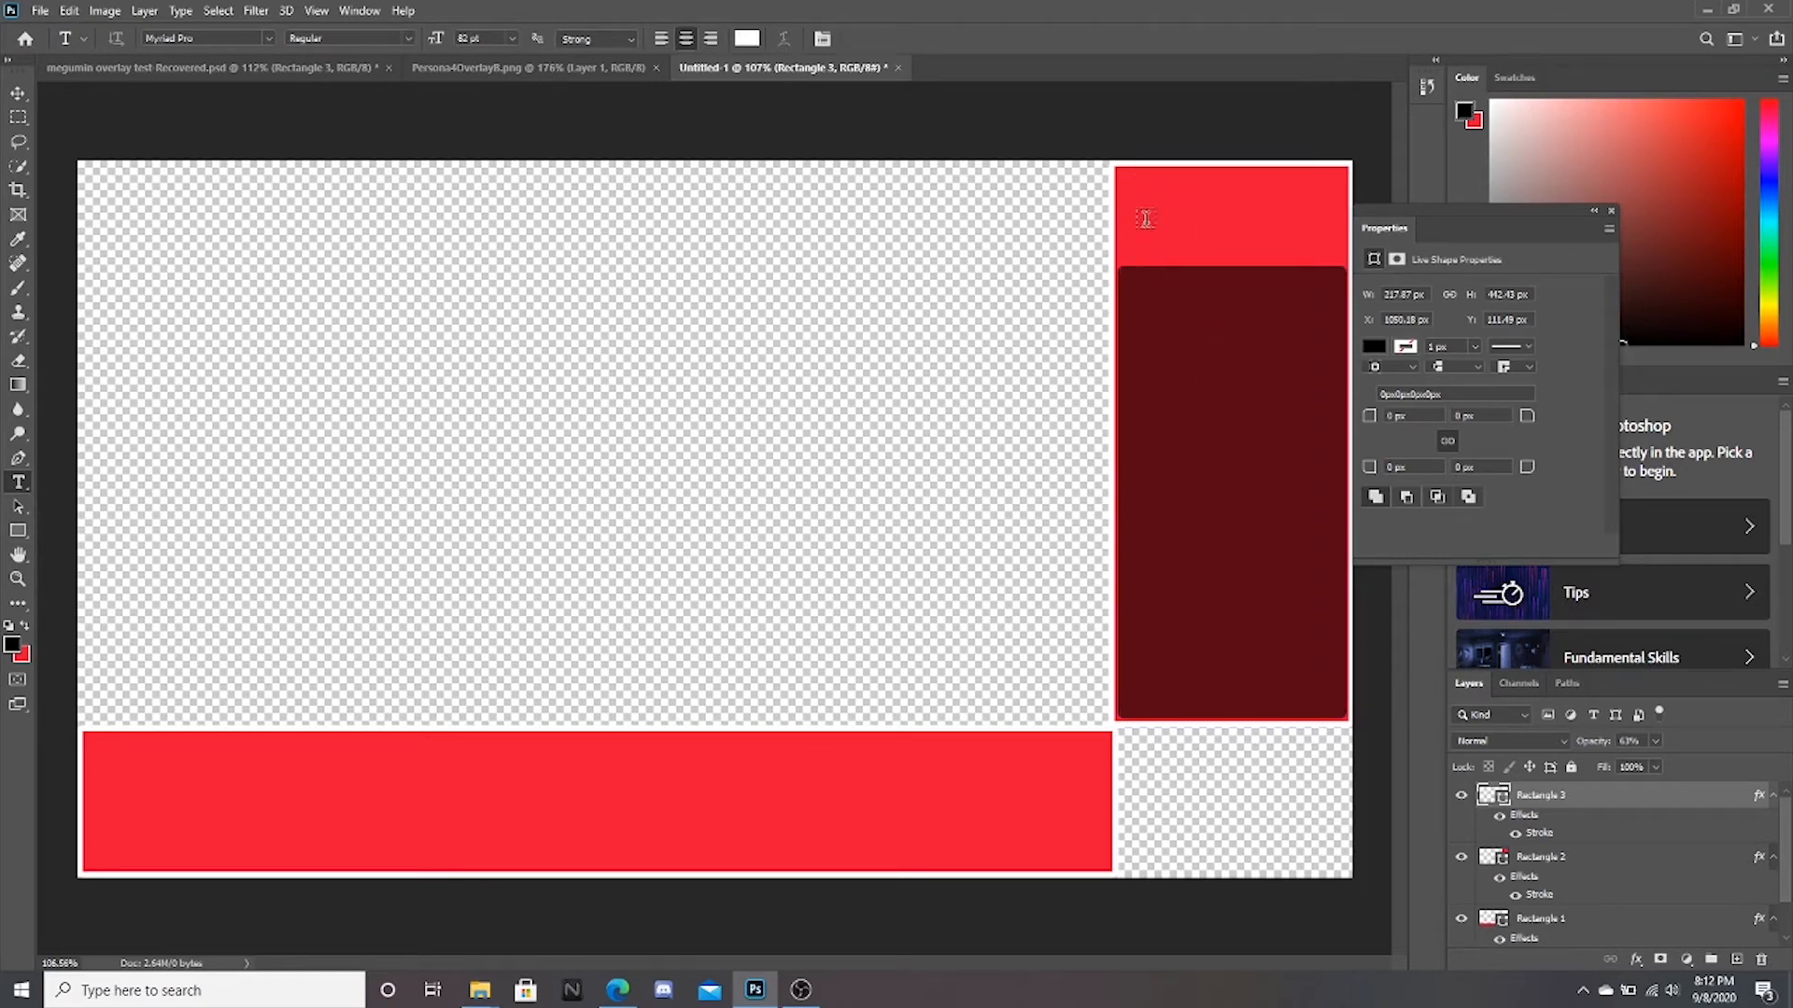
{"action": "left_click", "coordinate": [1146, 215]}
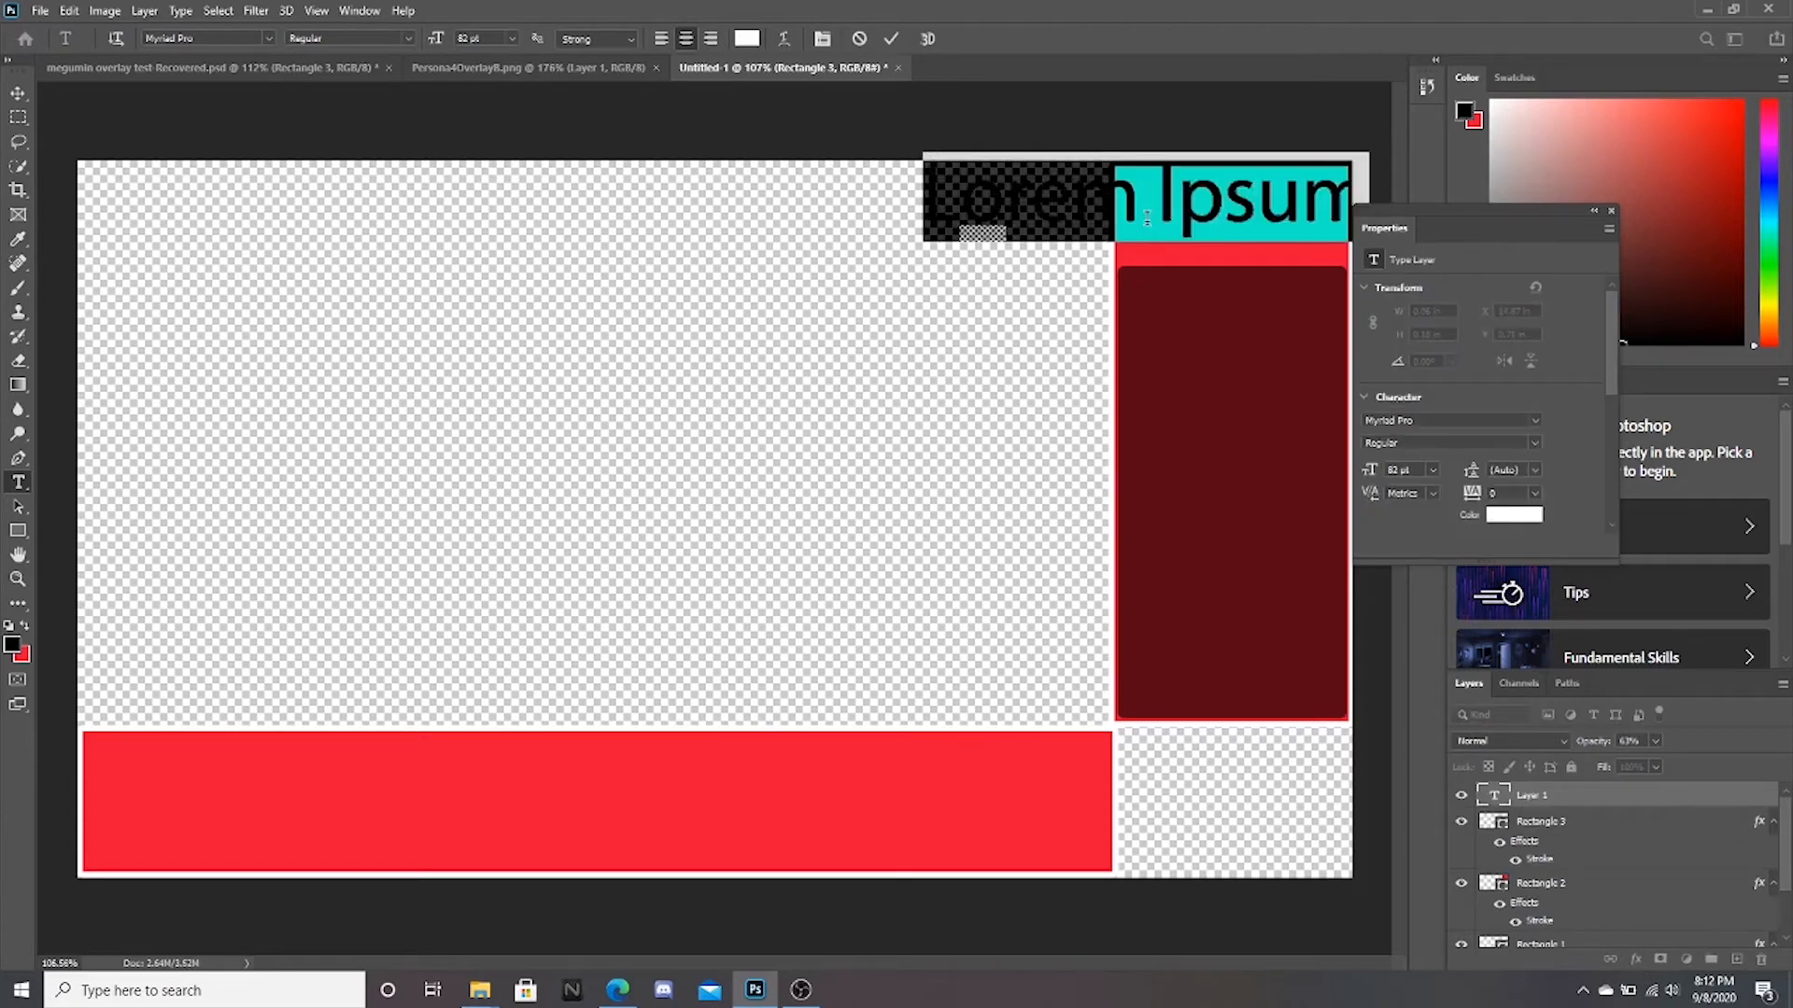
{"action": "key", "text": "BackSpace"}
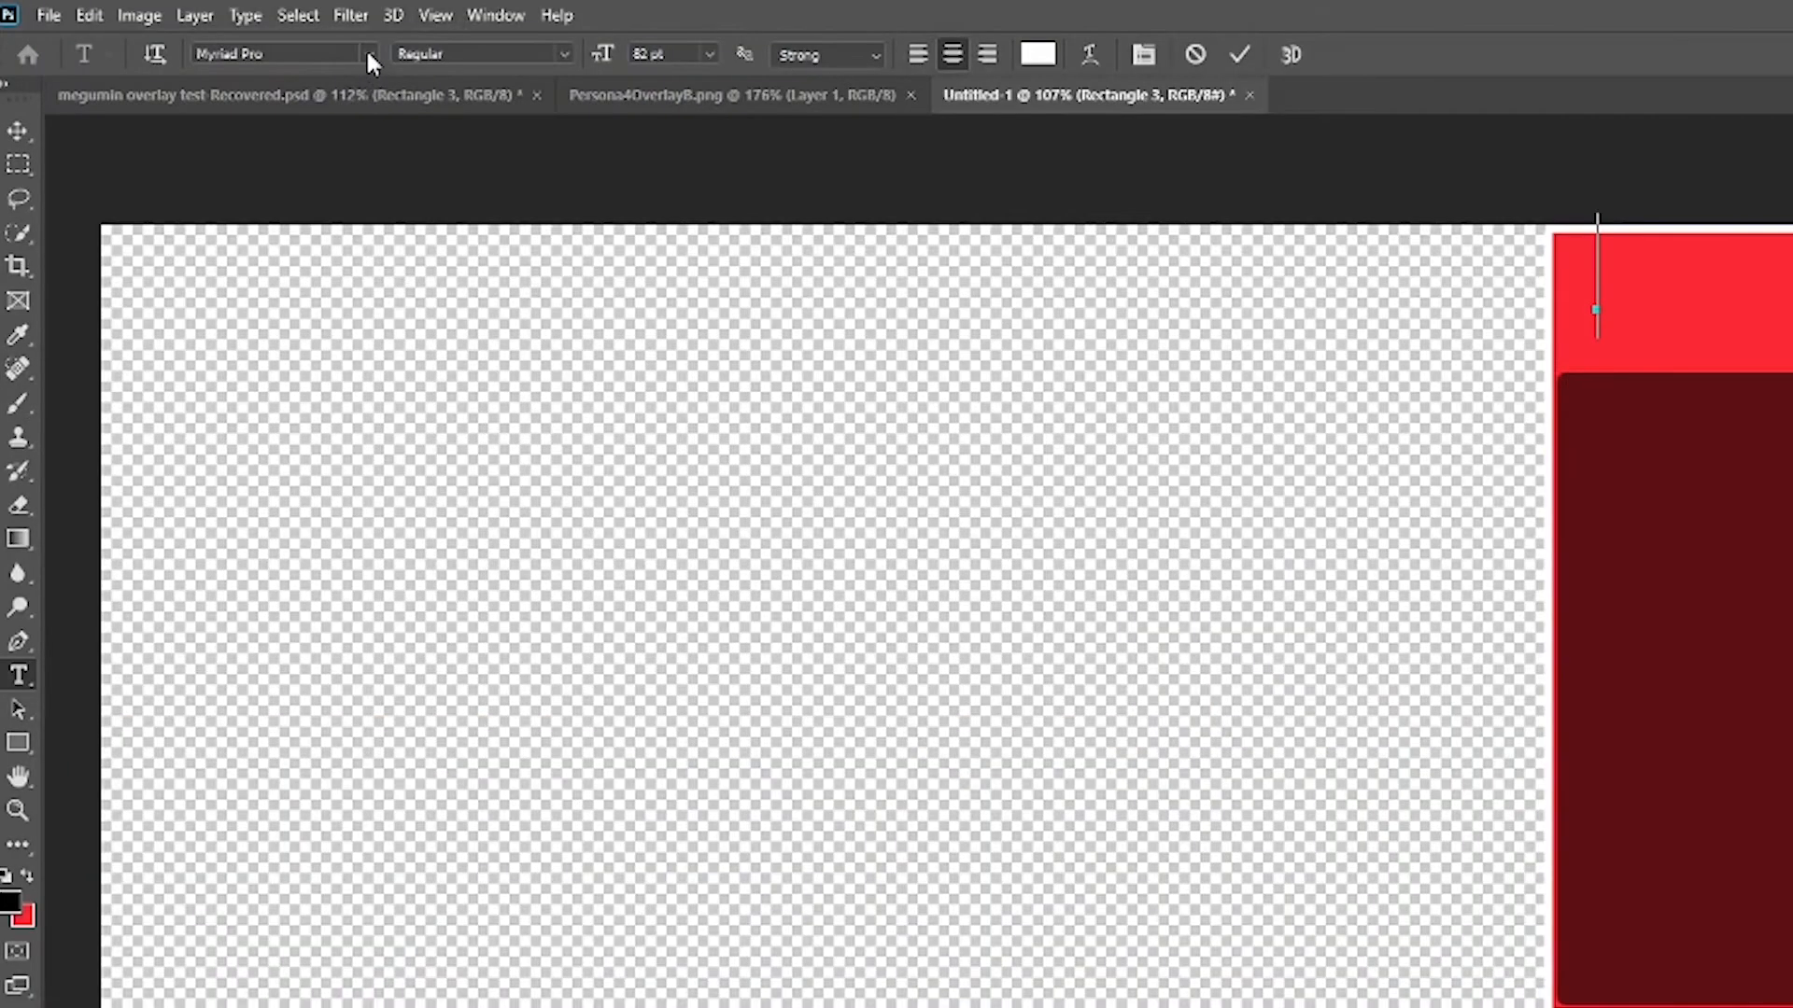
{"action": "left_click", "coordinate": [267, 38]}
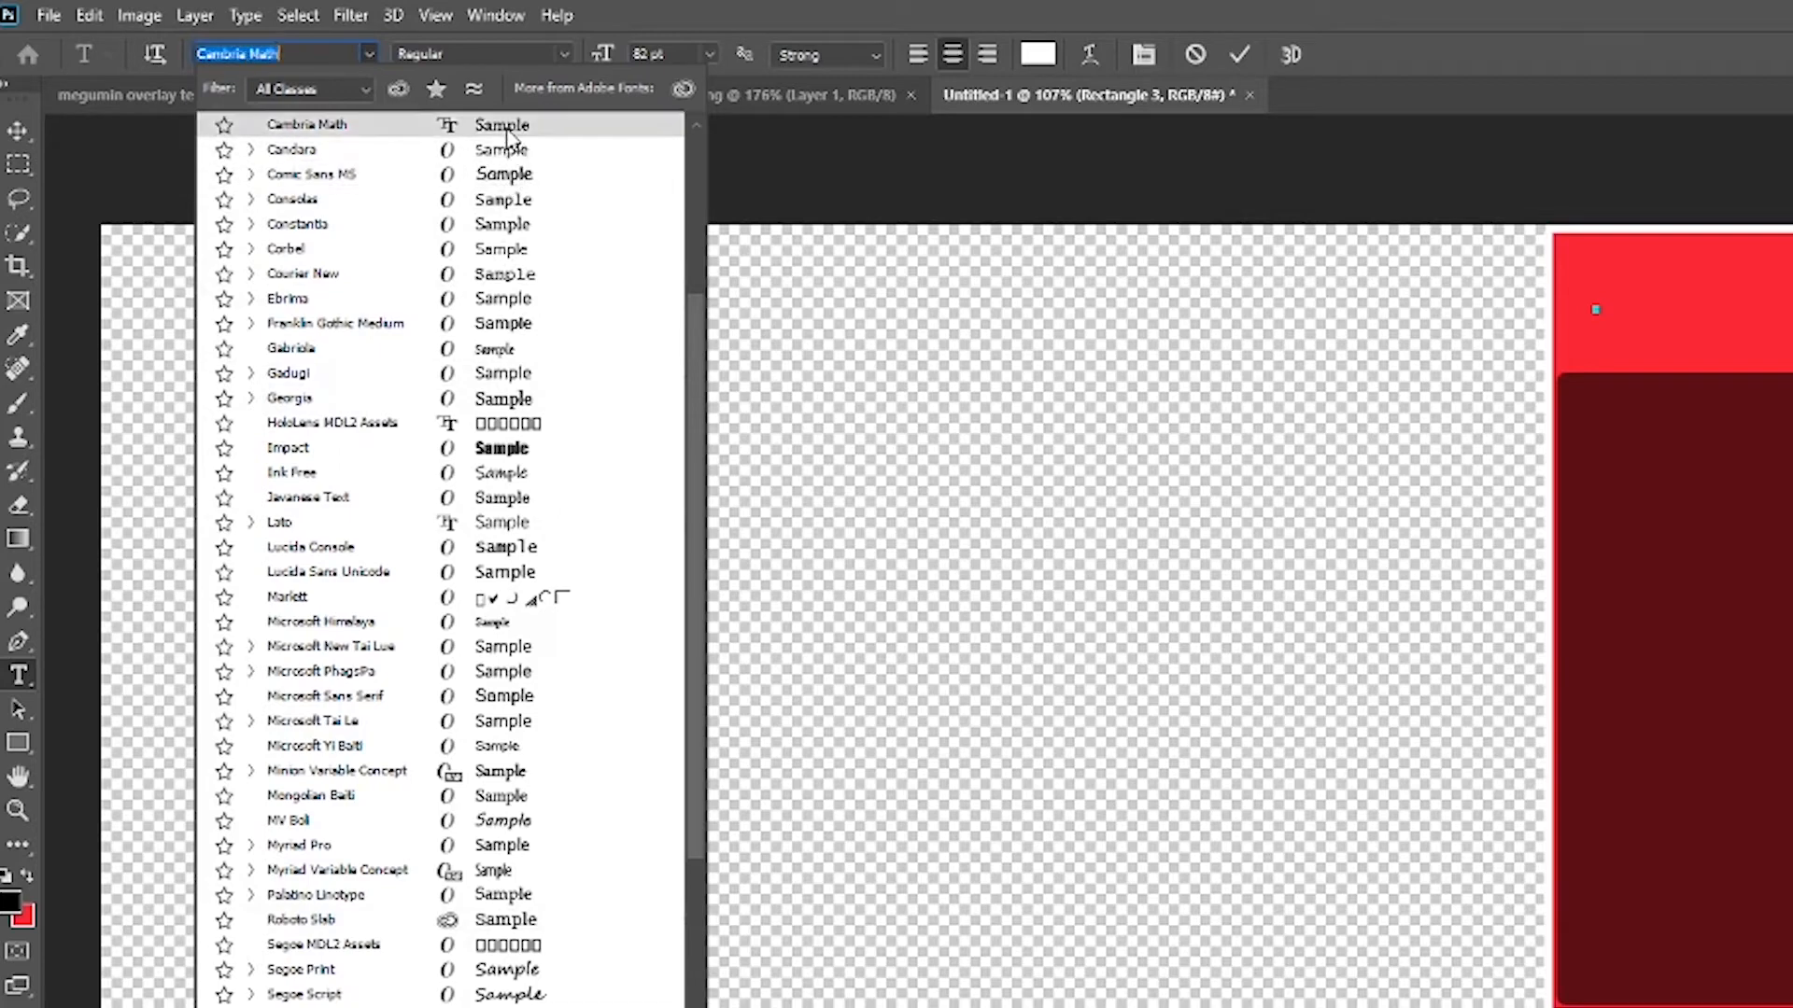
{"action": "key", "text": "Down"}
{"action": "key", "text": "Down"}
{"action": "key", "text": "Down"}
{"action": "key", "text": "Down"}
{"action": "key", "text": "Down"}
{"action": "key", "text": "Down"}
{"action": "key", "text": "Down"}
{"action": "key", "text": "Down"}
{"action": "key", "text": "Down"}
{"action": "key", "text": "Down"}
{"action": "key", "text": "Down"}
{"action": "key", "text": "Down"}
{"action": "key", "text": "Down"}
{"action": "key", "text": "Down"}
{"action": "key", "text": "Down"}
{"action": "key", "text": "Down"}
{"action": "key", "text": "Down"}
{"action": "key", "text": "Down"}
{"action": "key", "text": "Down"}
{"action": "key", "text": "Down"}
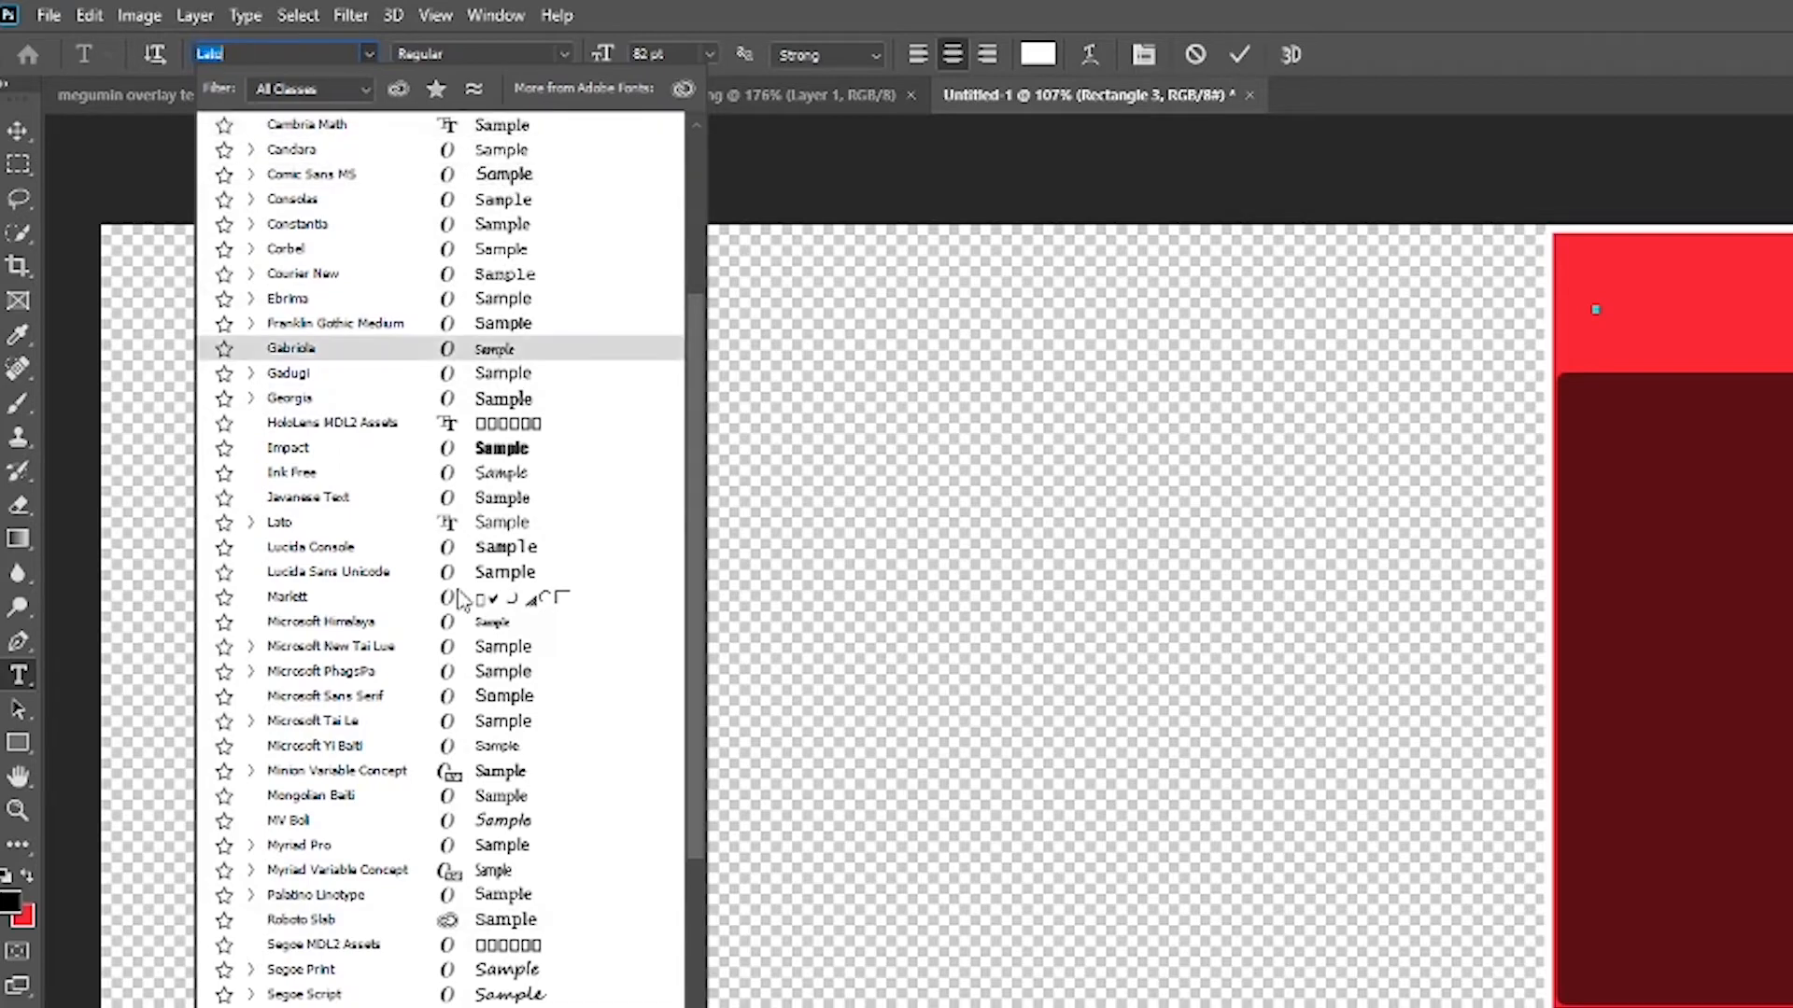
{"action": "scroll", "coordinate": [441, 999], "scroll_direction": "down", "scroll_amount": 2}
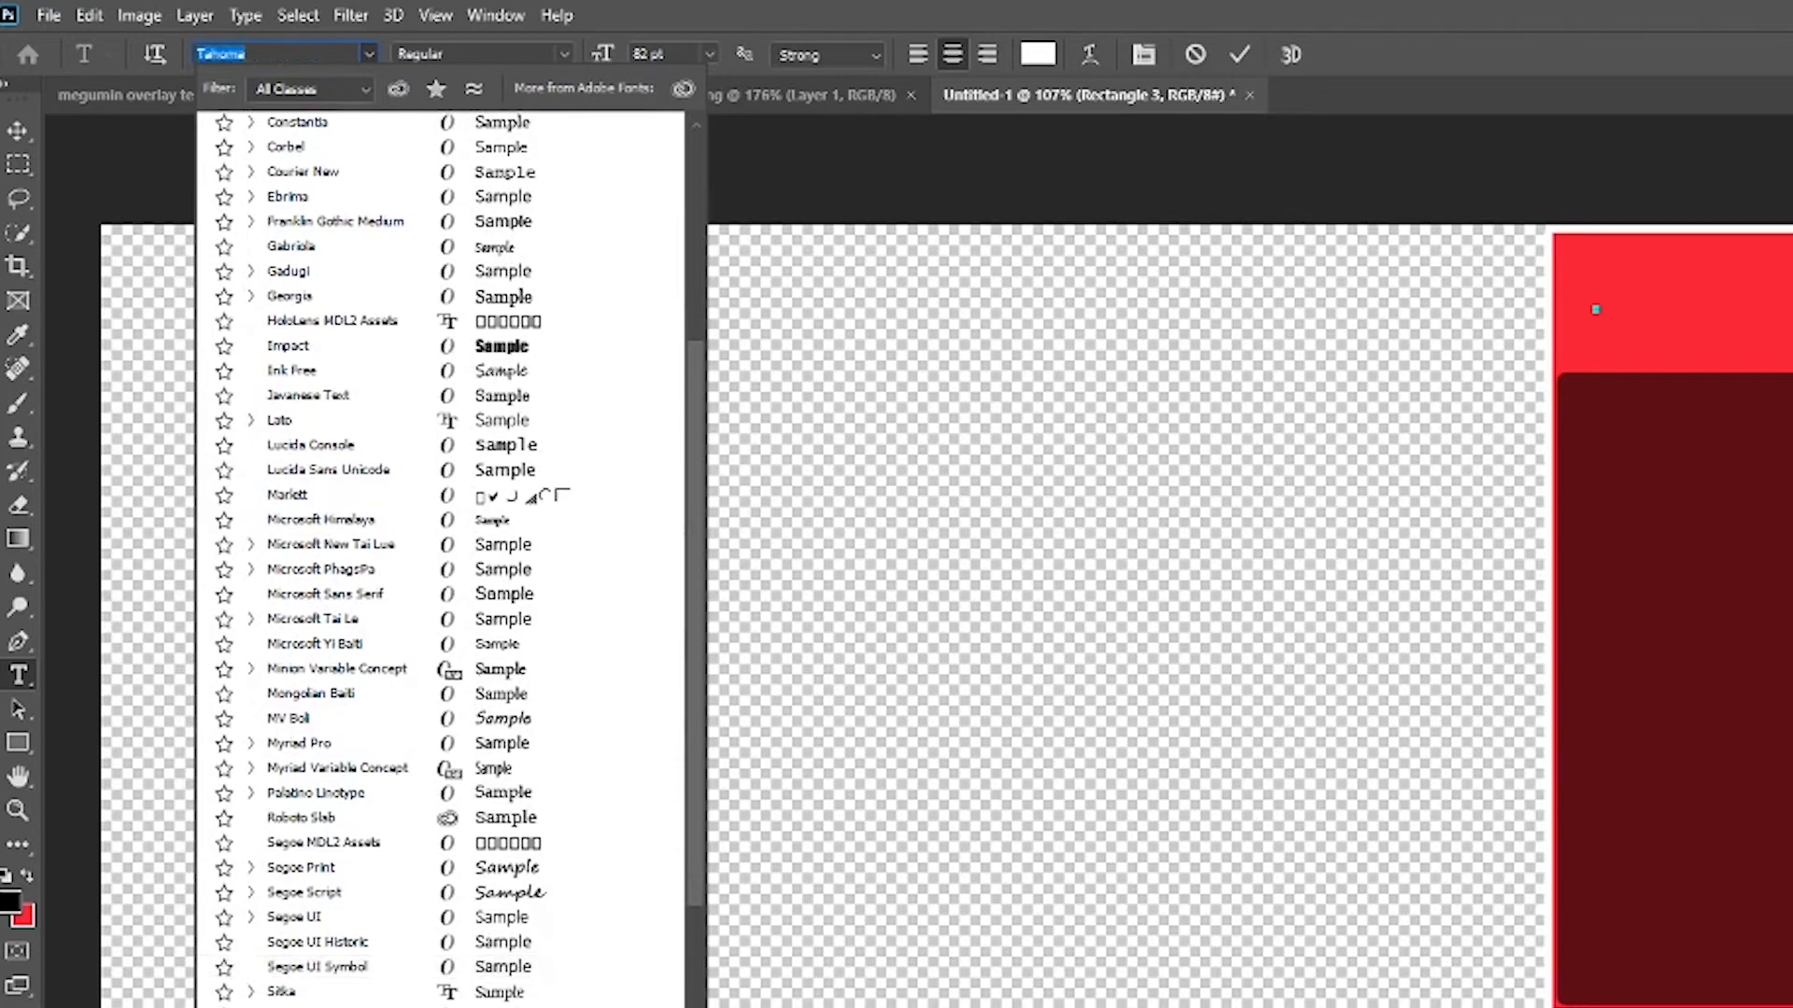
{"action": "key", "text": "Return"}
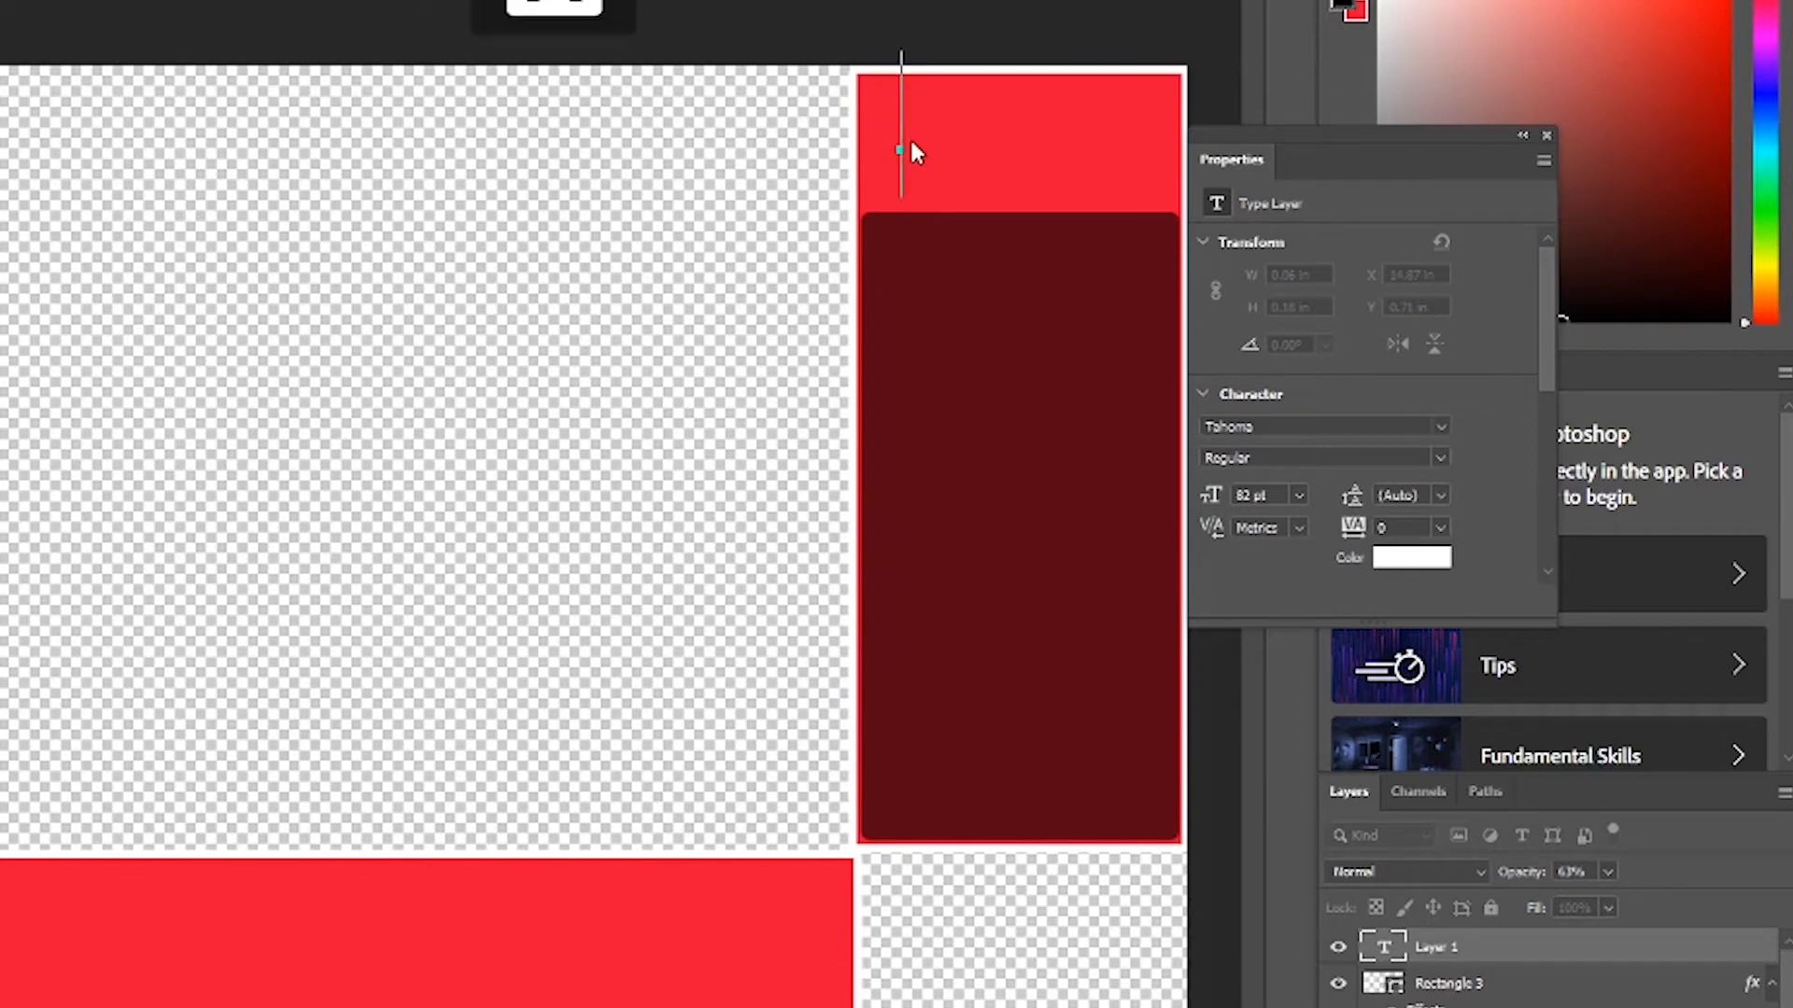
- Enter "Chat" as the header text and move it inside the red area above the chat box
{"action": "type", "text": "Chat"}
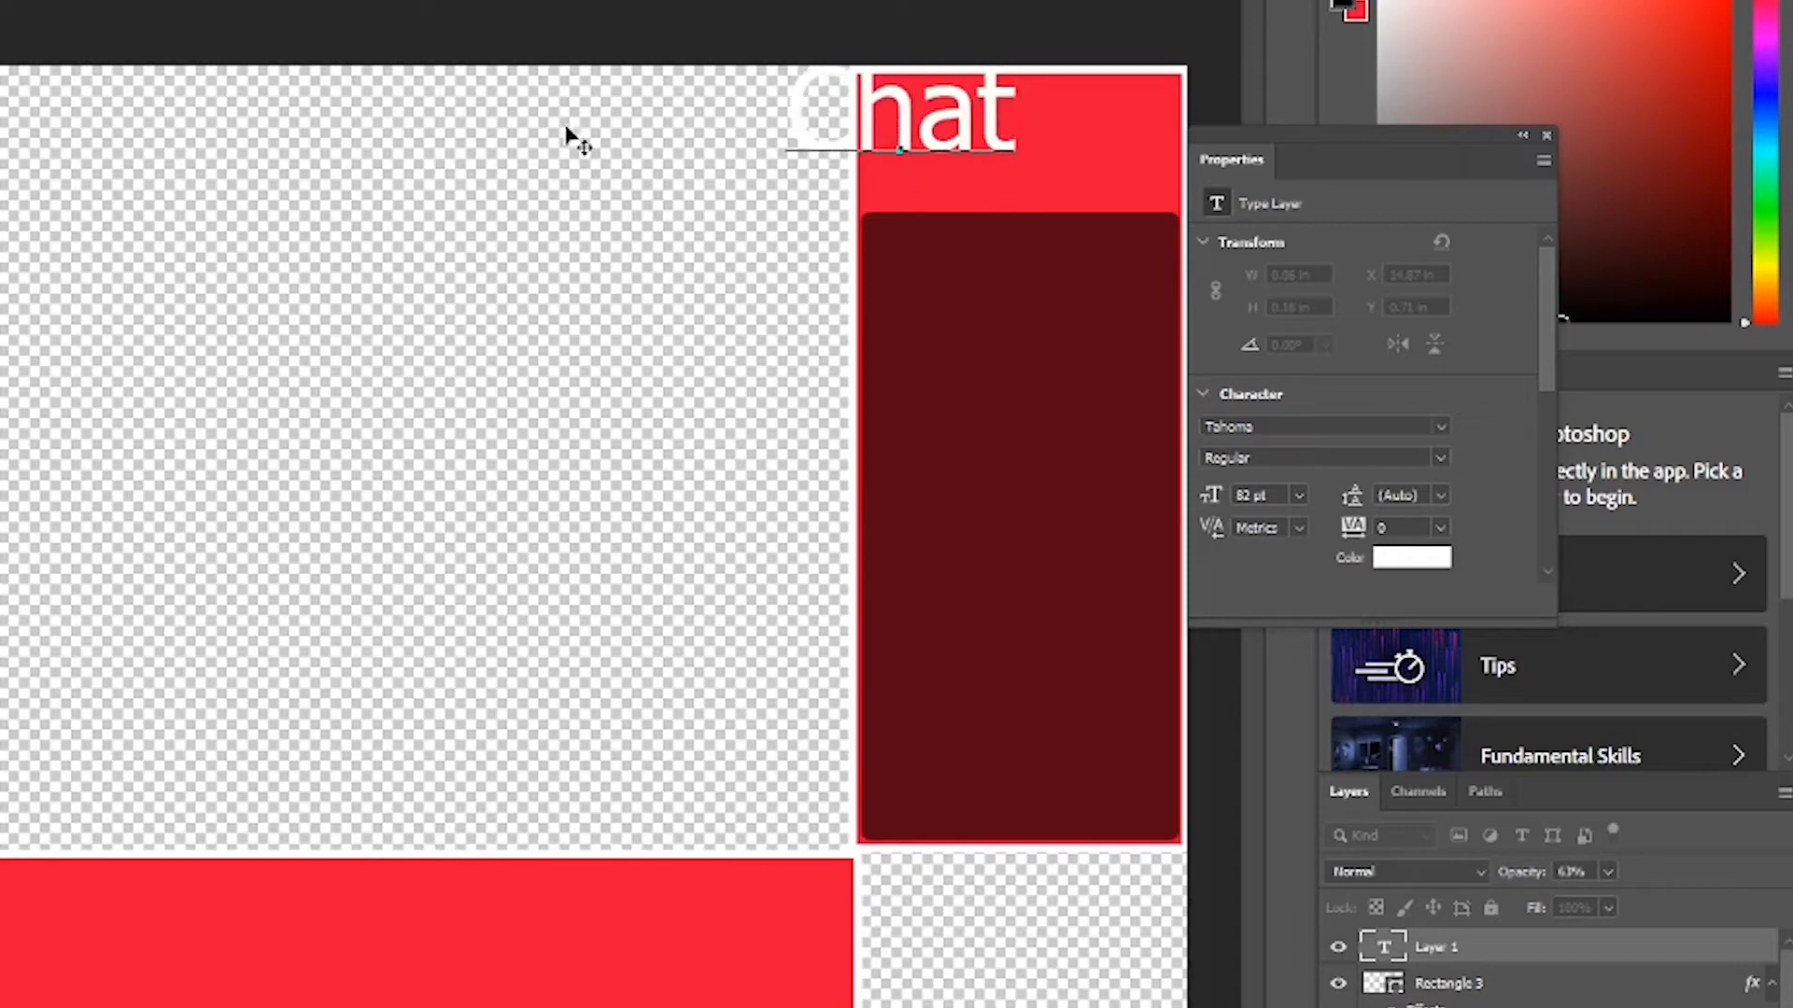
{"action": "key", "text": "ctrl+Return"}
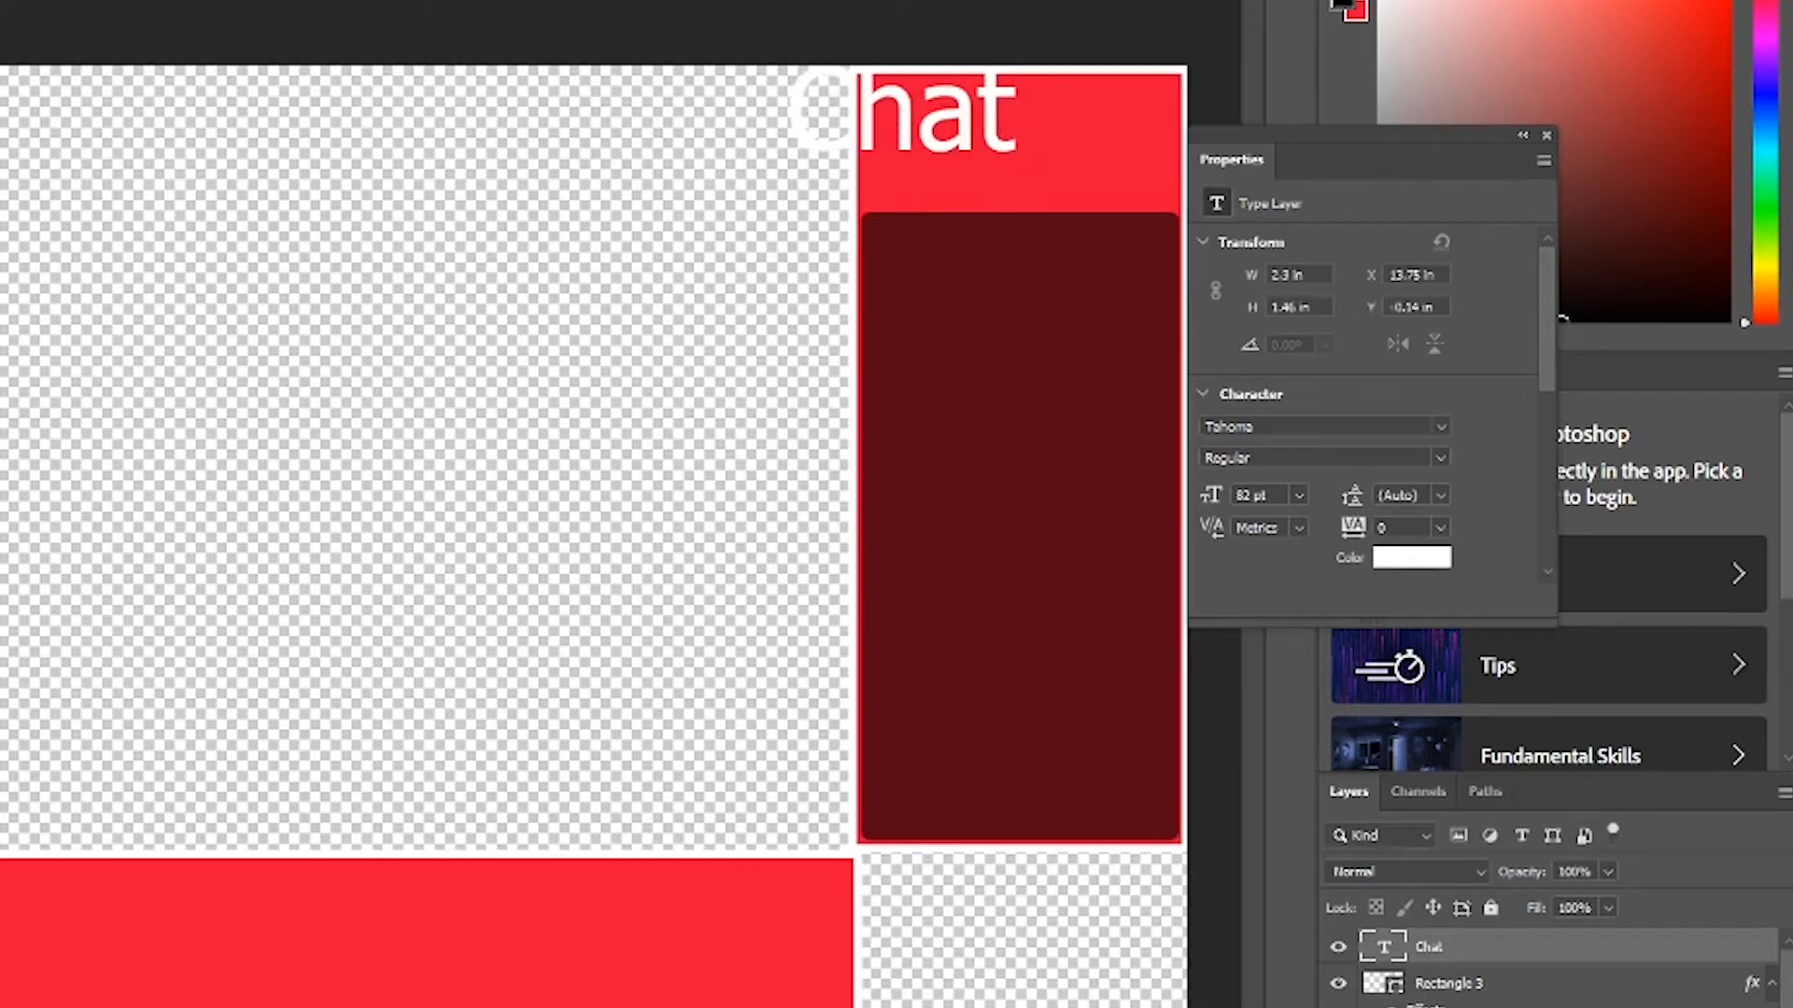
{"action": "left_click_drag", "start_coordinate": [892, 142], "coordinate": [968, 172]}
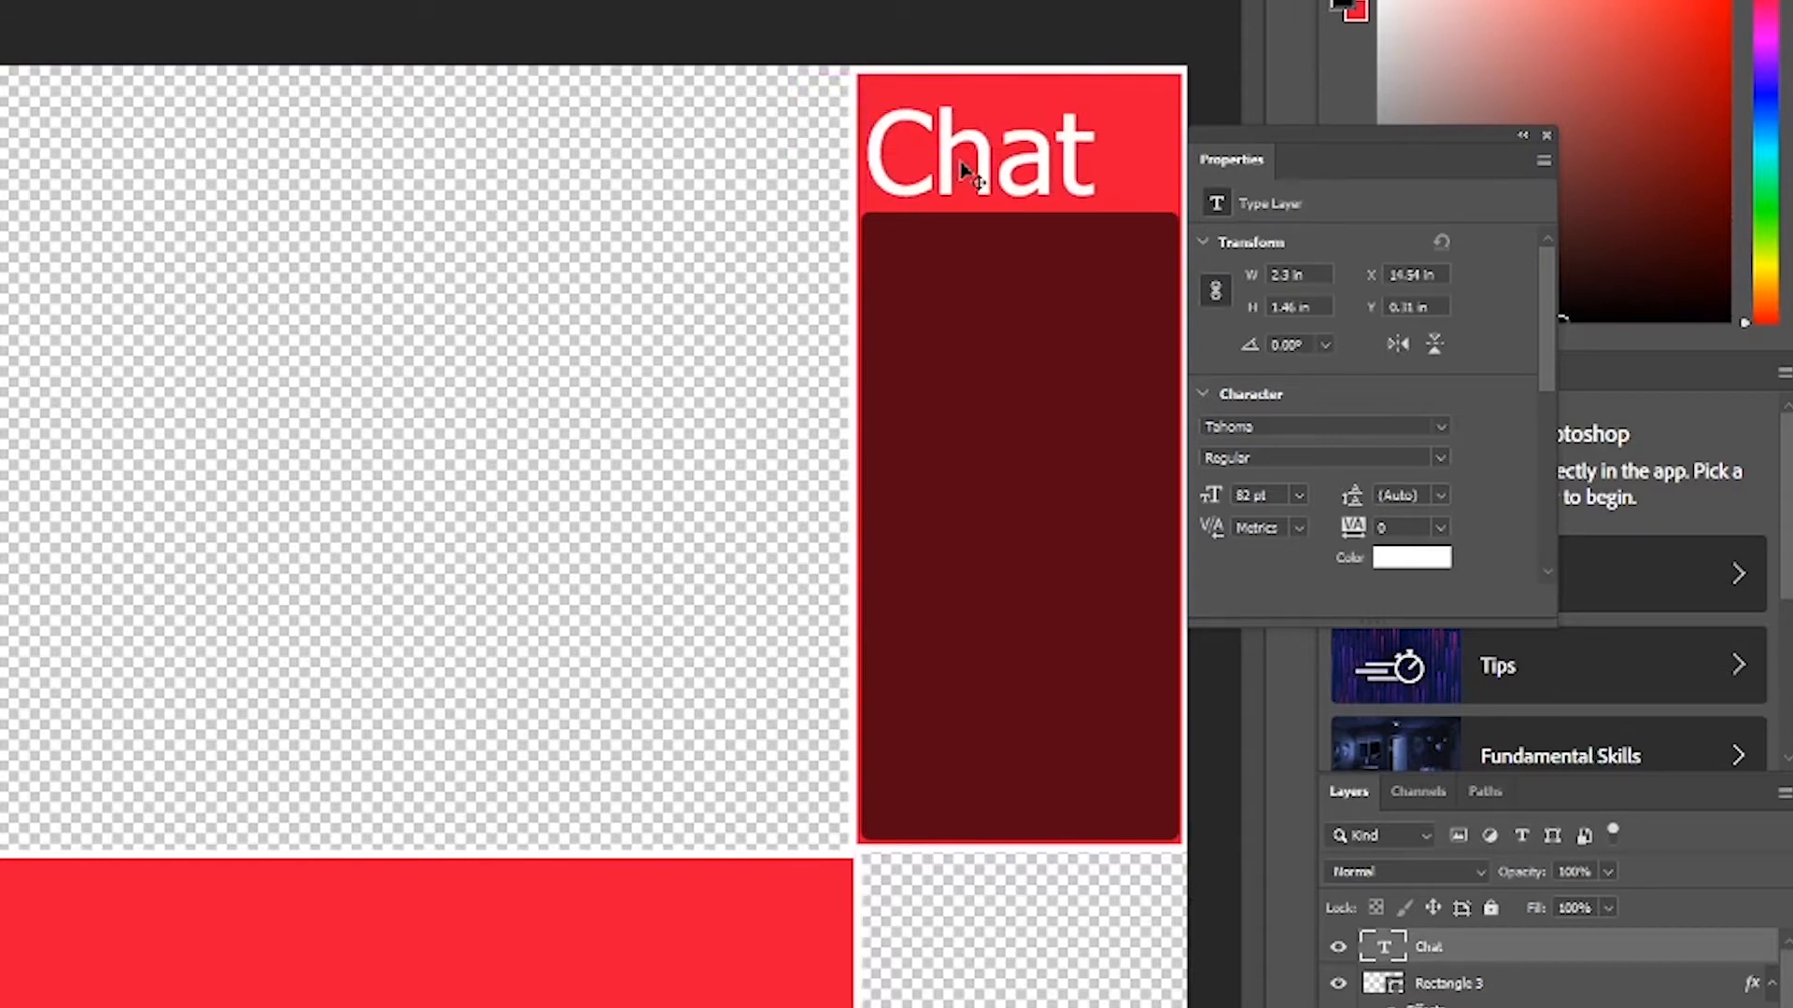
- Add a thin black outside stroke to the Chat text and nudge the text slightly further into the red header
{"action": "right_click", "coordinate": [1528, 951]}
{"action": "left_click", "coordinate": [1230, 42]}
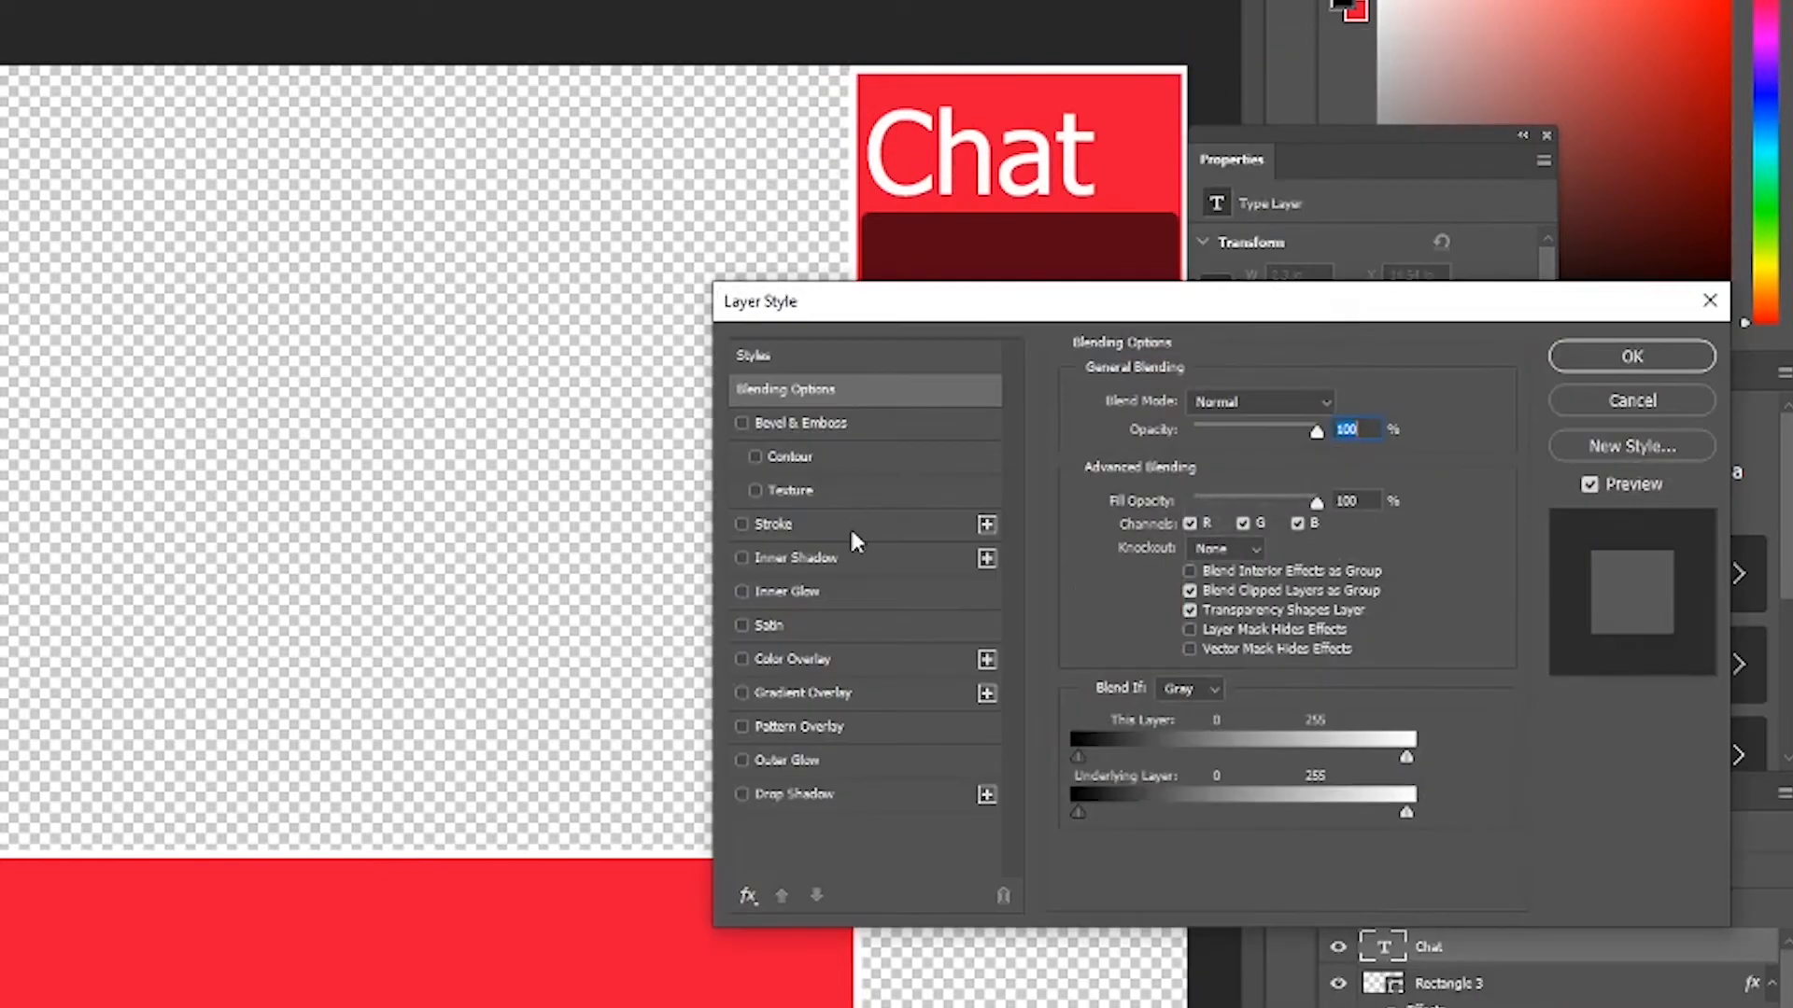
{"action": "left_click", "coordinate": [850, 526]}
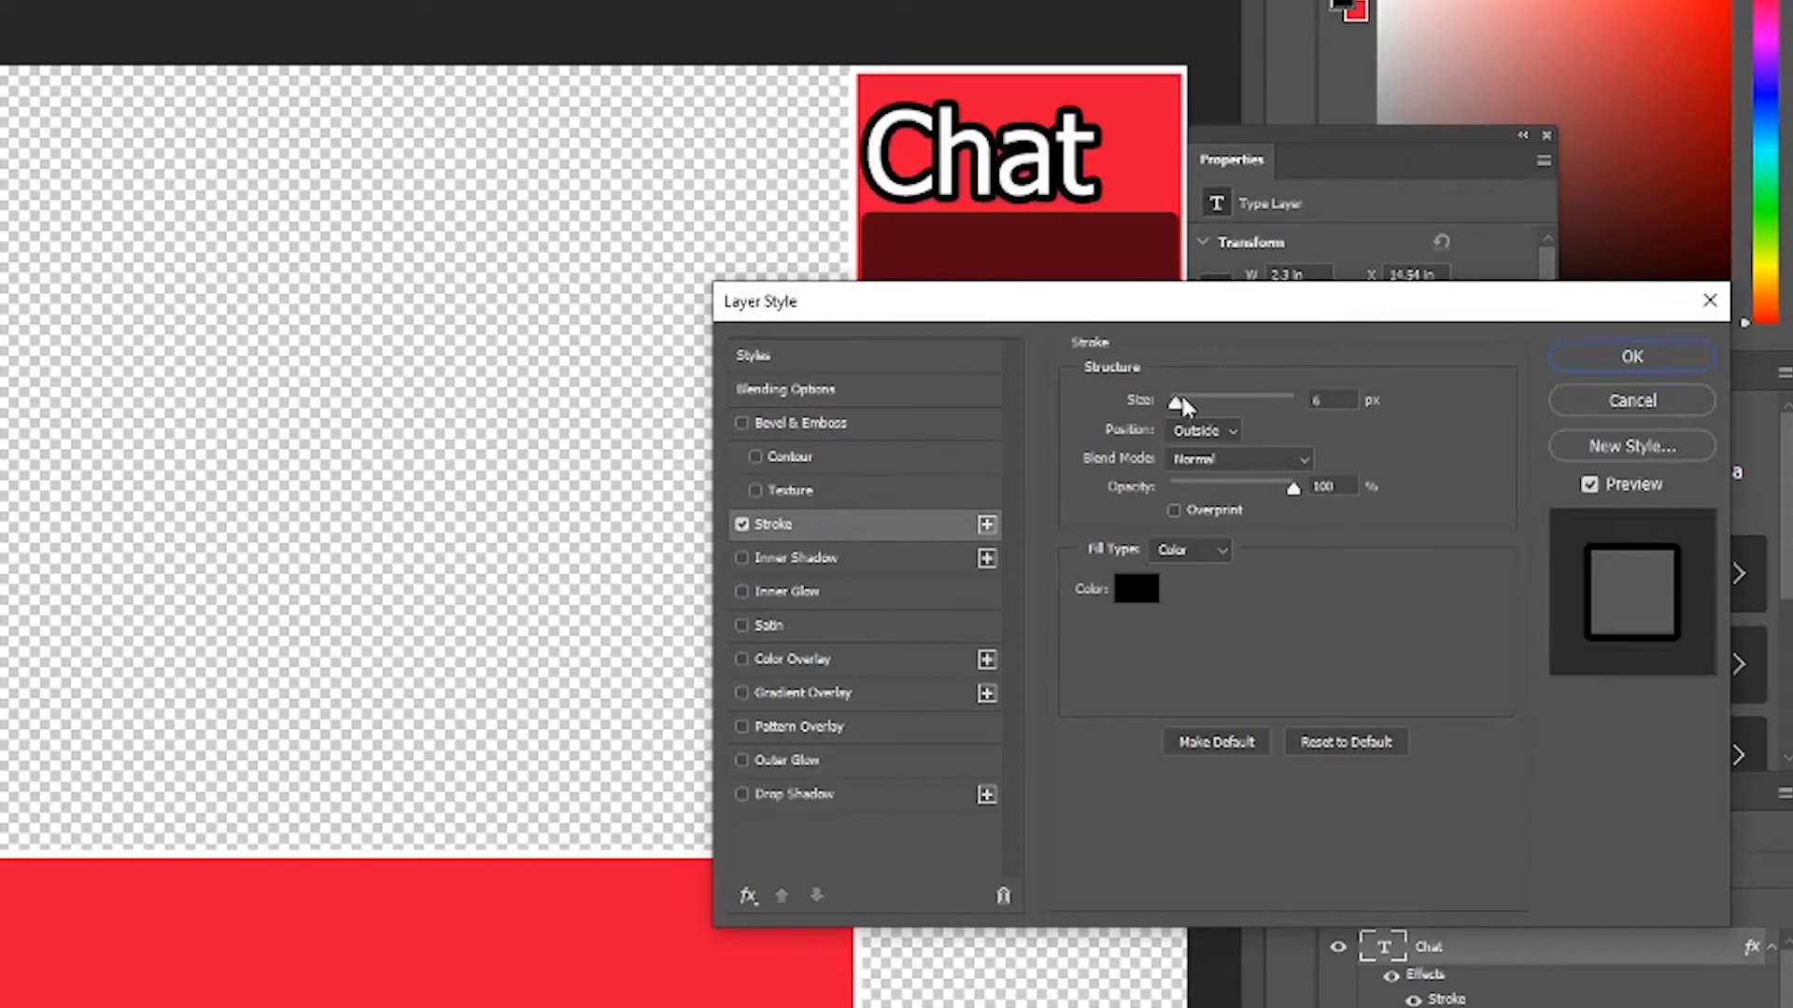
{"action": "mouse_move", "coordinate": [1182, 411]}
{"action": "left_mouse_down"}
{"action": "mouse_move", "coordinate": [1251, 411]}
{"action": "mouse_move", "coordinate": [1174, 400]}
{"action": "left_mouse_up"}
{"action": "left_click", "coordinate": [1581, 356]}
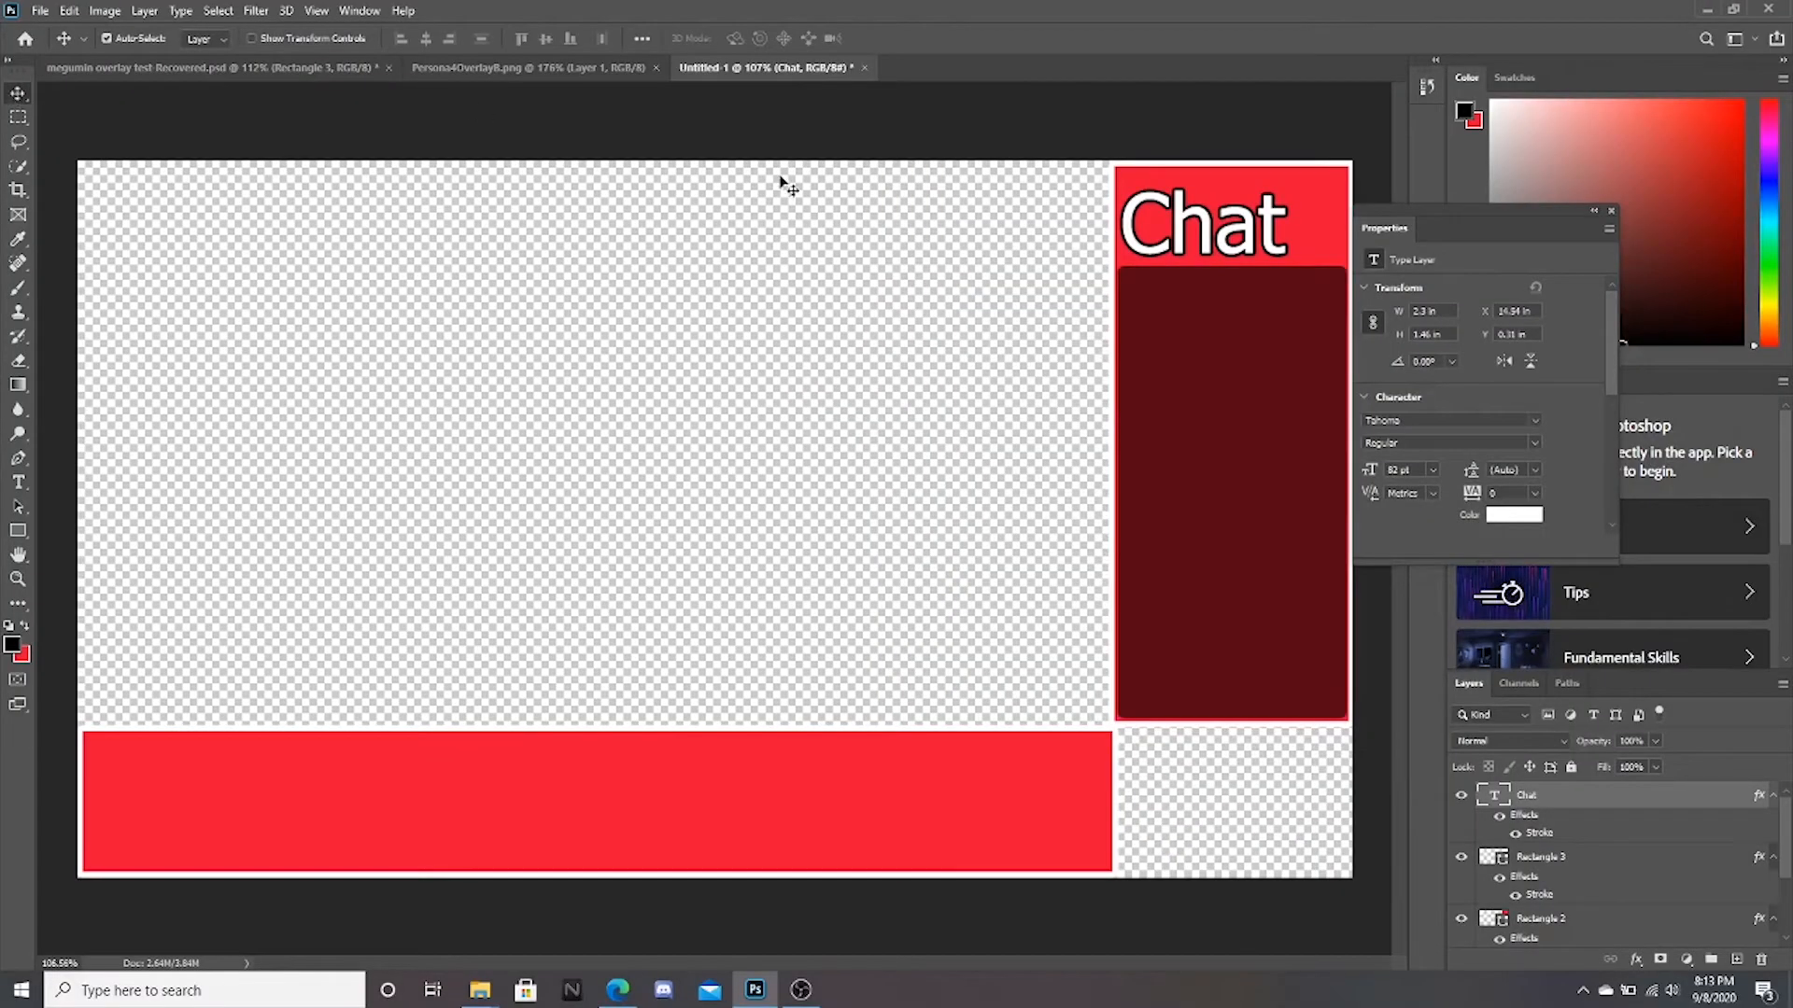
{"action": "left_click_drag", "start_coordinate": [1241, 234], "coordinate": [1249, 240]}
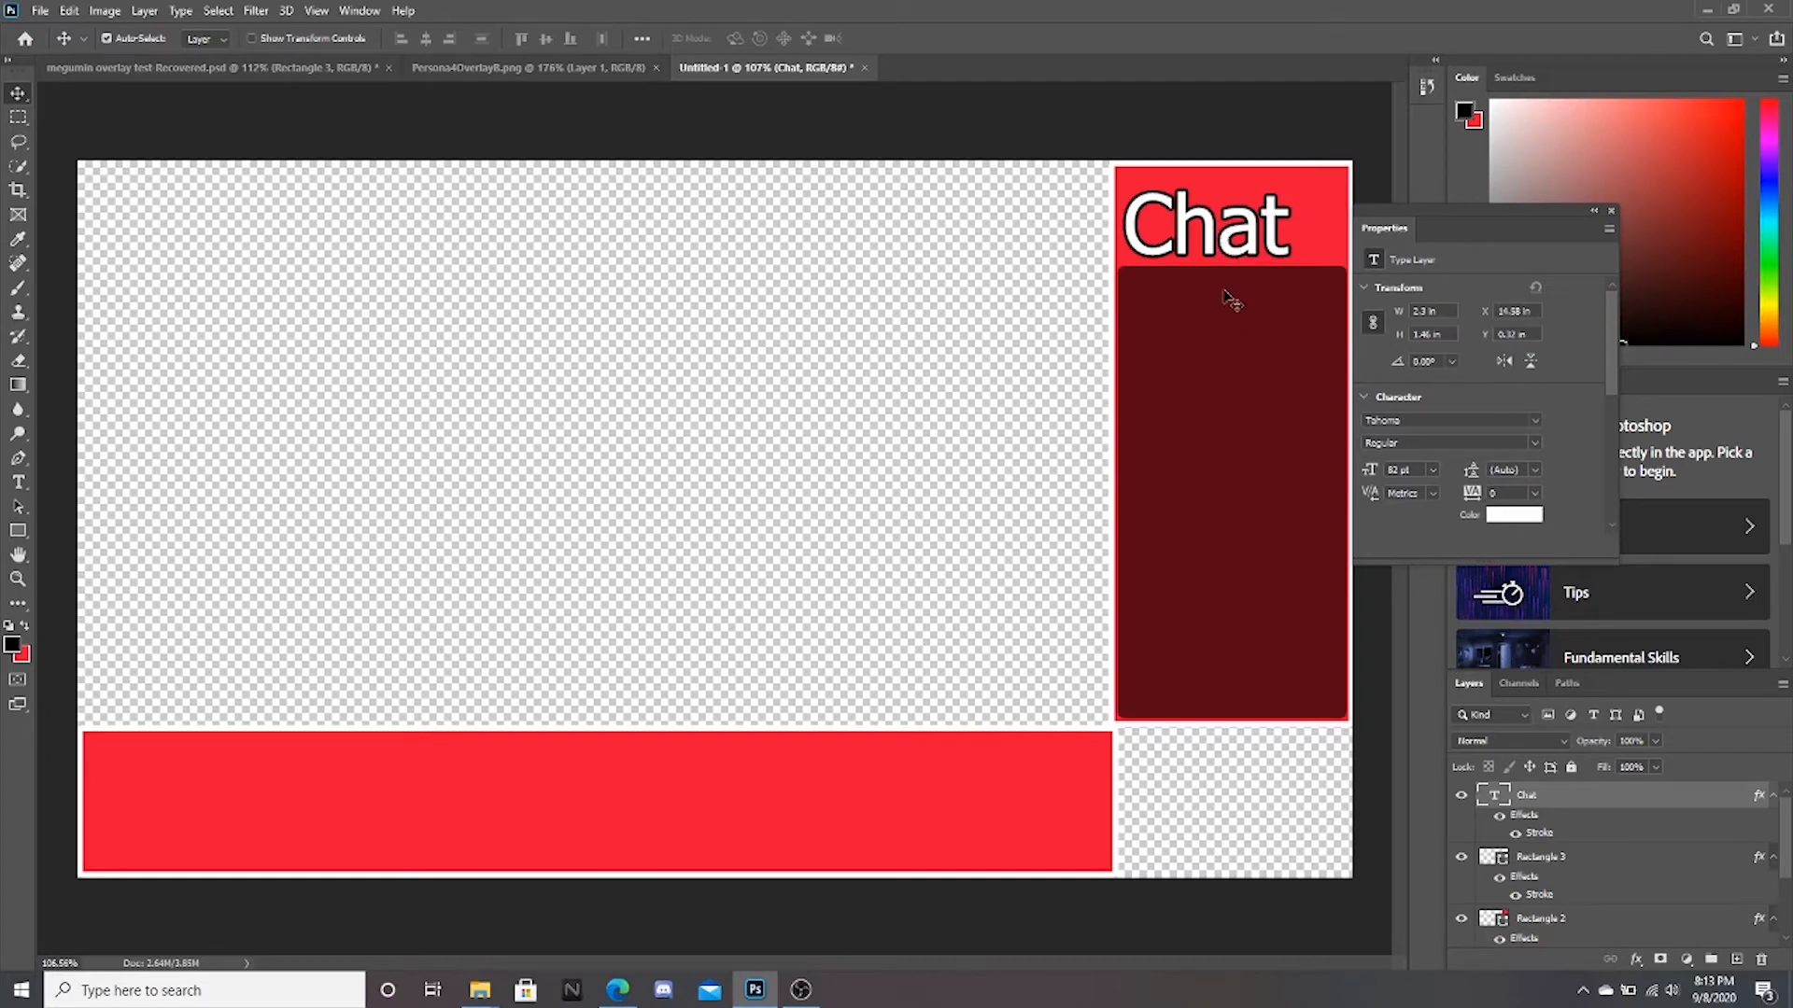
- Examine the chat header and bottom bar of the megumin example overlay for comparison
{"action": "left_click", "coordinate": [475, 70]}
{"action": "left_click", "coordinate": [368, 71]}
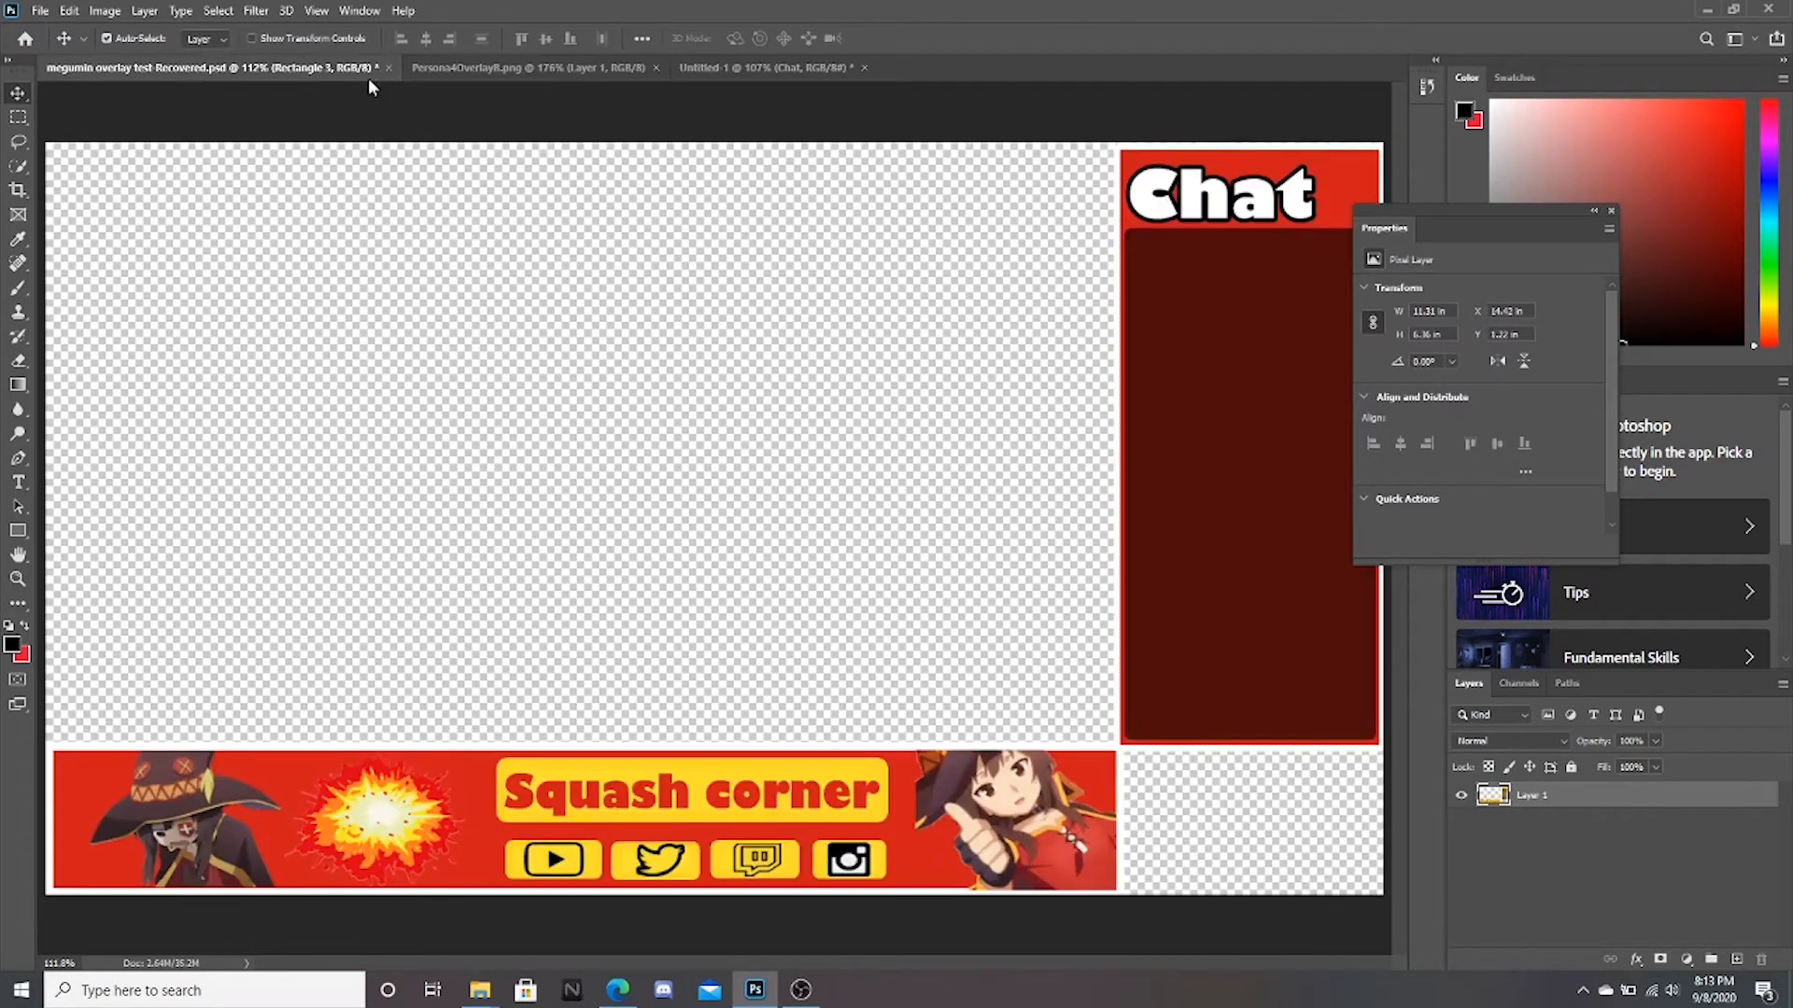
- Return to the Untitled-1 overlay, select the red bottom bar and place a duplicate of it above the original
{"action": "left_click", "coordinate": [723, 69]}
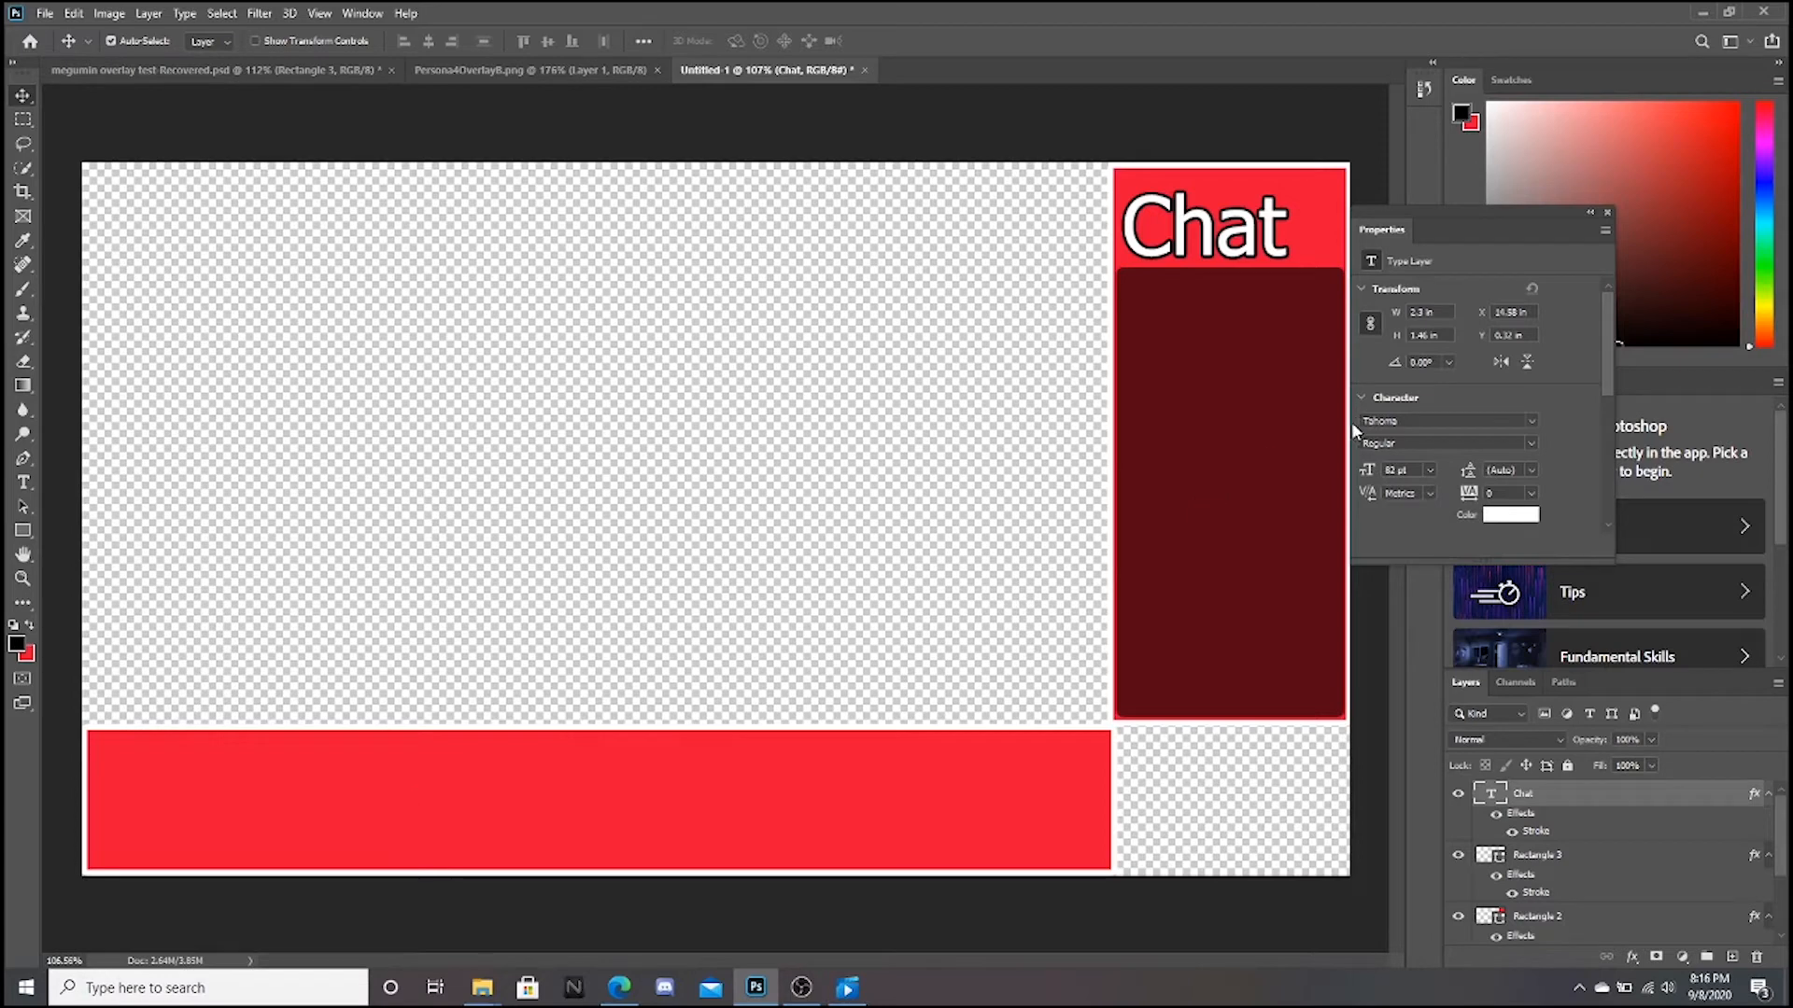
{"action": "scroll", "coordinate": [1595, 851], "scroll_direction": "down", "scroll_amount": 1}
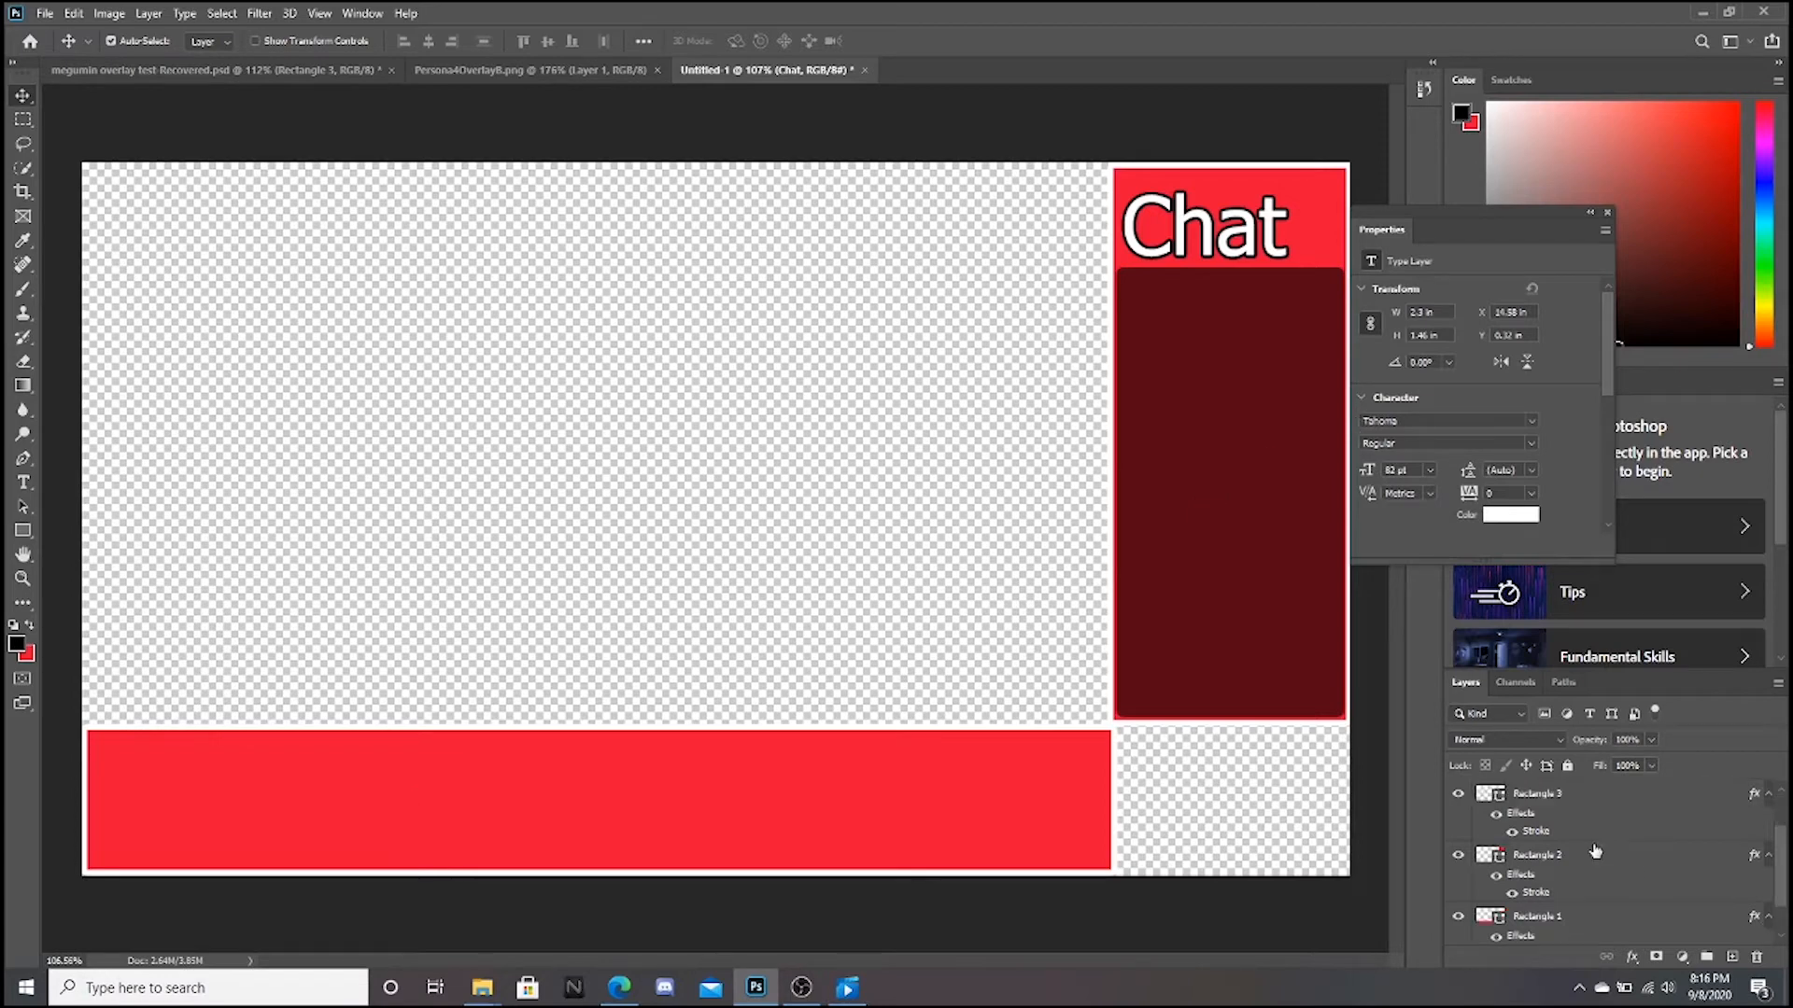
{"action": "left_click", "coordinate": [1629, 932]}
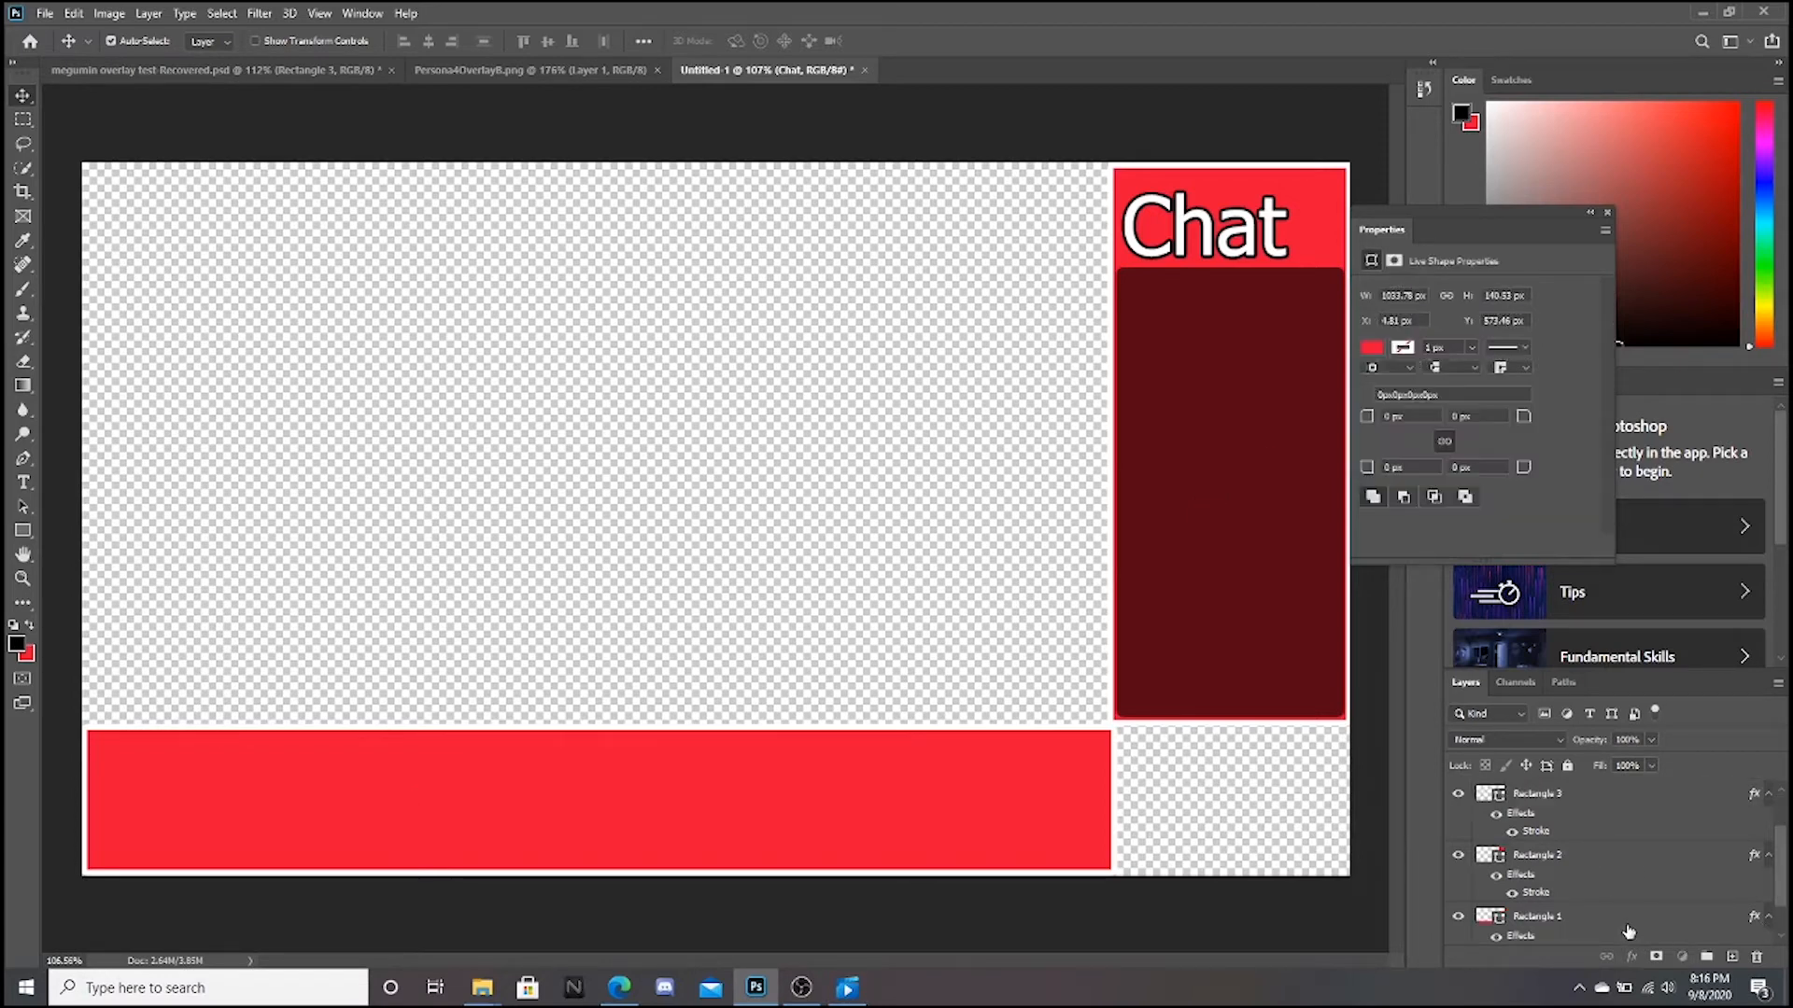
{"action": "scroll", "coordinate": [1630, 929], "scroll_direction": "down", "scroll_amount": 1}
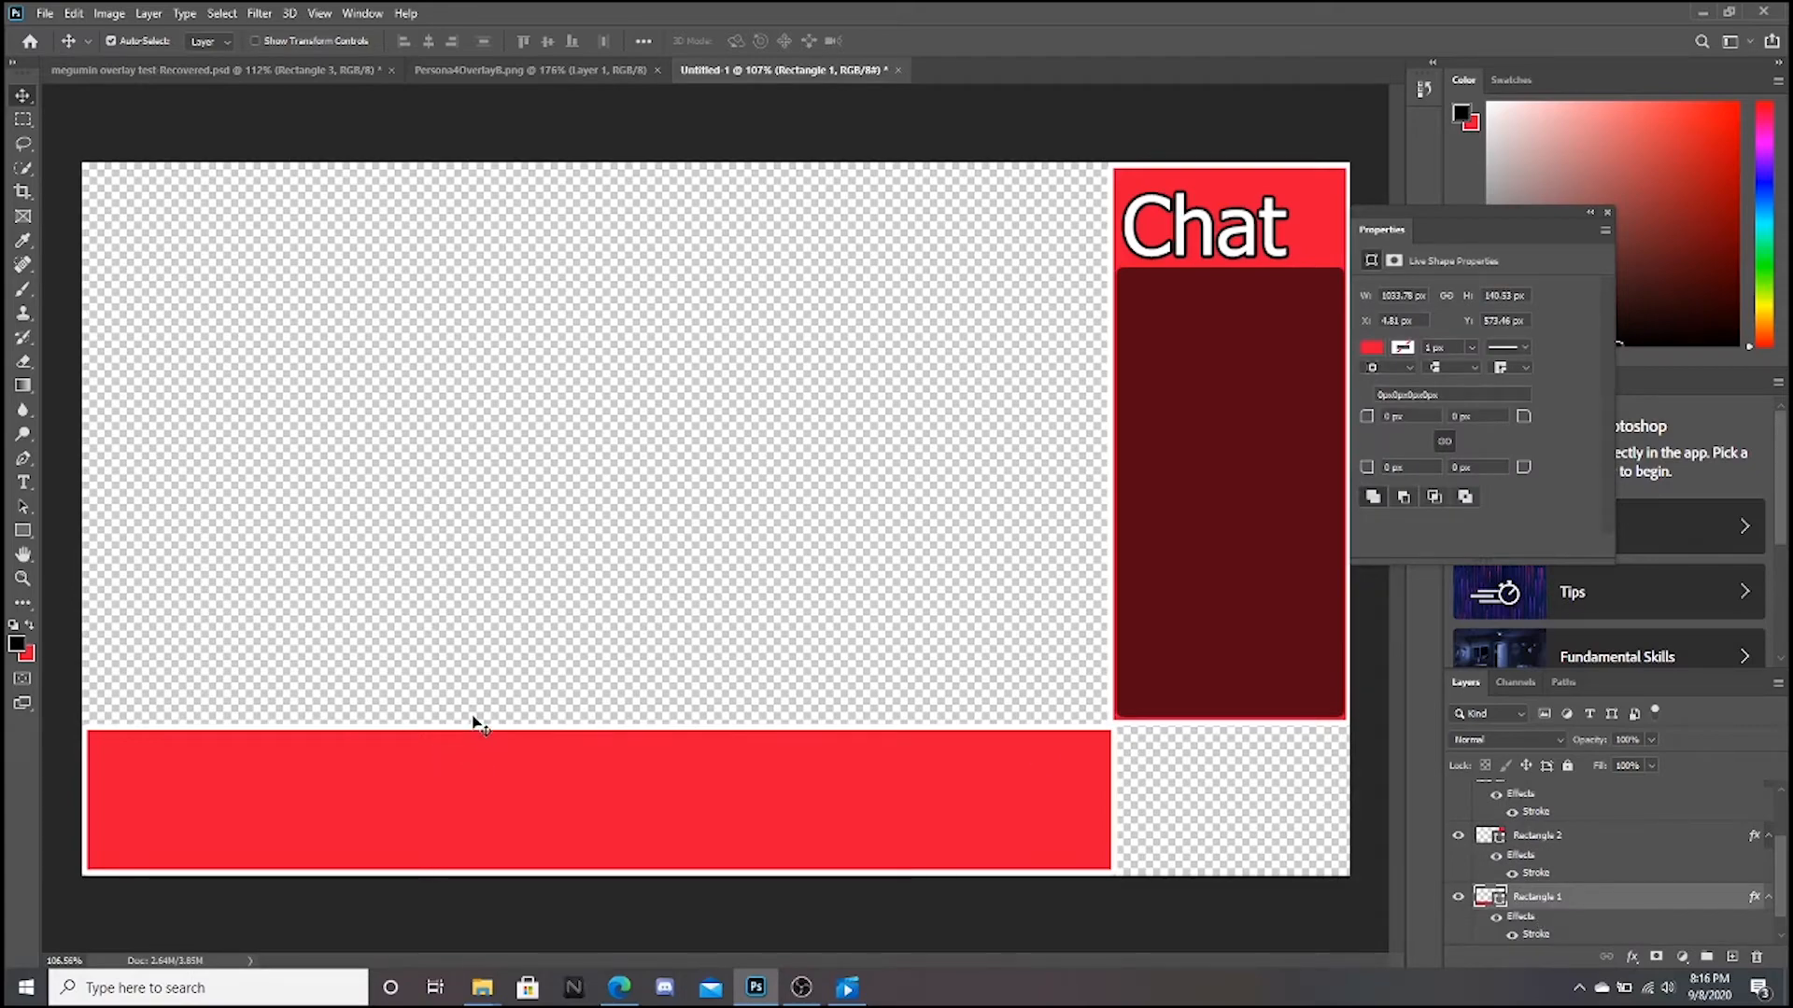
{"action": "key", "text": "alt+d"}
{"action": "left_click", "coordinate": [544, 611]}
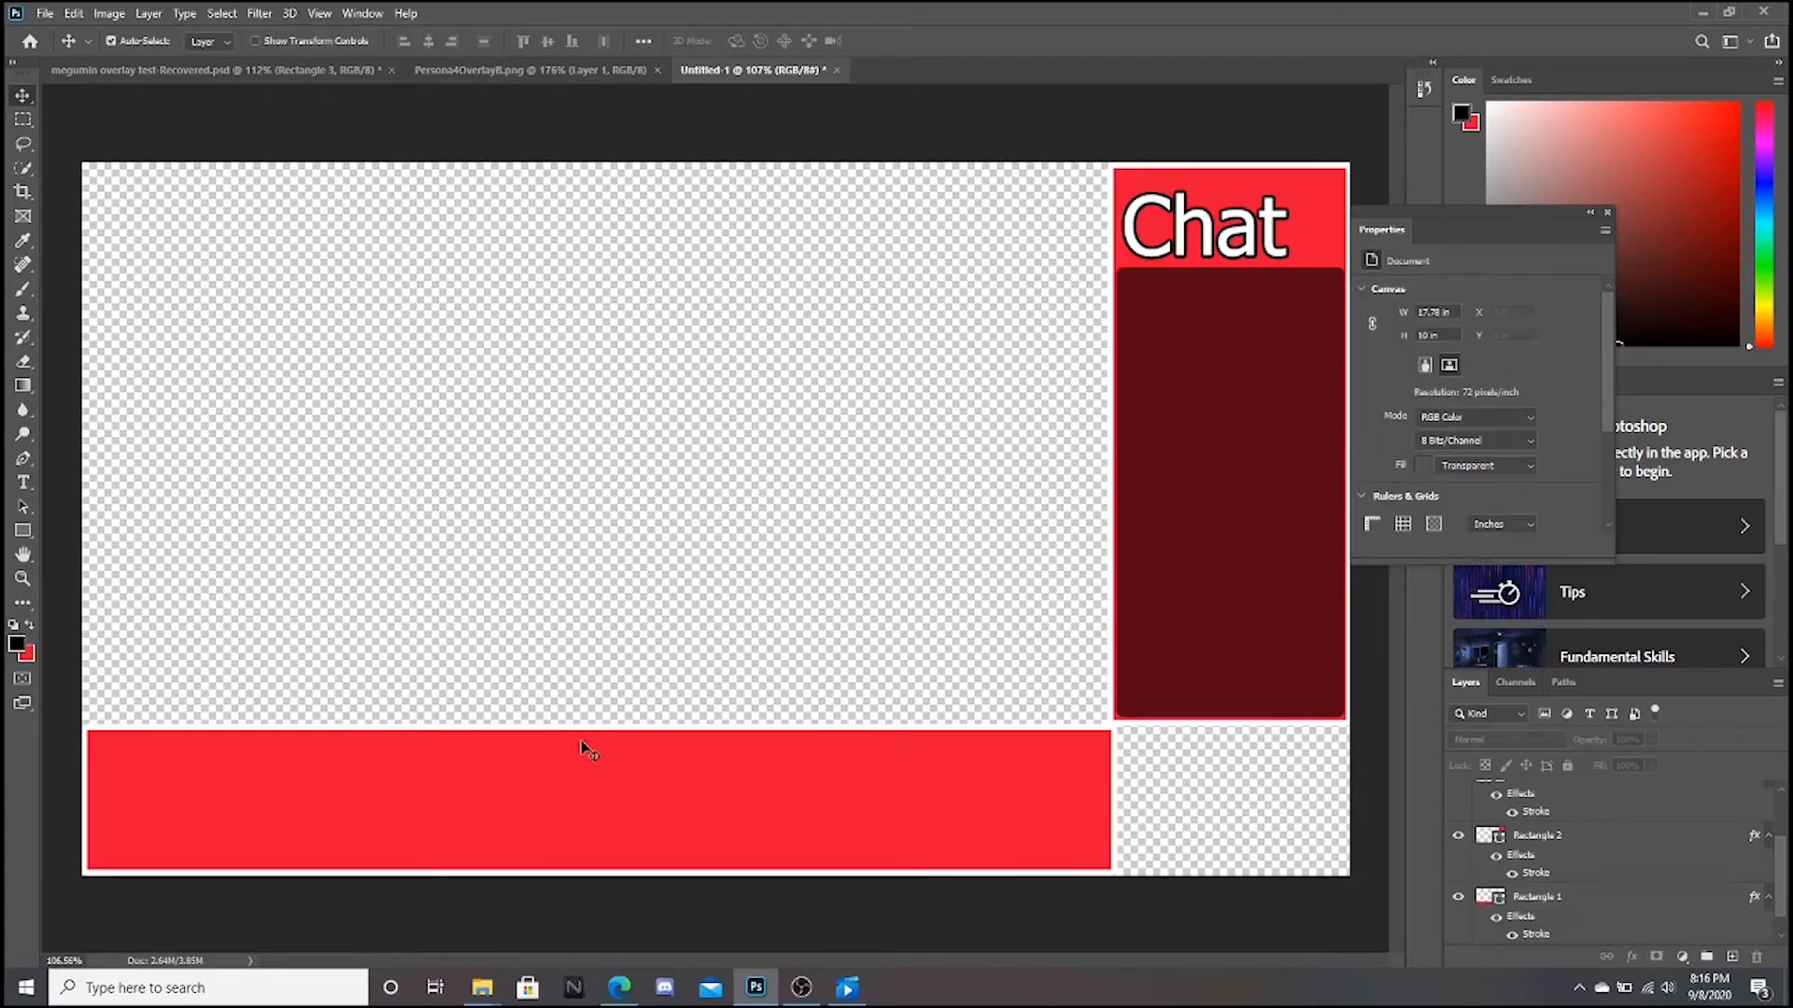
{"action": "left_click", "coordinate": [600, 791]}
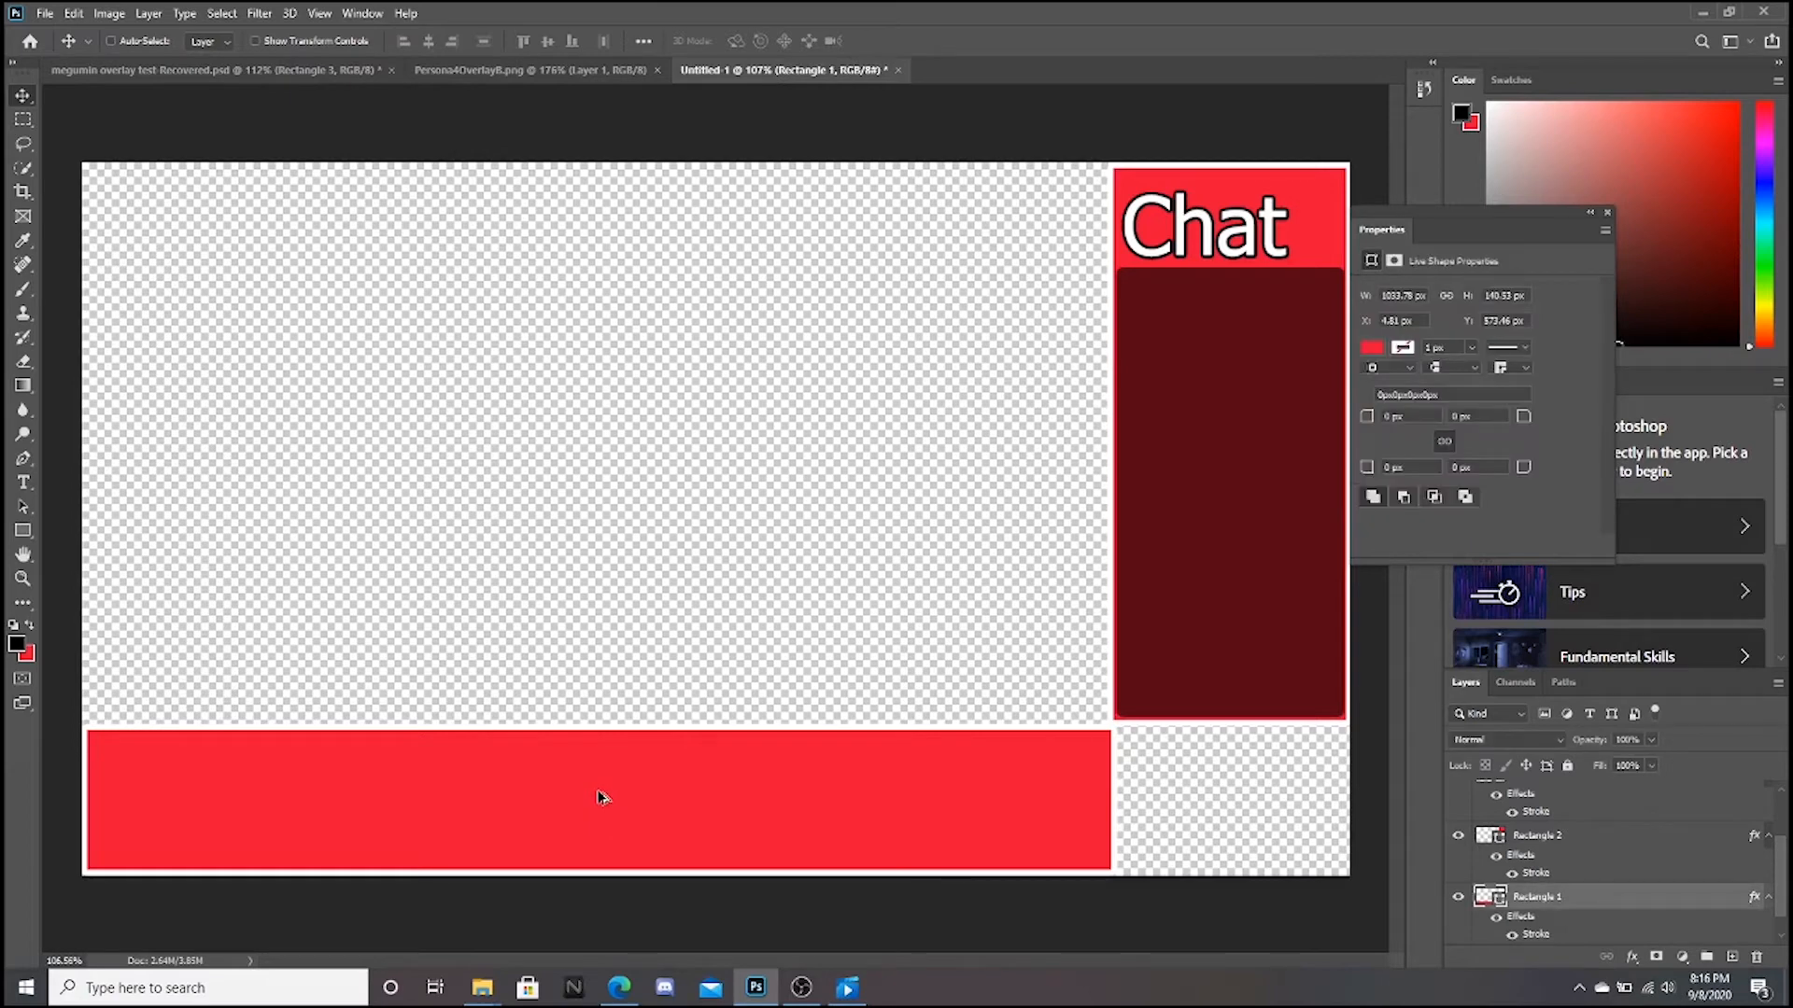
{"action": "left_click_drag", "start_coordinate": [600, 796], "coordinate": [581, 566]}
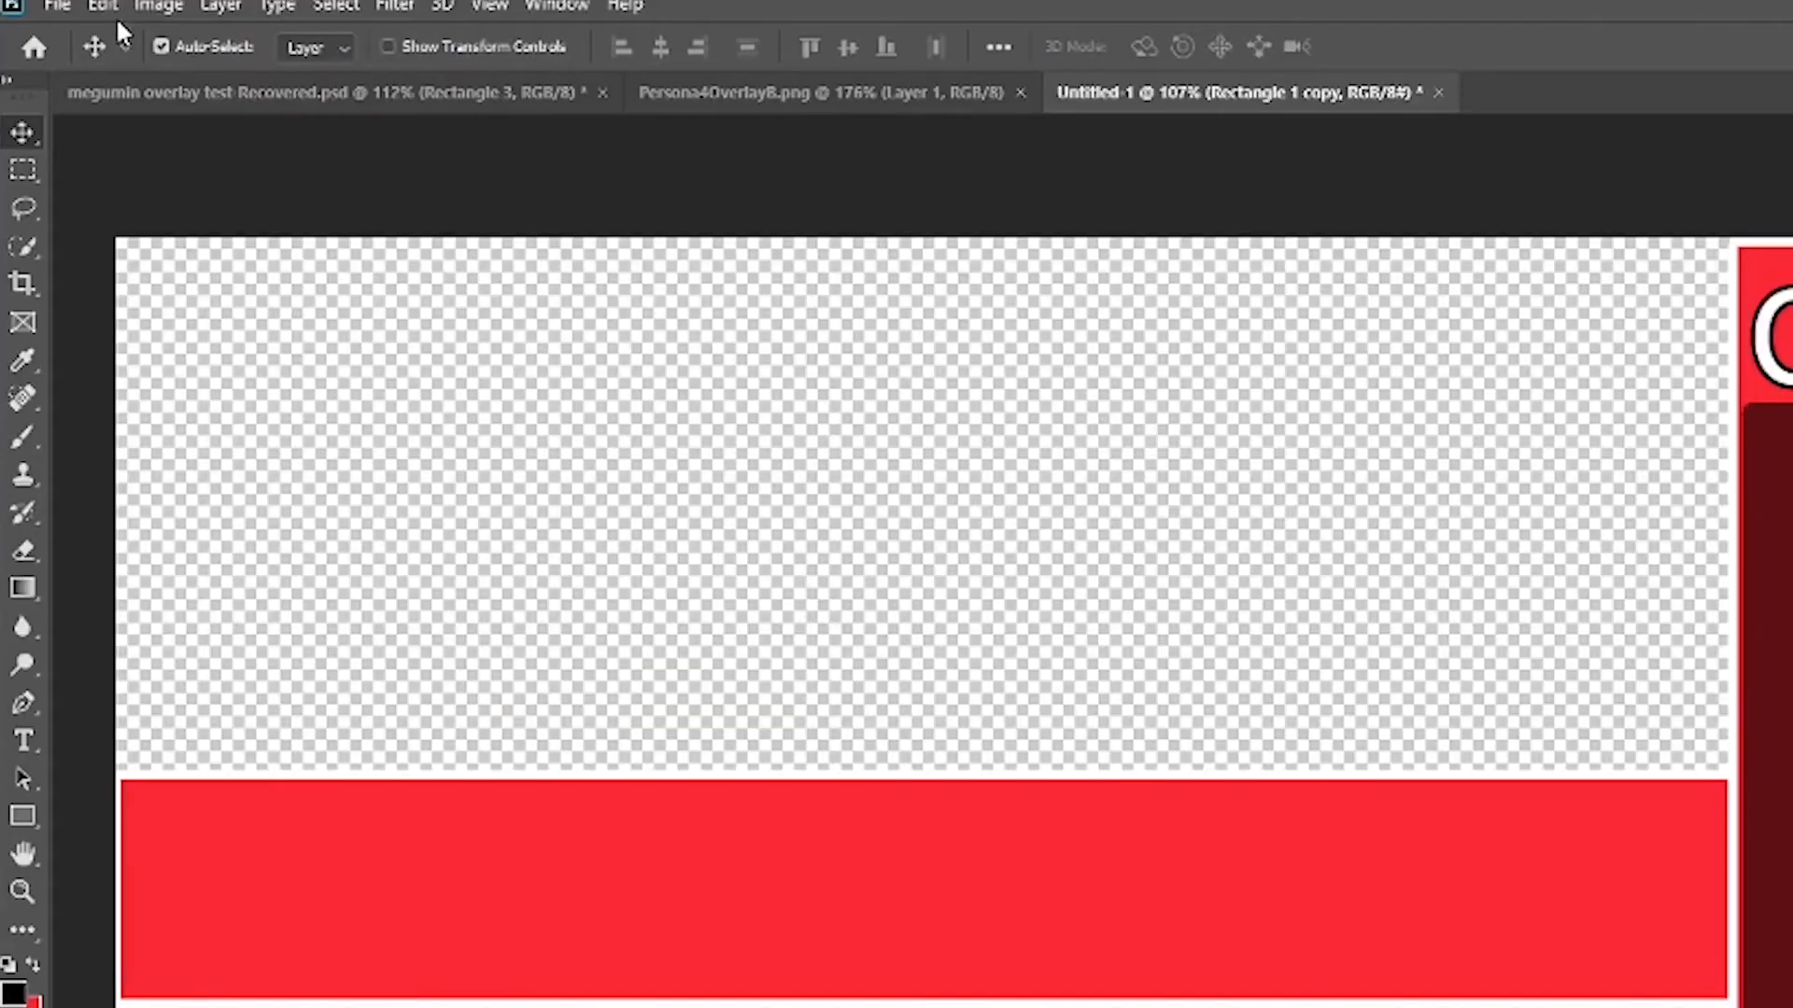
- Rotate the copied red bar about 90 degrees counter-clockwise into a vertical strip and hide its layer
{"action": "left_click", "coordinate": [77, 14]}
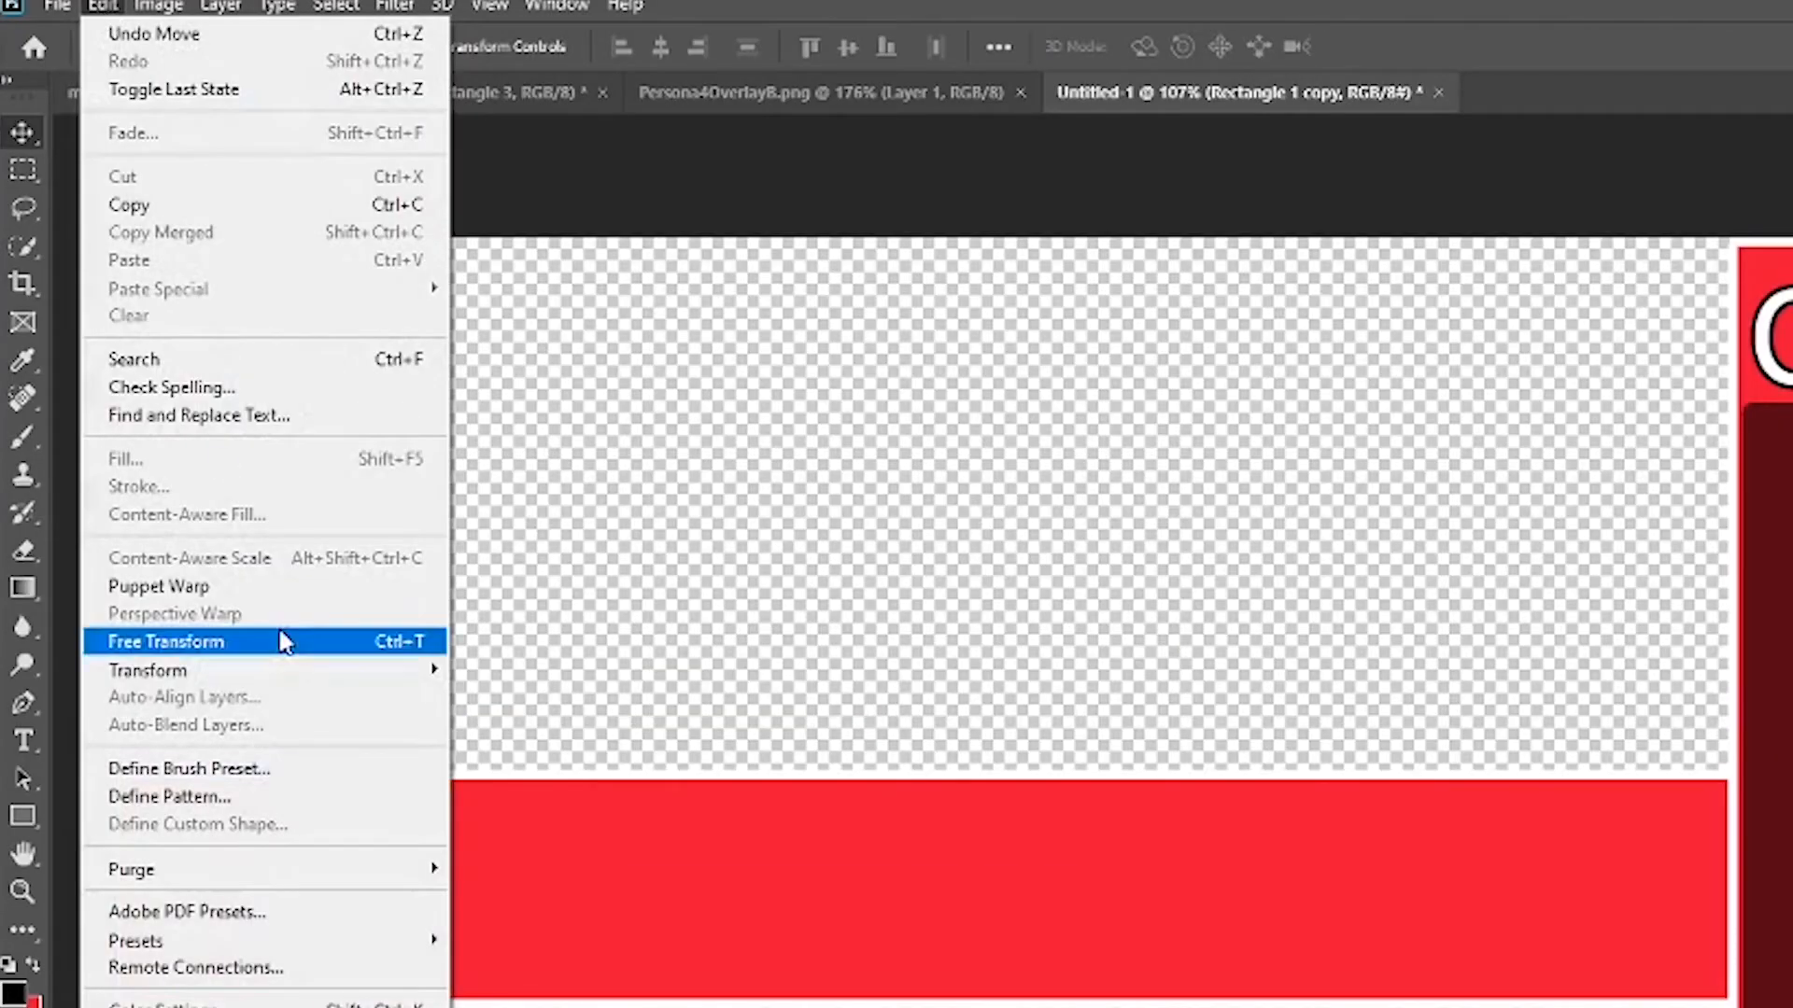
{"action": "mouse_move", "coordinate": [238, 680]}
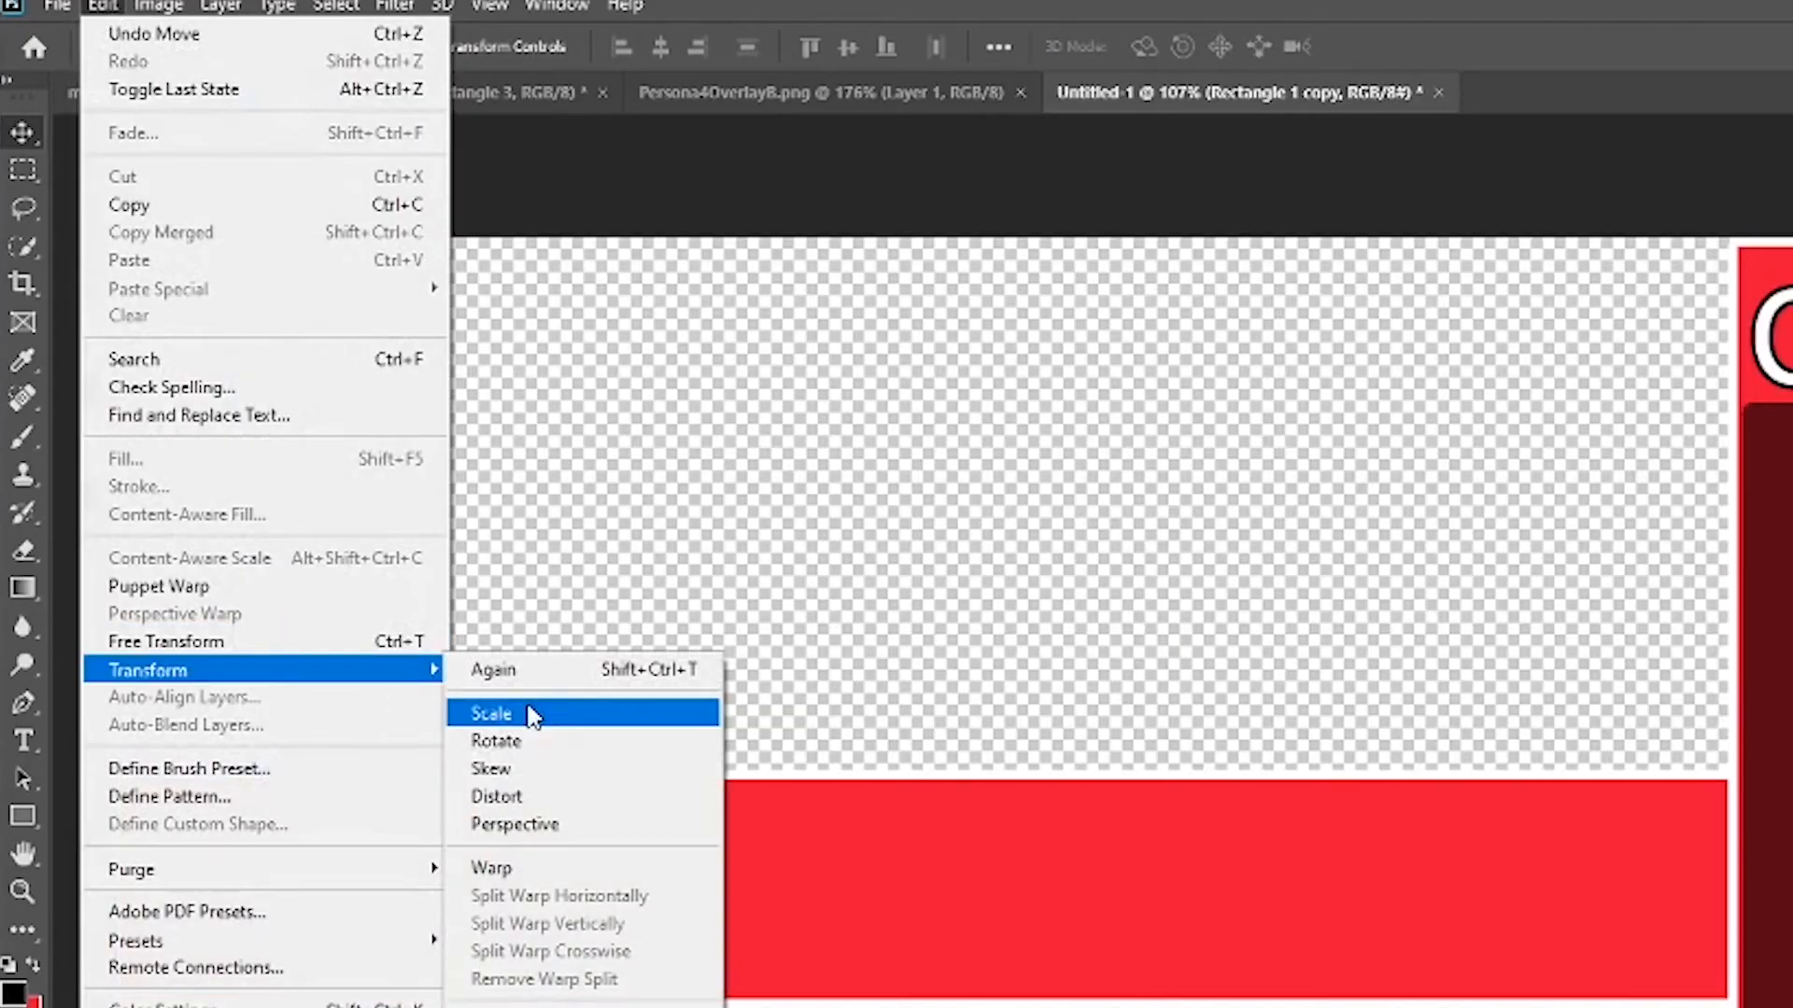
{"action": "left_click", "coordinate": [573, 744]}
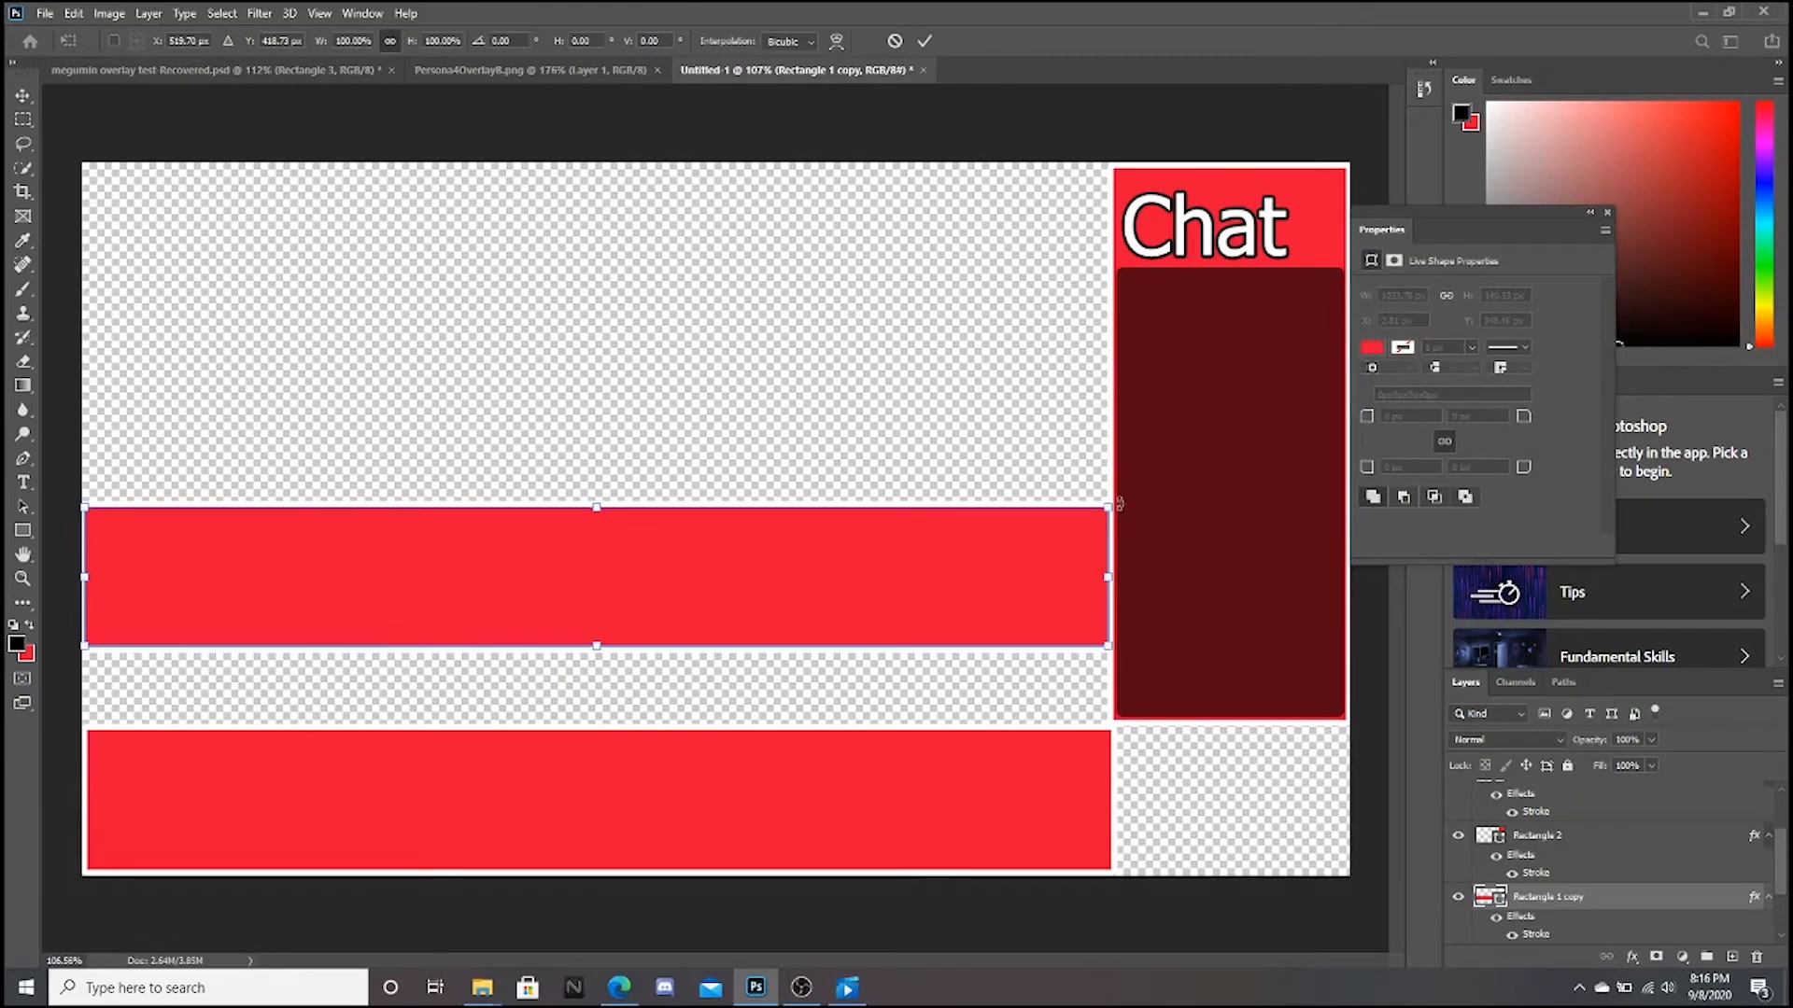
{"action": "left_click_drag", "start_coordinate": [1120, 504], "coordinate": [563, 356]}
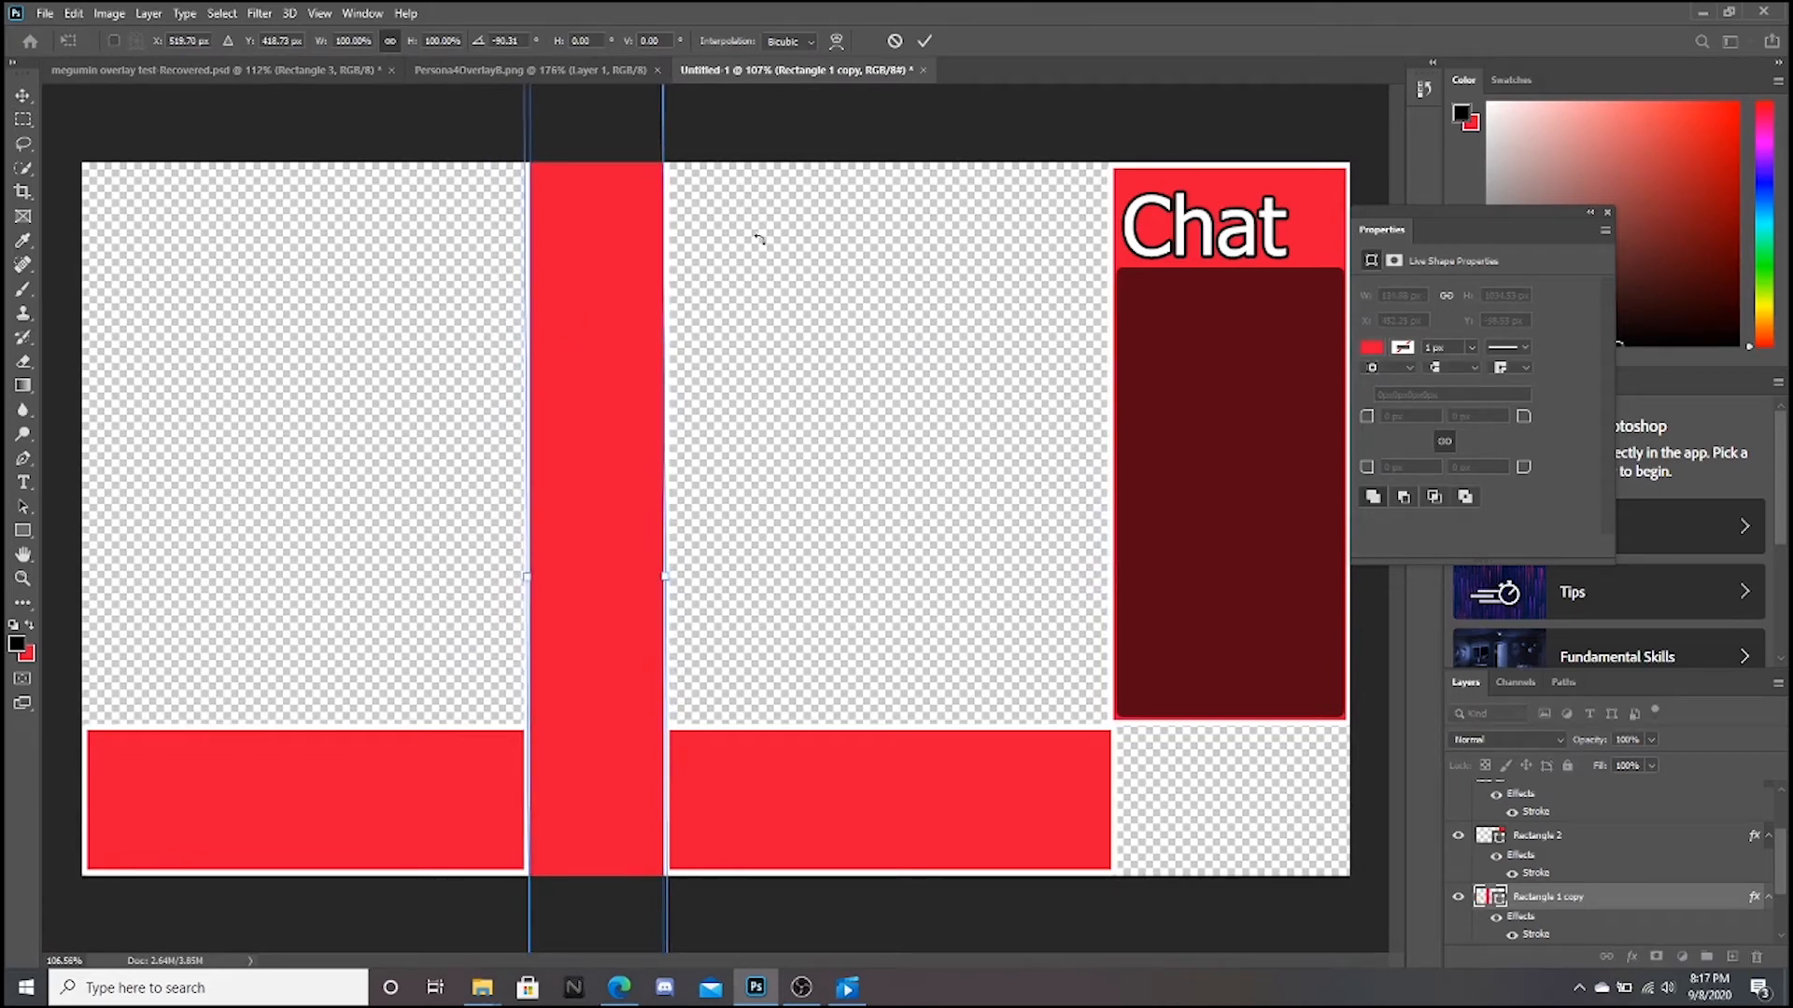
{"action": "key", "text": "Return"}
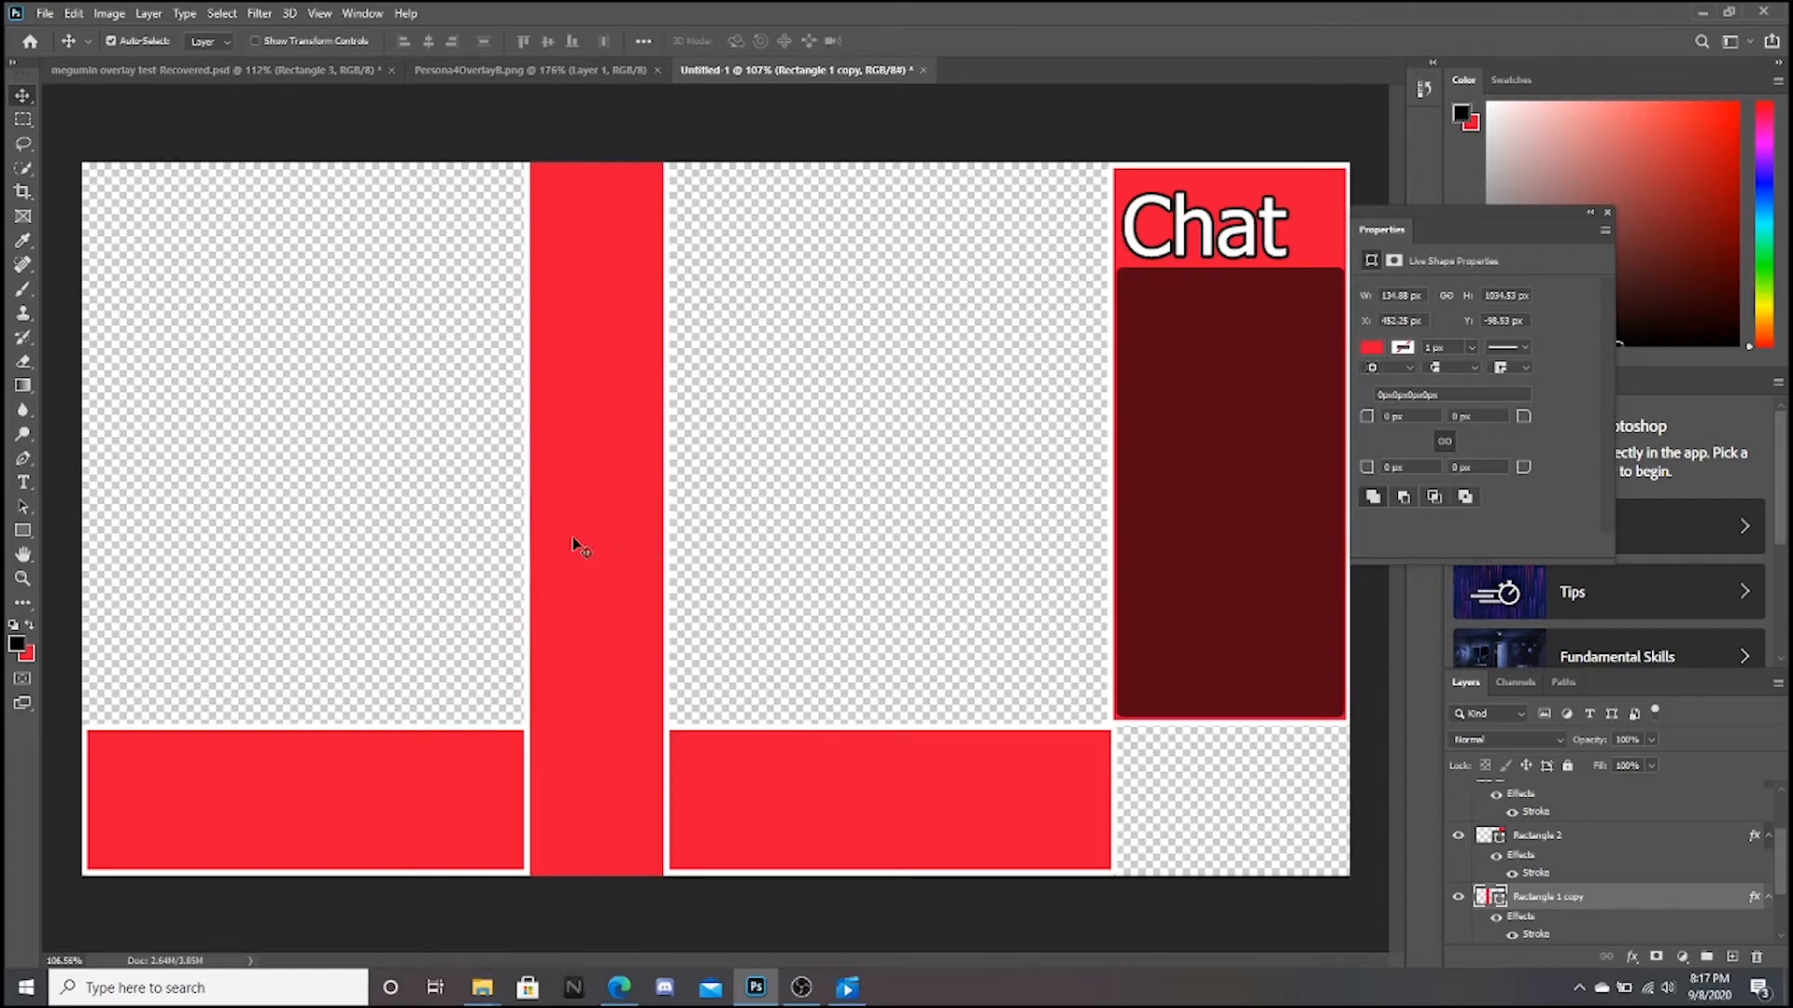
{"action": "left_click", "coordinate": [1459, 898]}
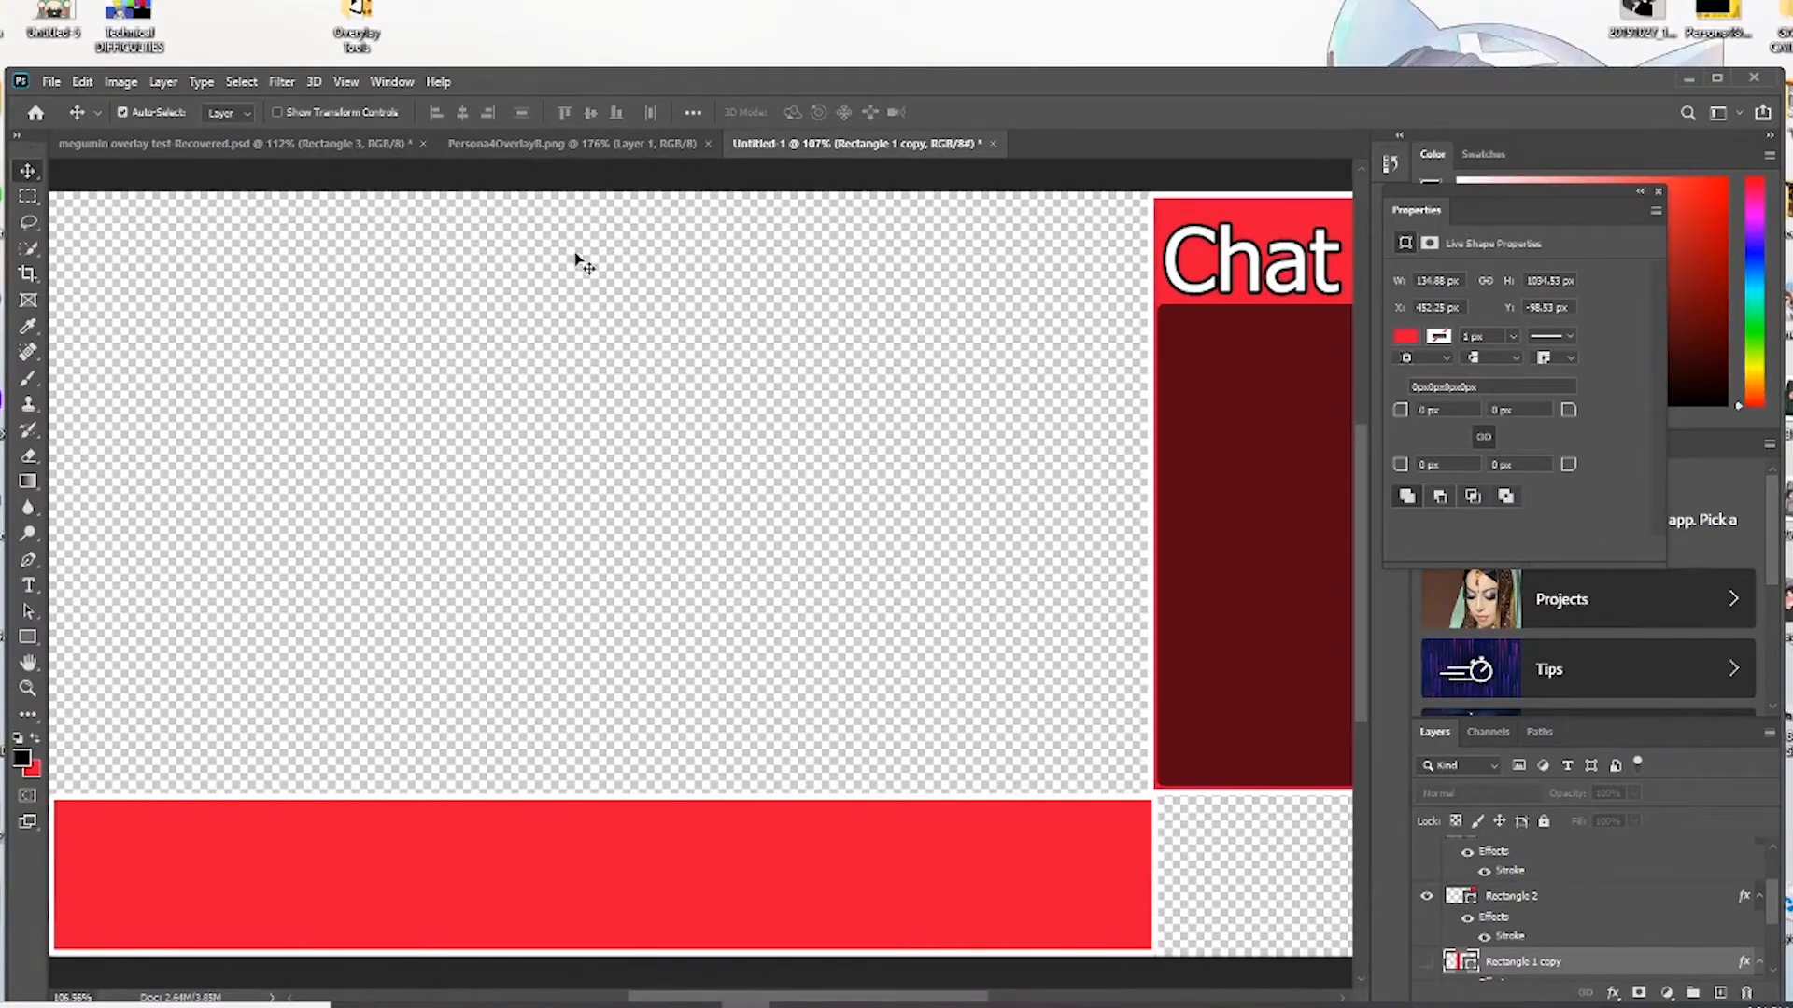
- Open the Halloween pattern background from the Overylay Tools folder as its own document and unlock its background layer
{"action": "double_click", "coordinate": [373, 30]}
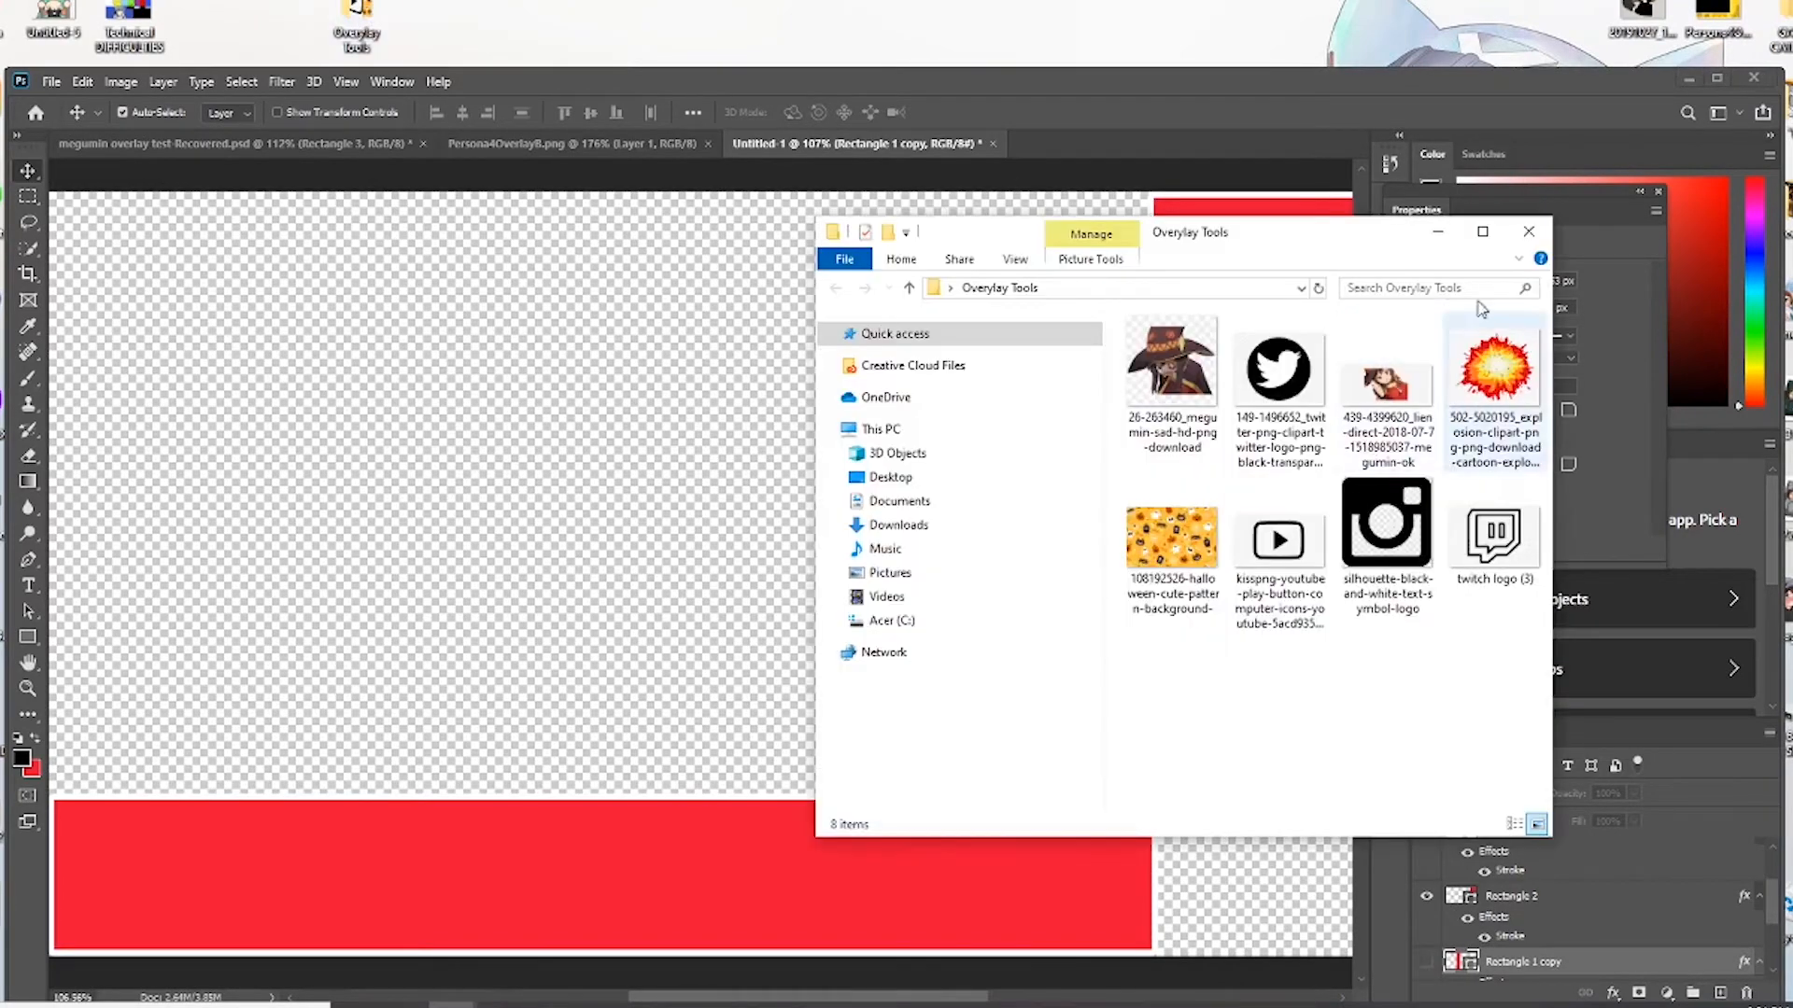
{"action": "left_click", "coordinate": [1527, 234]}
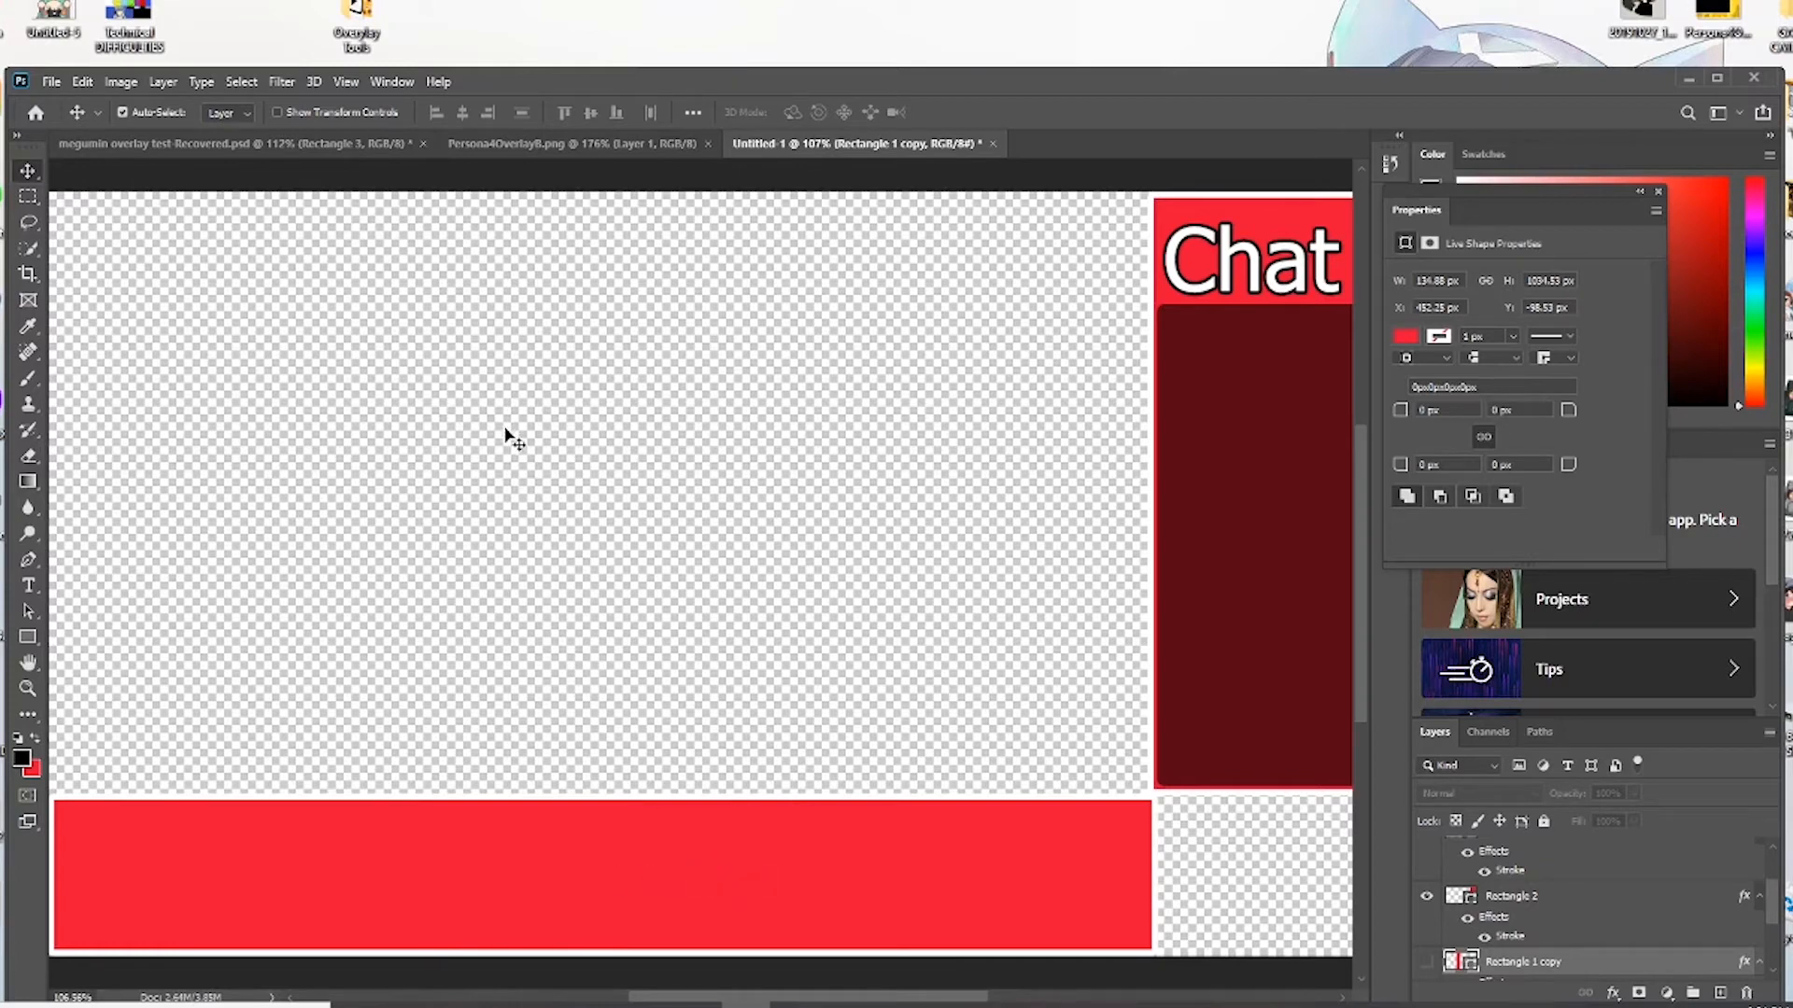
{"action": "double_click", "coordinate": [374, 13]}
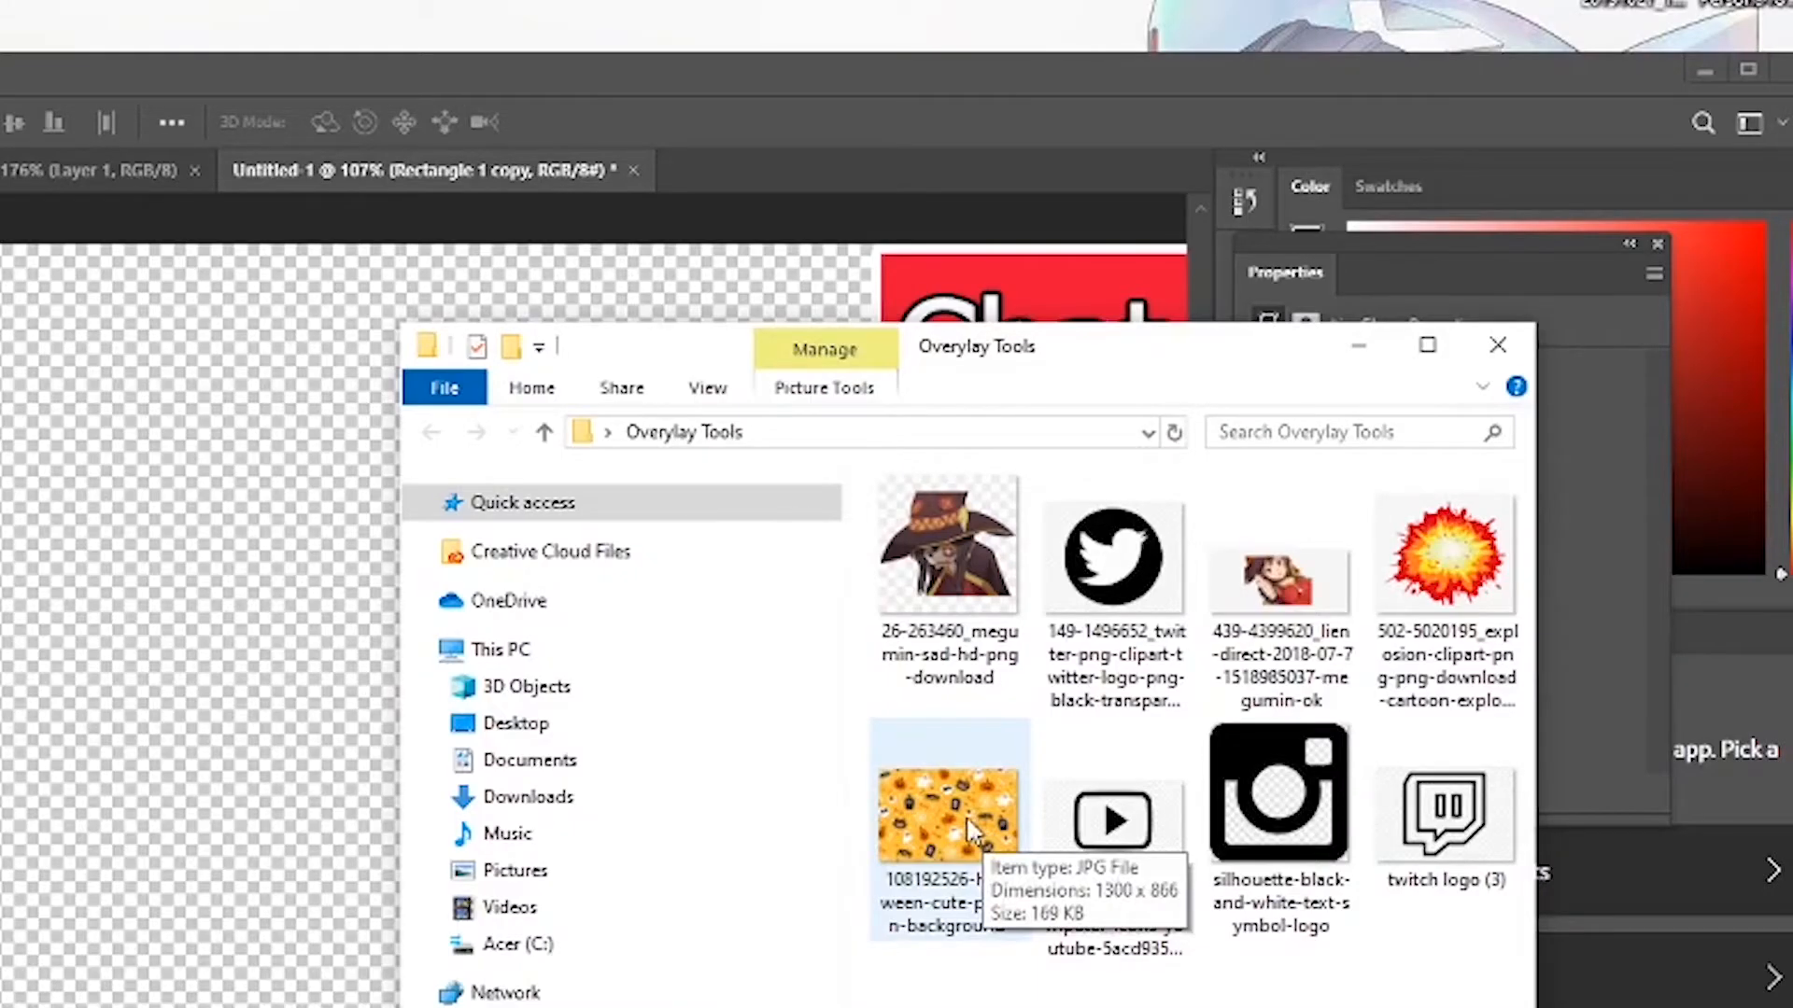
{"action": "left_click_drag", "start_coordinate": [1204, 569], "coordinate": [609, 142]}
{"action": "left_click_drag", "start_coordinate": [758, 168], "coordinate": [754, 168]}
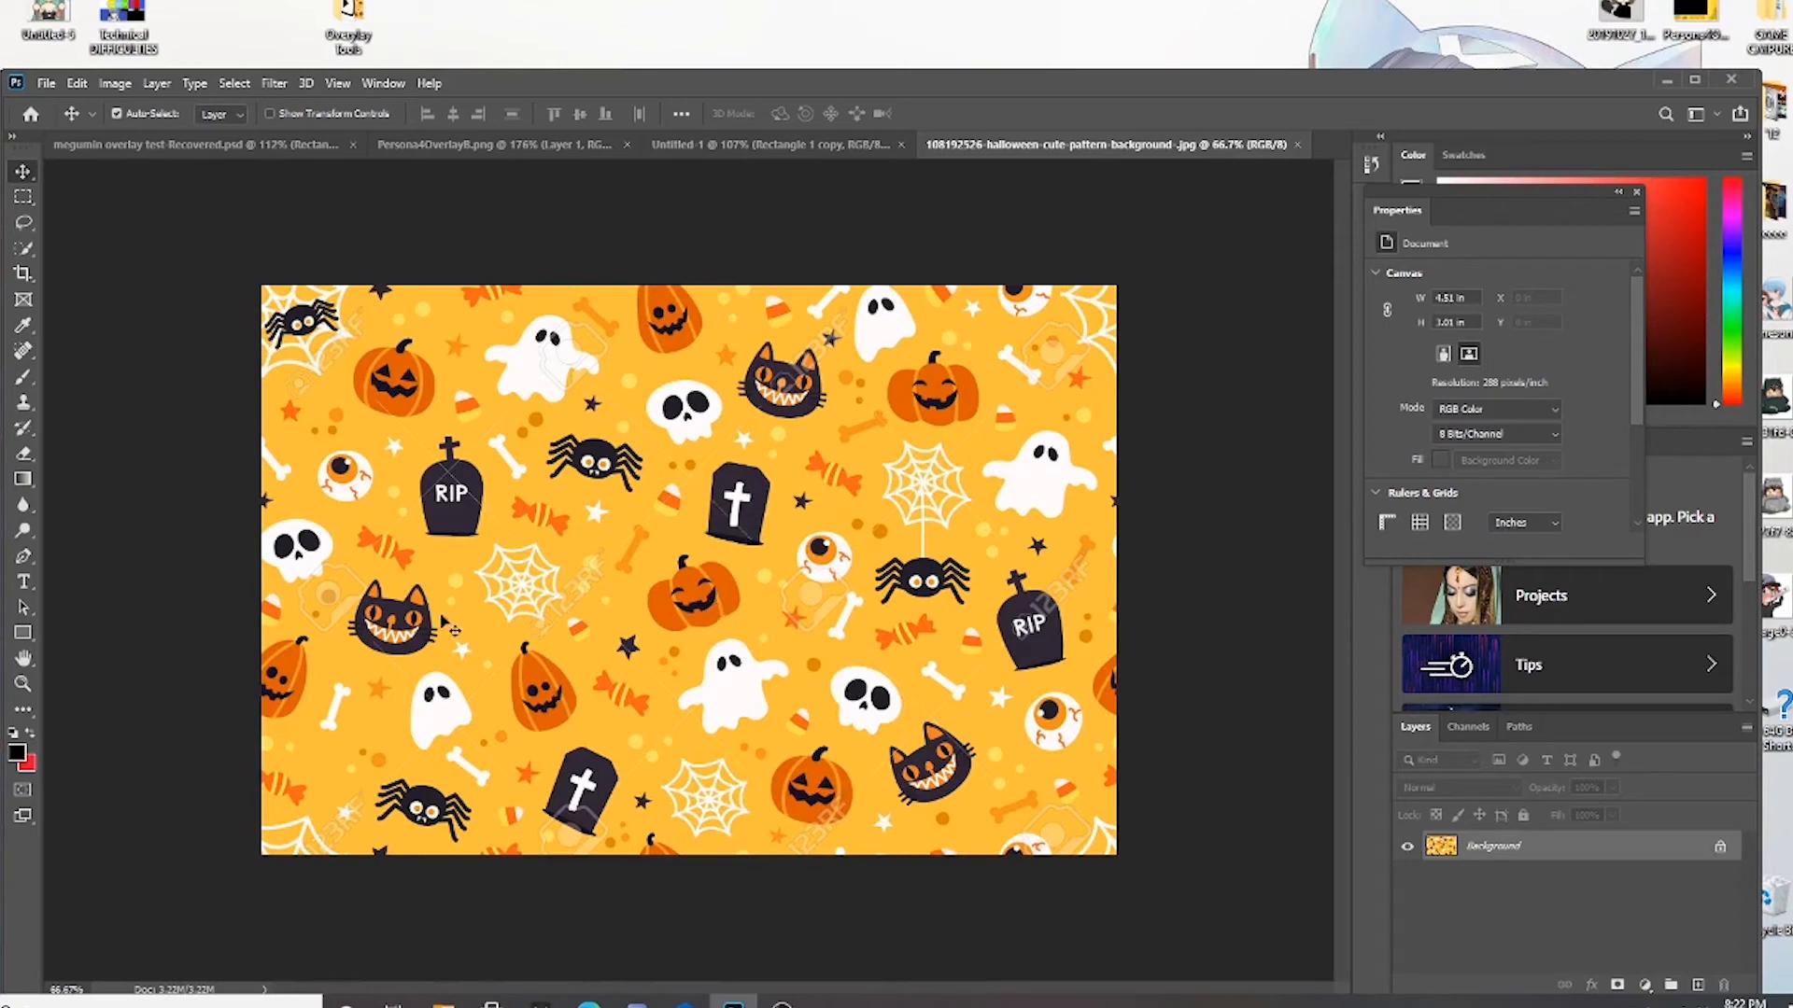
{"action": "left_click", "coordinate": [1720, 850]}
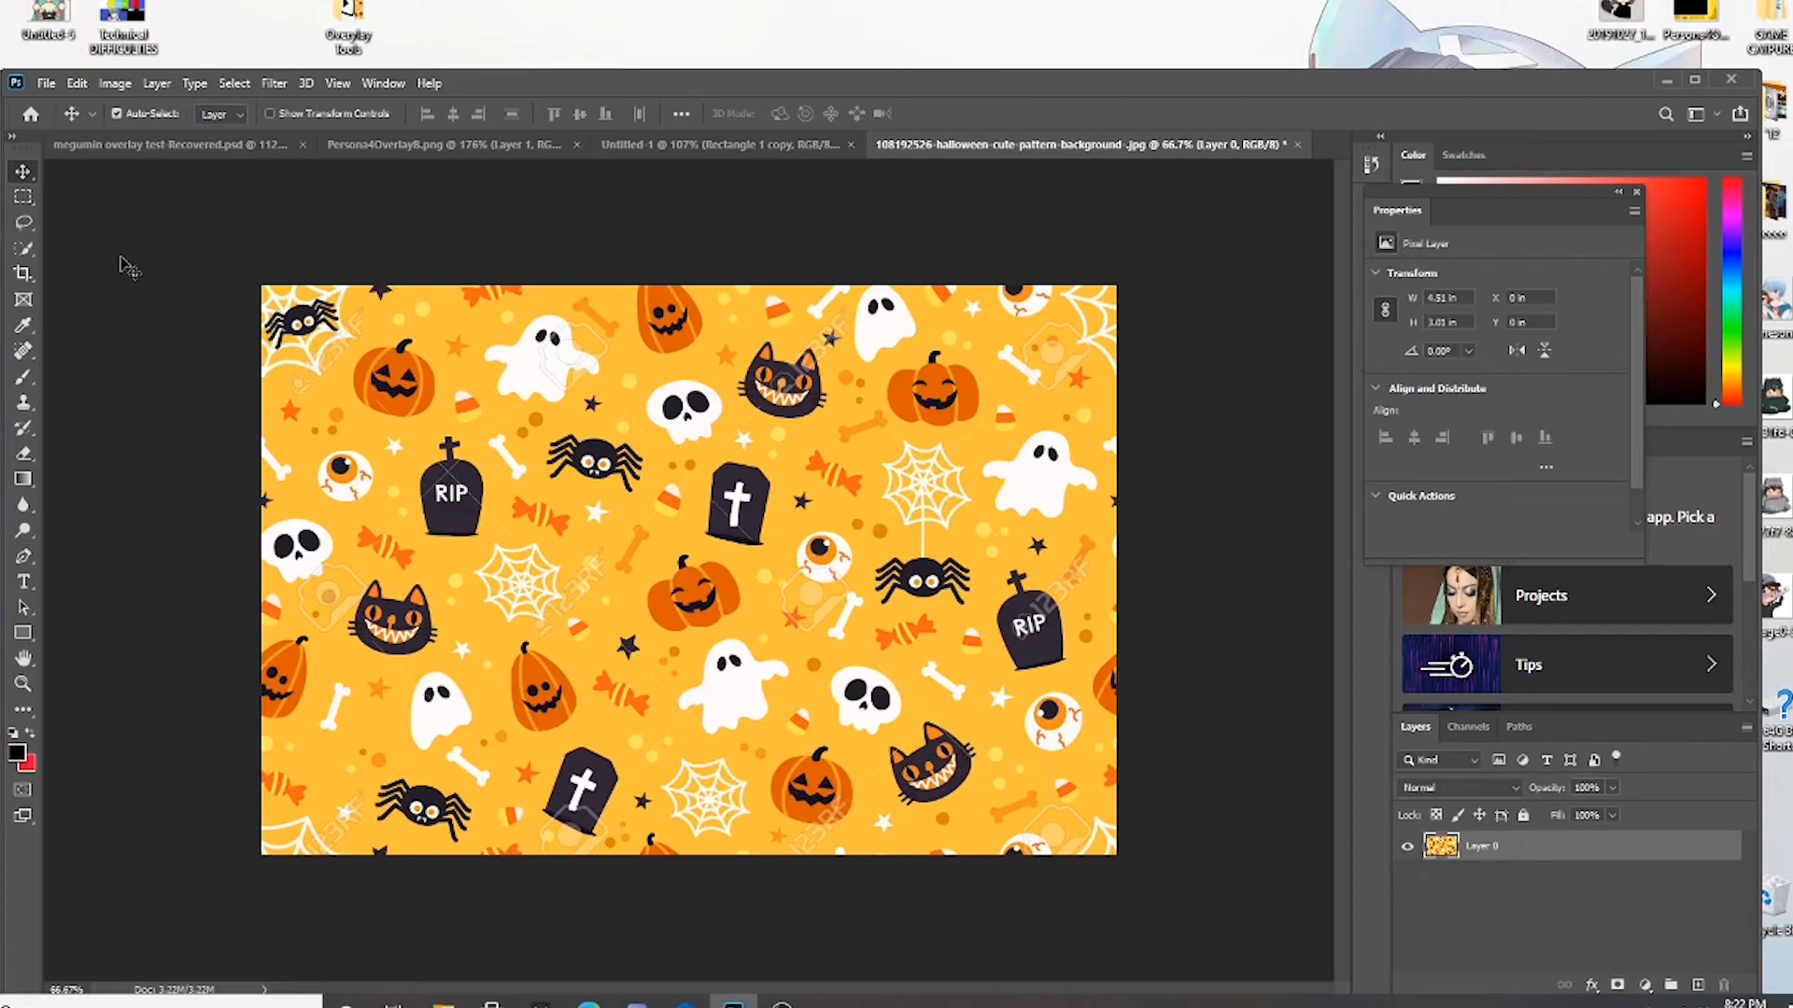
- Bring the Halloween pattern into the Untitled-1 overlay, scale it to about 16% and position it inside the red bottom bar
{"action": "left_click_drag", "start_coordinate": [487, 512], "coordinate": [635, 429]}
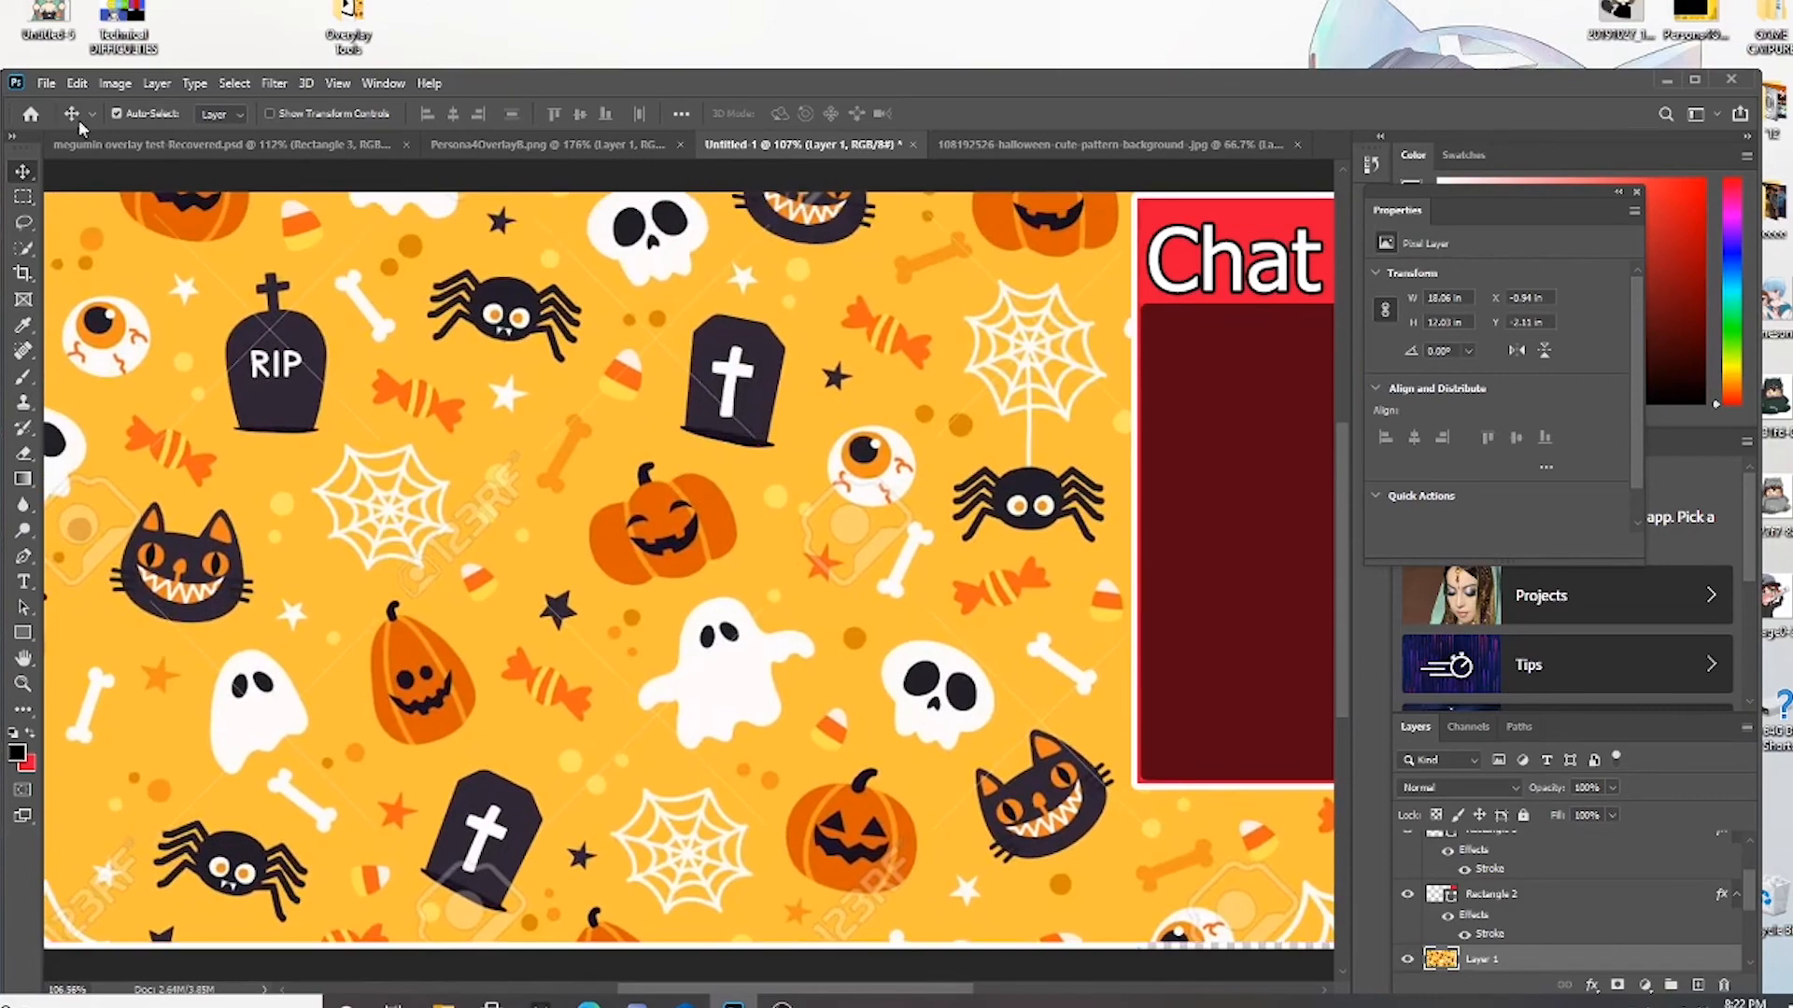
{"action": "left_click", "coordinate": [77, 83]}
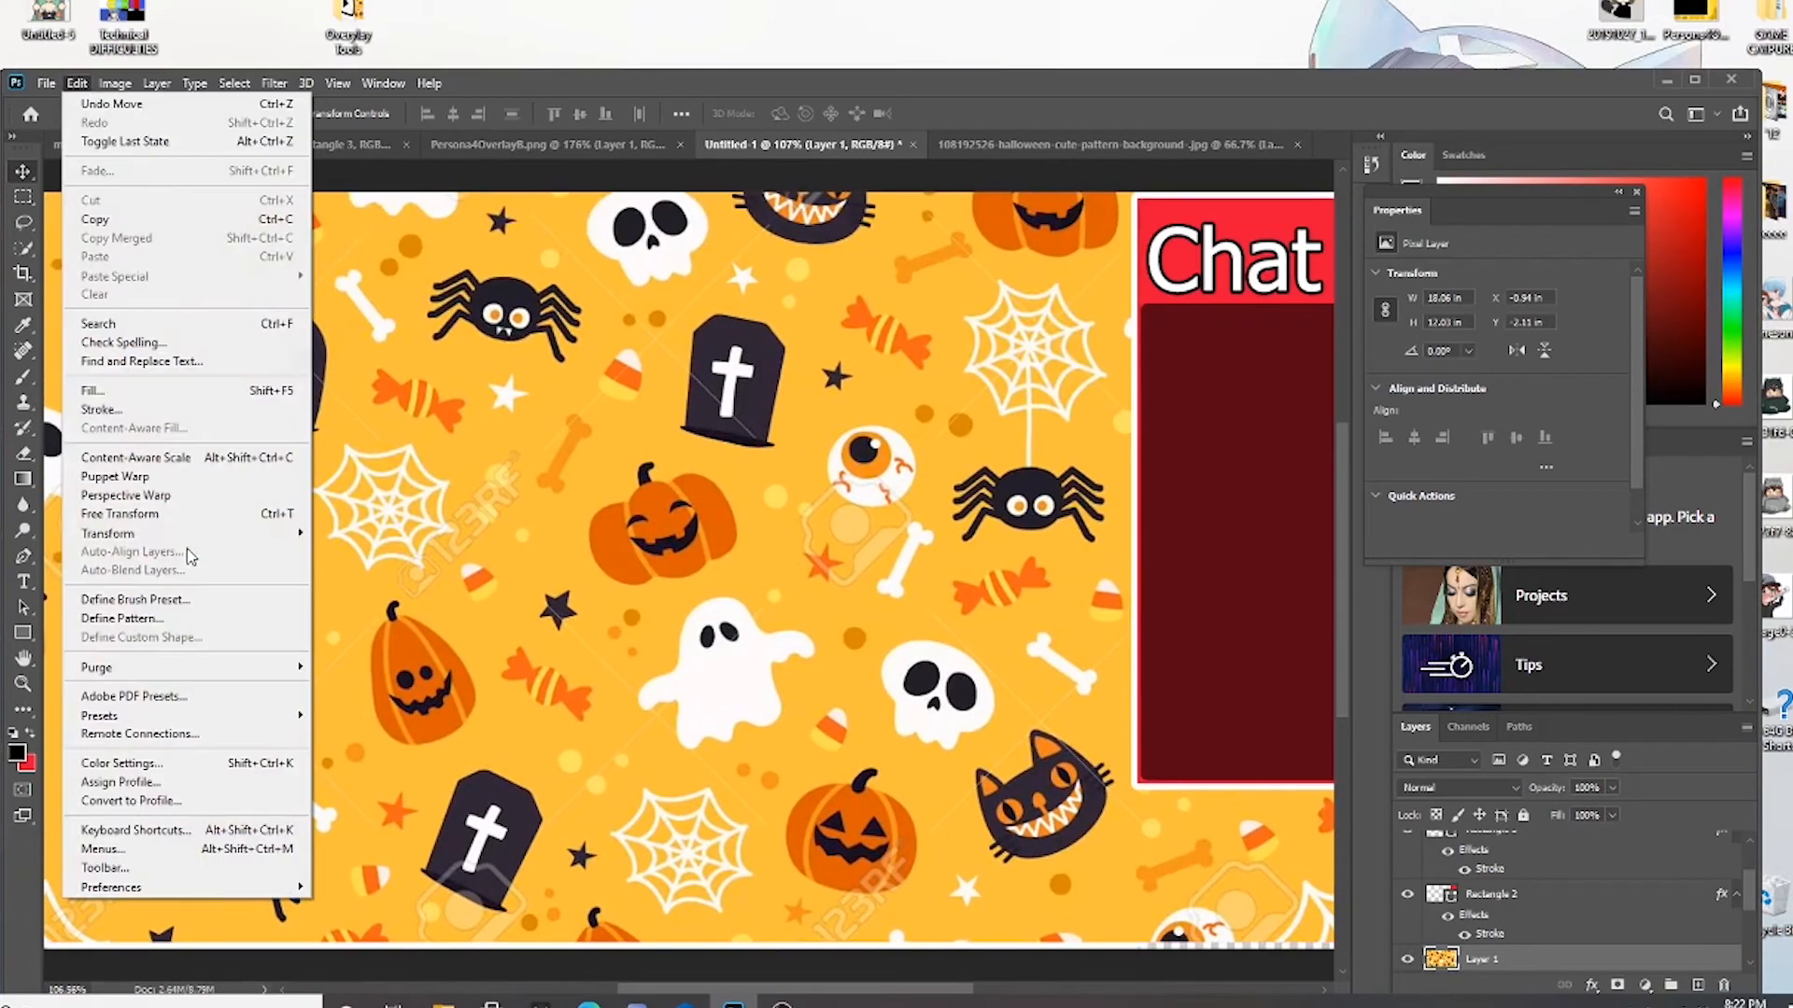
{"action": "mouse_move", "coordinate": [182, 537]}
{"action": "left_click", "coordinate": [340, 562]}
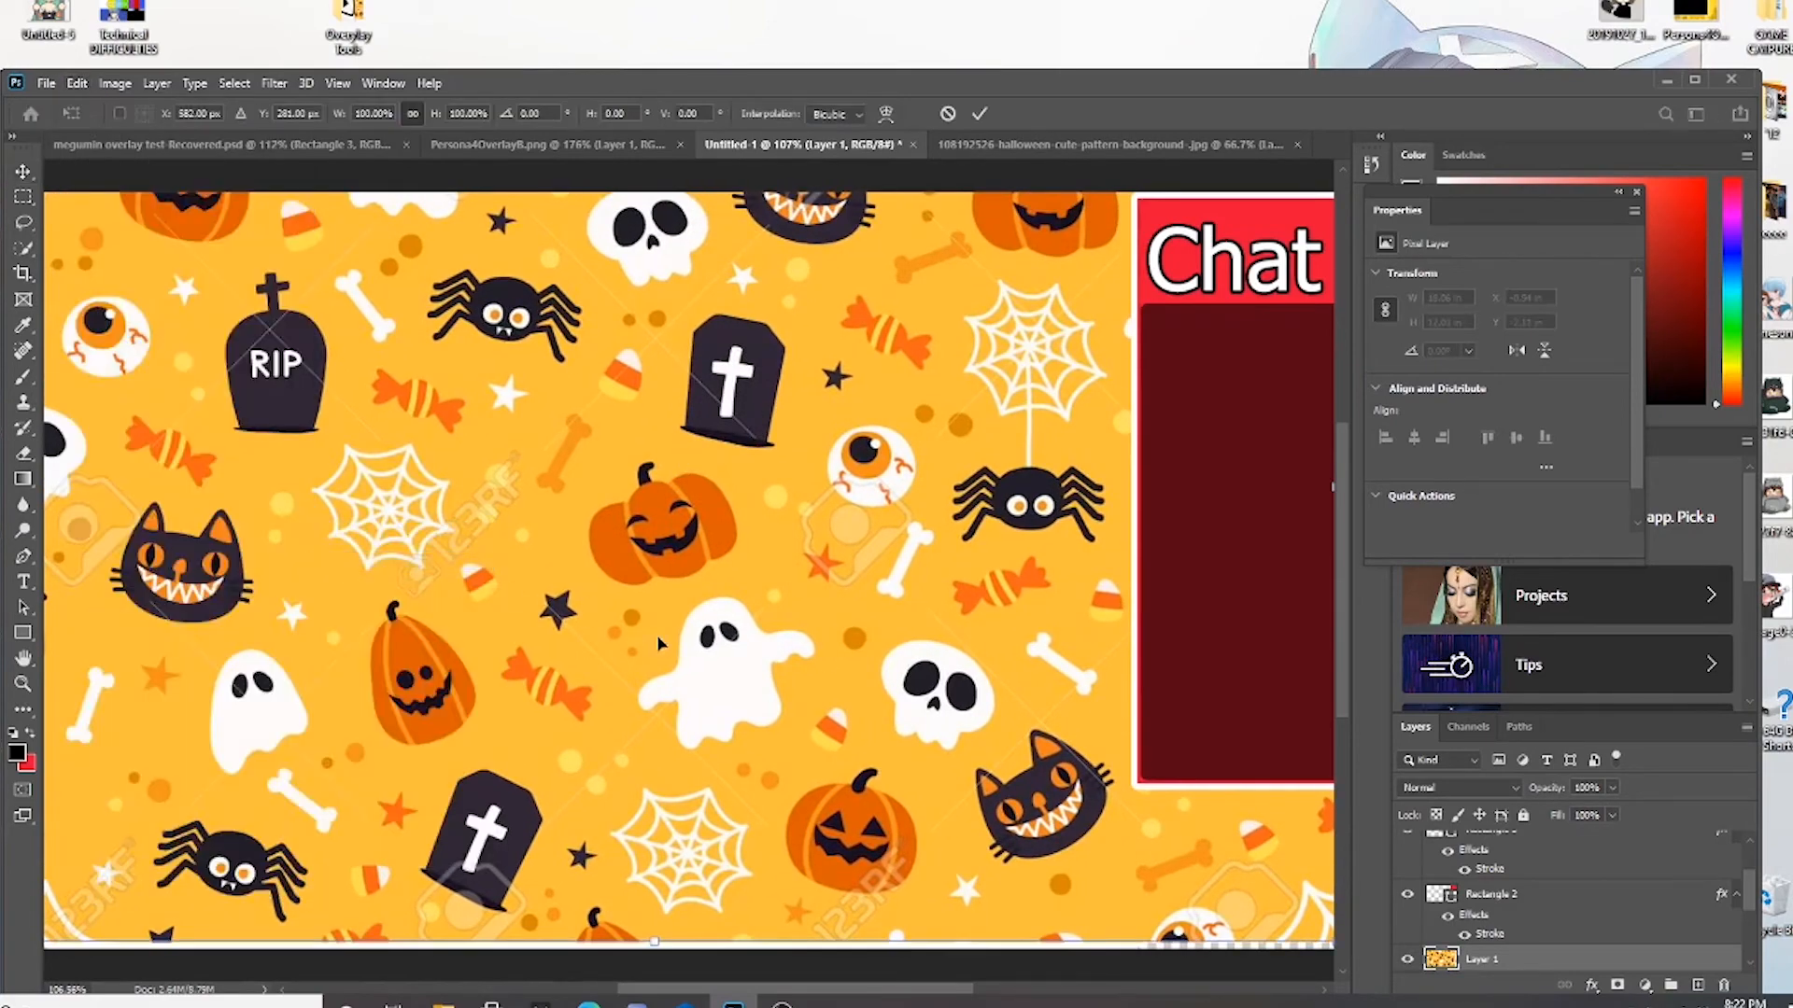
{"action": "left_click_drag", "start_coordinate": [912, 457], "coordinate": [721, 650]}
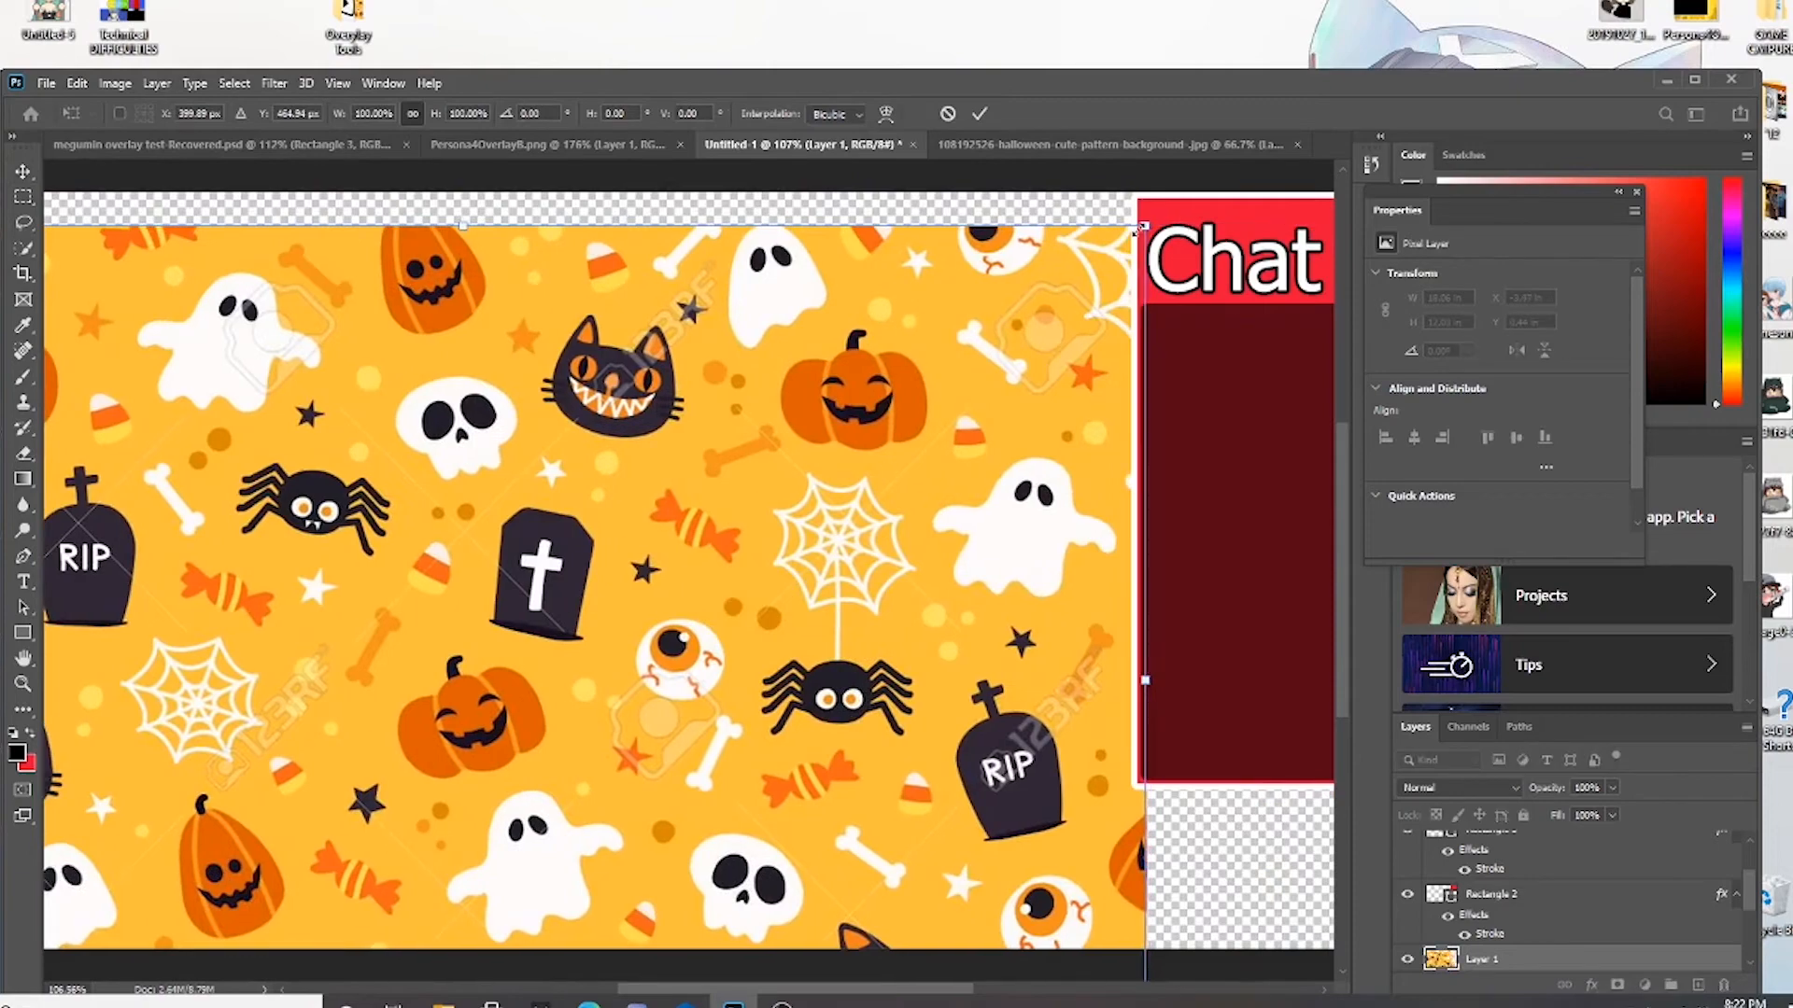
{"action": "left_click_drag", "start_coordinate": [1148, 223], "coordinate": [990, 366]}
{"action": "left_click_drag", "start_coordinate": [863, 644], "coordinate": [846, 655]}
{"action": "left_click_drag", "start_coordinate": [640, 635], "coordinate": [640, 700]}
{"action": "left_click_drag", "start_coordinate": [754, 561], "coordinate": [509, 933]}
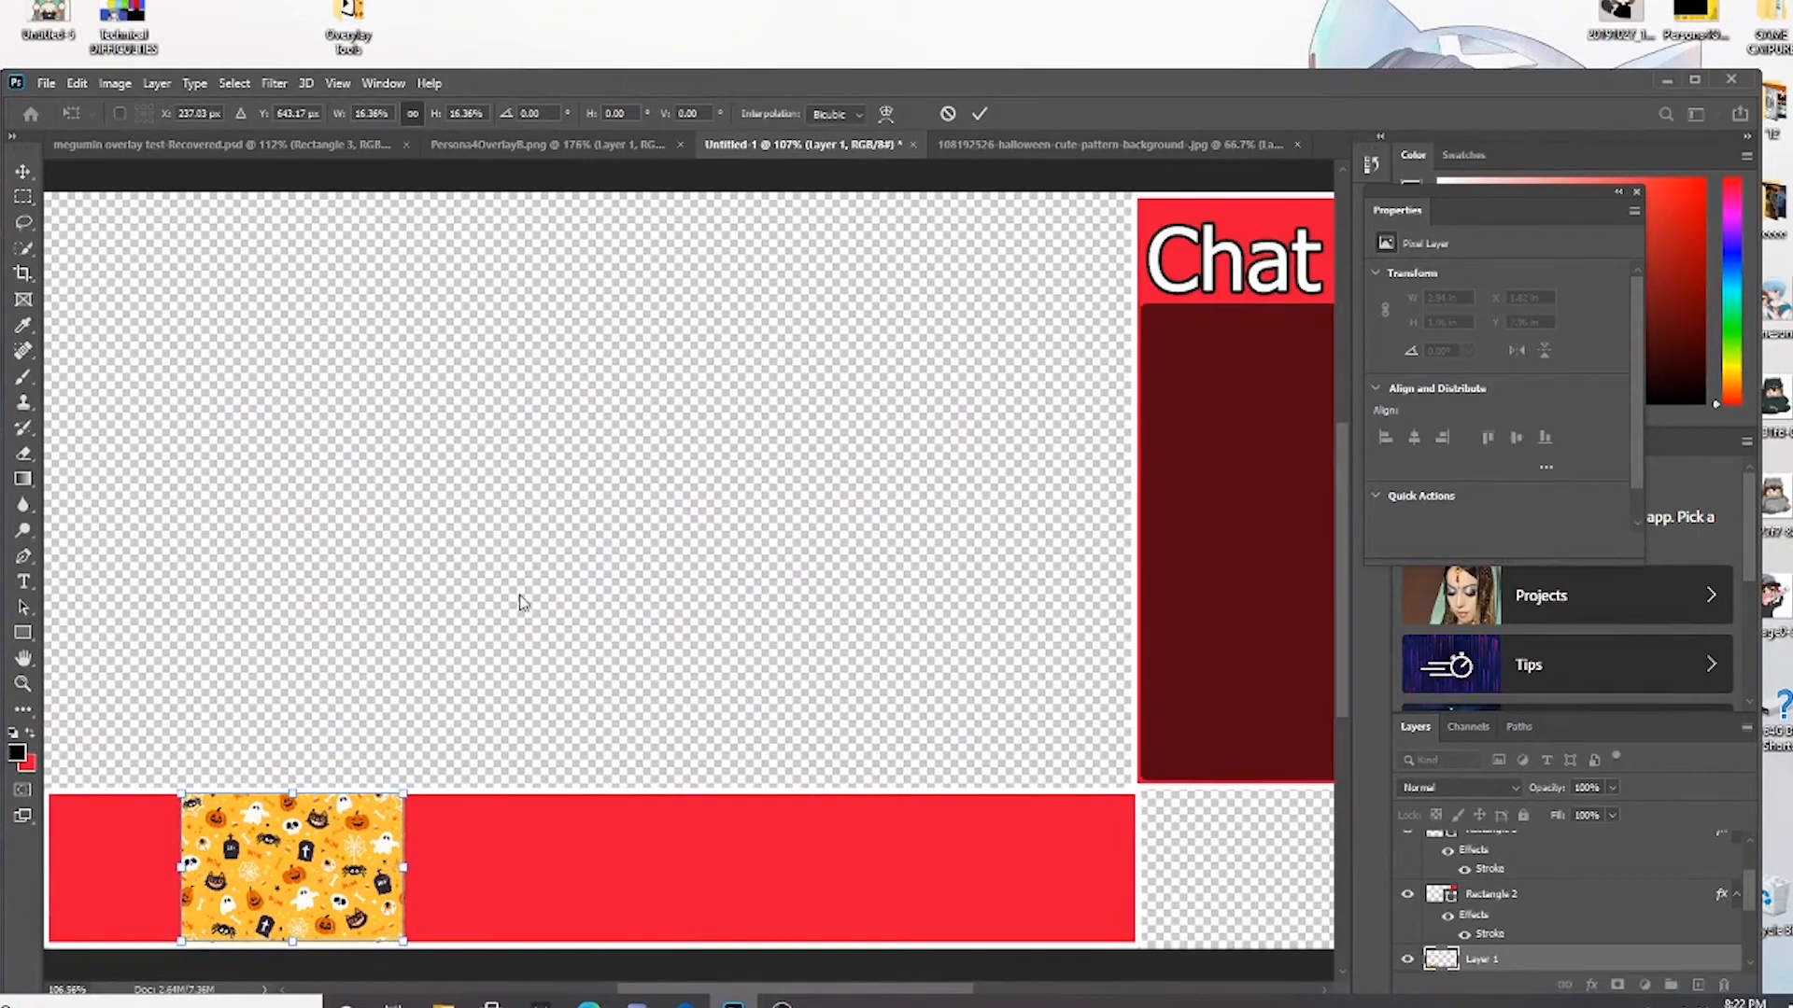
{"action": "key", "text": "Return"}
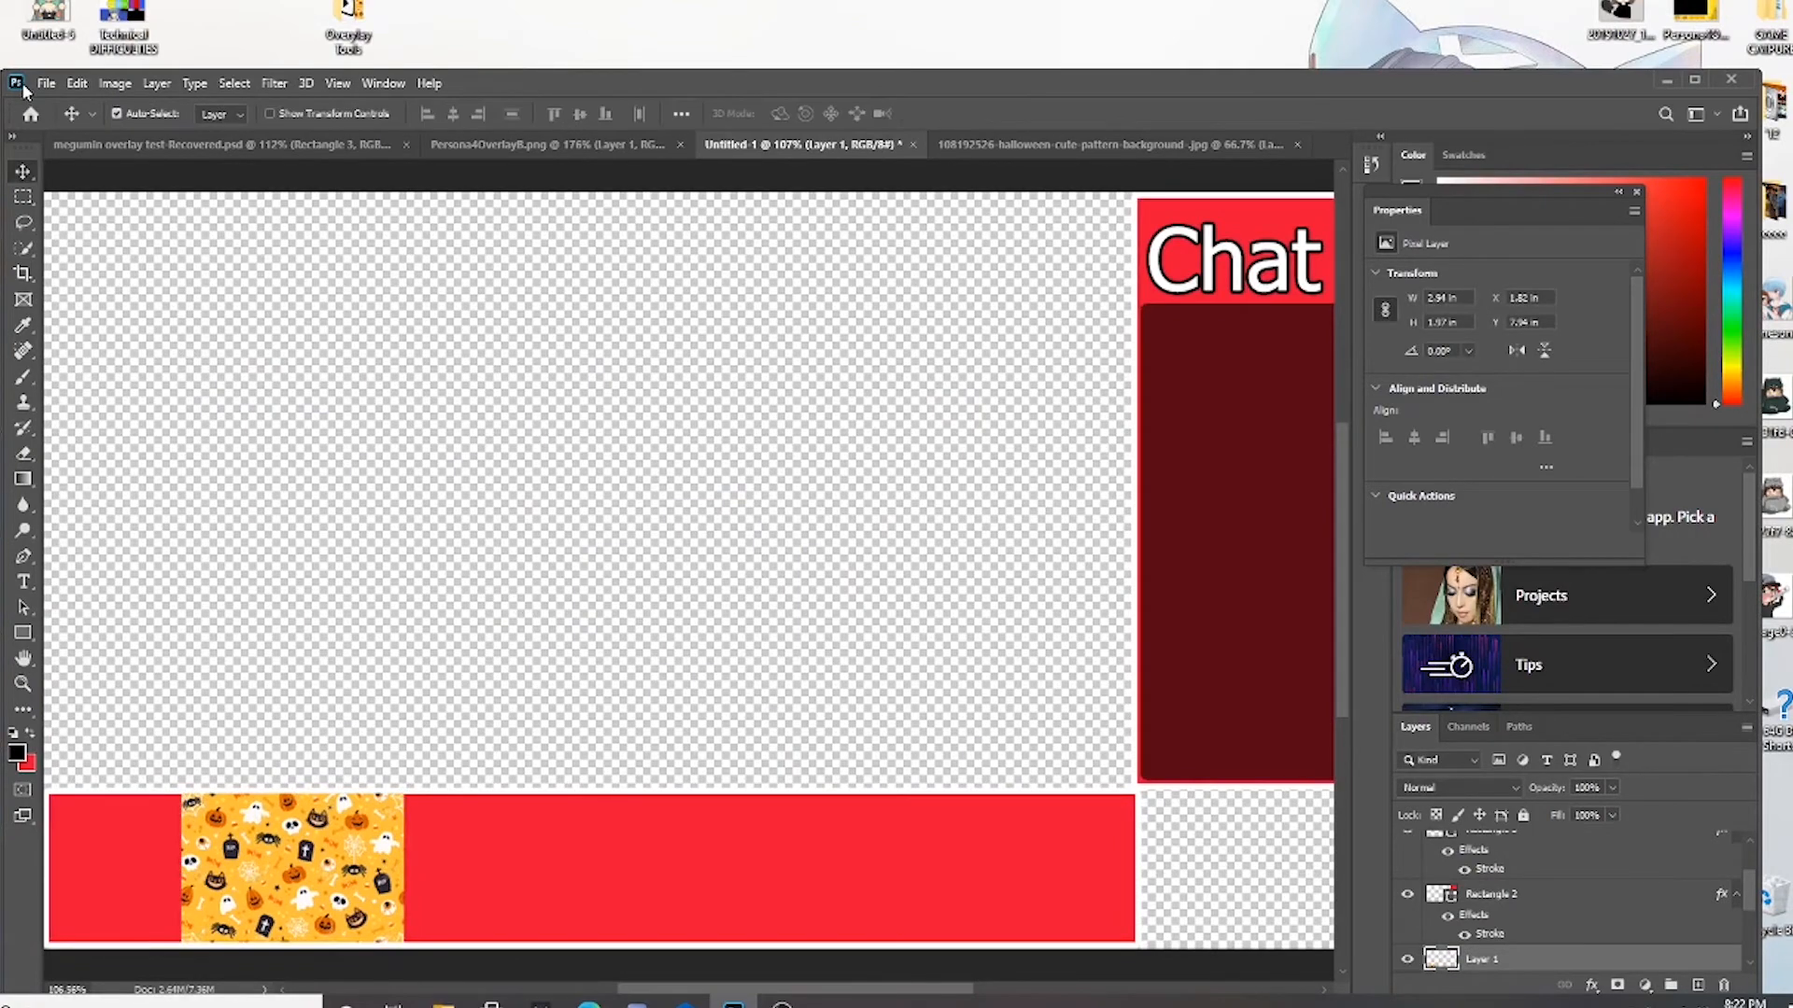
- Stretch the Halloween pattern across the full red bottom bar, about 14.31 in wide and 1.93 in high
{"action": "left_click", "coordinate": [77, 83]}
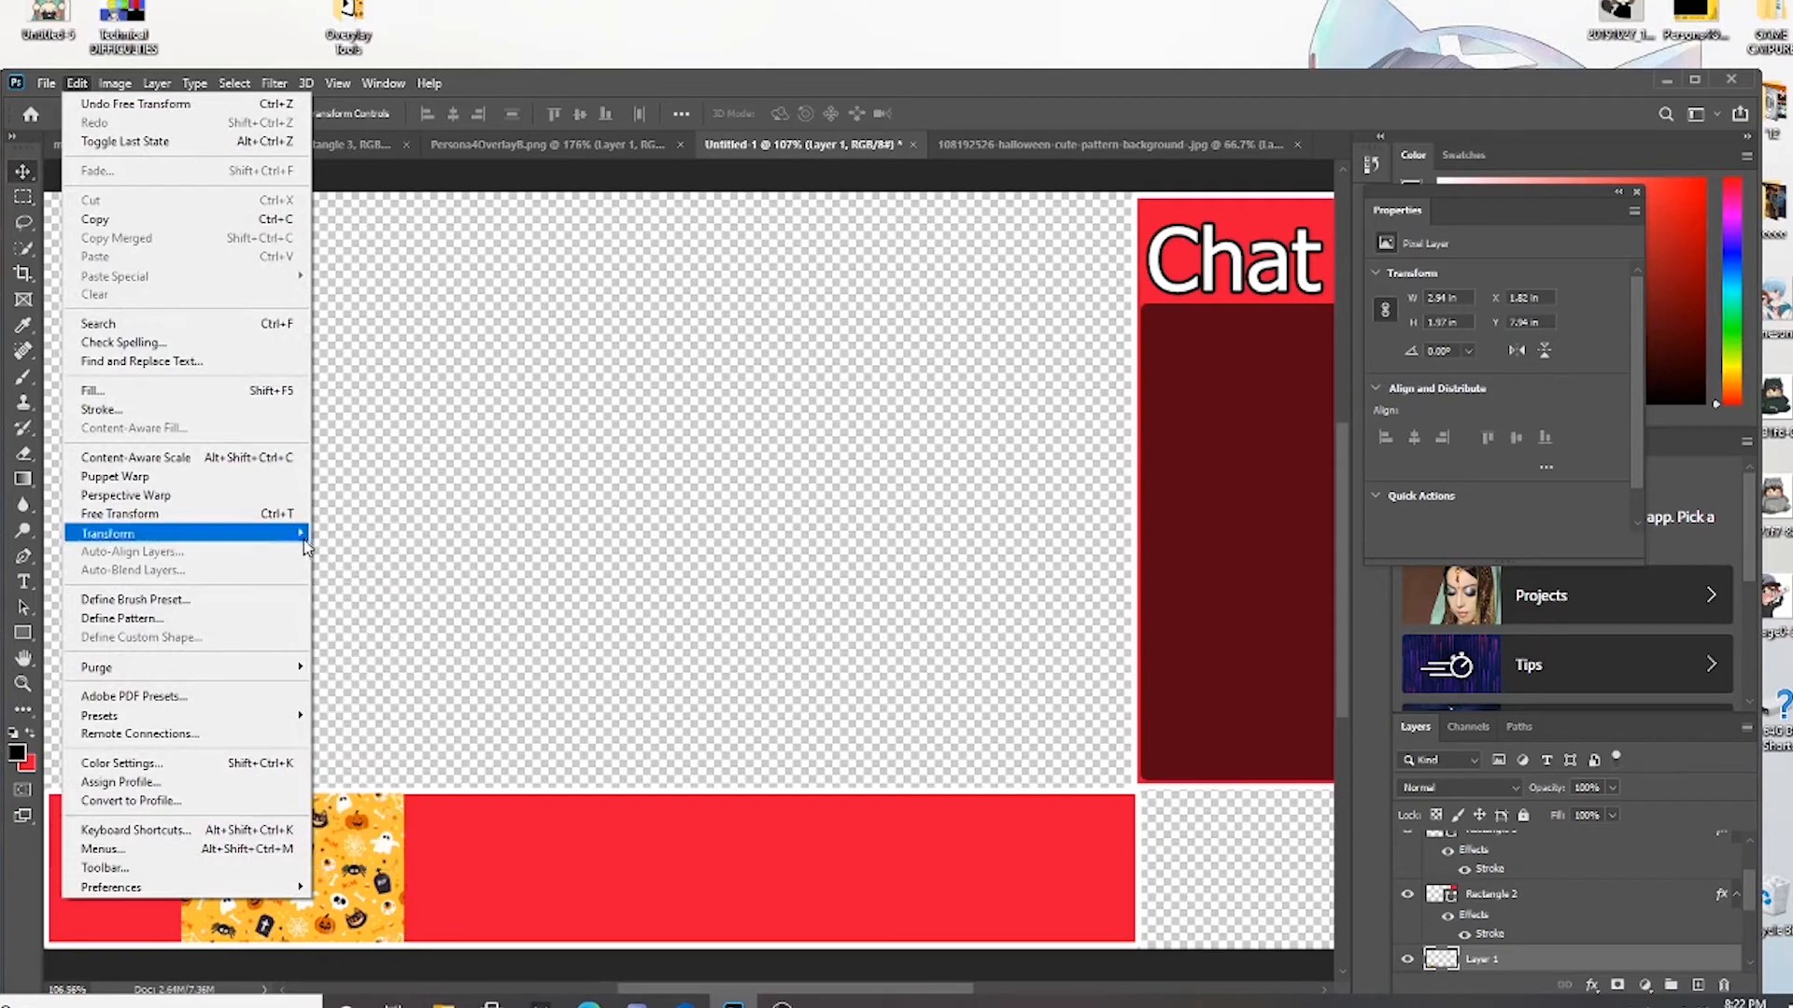
{"action": "mouse_move", "coordinate": [215, 544]}
{"action": "left_click", "coordinate": [334, 560]}
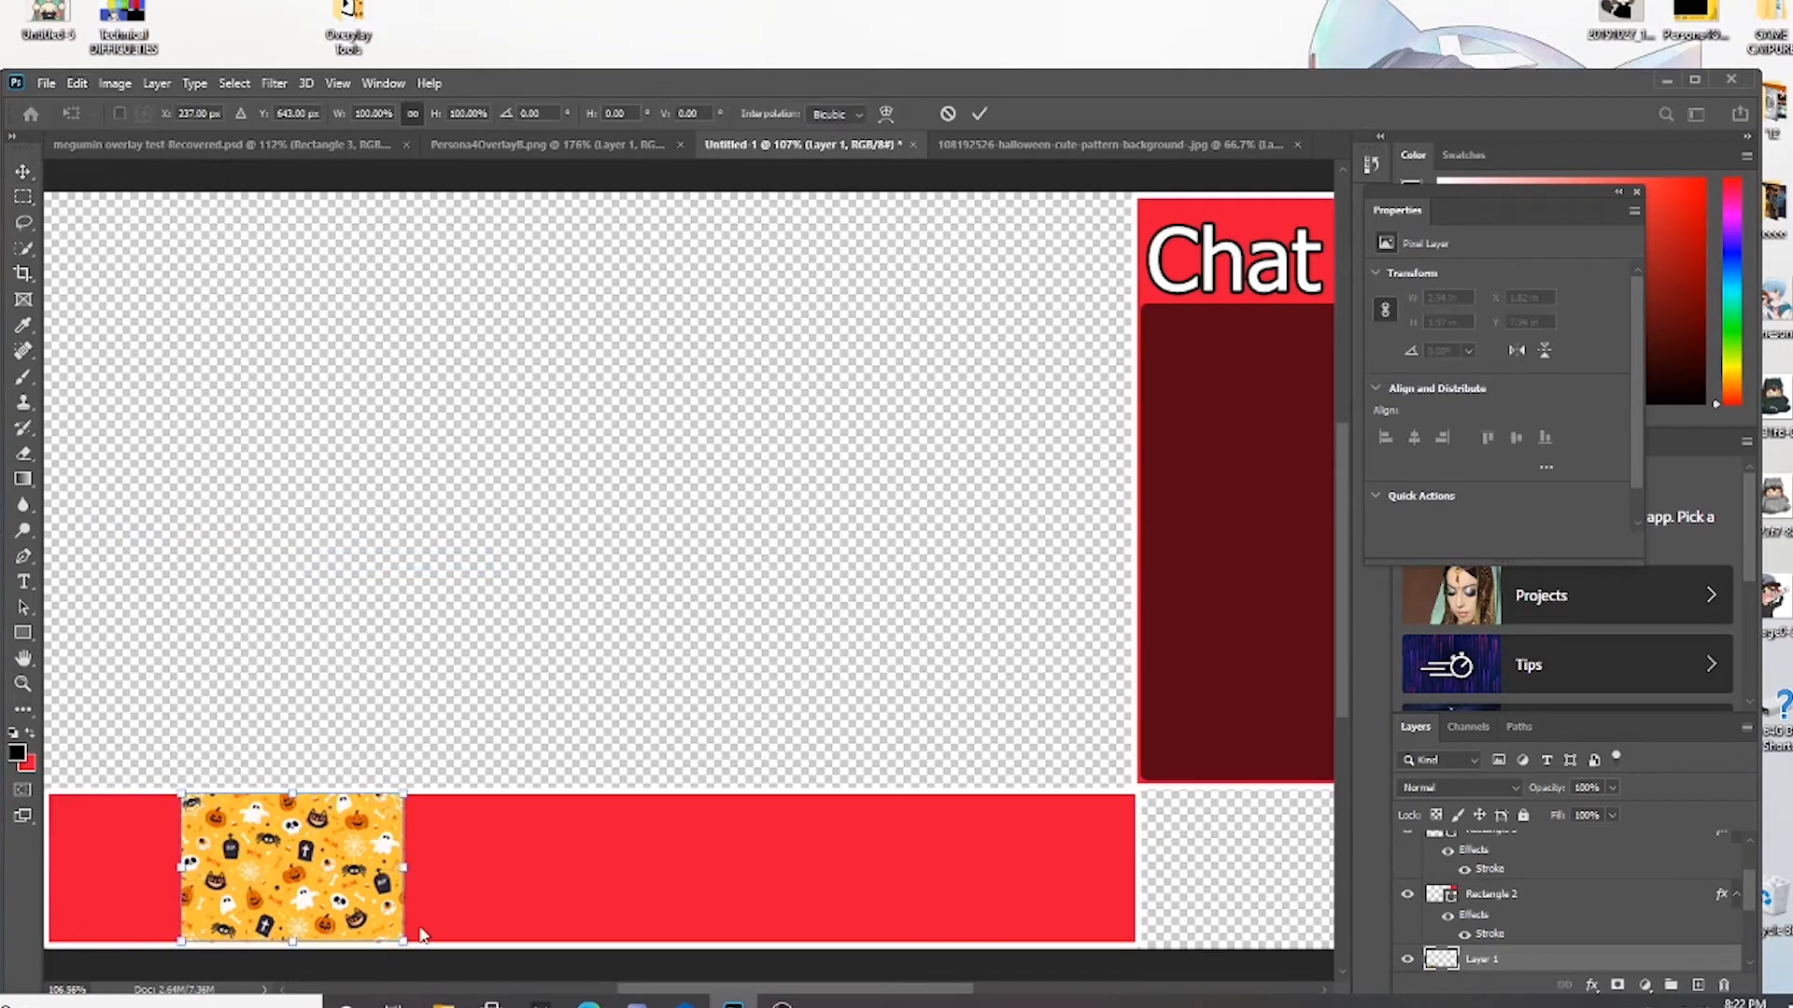
{"action": "left_click_drag", "start_coordinate": [401, 870], "coordinate": [1130, 859]}
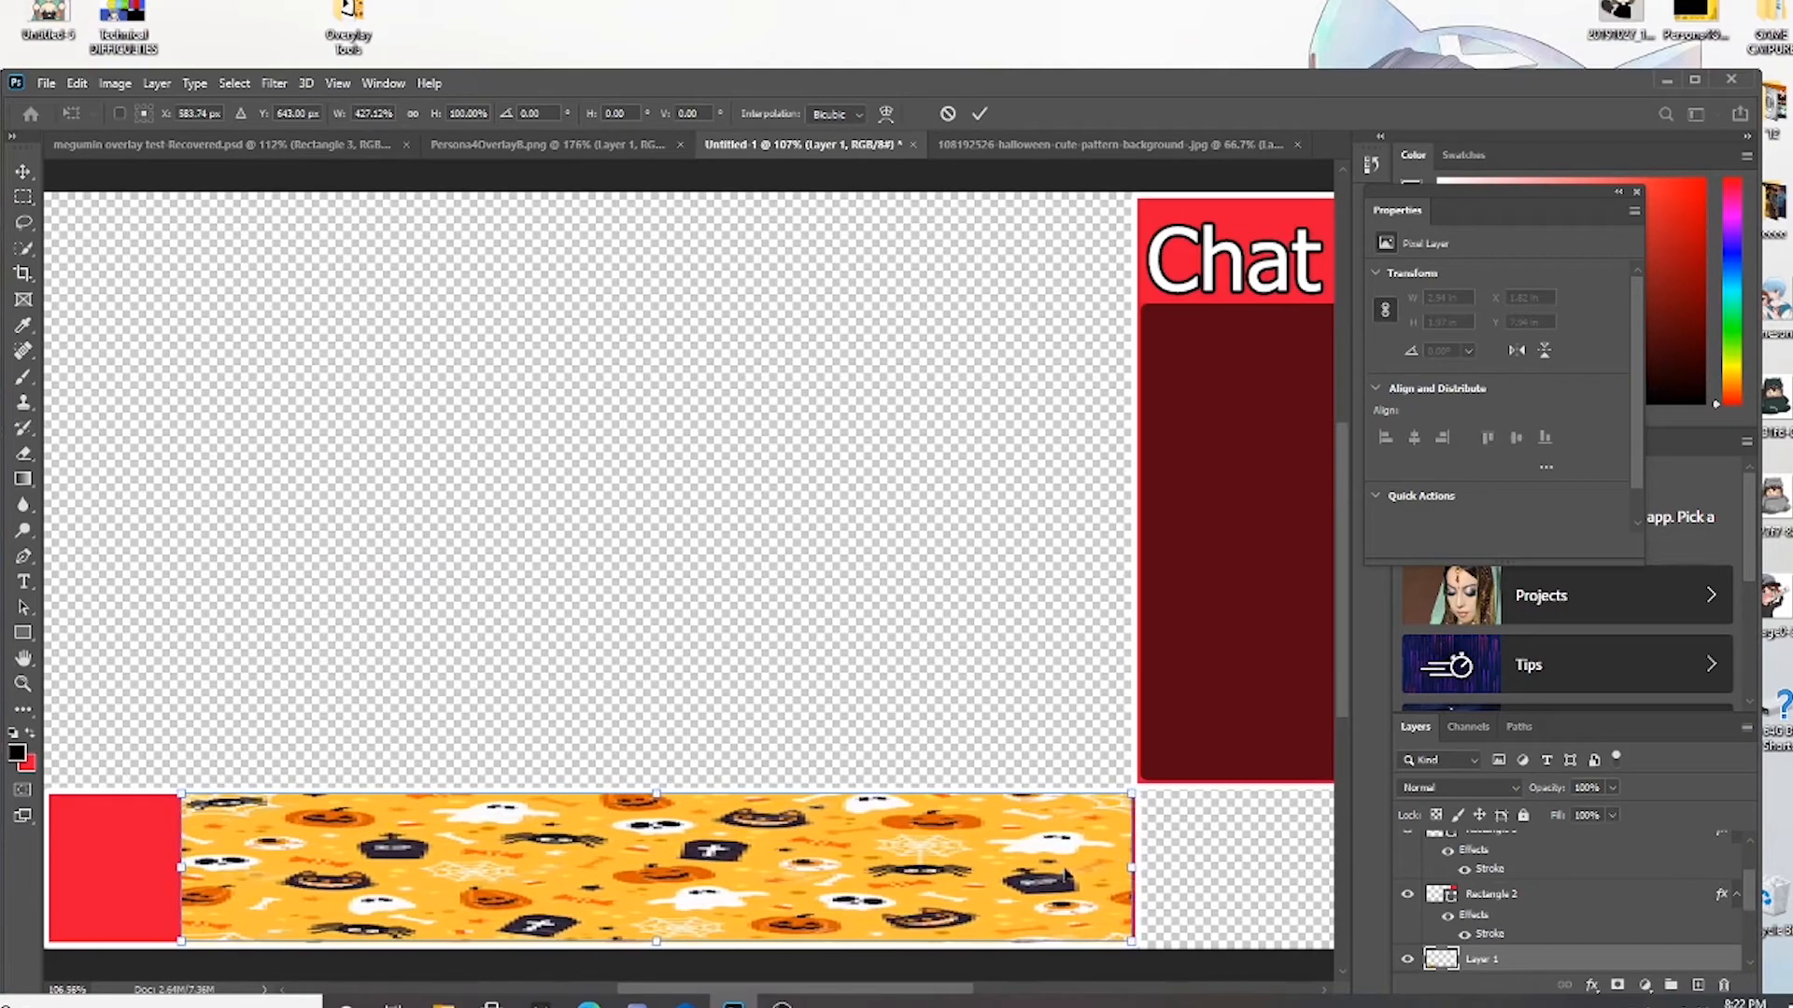
{"action": "left_click_drag", "start_coordinate": [181, 868], "coordinate": [50, 868]}
{"action": "left_click_drag", "start_coordinate": [587, 789], "coordinate": [588, 791]}
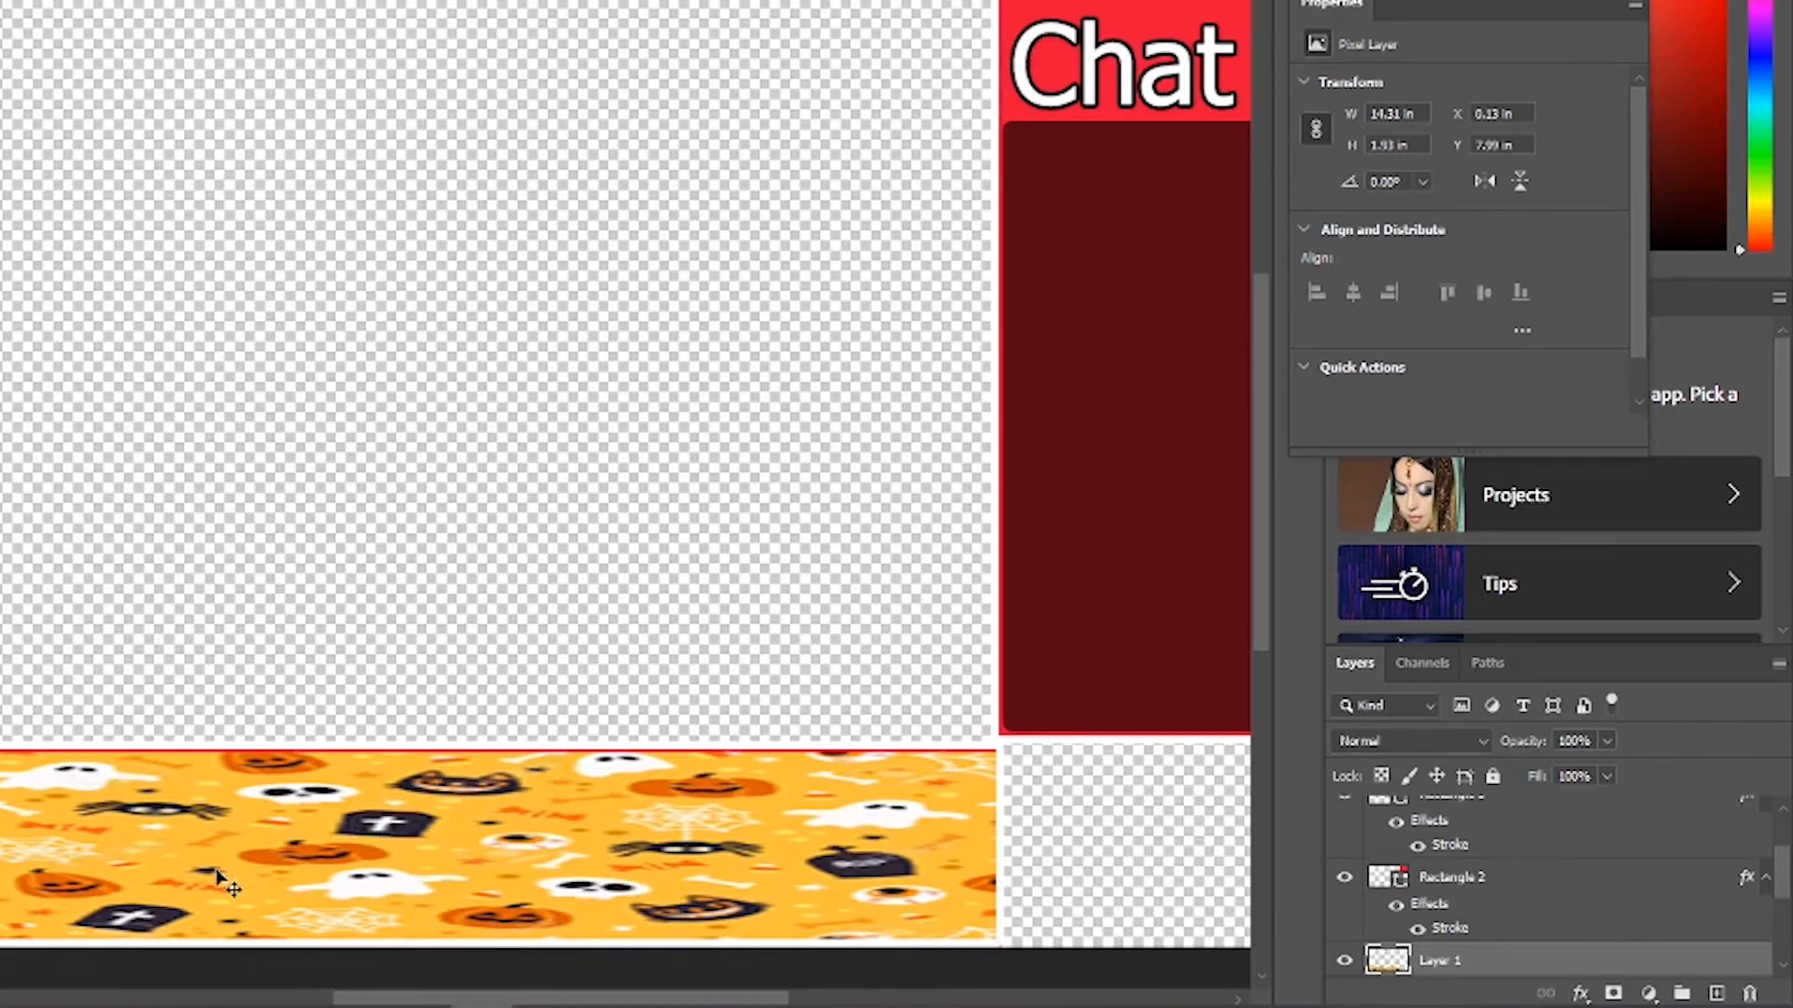
- Hide and show the Halloween pattern layer for comparison and open its opacity control
{"action": "left_click_drag", "start_coordinate": [1545, 959], "coordinate": [1492, 856]}
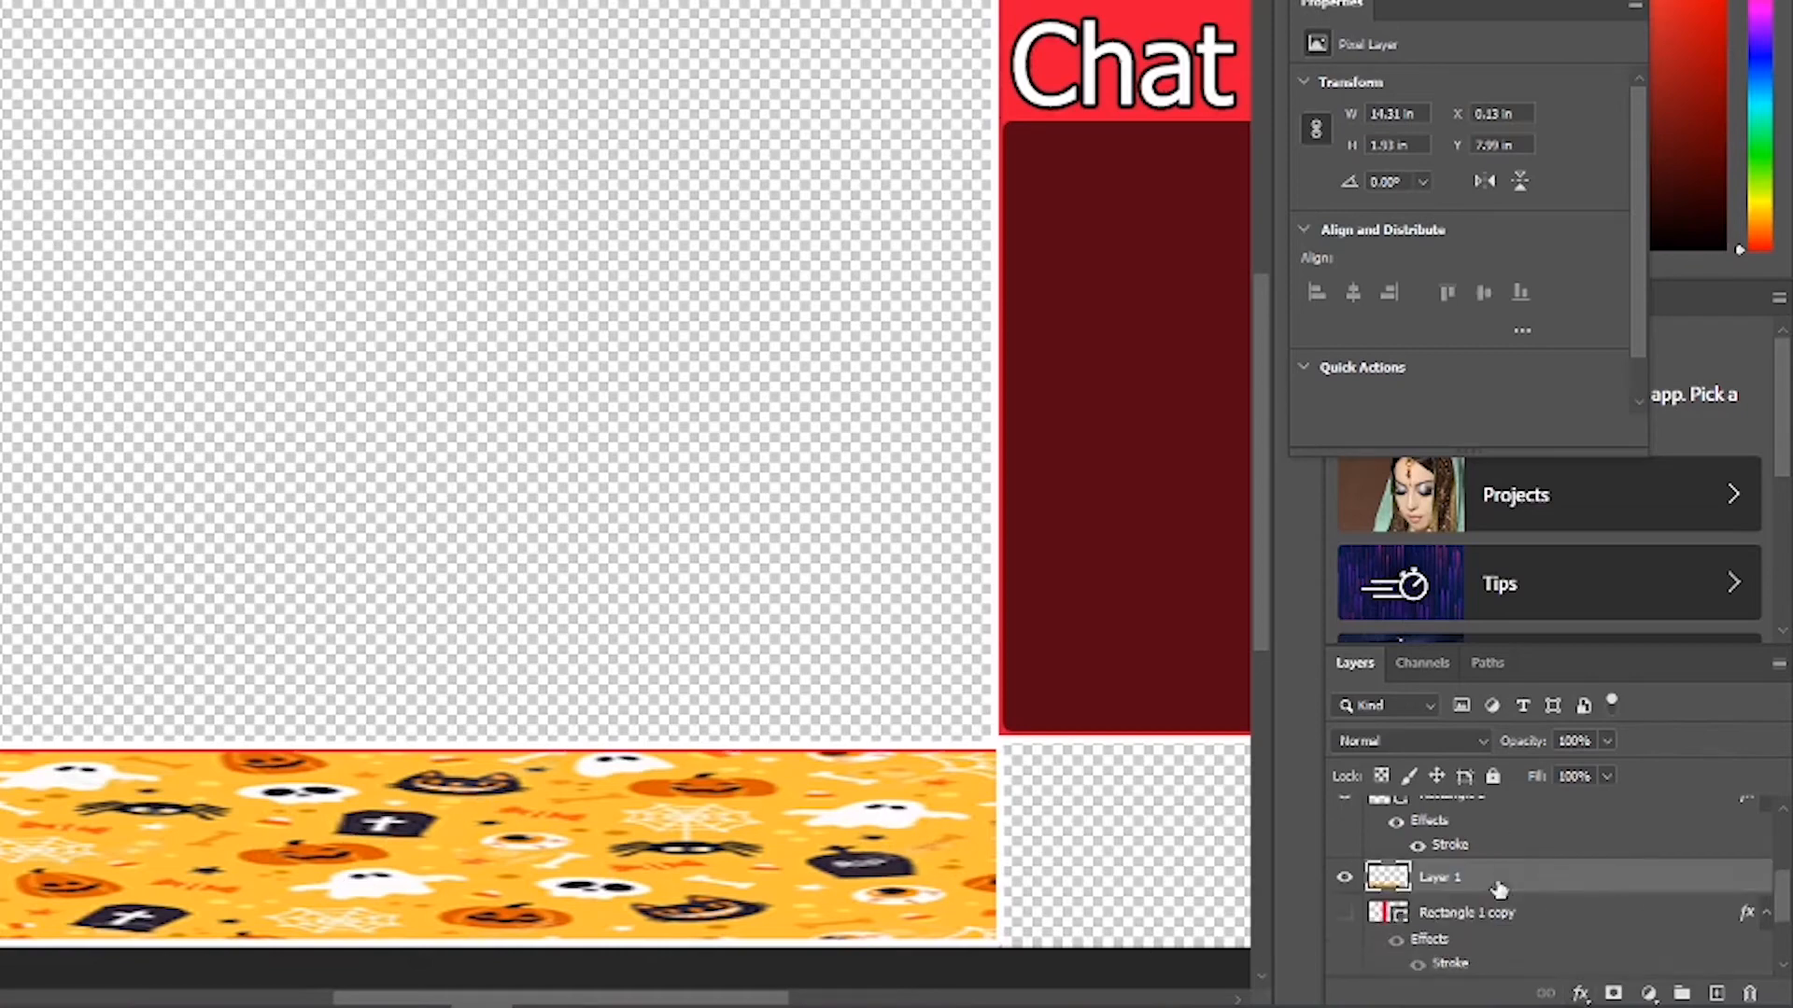
{"action": "left_click", "coordinate": [1345, 877]}
{"action": "left_click", "coordinate": [1344, 877]}
{"action": "right_click", "coordinate": [1474, 879]}
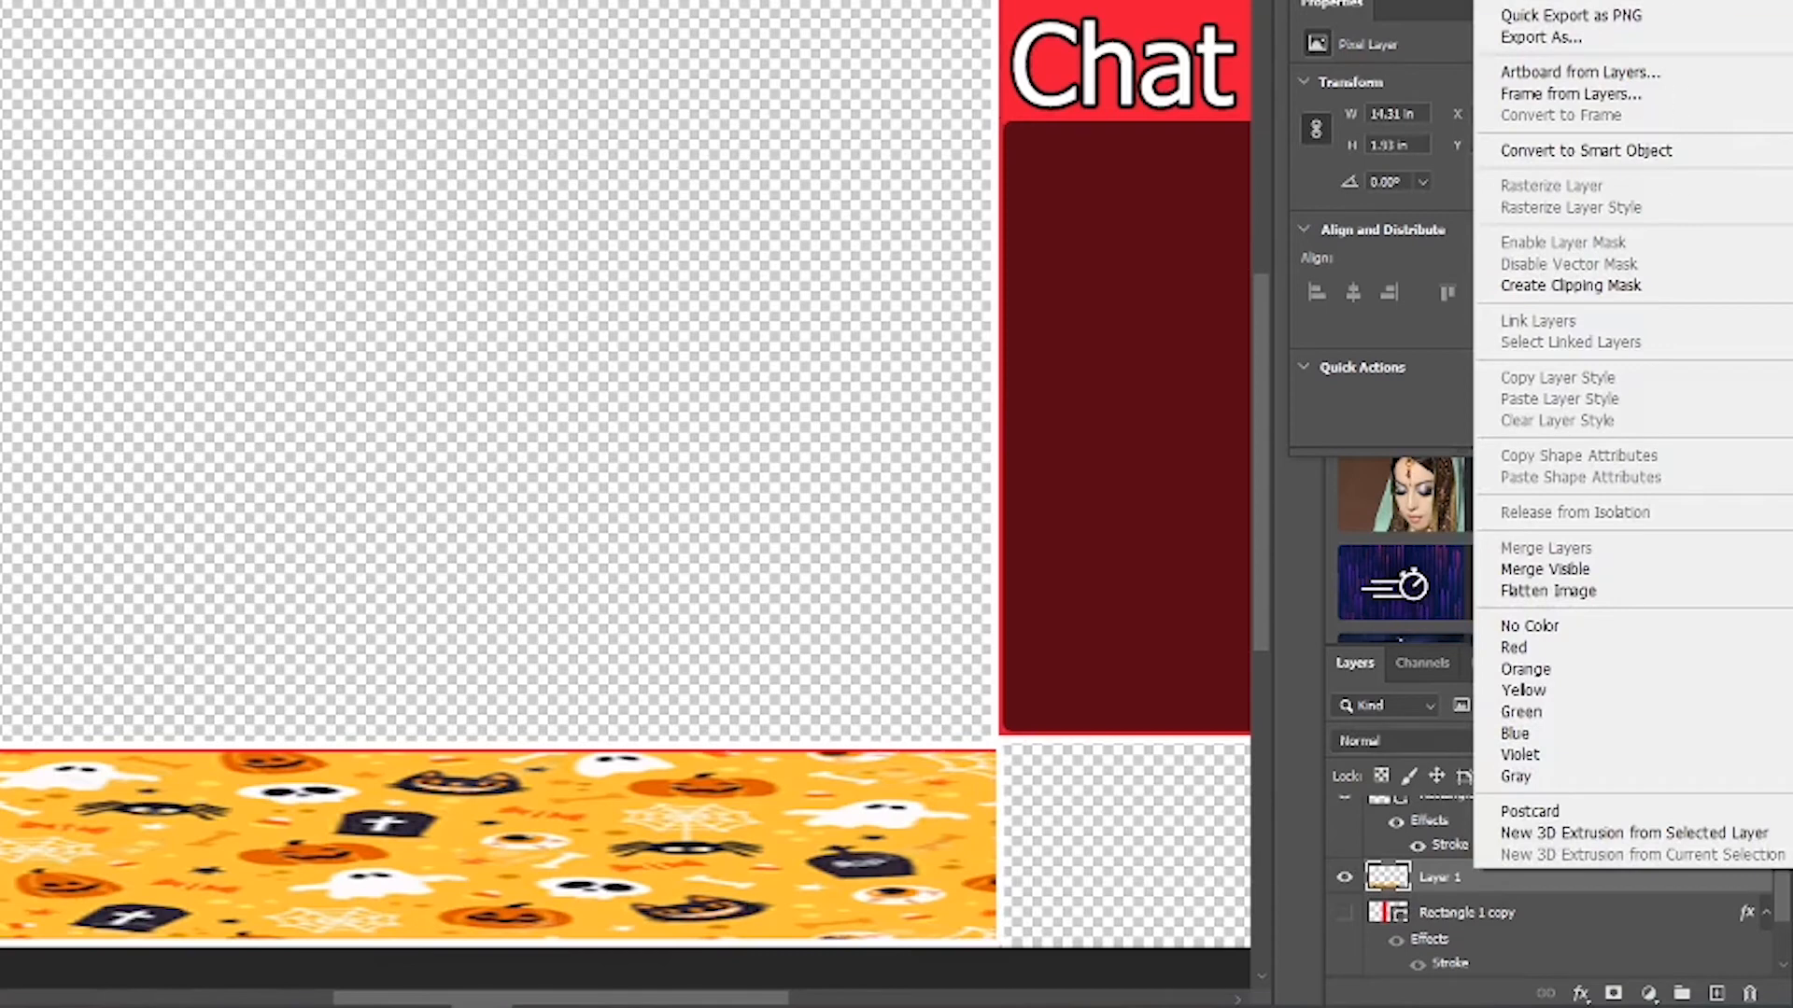
{"action": "left_click", "coordinate": [1303, 879]}
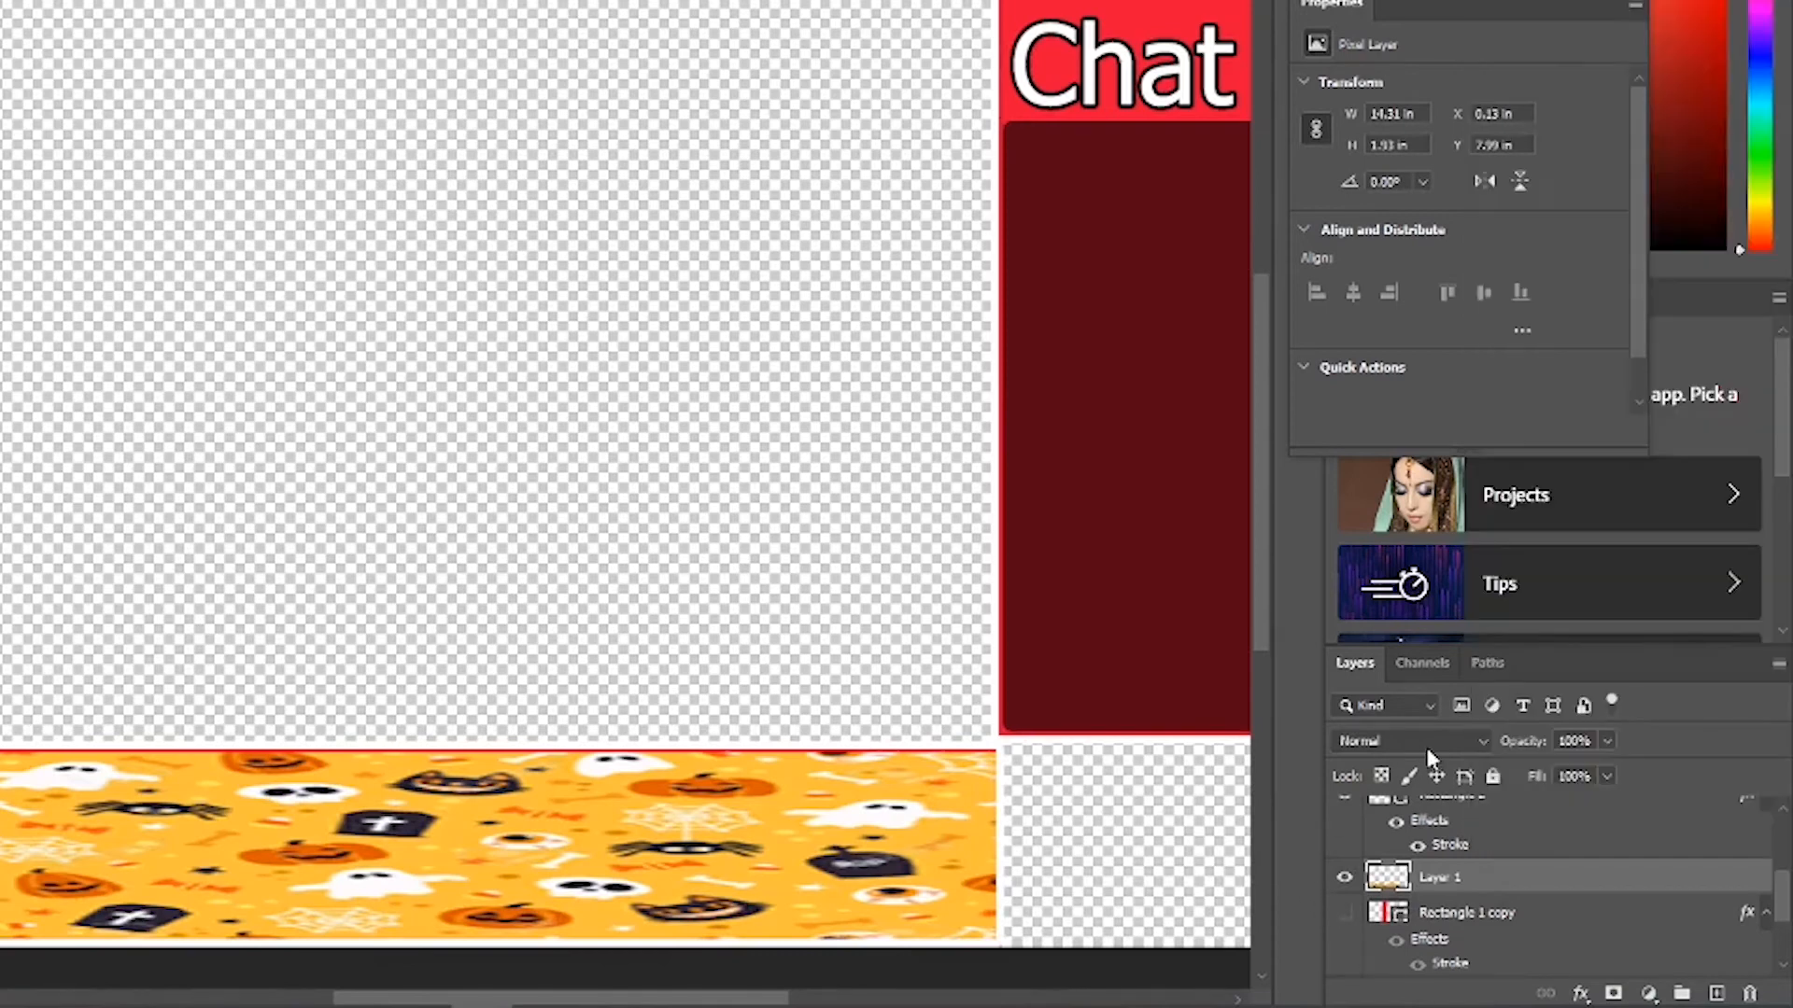
{"action": "left_click", "coordinate": [1606, 741]}
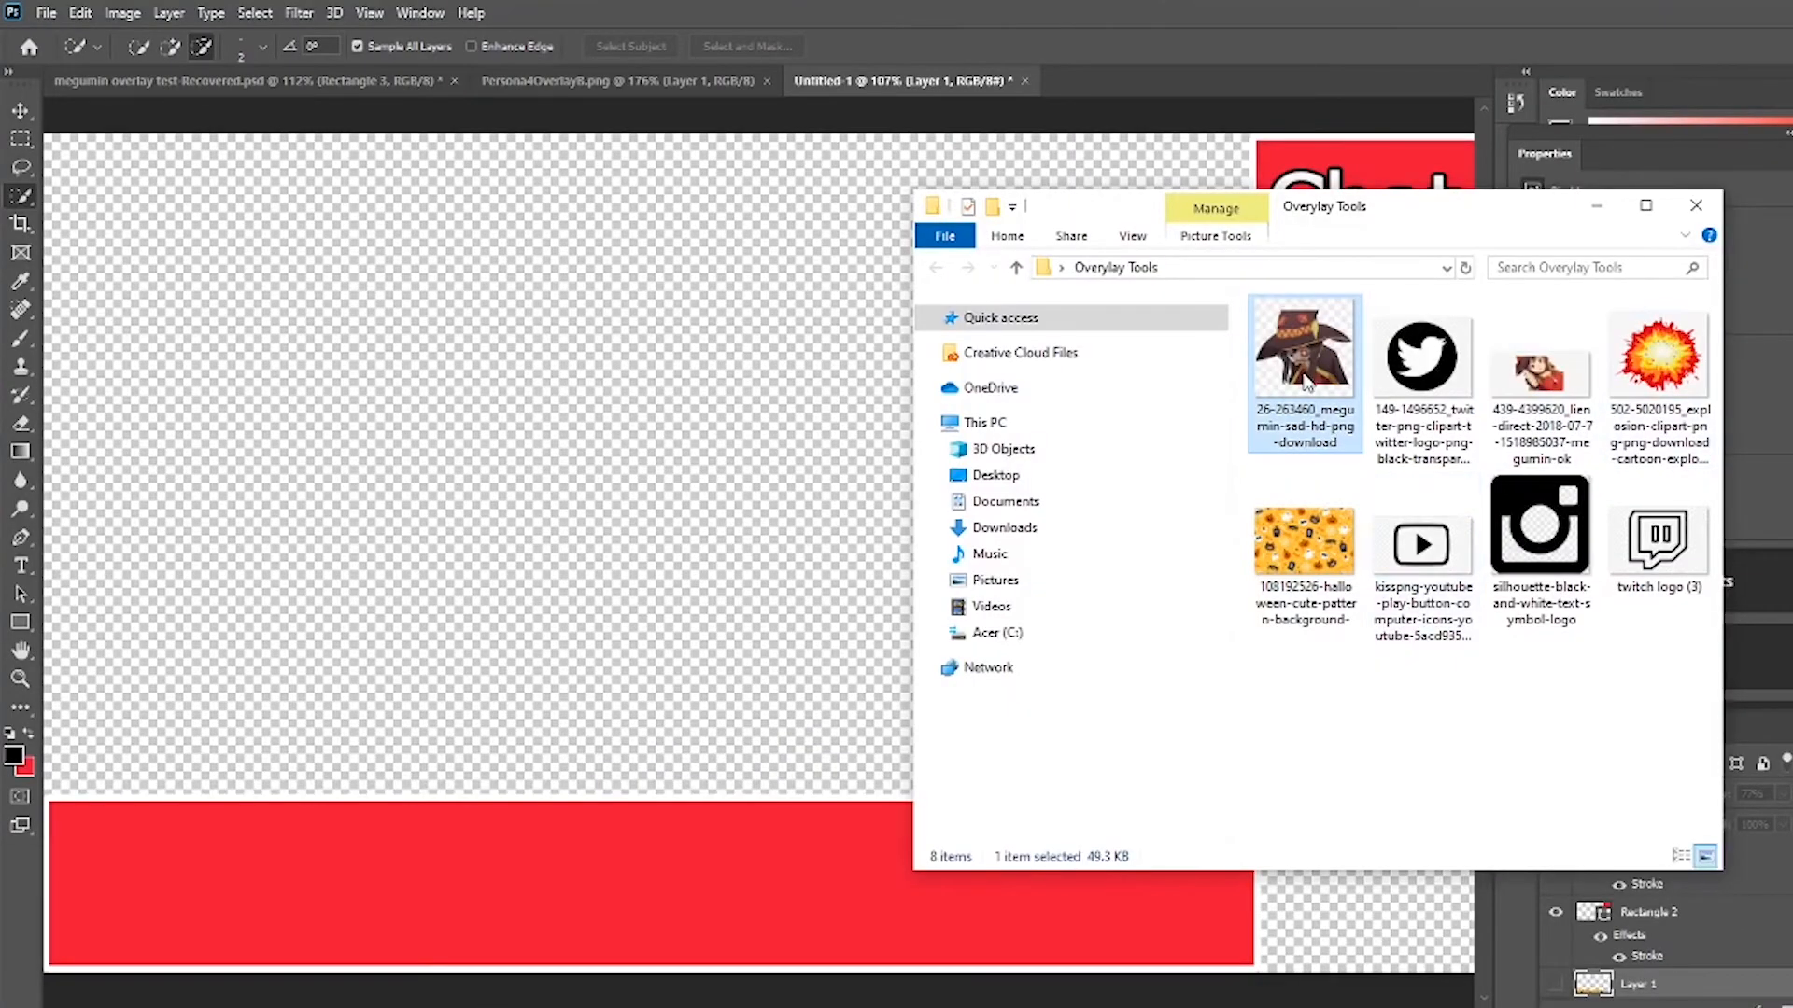
- Open the megumin-sad image from the Overylay Tools folder as its own document, unlock its background layer and activate the Move tool
{"action": "left_click_drag", "start_coordinate": [1305, 380], "coordinate": [1124, 89]}
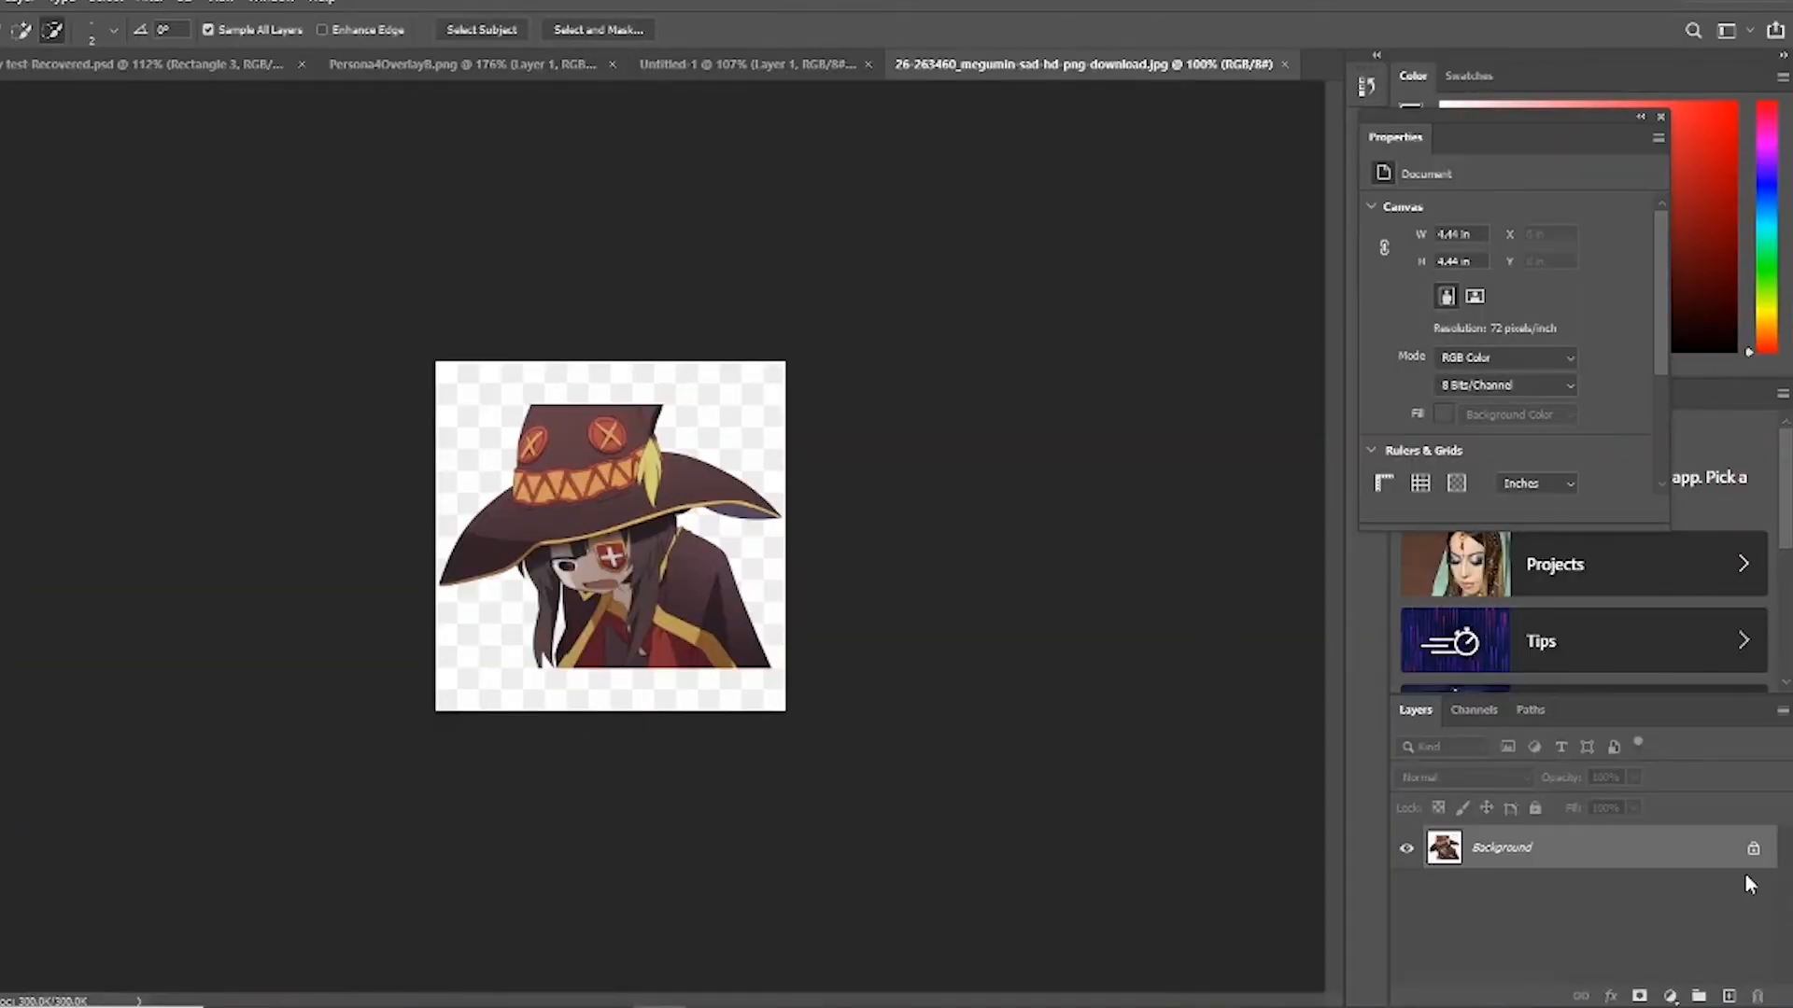
{"action": "left_click", "coordinate": [1753, 848]}
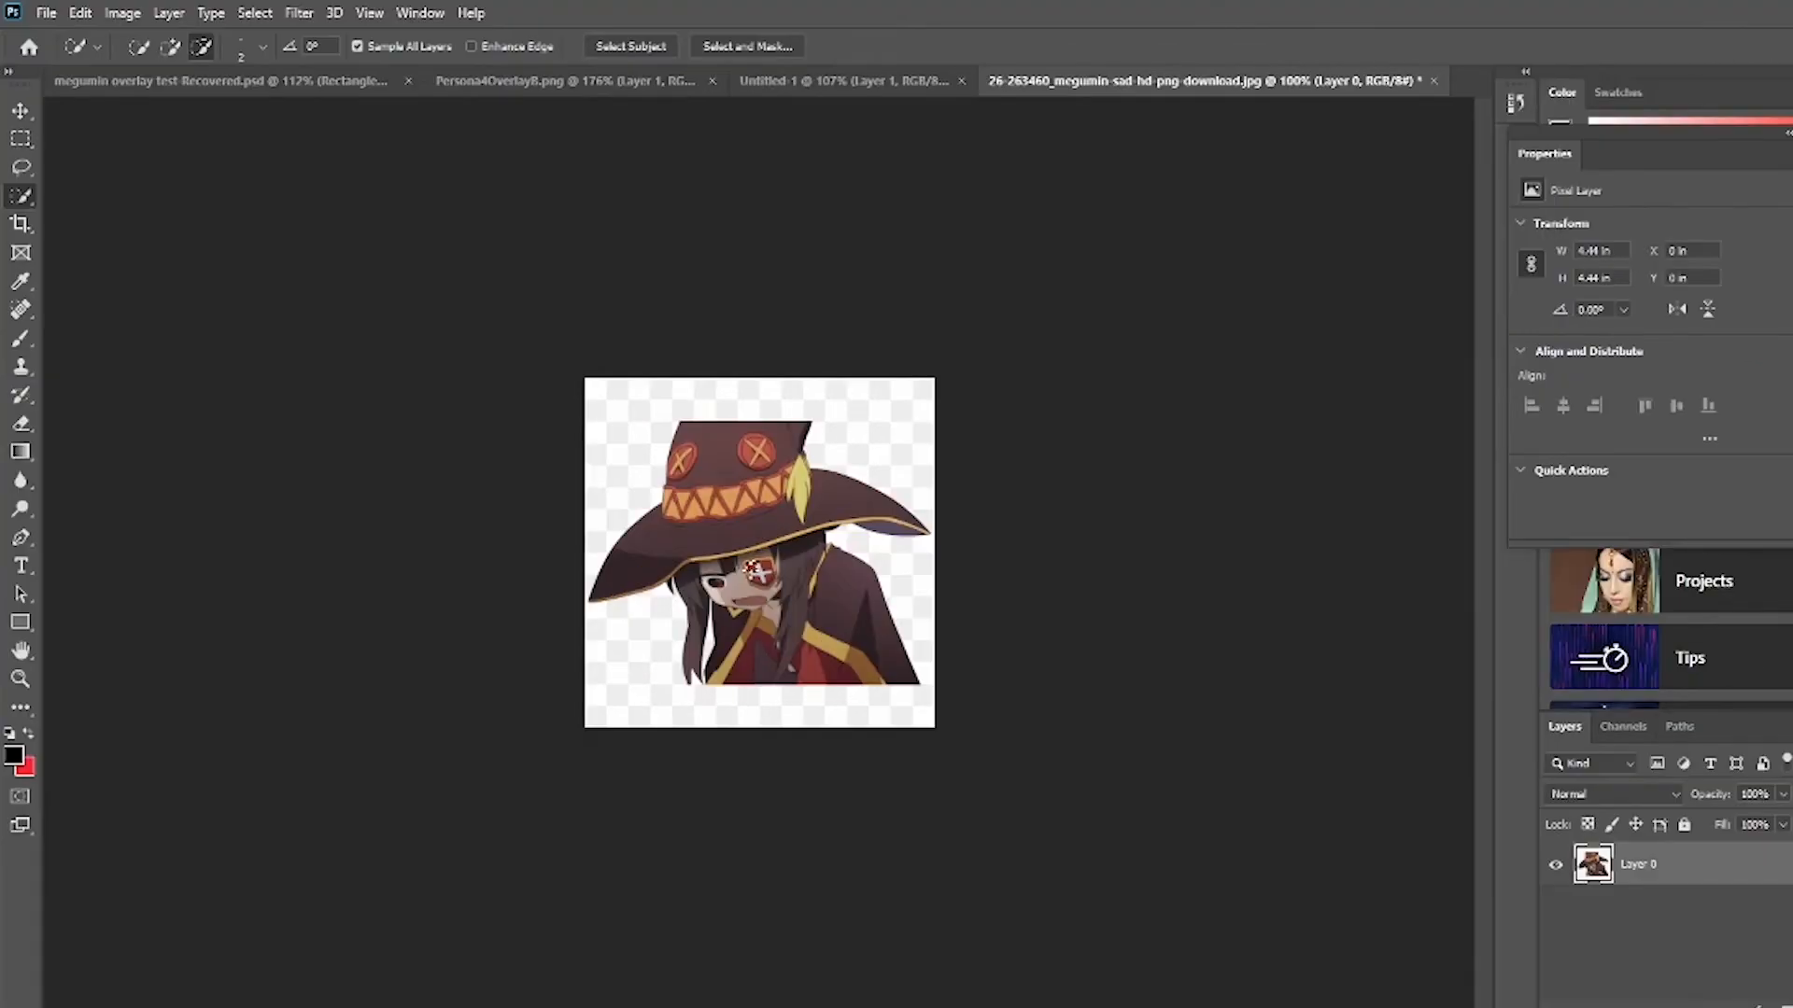
{"action": "left_click", "coordinate": [603, 551]}
{"action": "key", "text": "v"}
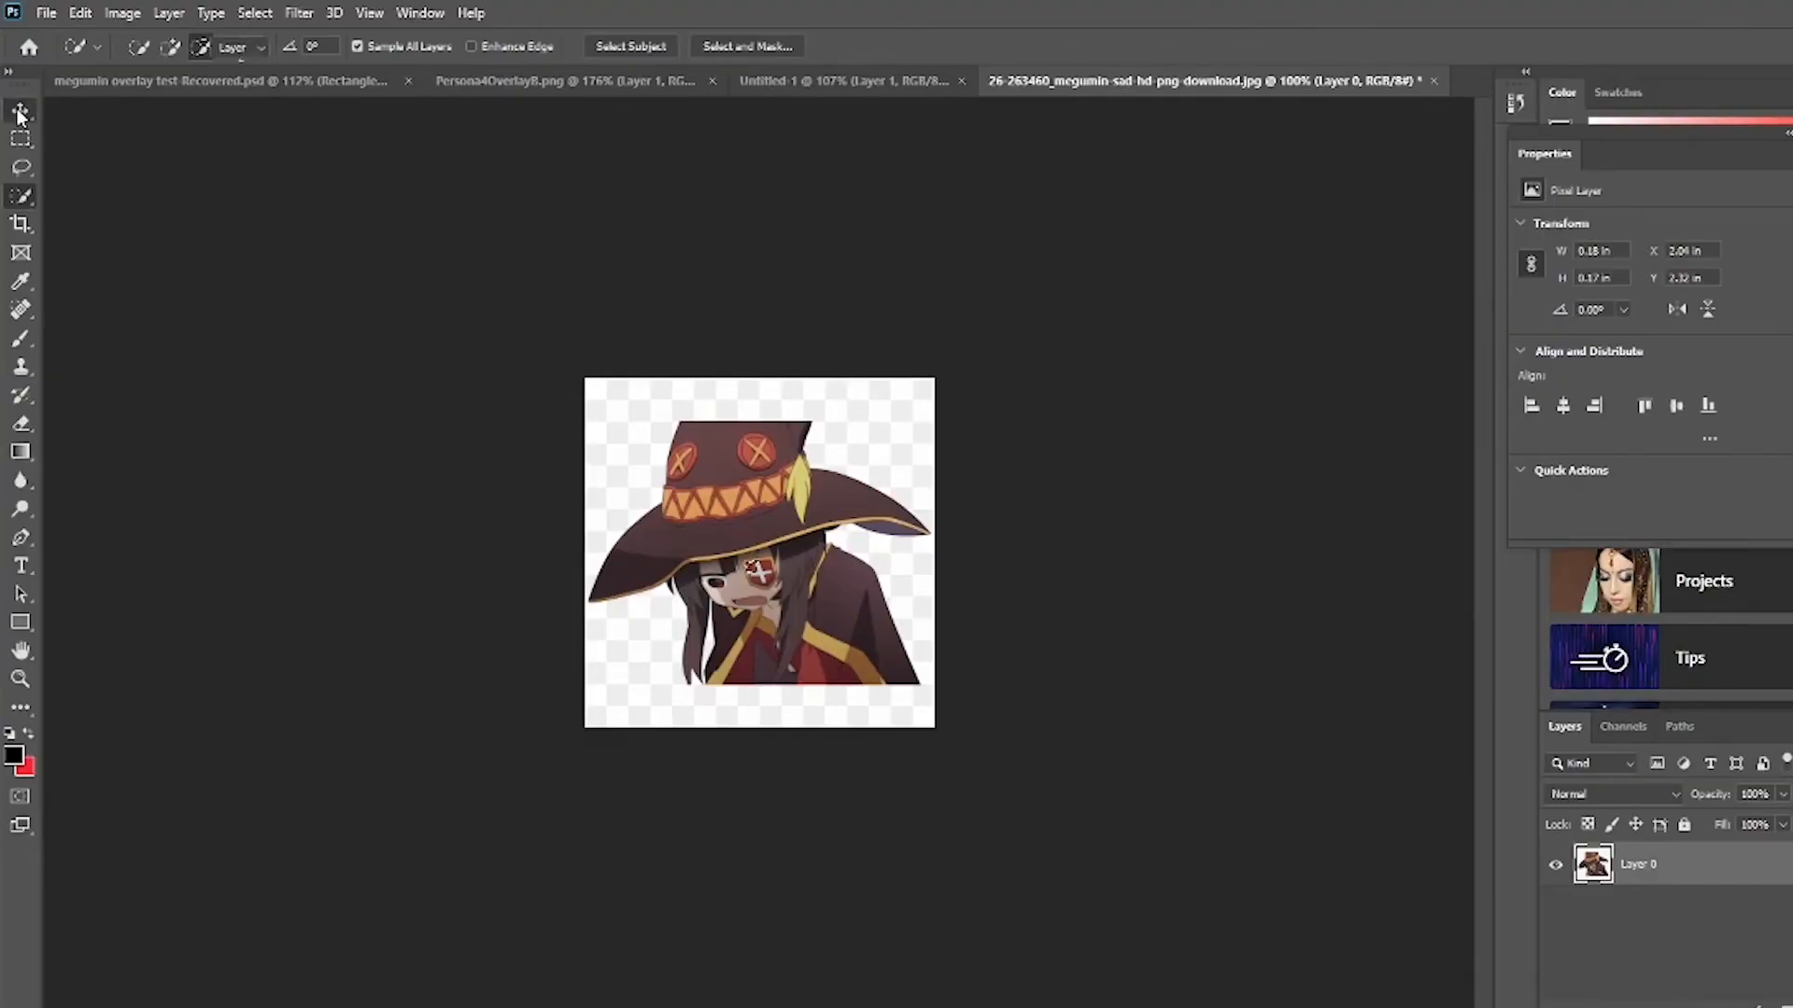
- Select the whole Megumin figure, hat included, with the Quick Selection tool in add mode using a 31 px brush
{"action": "mouse_move", "coordinate": [795, 490]}
{"action": "left_mouse_down"}
{"action": "mouse_move", "coordinate": [795, 524]}
{"action": "mouse_move", "coordinate": [795, 493]}
{"action": "left_mouse_up"}
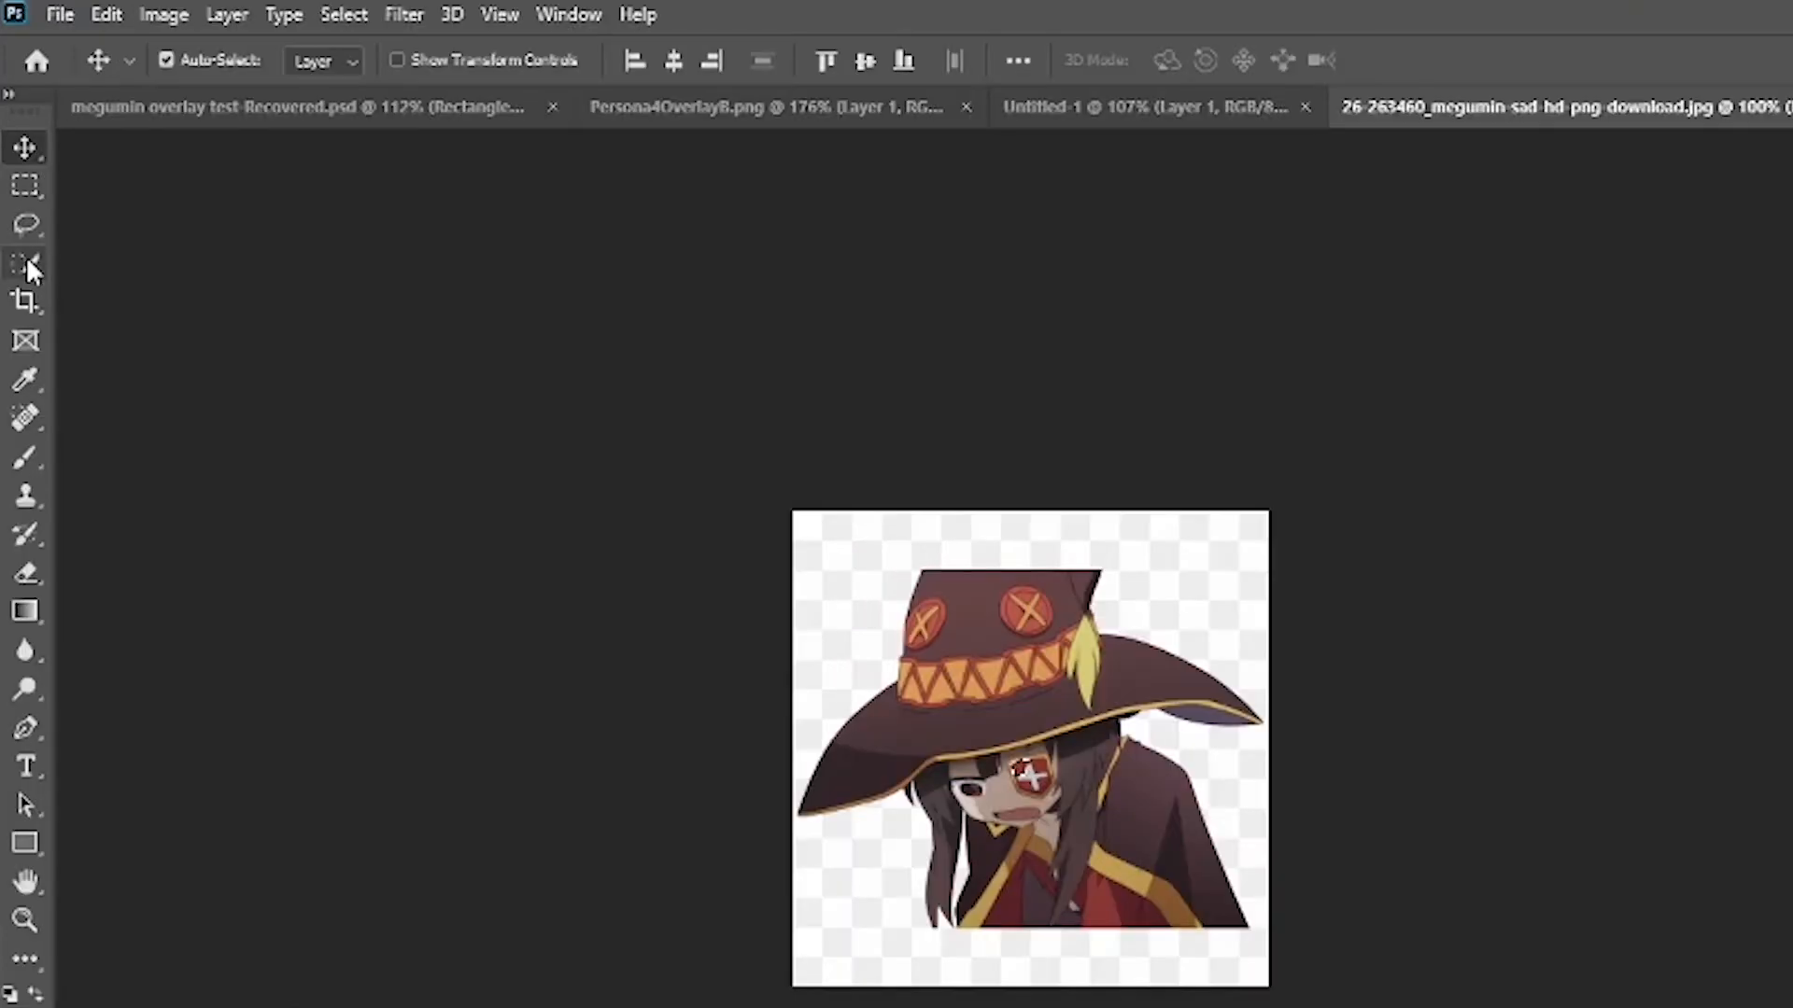
{"action": "left_click", "coordinate": [21, 196]}
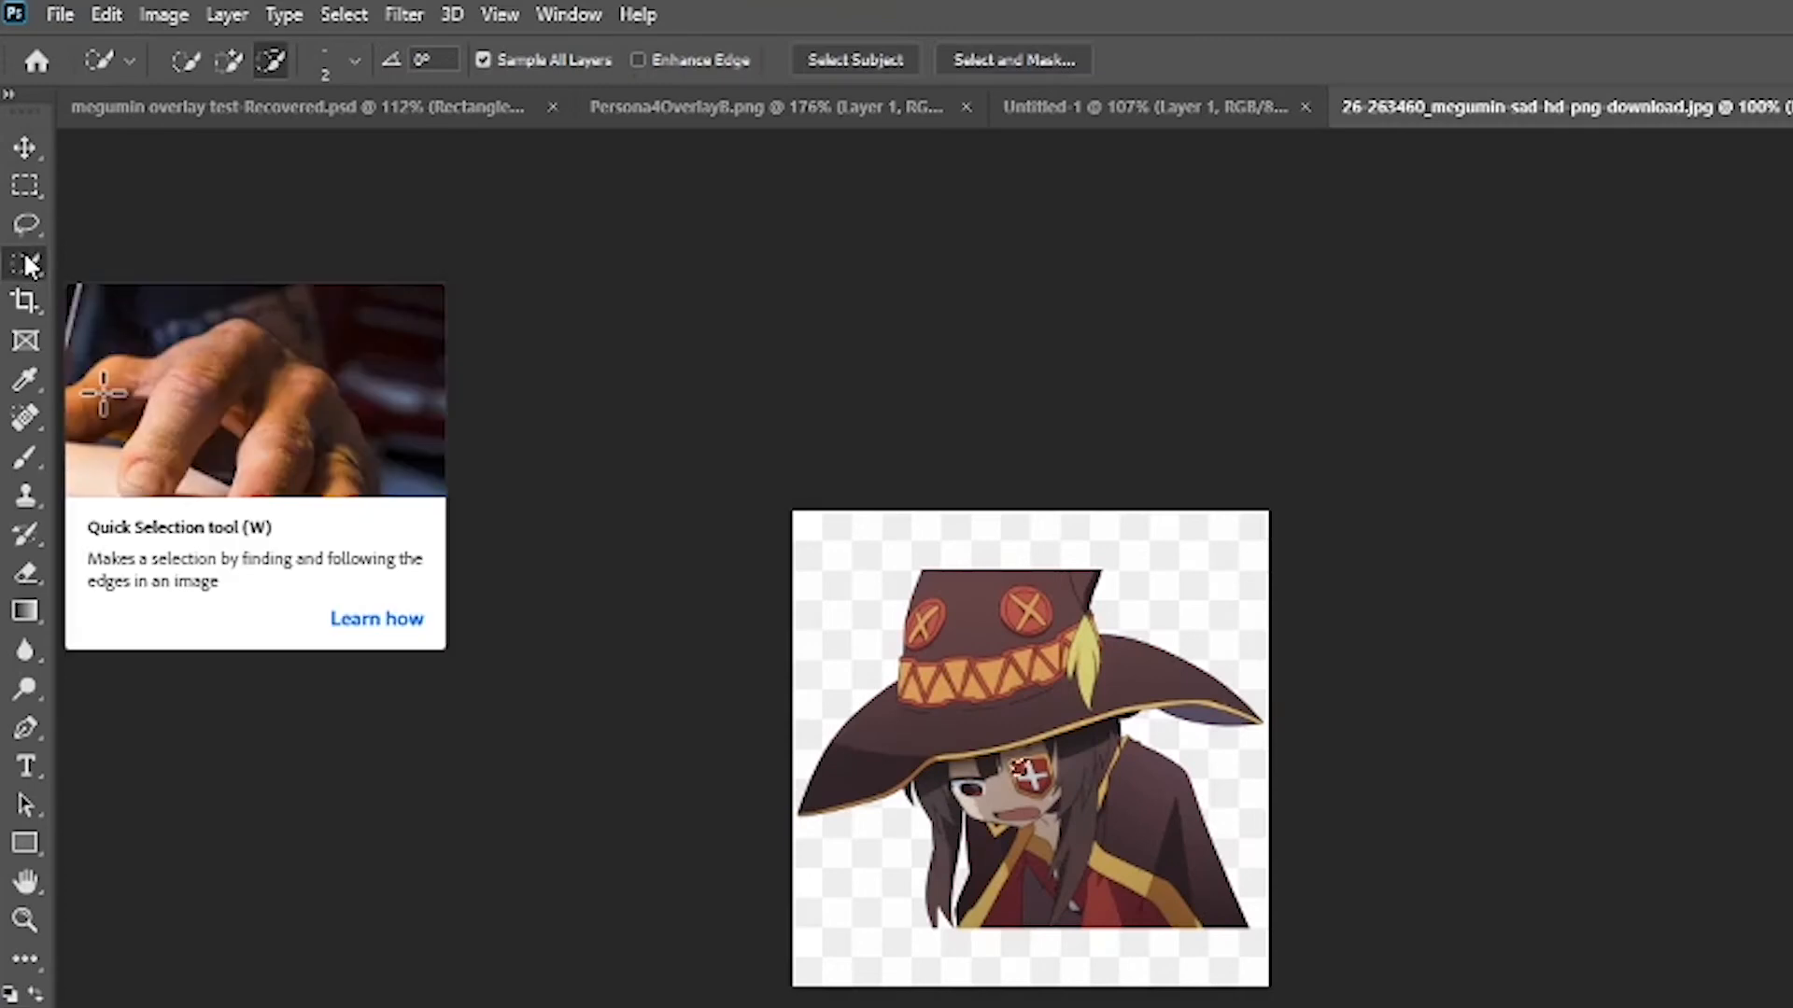
{"action": "left_click", "coordinate": [230, 64]}
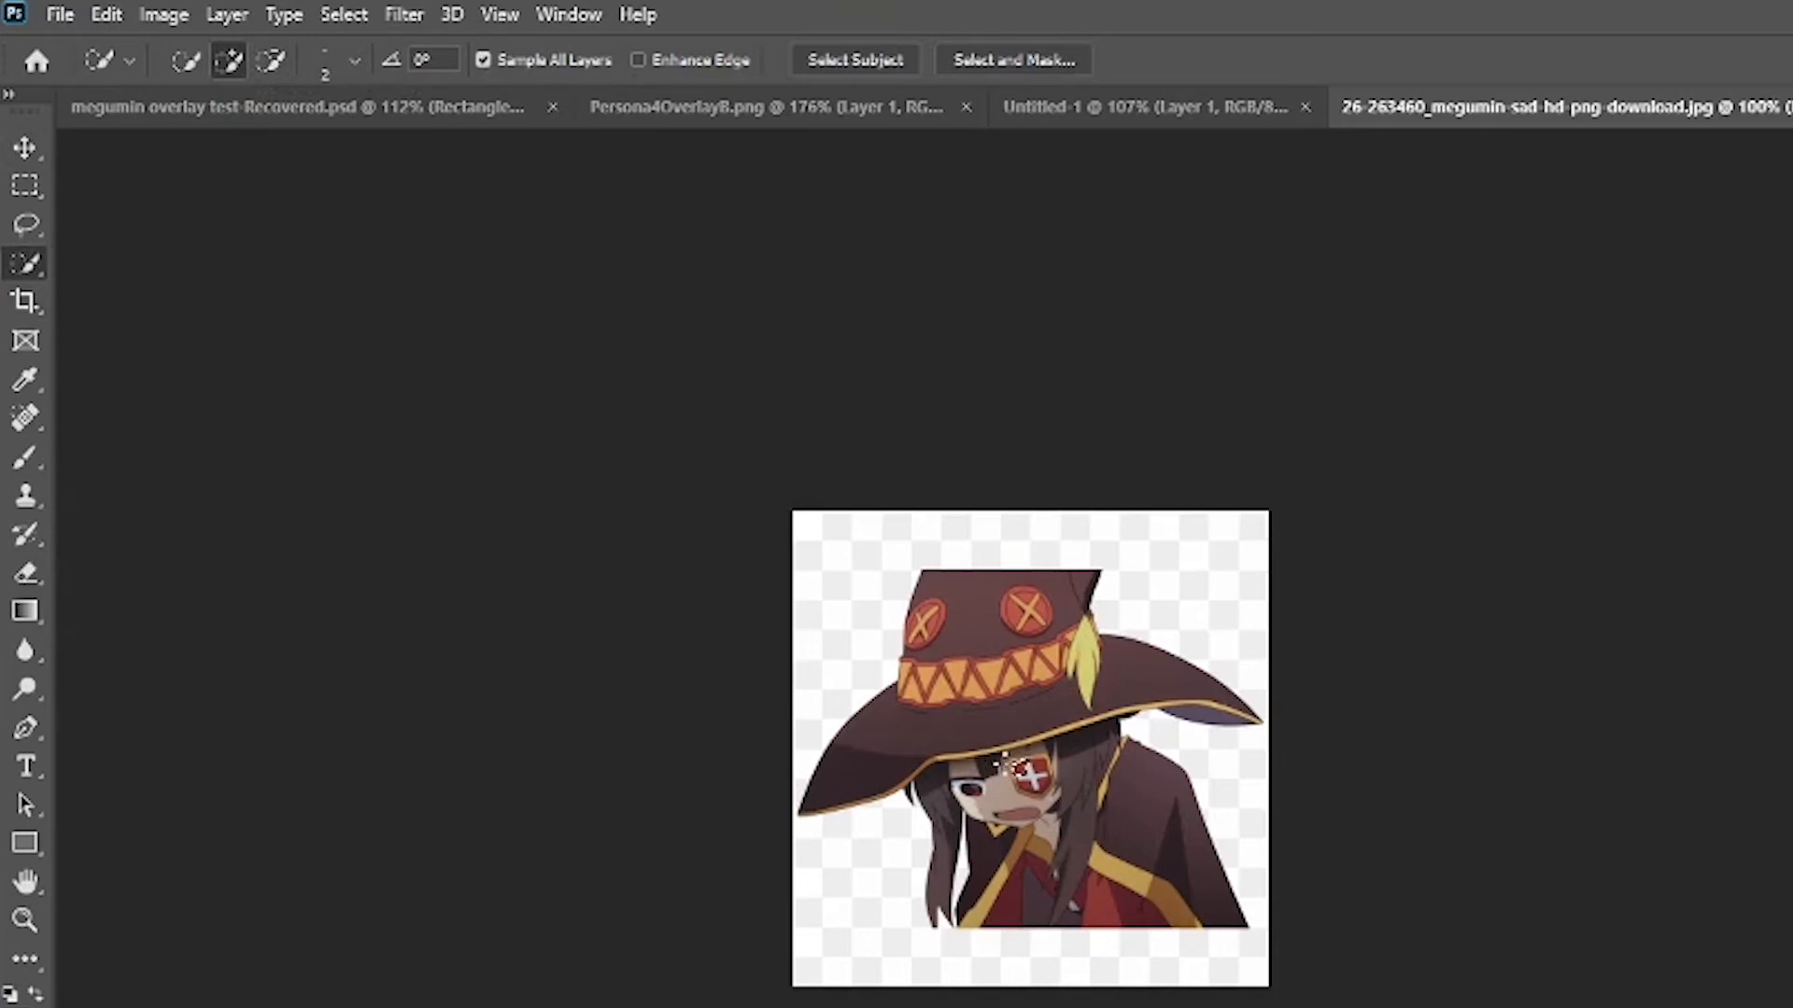
{"action": "left_click", "coordinate": [353, 61]}
{"action": "left_click_drag", "start_coordinate": [192, 142], "coordinate": [232, 147]}
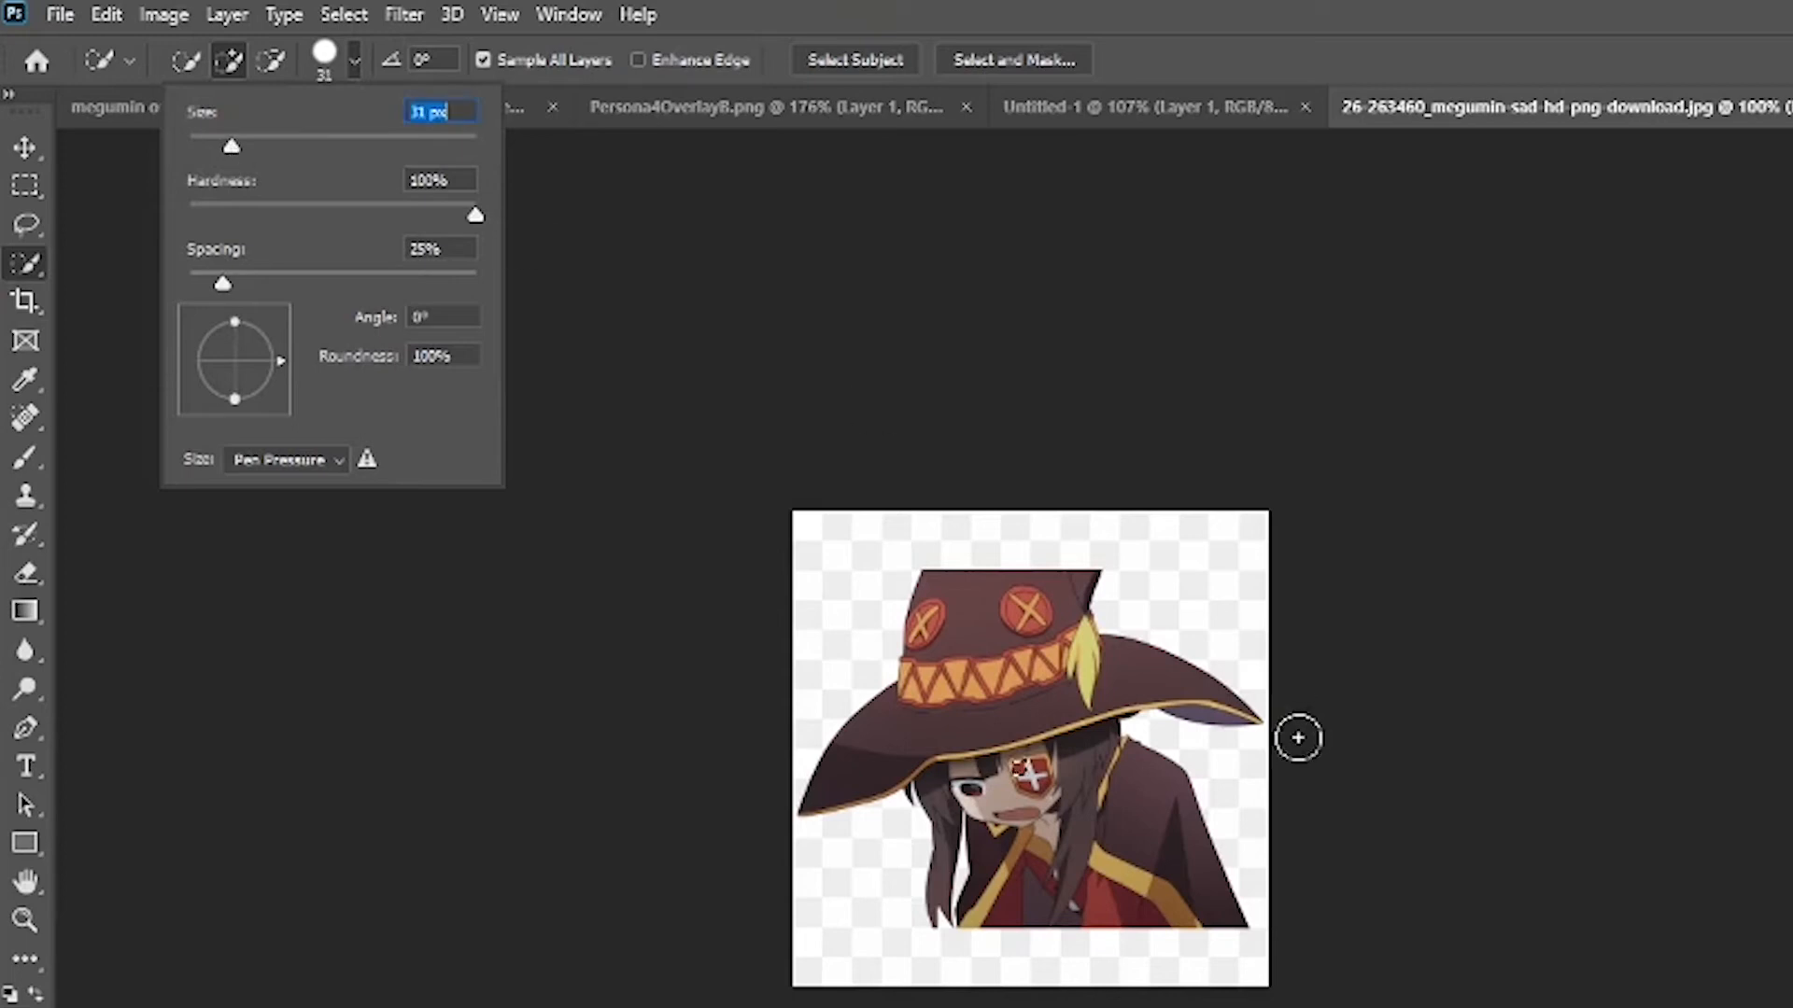
{"action": "left_click", "coordinate": [981, 688]}
{"action": "mouse_move", "coordinate": [980, 691]}
{"action": "left_mouse_down"}
{"action": "mouse_move", "coordinate": [981, 646]}
{"action": "mouse_move", "coordinate": [1029, 710]}
{"action": "mouse_move", "coordinate": [1076, 712]}
{"action": "mouse_move", "coordinate": [1097, 681]}
{"action": "mouse_move", "coordinate": [1120, 787]}
{"action": "mouse_move", "coordinate": [1089, 864]}
{"action": "mouse_move", "coordinate": [1062, 863]}
{"action": "mouse_move", "coordinate": [1111, 871]}
{"action": "left_mouse_up"}
{"action": "mouse_move", "coordinate": [1027, 826]}
{"action": "left_mouse_down"}
{"action": "mouse_move", "coordinate": [1011, 779]}
{"action": "mouse_move", "coordinate": [979, 781]}
{"action": "mouse_move", "coordinate": [991, 757]}
{"action": "mouse_move", "coordinate": [960, 779]}
{"action": "mouse_move", "coordinate": [1006, 765]}
{"action": "left_mouse_up"}
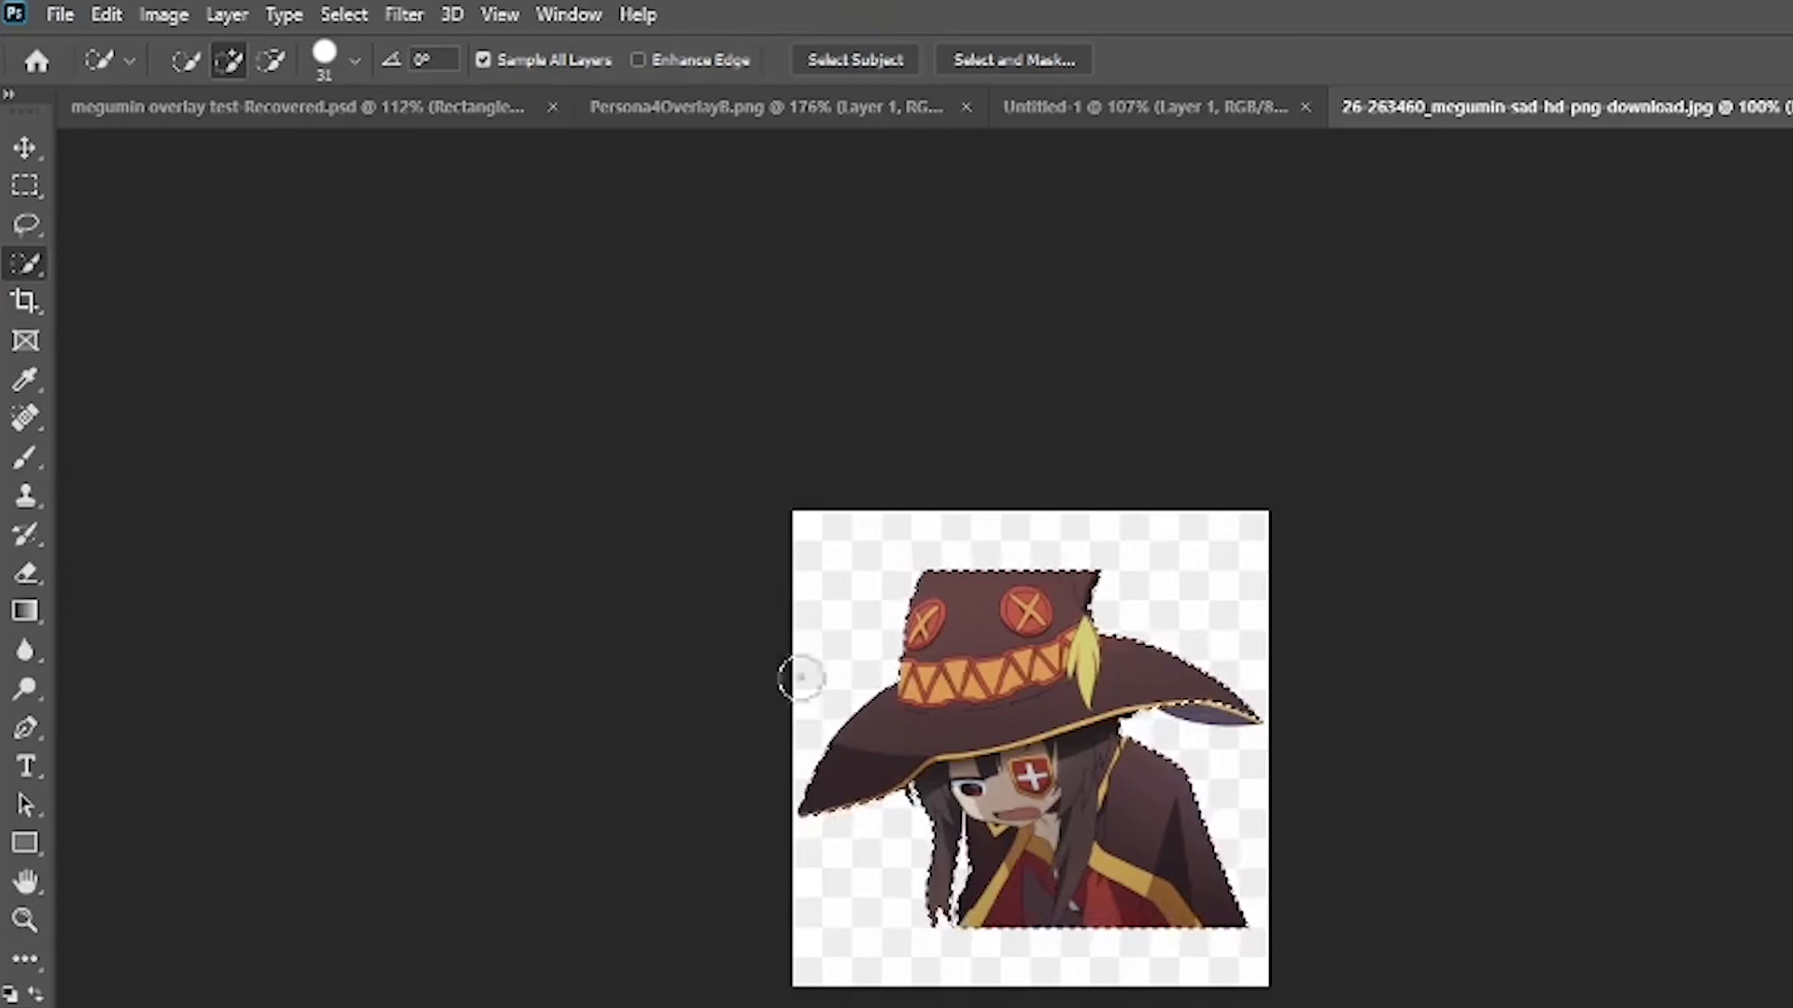
- Move the selected Megumin cutout into the Untitled-1 overlay and place it over the red bottom bar
{"action": "left_click", "coordinate": [25, 147]}
{"action": "left_click_drag", "start_coordinate": [1043, 719], "coordinate": [754, 1007]}
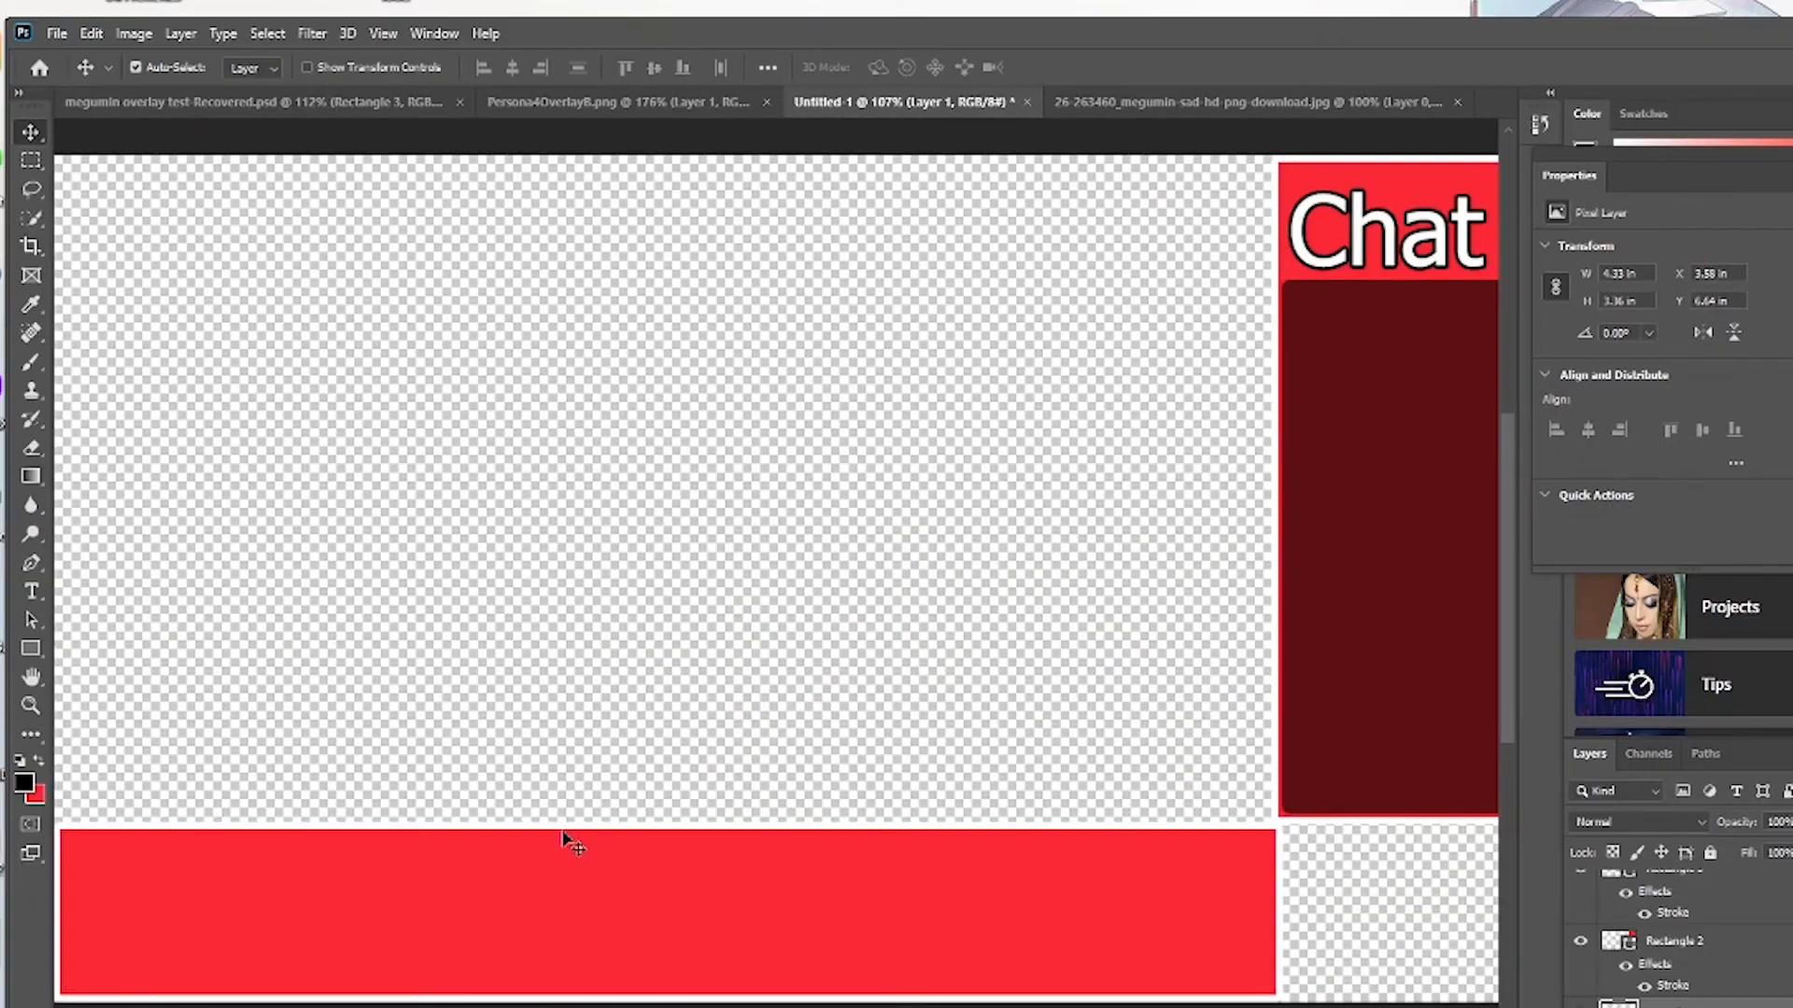
{"action": "left_click_drag", "start_coordinate": [559, 819], "coordinate": [510, 851]}
- Scale the Megumin cutout to about 59% so it fits the red bottom bar's height, and place it near the bar's left end
{"action": "left_click", "coordinate": [93, 33]}
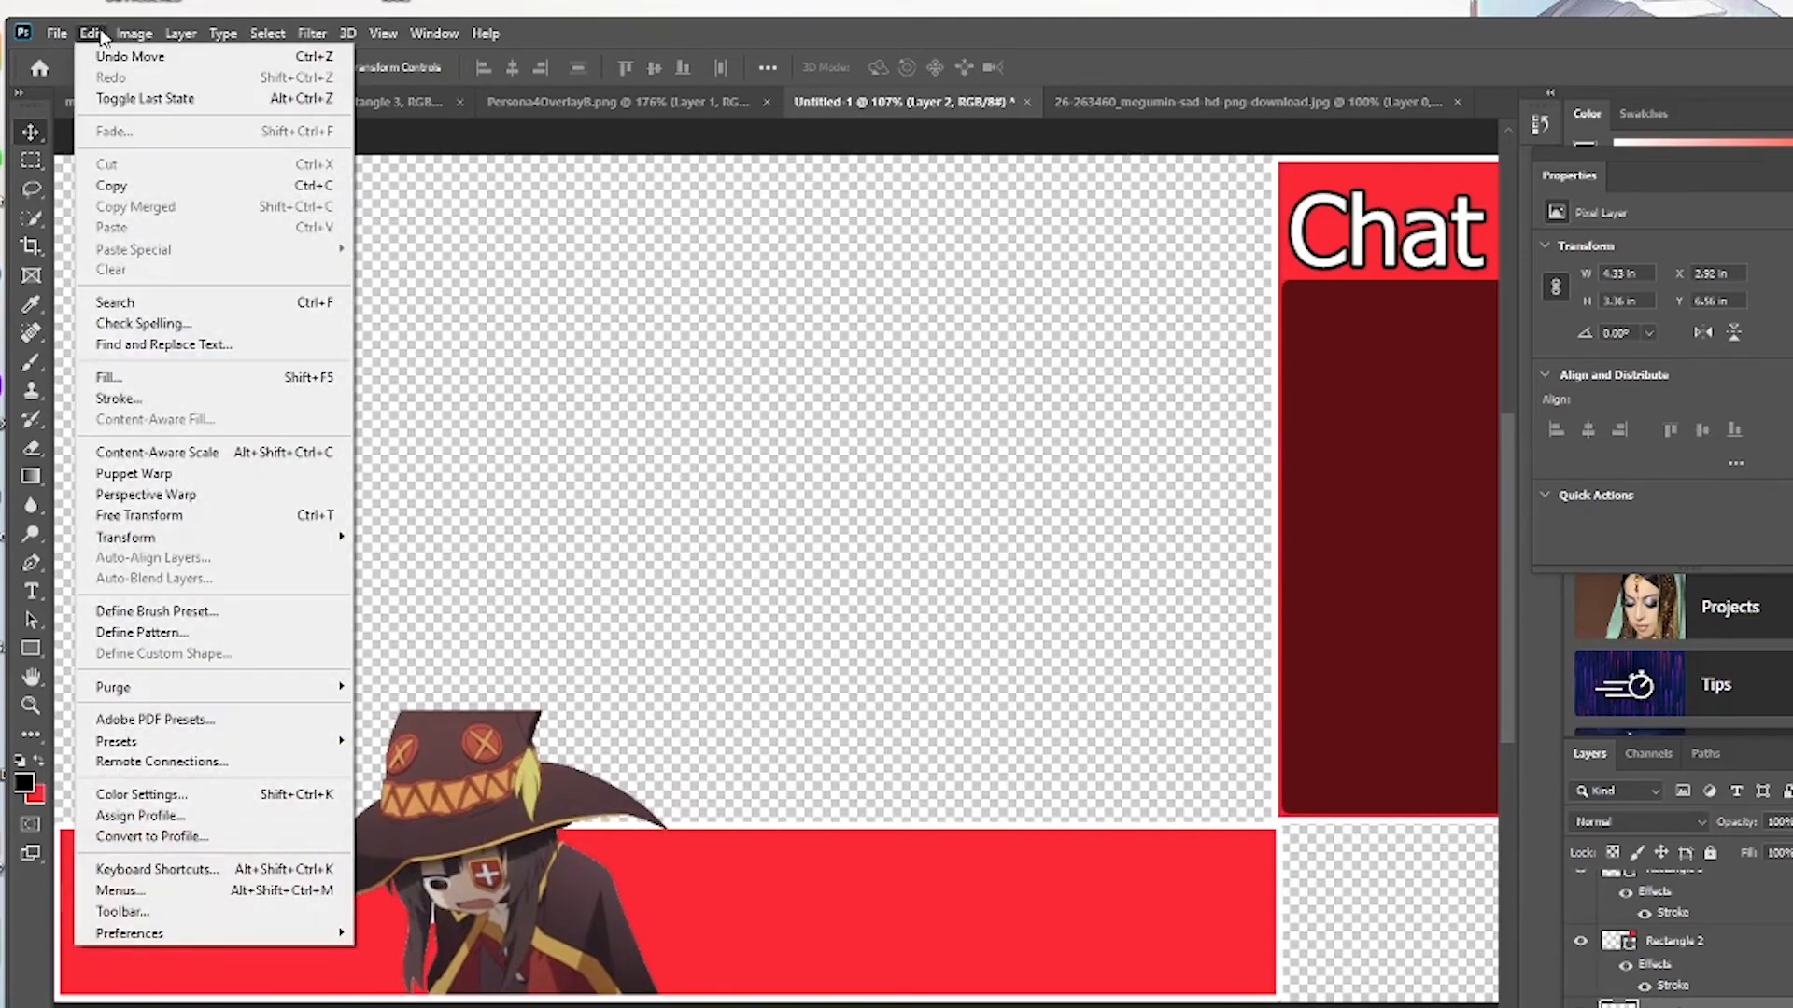
{"action": "mouse_move", "coordinate": [177, 543]}
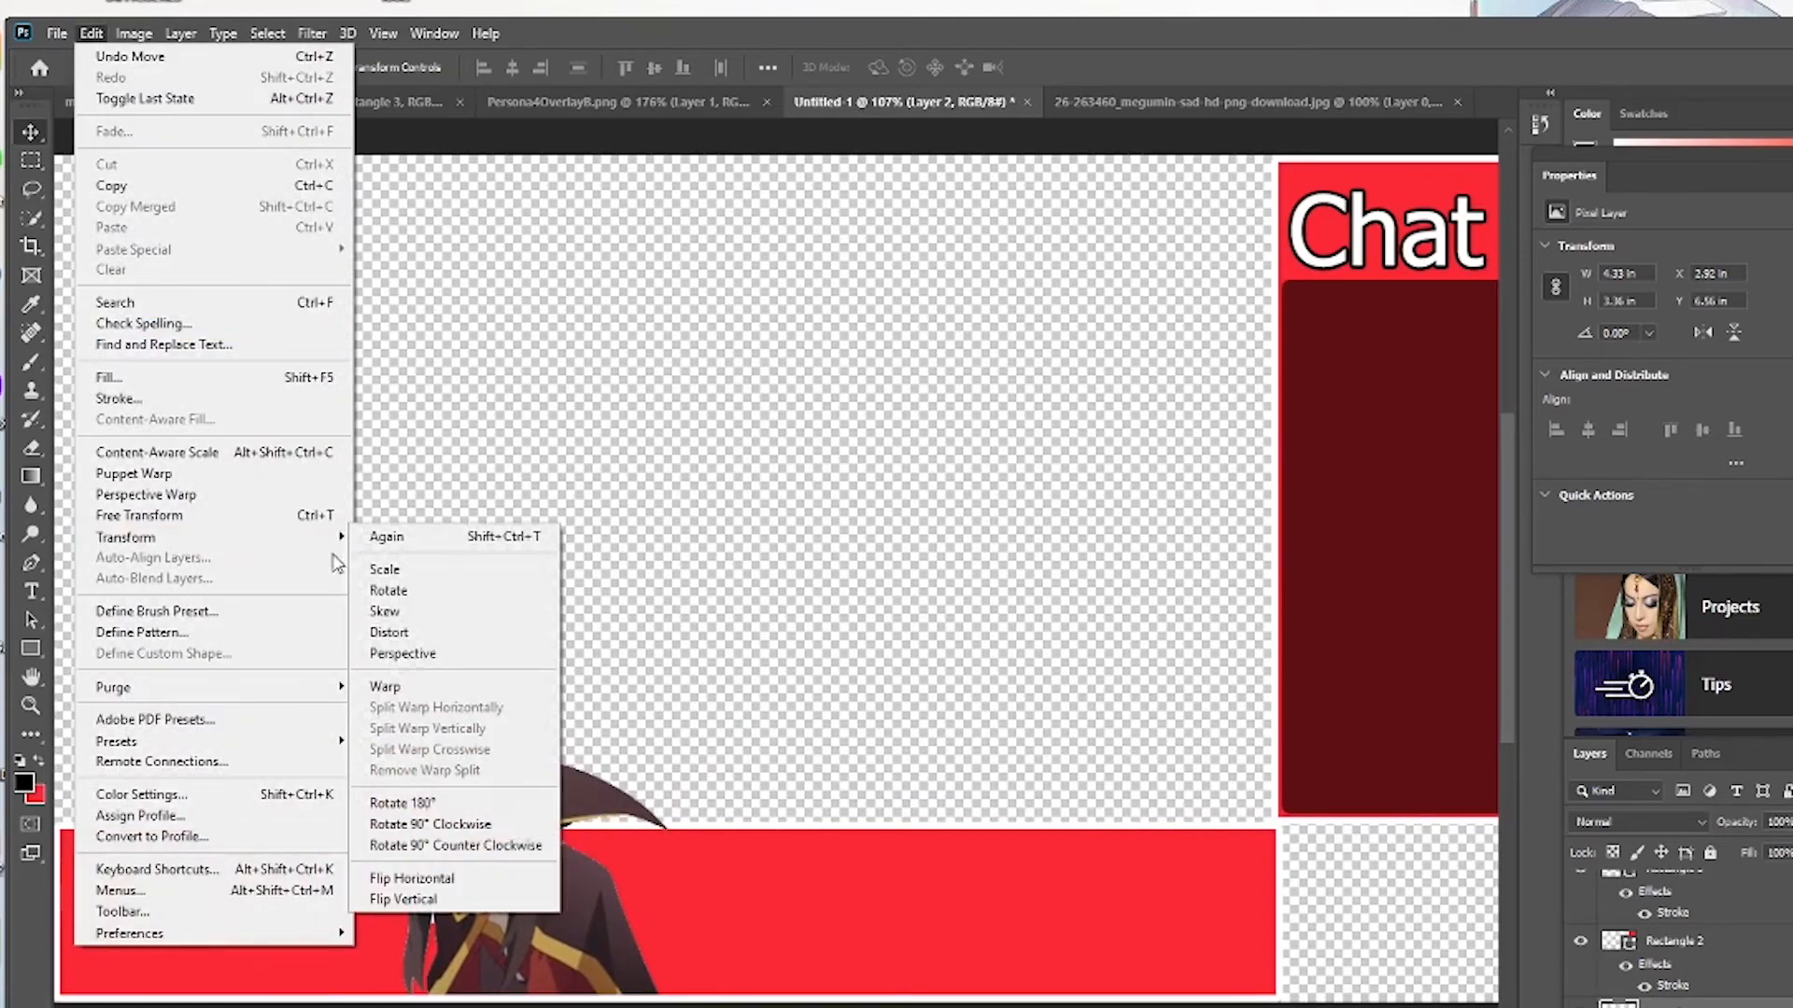
{"action": "left_click", "coordinate": [374, 572]}
{"action": "left_click_drag", "start_coordinate": [670, 702], "coordinate": [540, 857]}
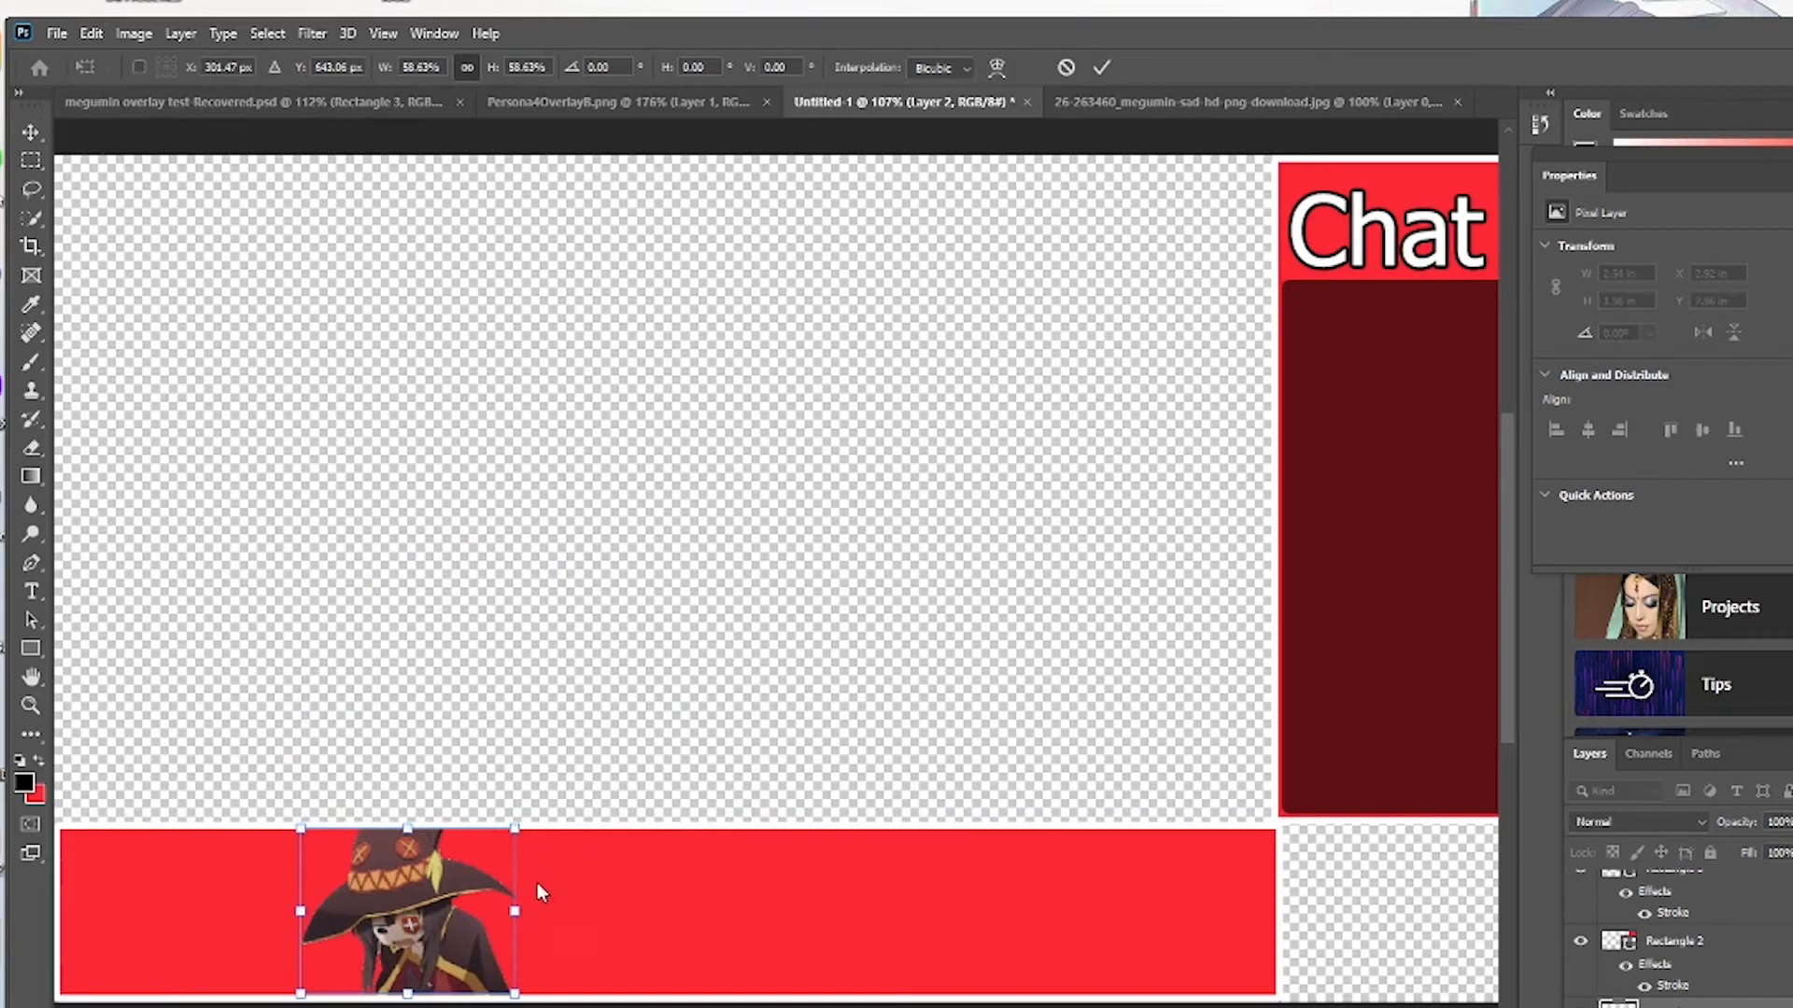
{"action": "left_click_drag", "start_coordinate": [519, 918], "coordinate": [235, 929]}
{"action": "key", "text": "Return"}
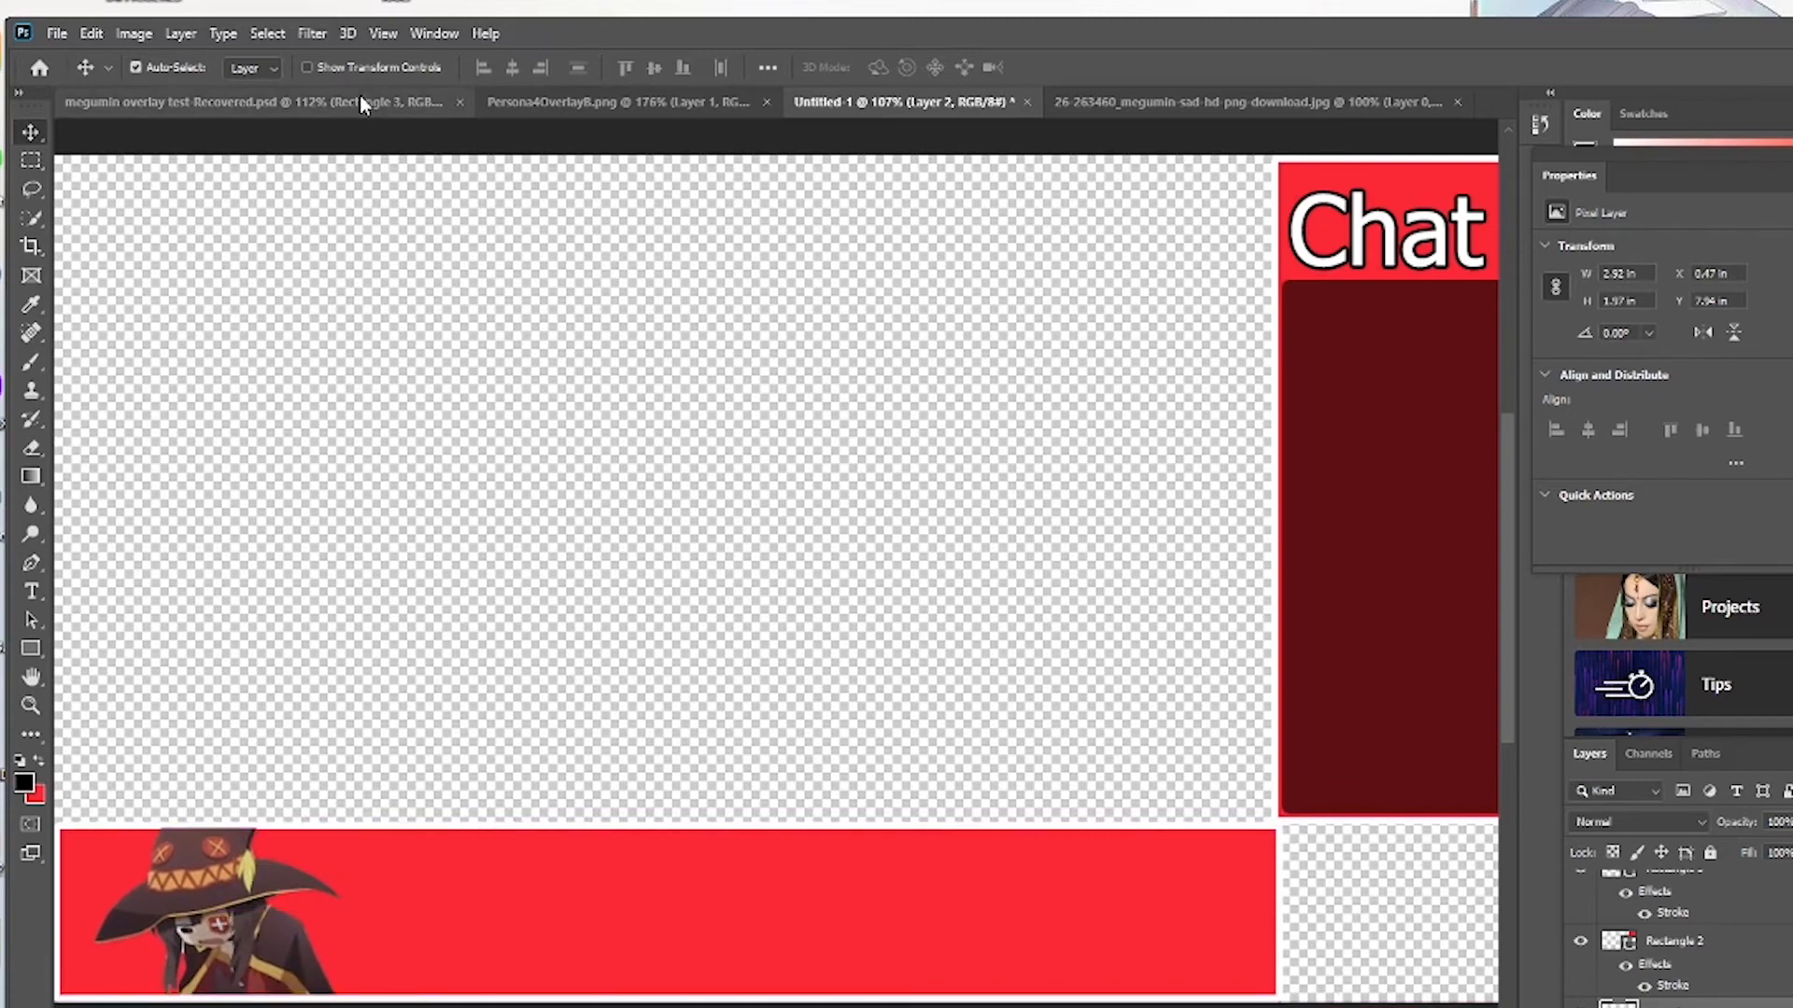
- Review the social media buttons in the Persona4 reference overlay and the other open documents, ending on the Untitled-1 overlay
{"action": "left_click", "coordinate": [579, 101]}
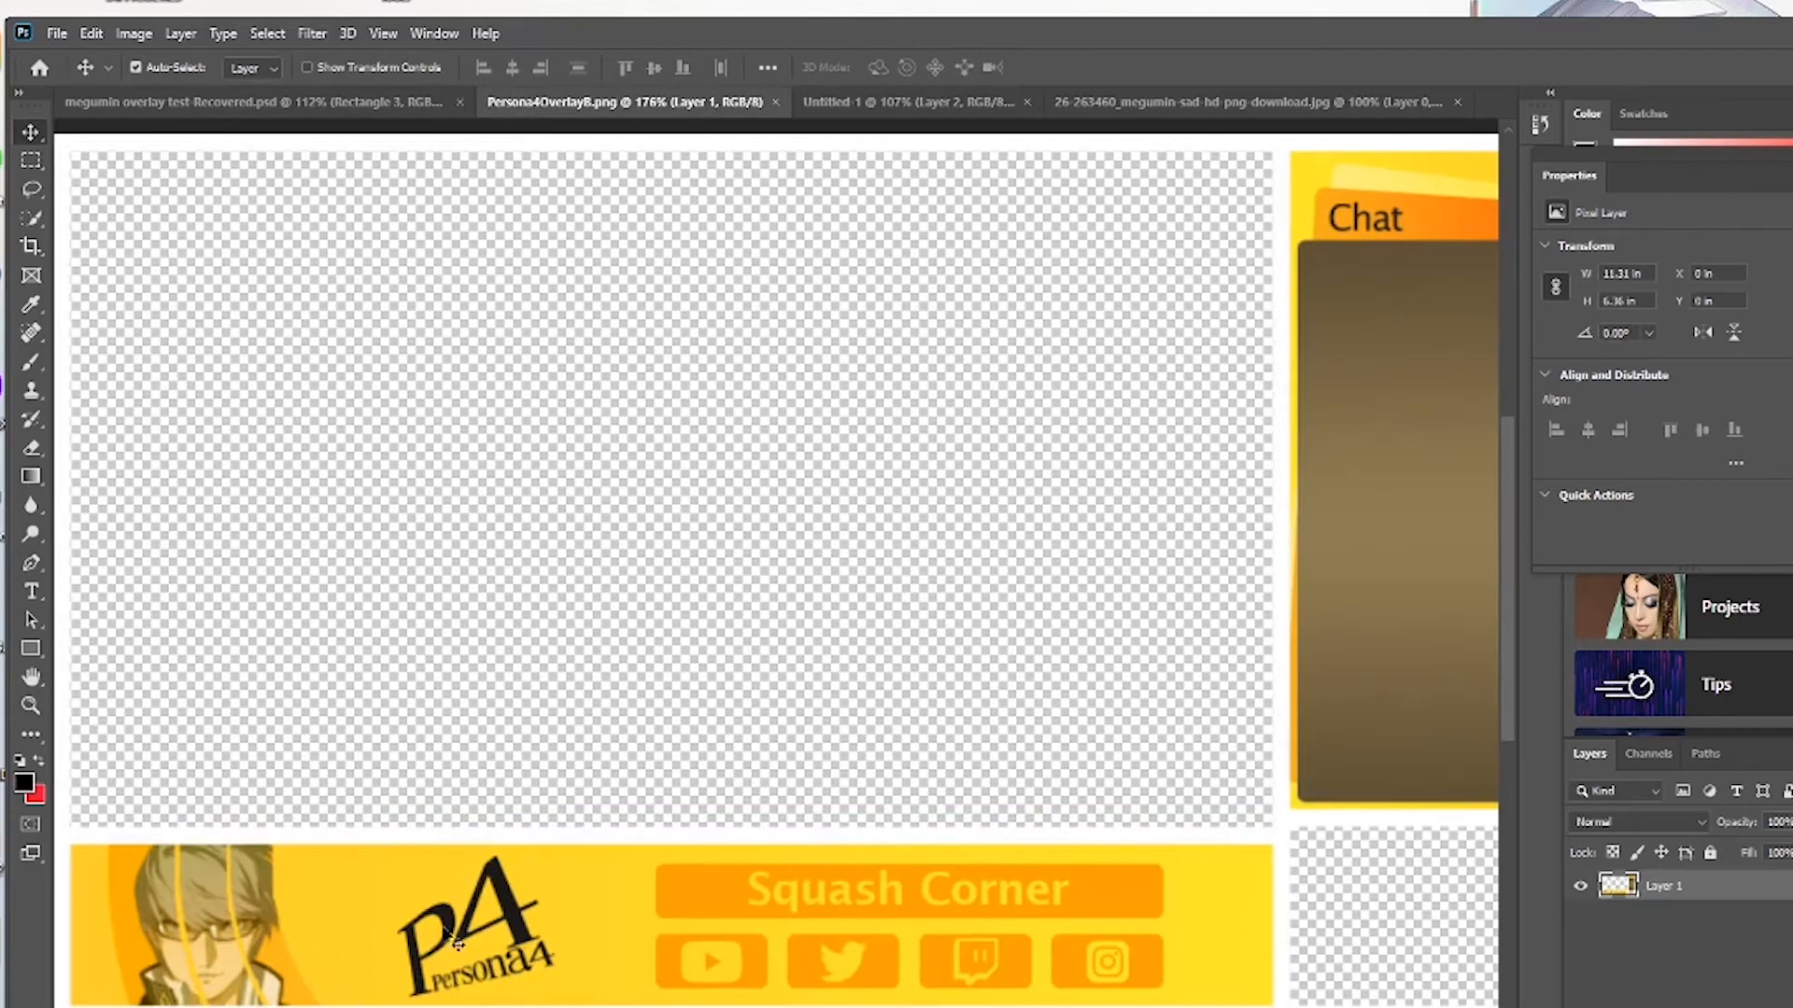
{"action": "left_click", "coordinate": [345, 103]}
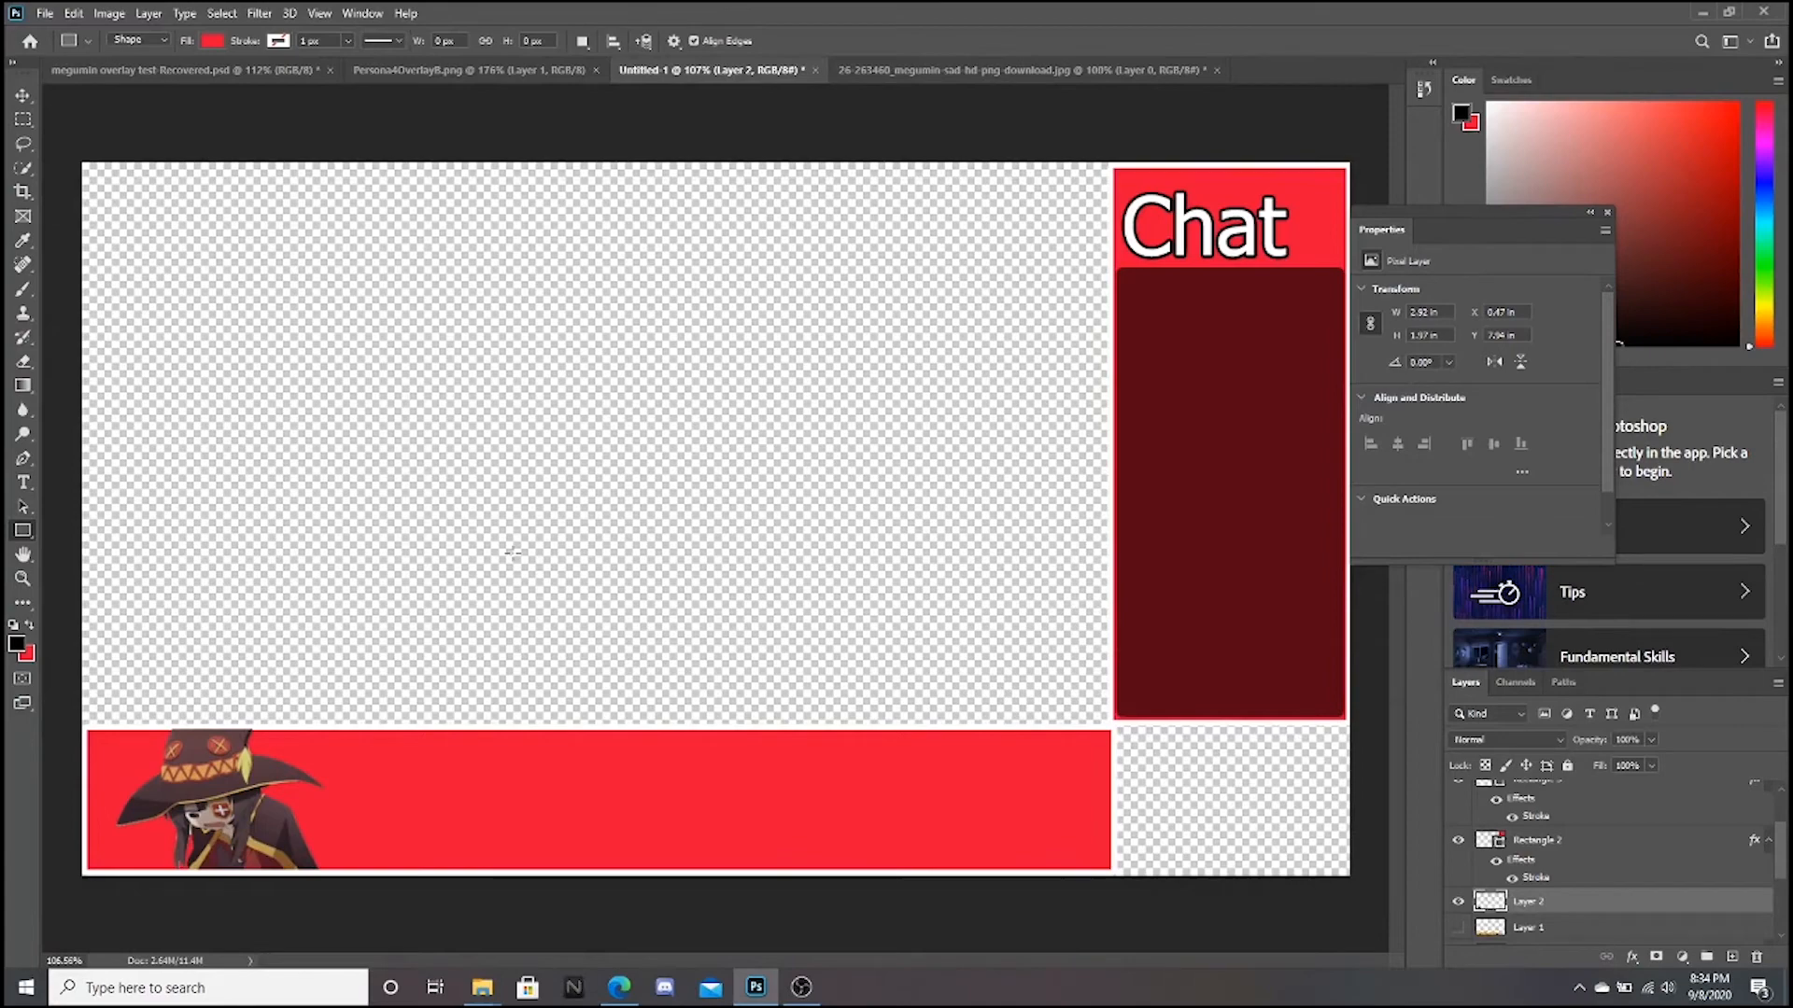
{"action": "left_click", "coordinate": [437, 71]}
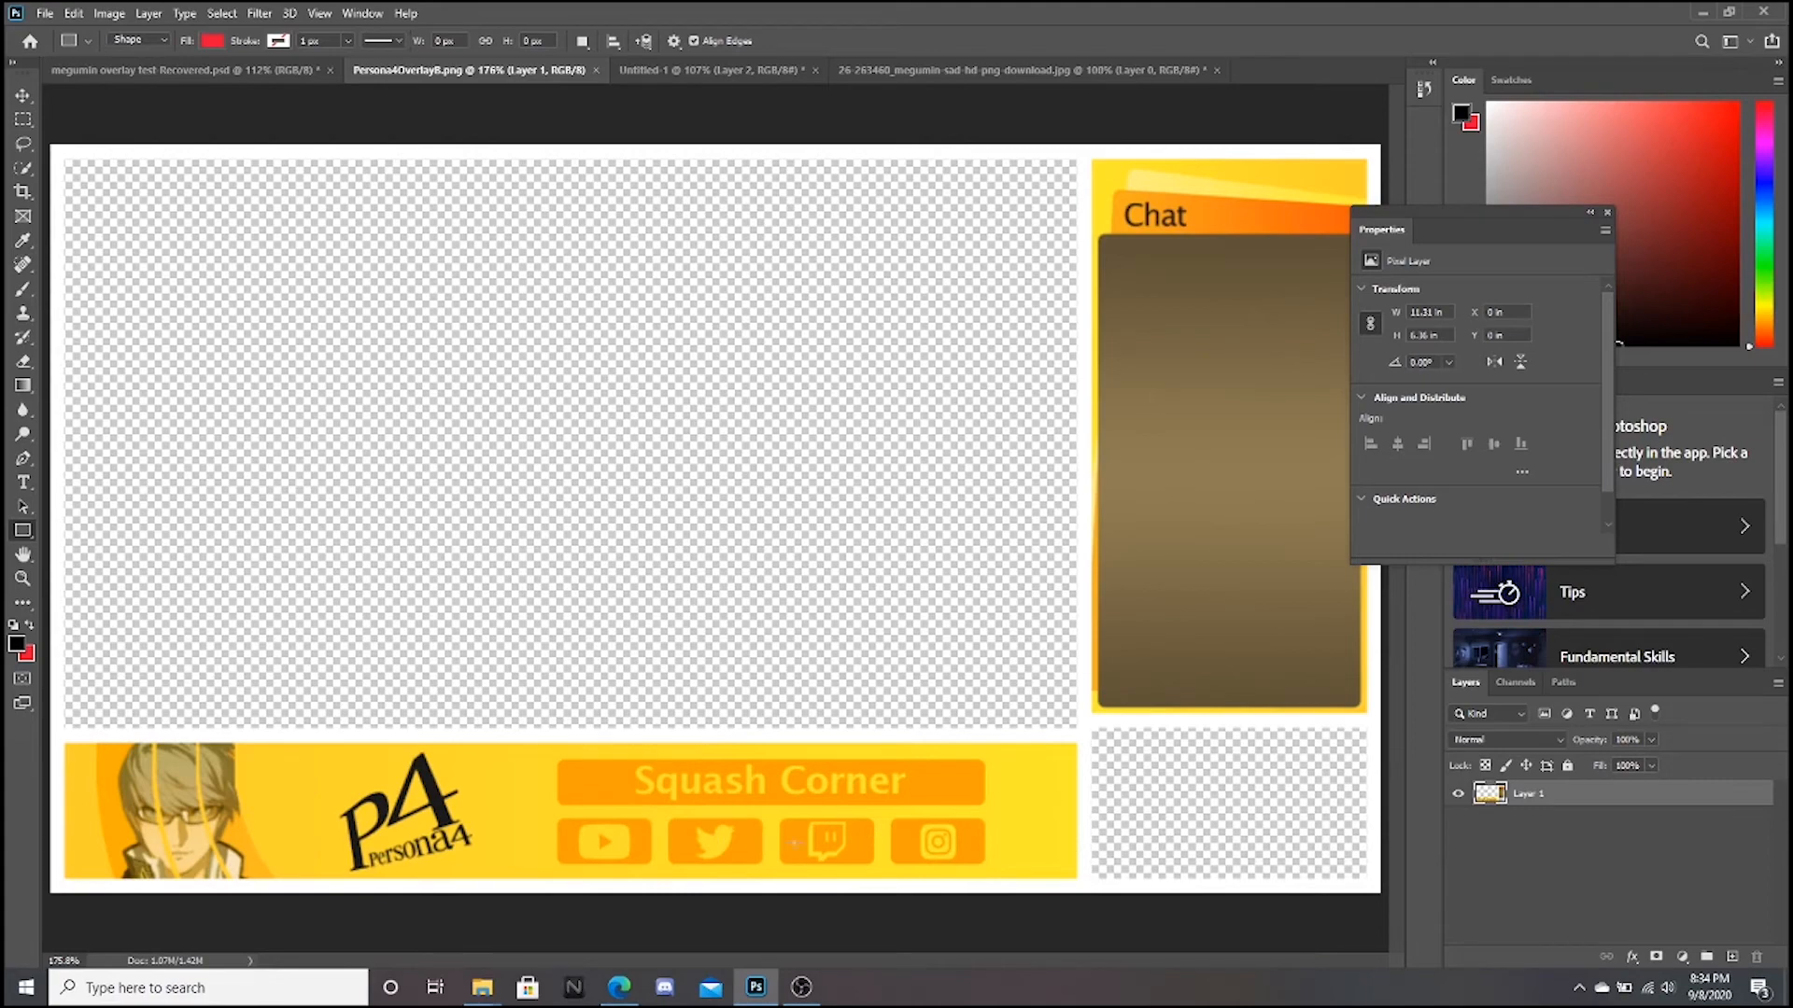
{"action": "left_click", "coordinate": [995, 72]}
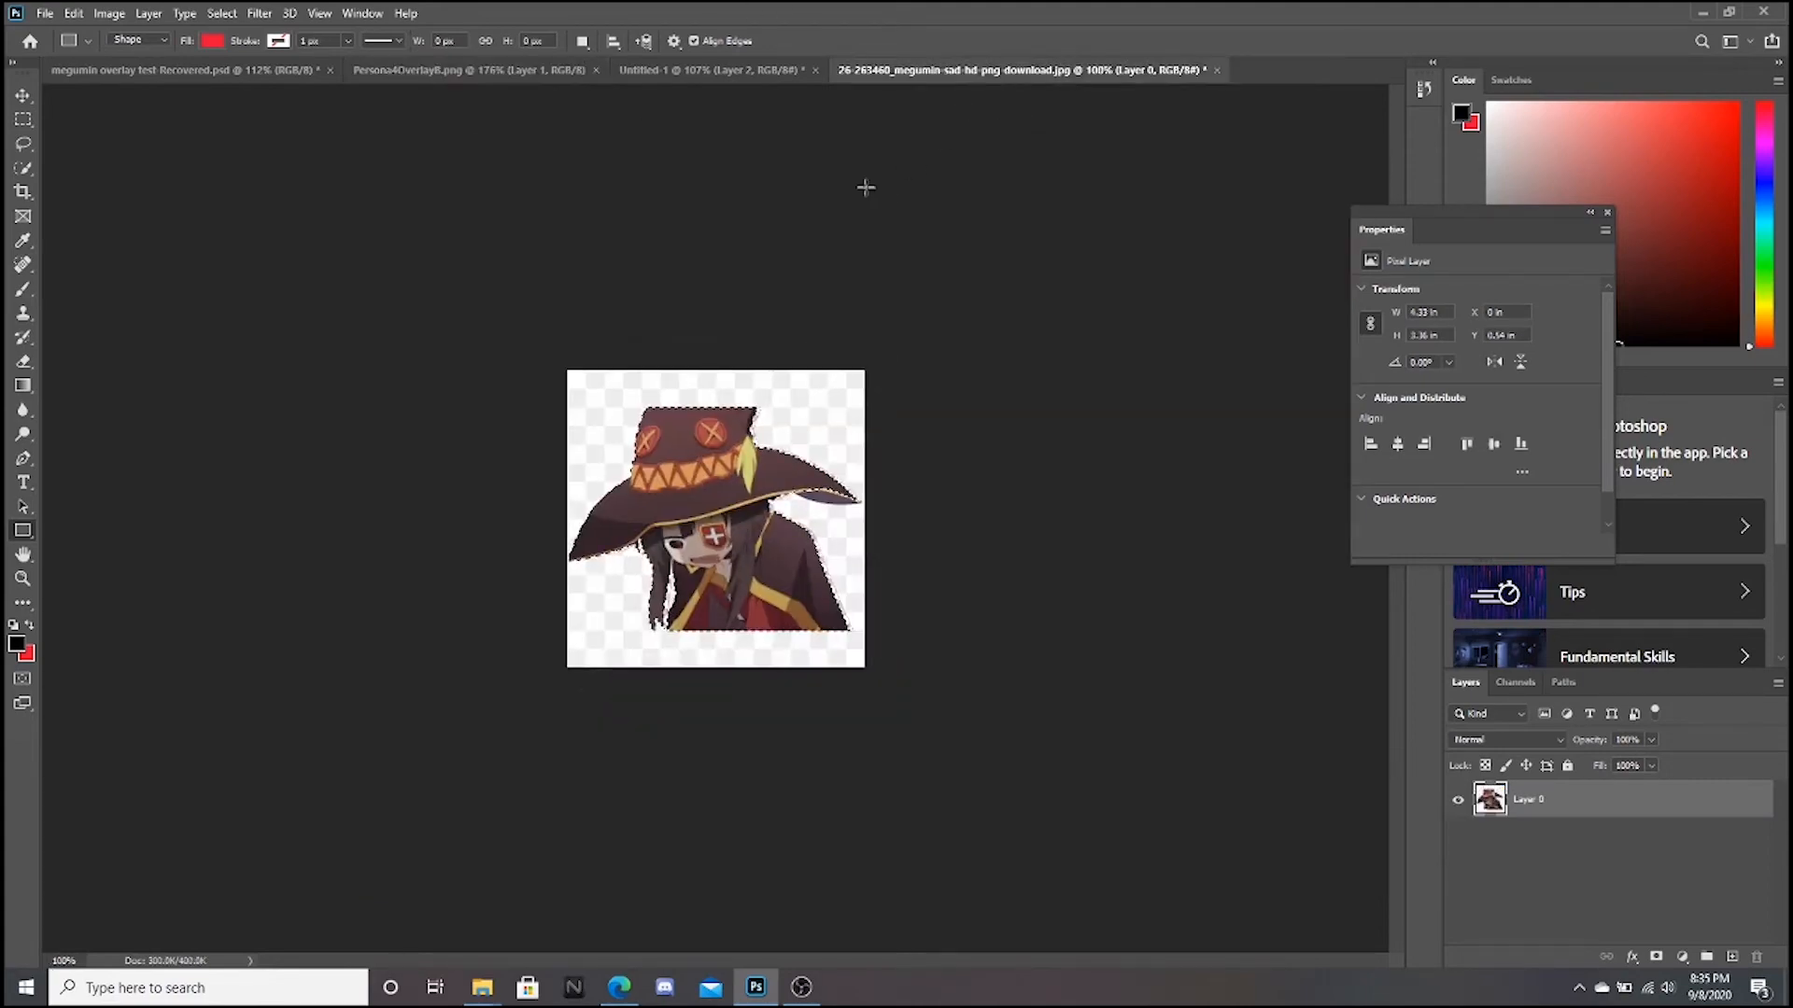
{"action": "left_click", "coordinate": [754, 71]}
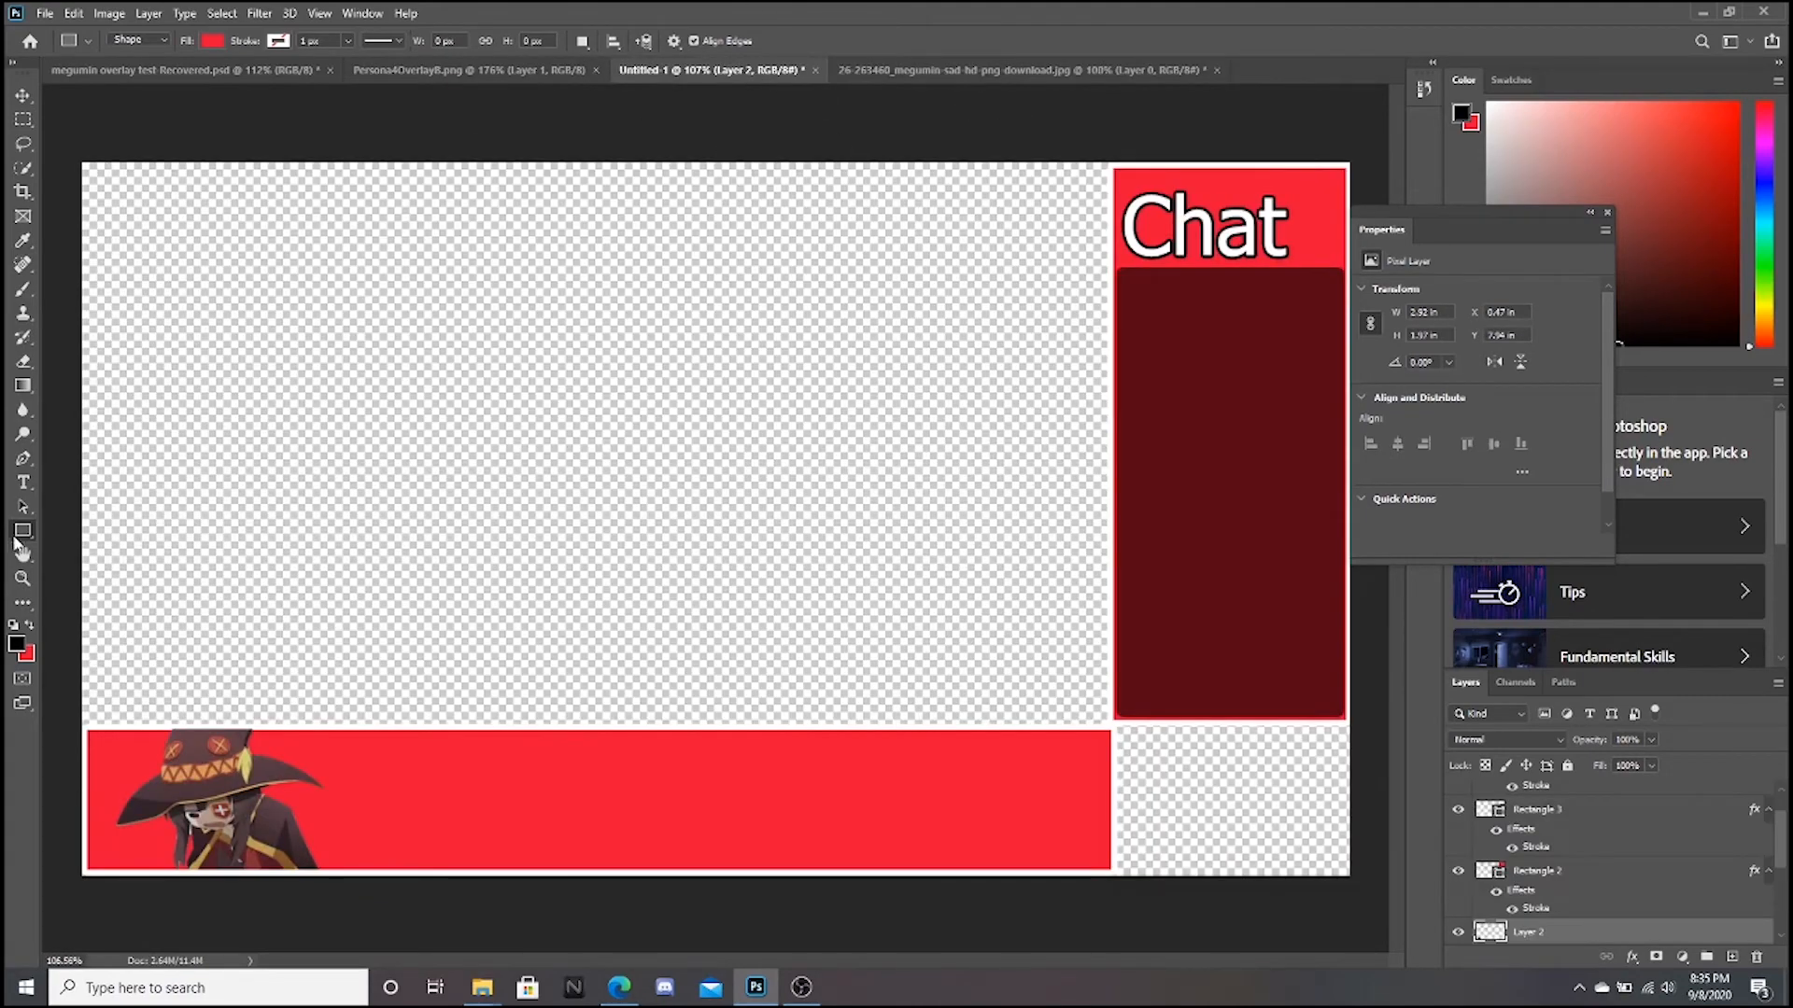
- Draw a rectangle about 190 x 38 px in the middle of the red bottom bar and fill it with yellow #dce912
{"action": "left_click_drag", "start_coordinate": [594, 791], "coordinate": [783, 828]}
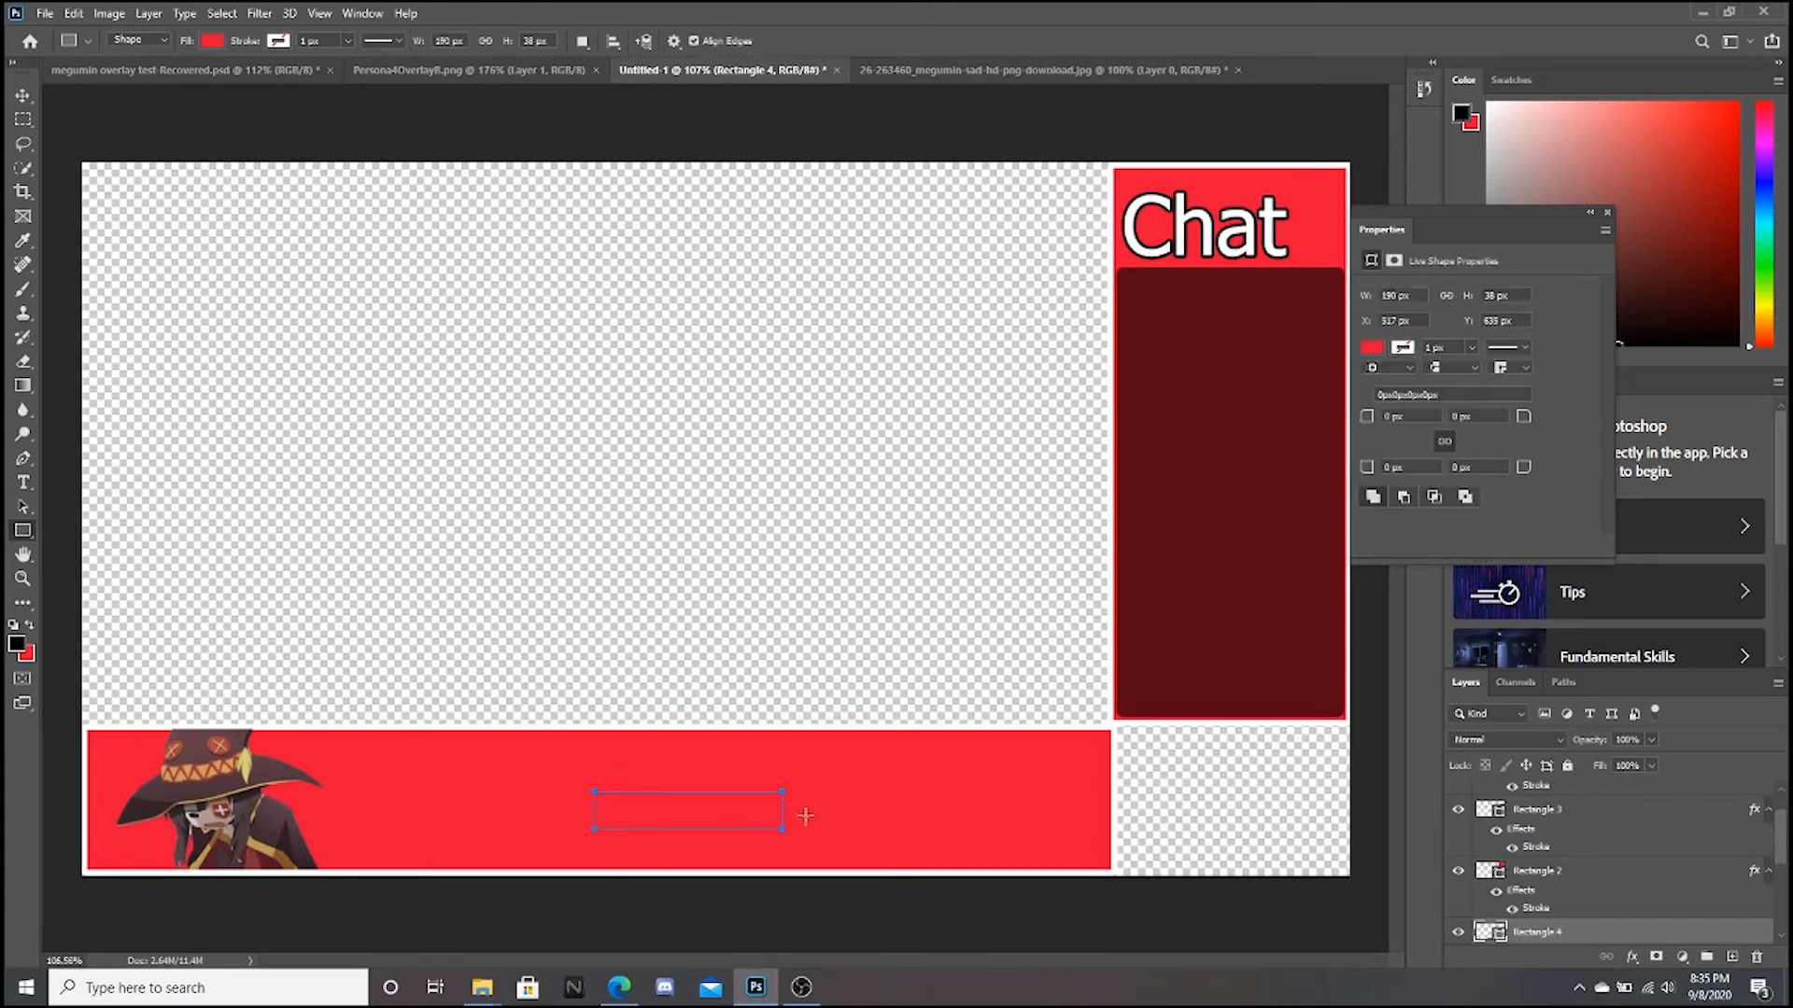
{"action": "left_click", "coordinate": [1371, 349]}
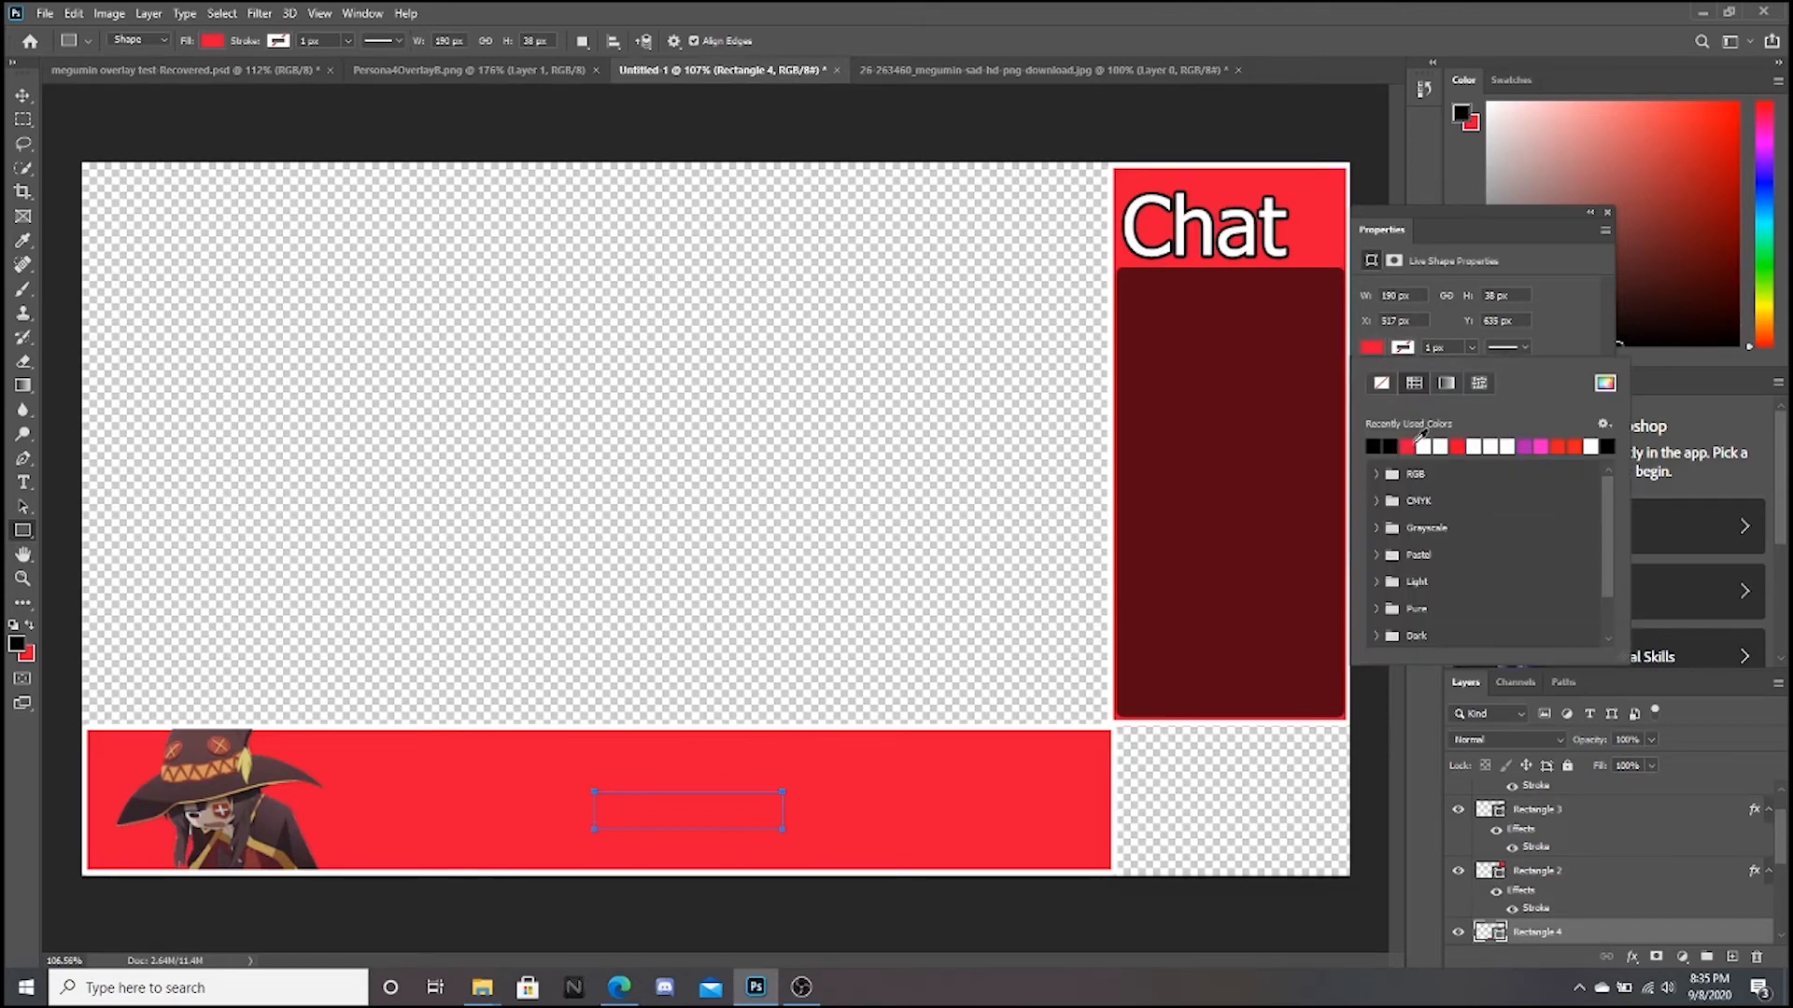
{"action": "left_click", "coordinate": [1604, 383]}
{"action": "left_click", "coordinate": [915, 423]}
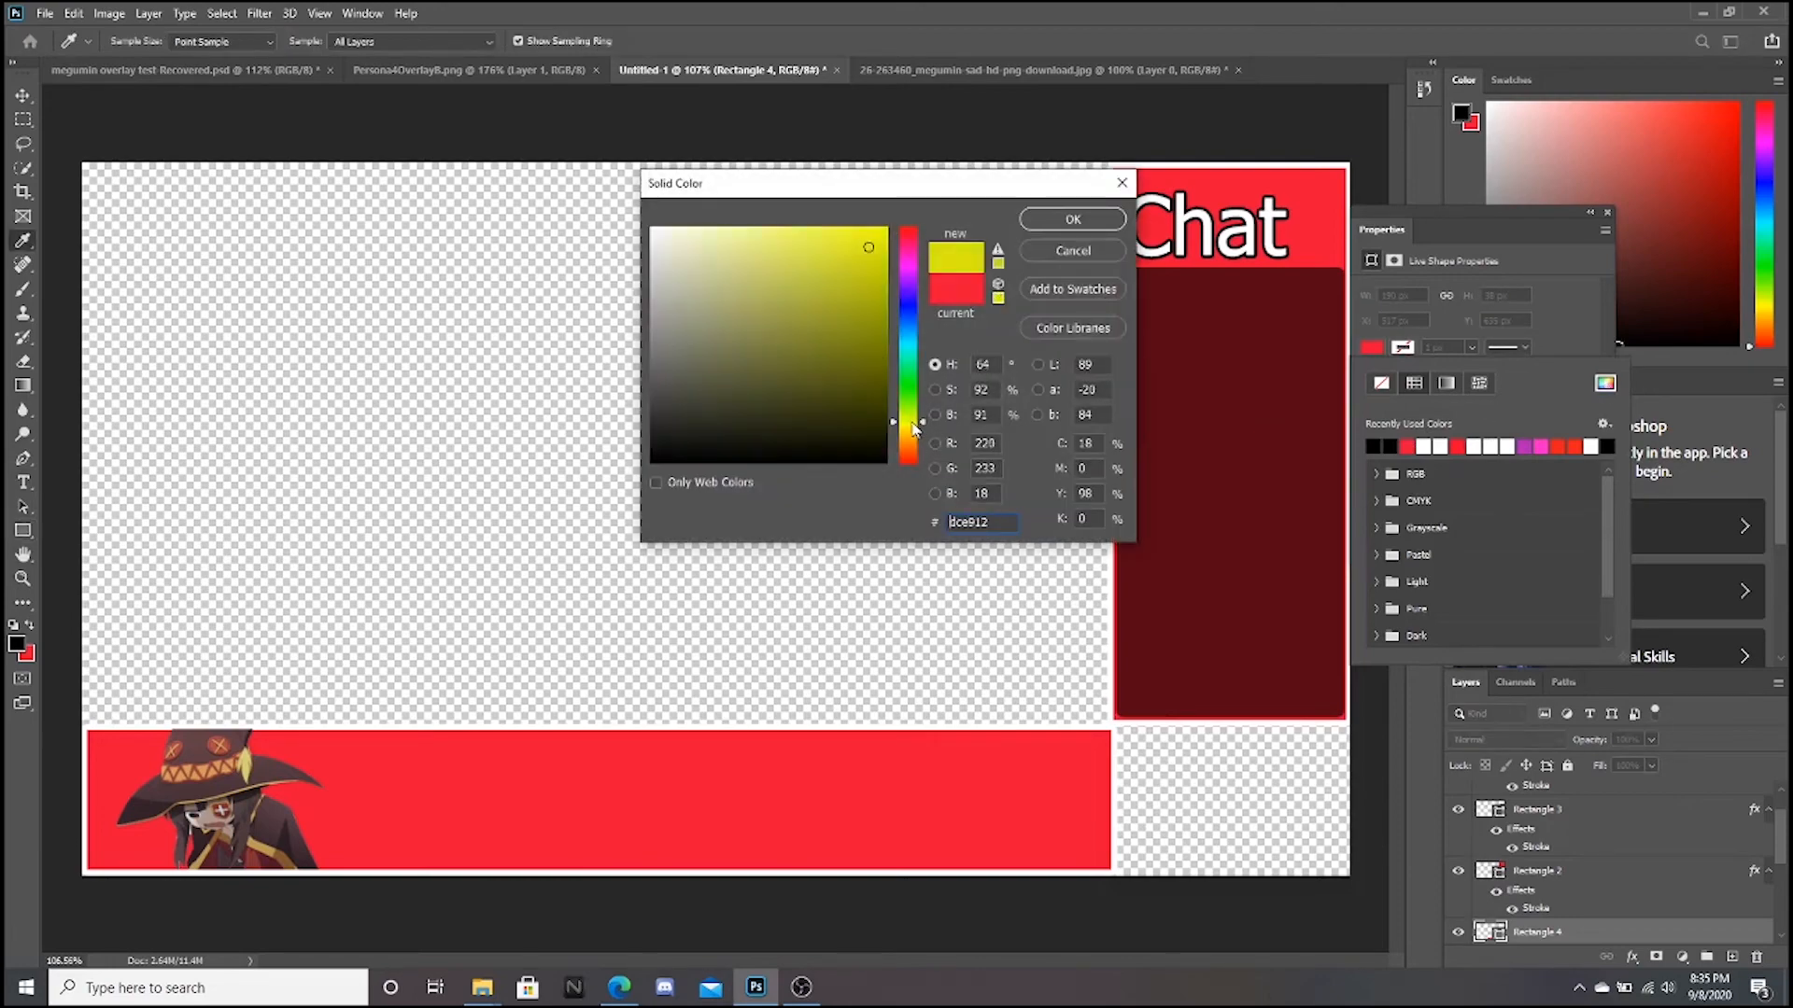
{"action": "left_click", "coordinate": [1061, 234]}
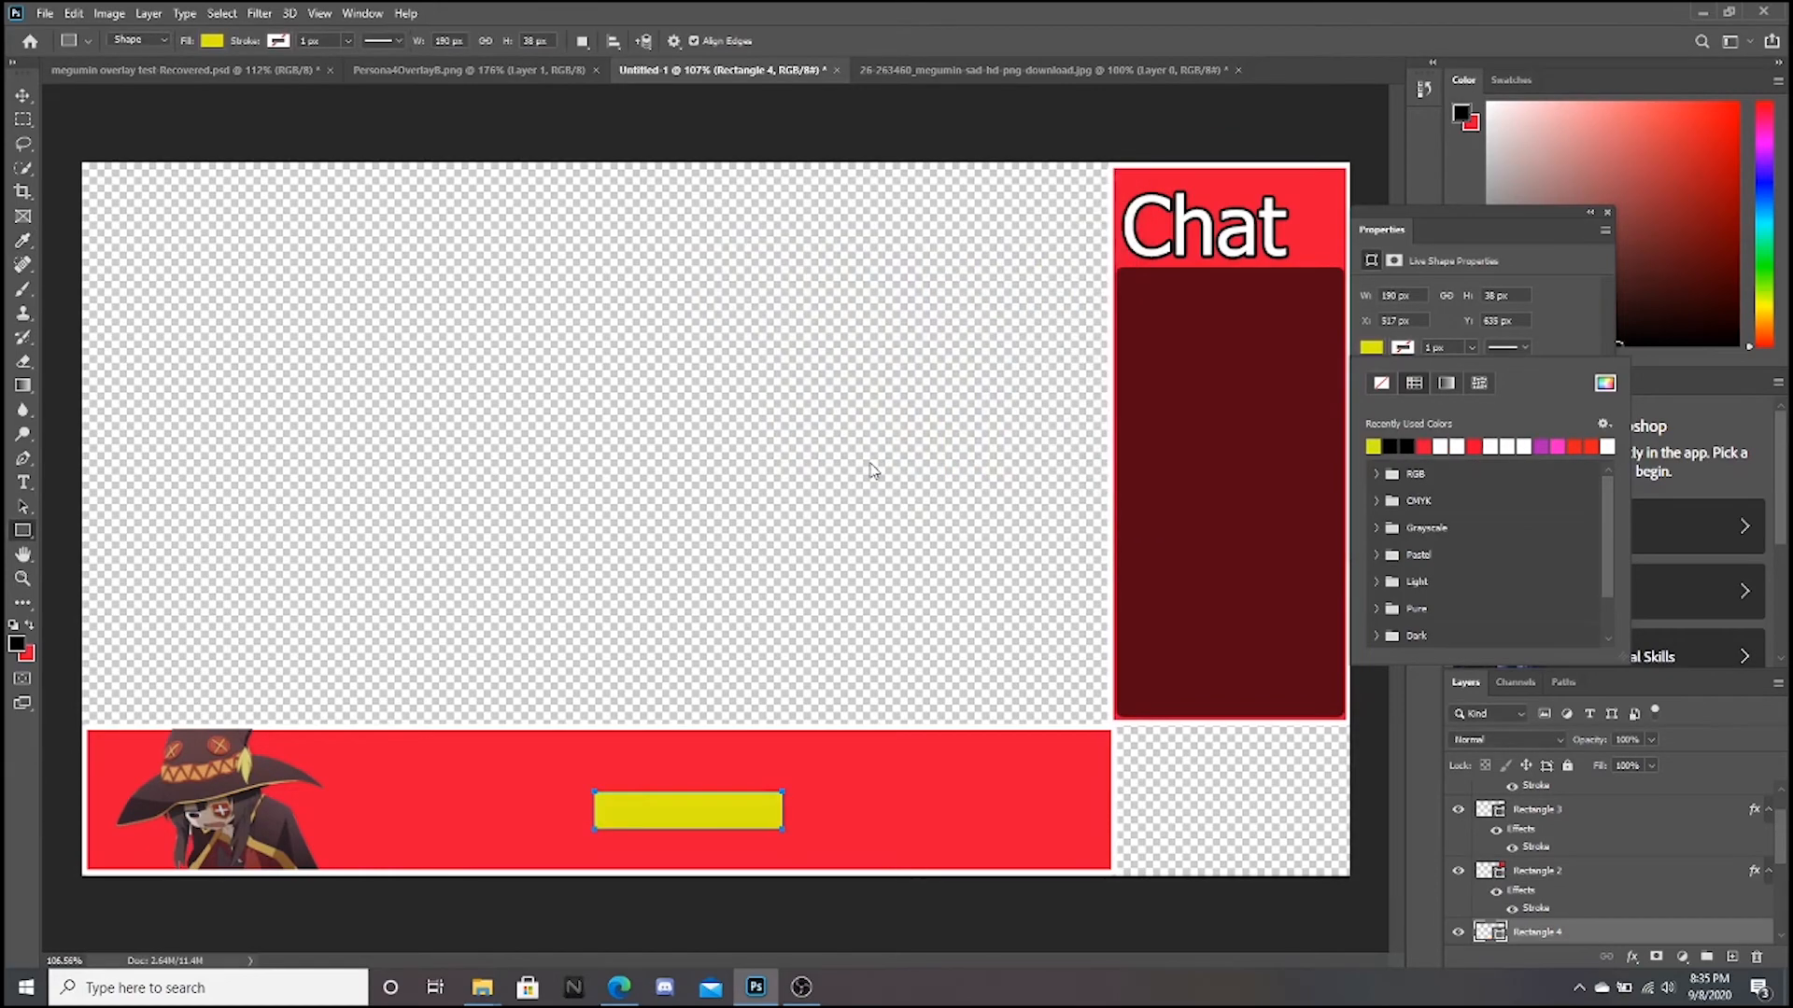
- Scale the yellow rectangle to about 119 px wide and 43 px high
{"action": "left_click", "coordinate": [73, 13]}
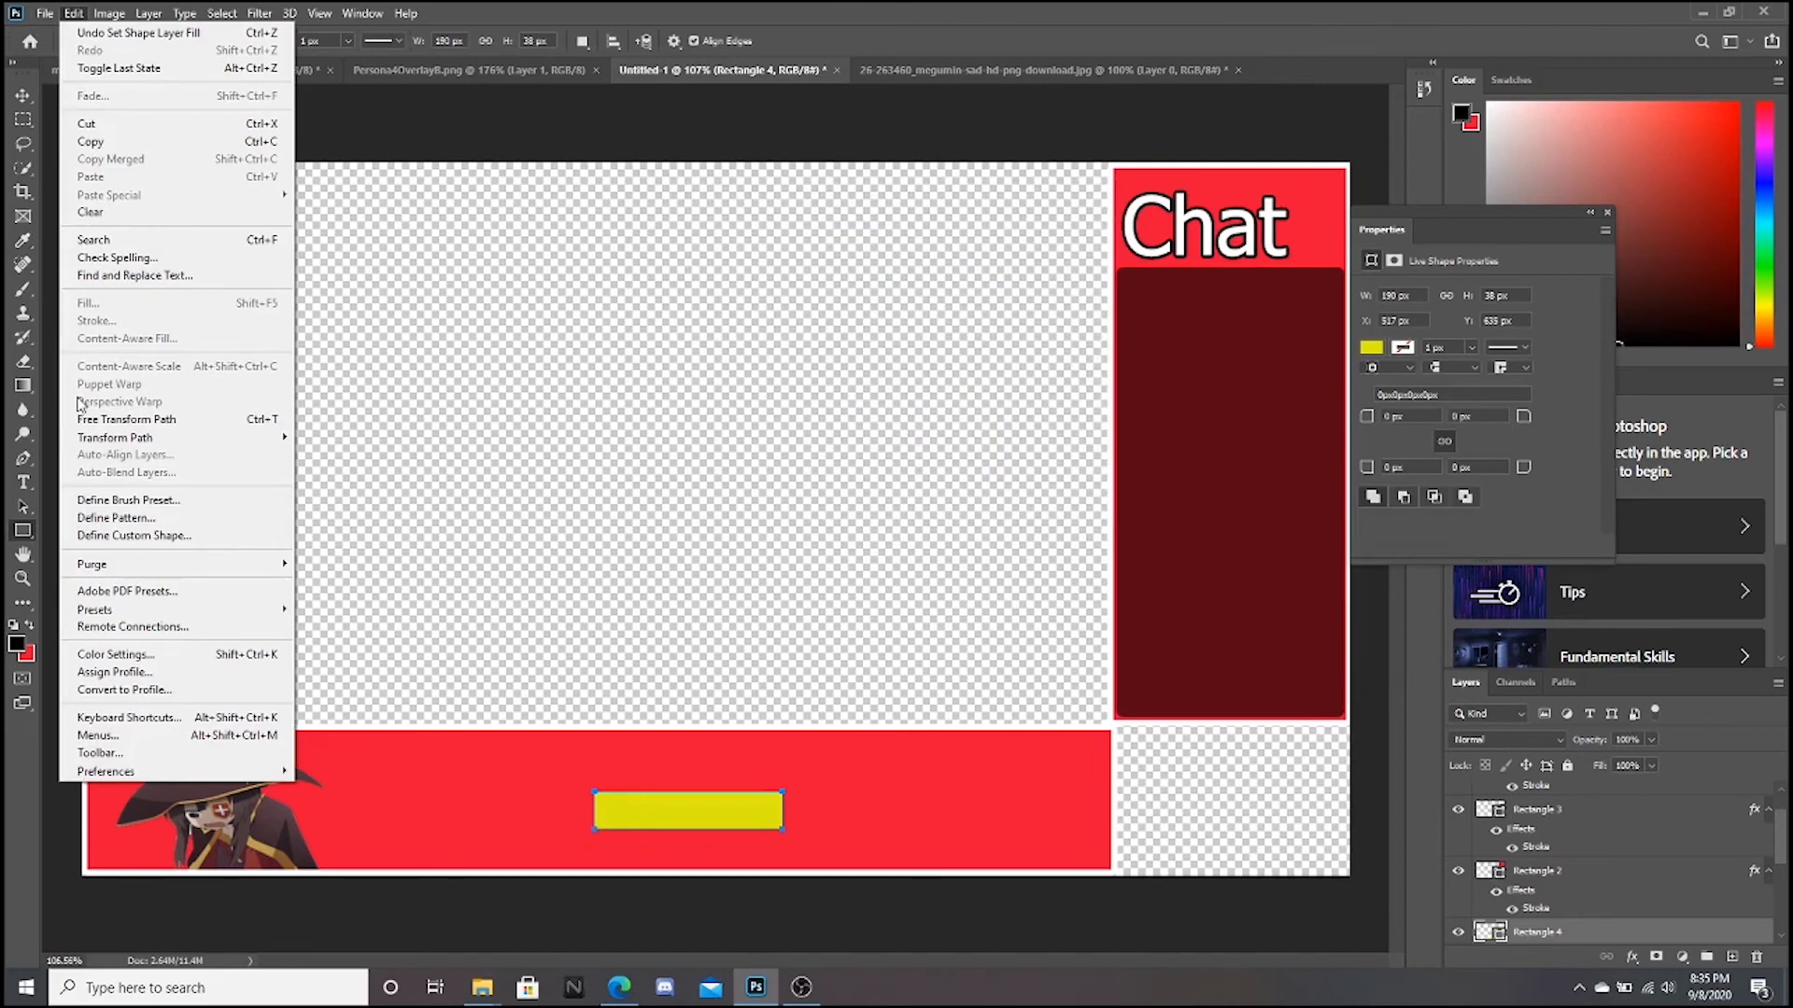
{"action": "mouse_move", "coordinate": [121, 438]}
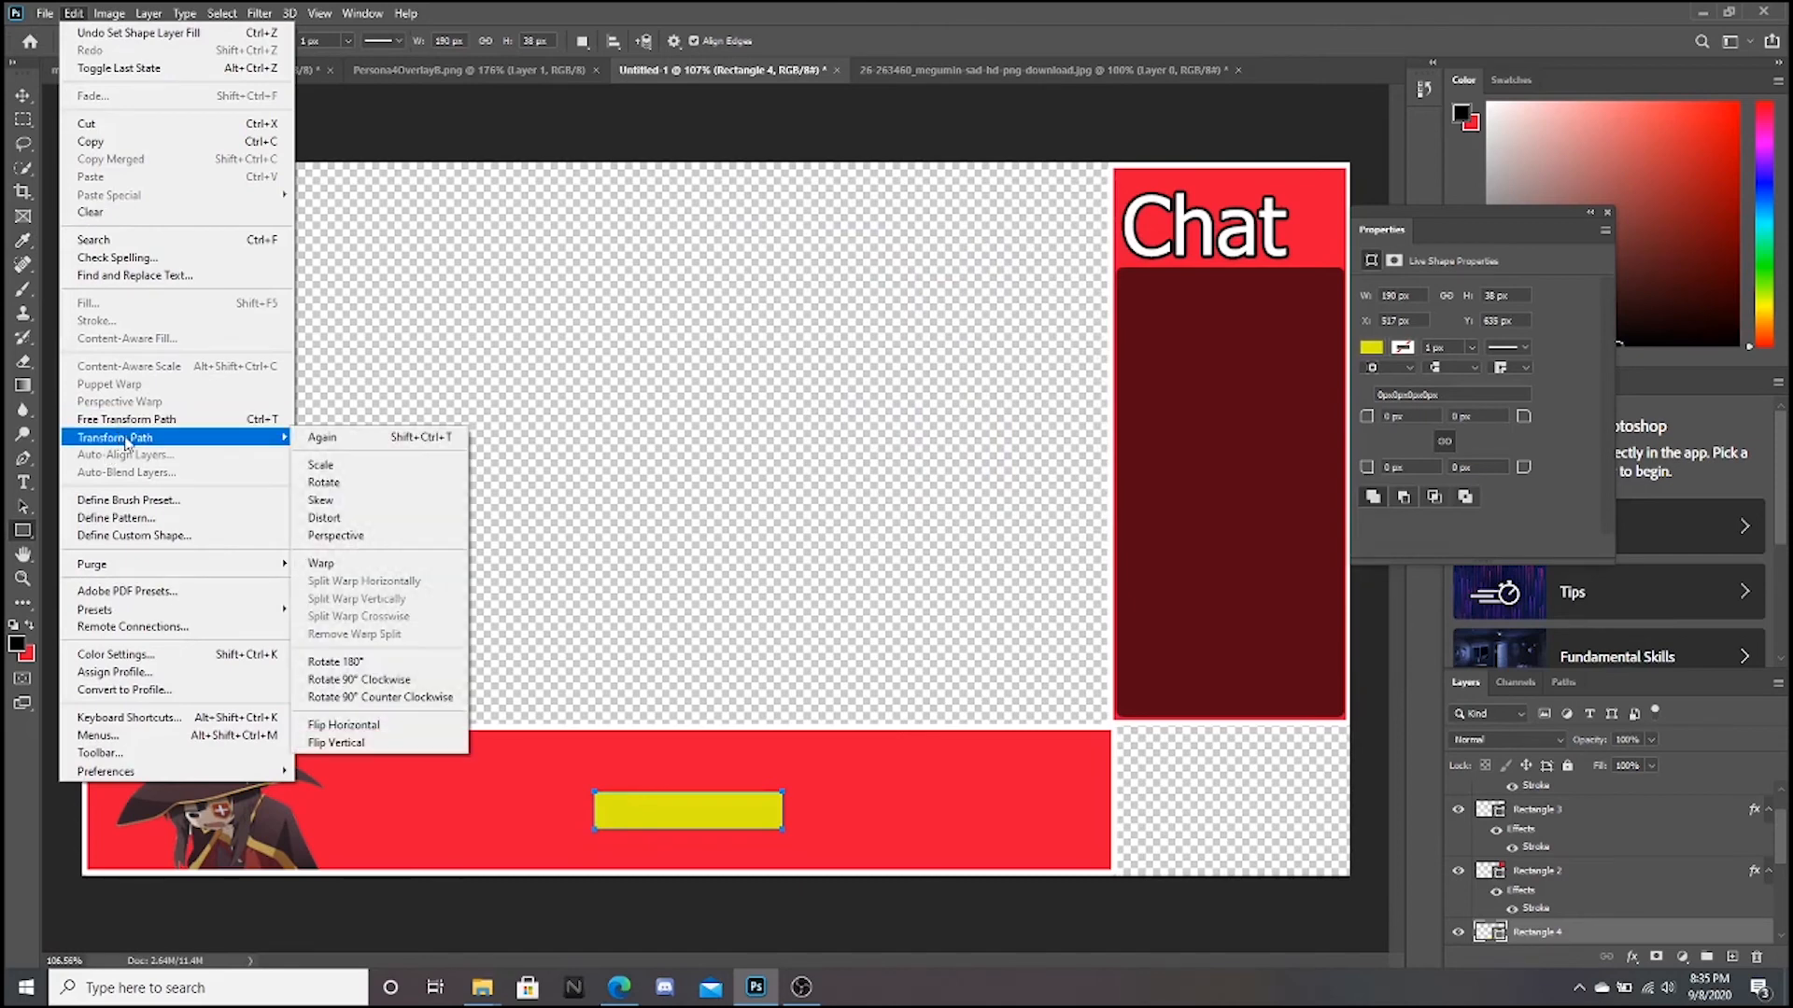
{"action": "left_click", "coordinate": [379, 465]}
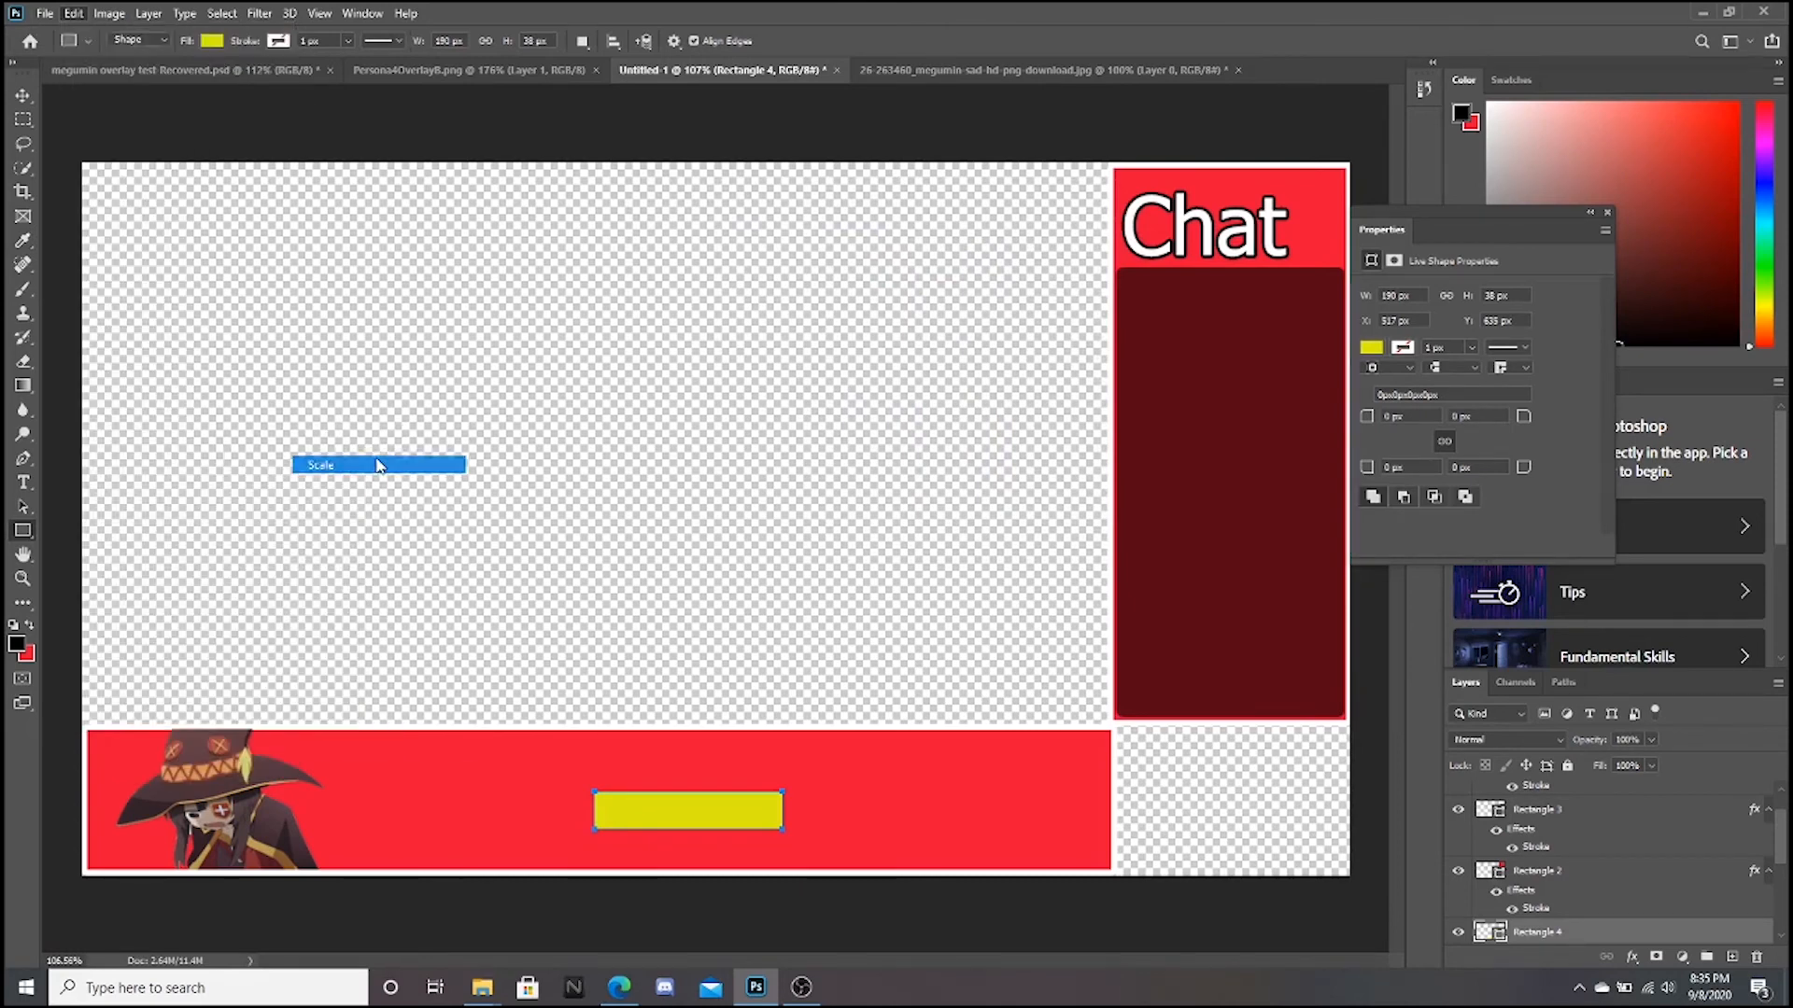
{"action": "left_click_drag", "start_coordinate": [786, 809], "coordinate": [656, 780]}
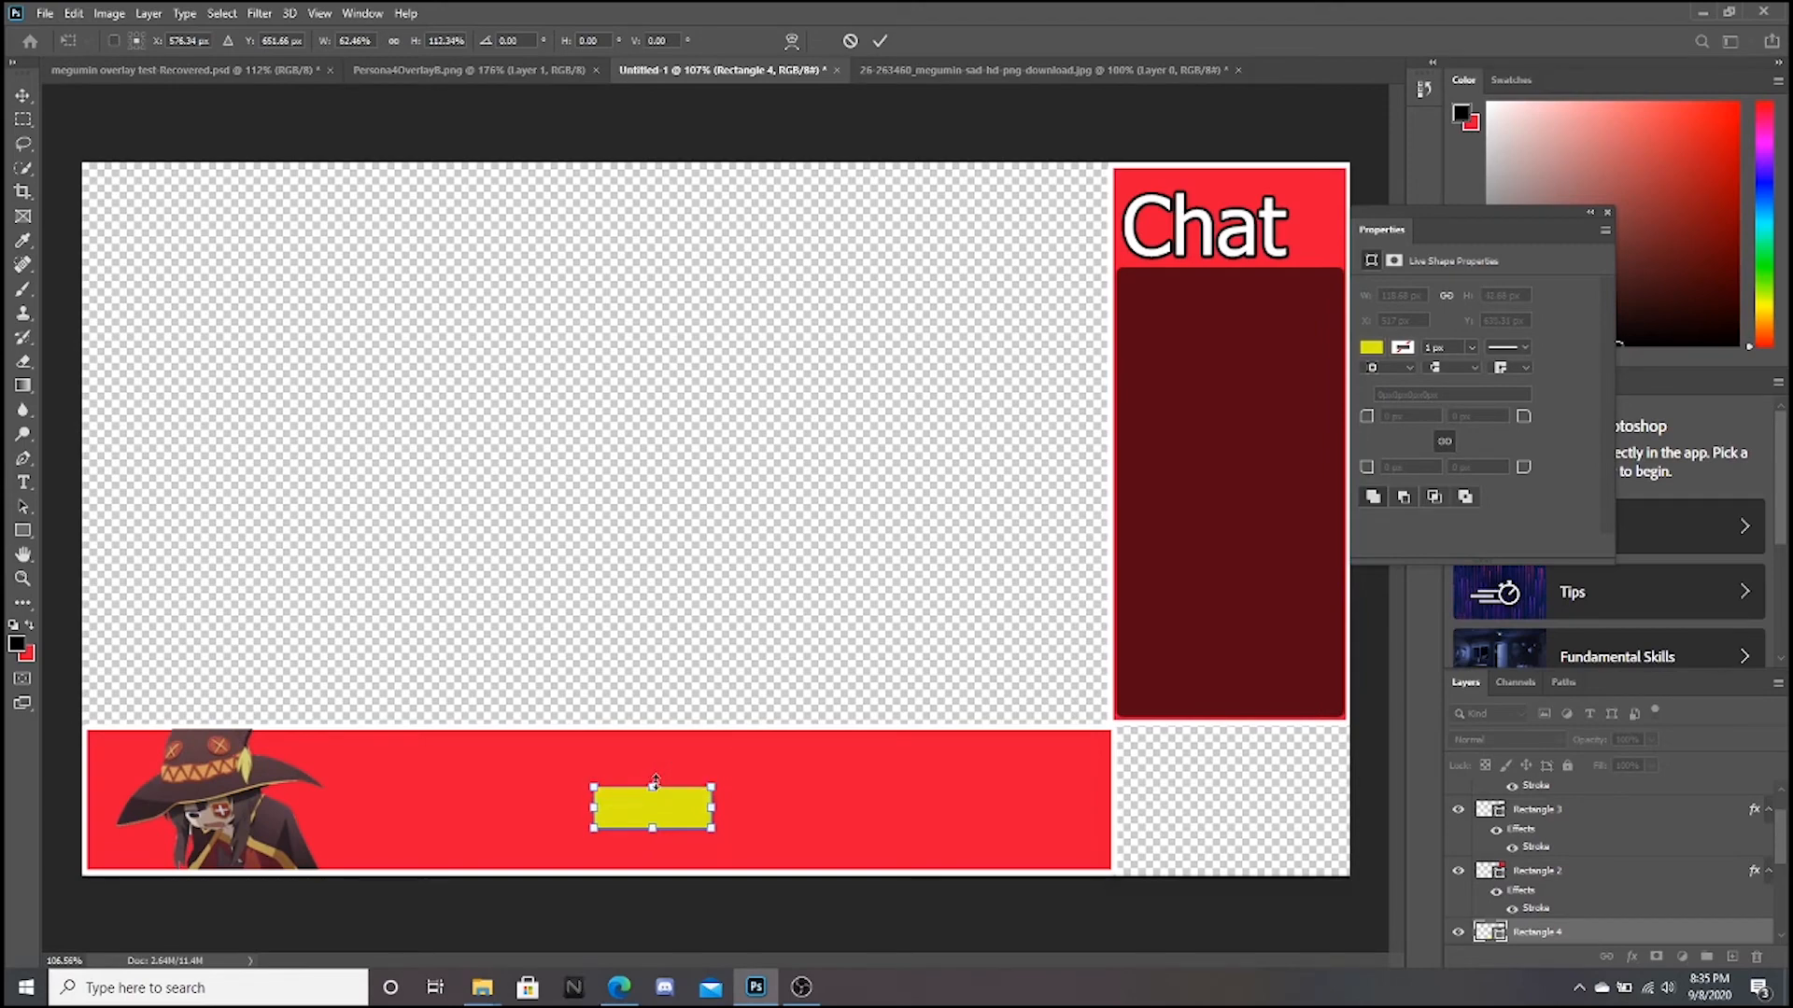
{"action": "key", "text": "Return"}
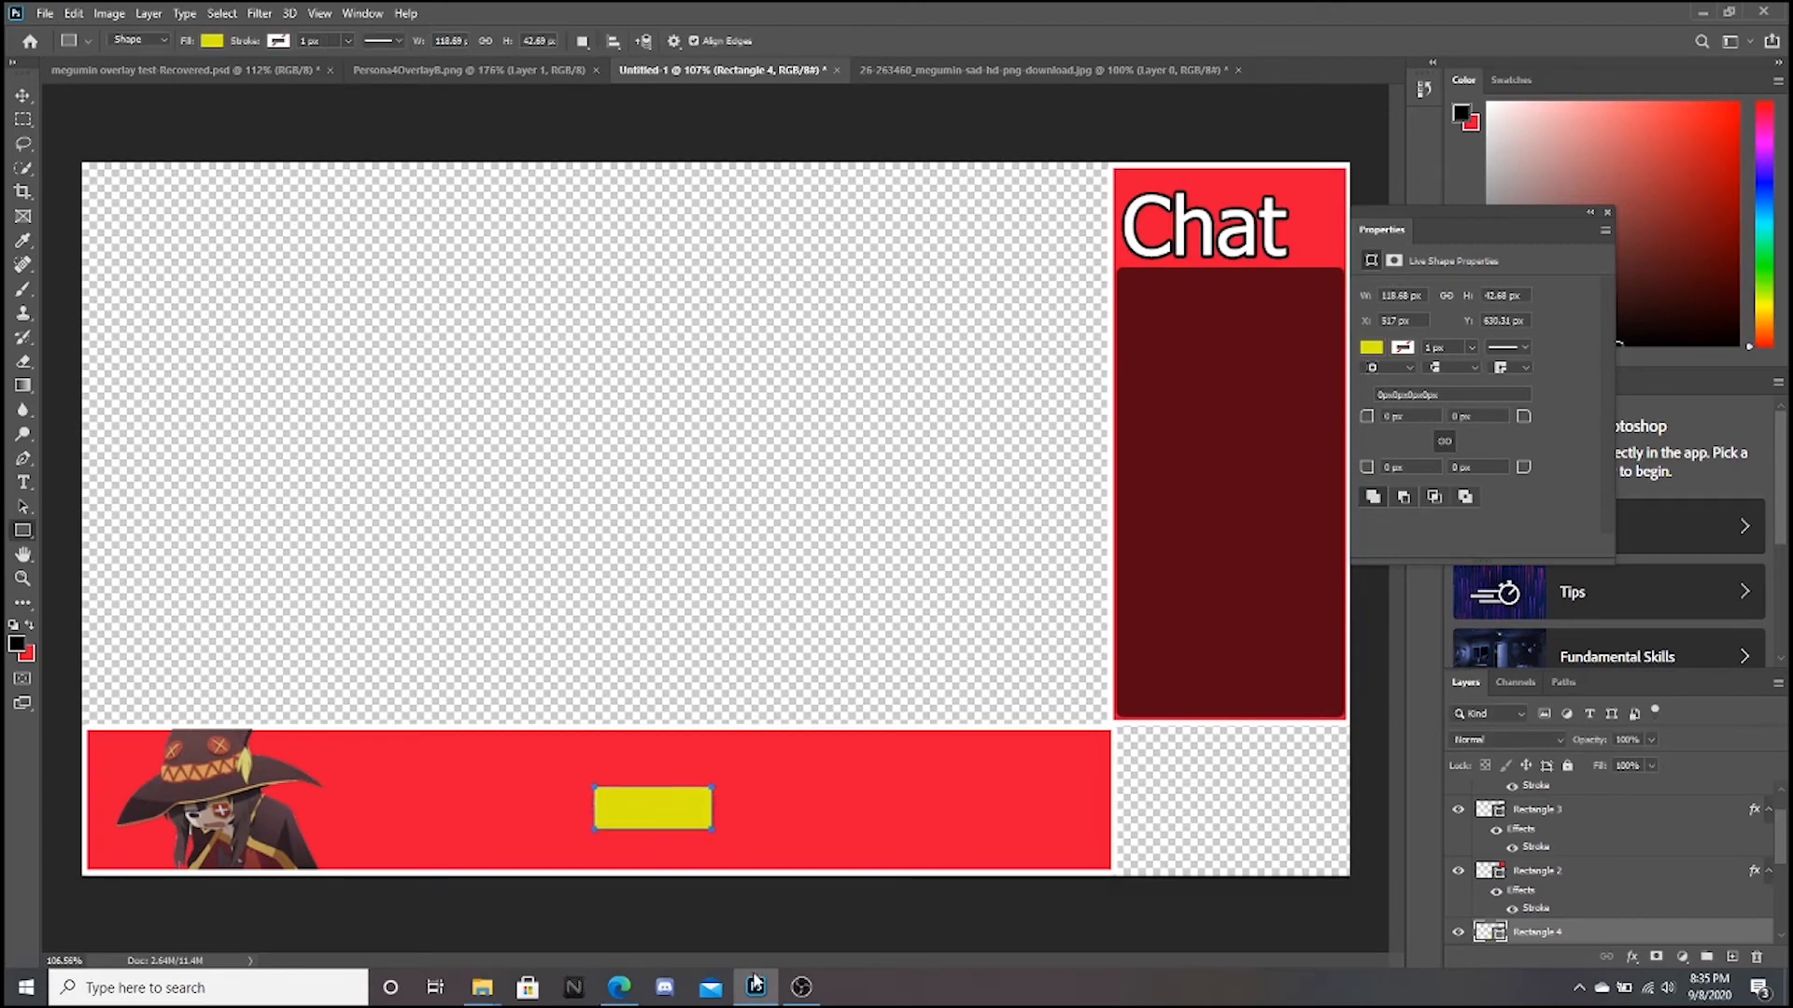
- Switch to the desktop, clearing the open windows out of the way, and open the Overylay Tools folder with the logo images
{"action": "left_click", "coordinate": [801, 987]}
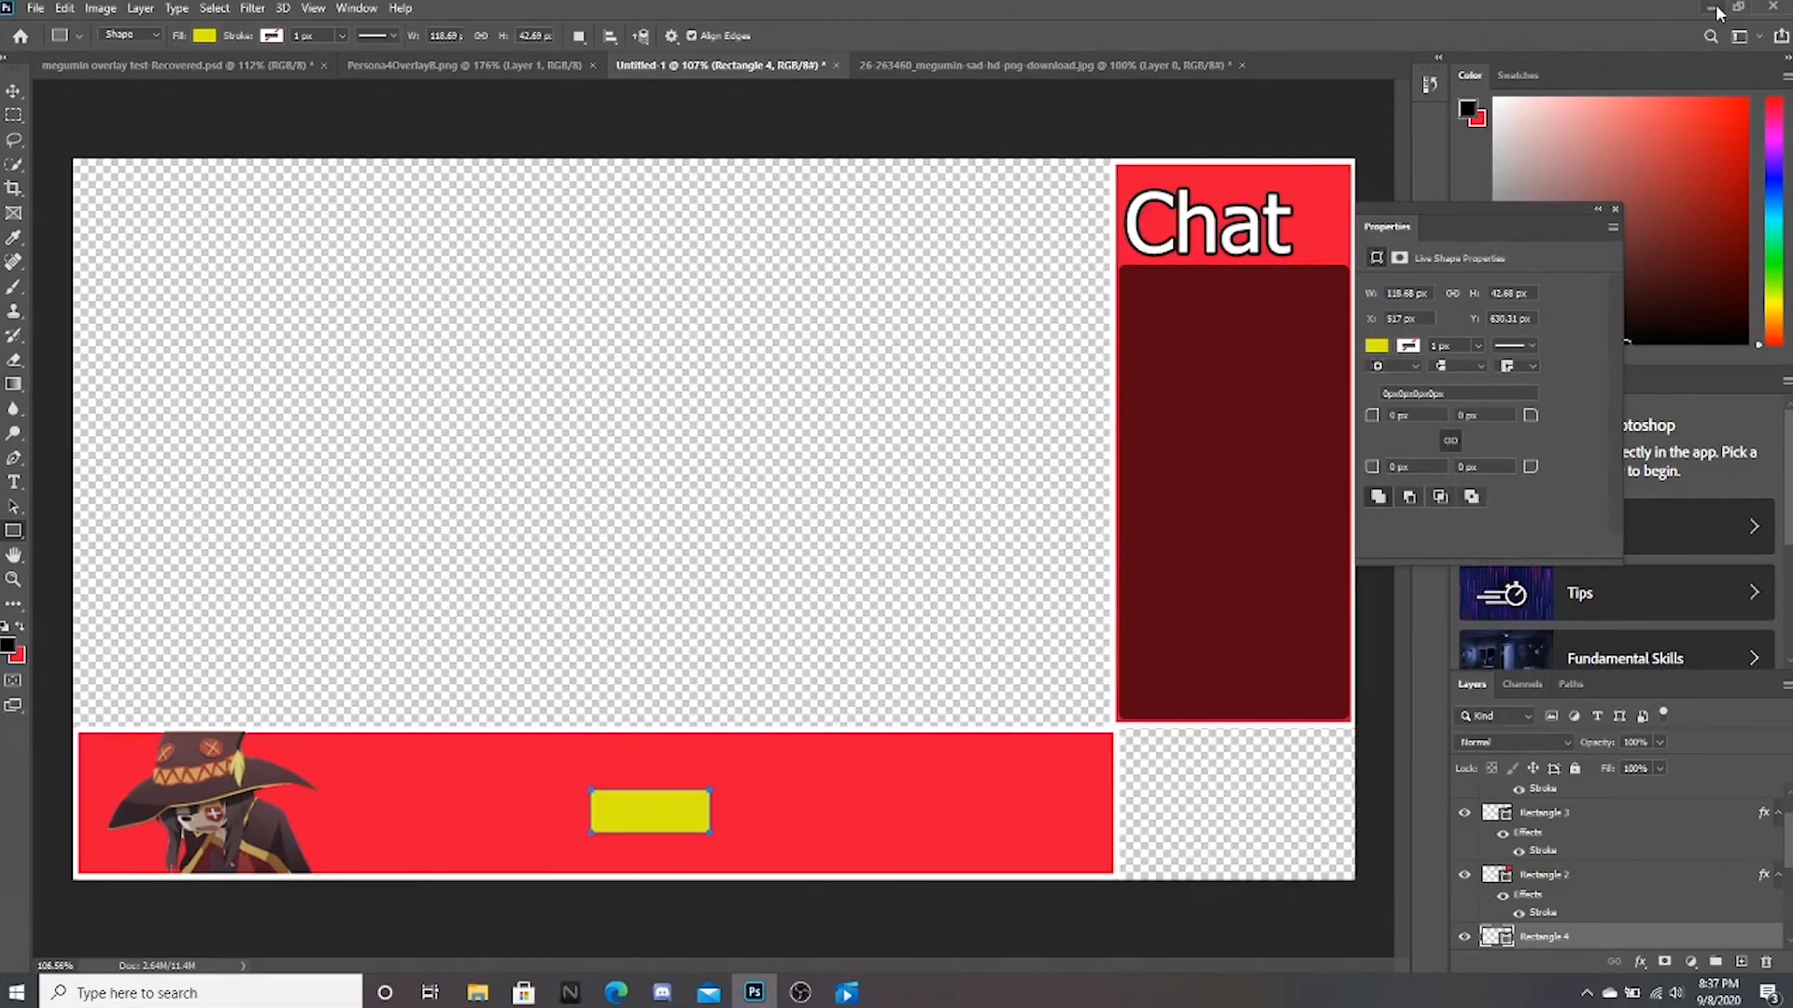
{"action": "left_click", "coordinate": [1716, 10]}
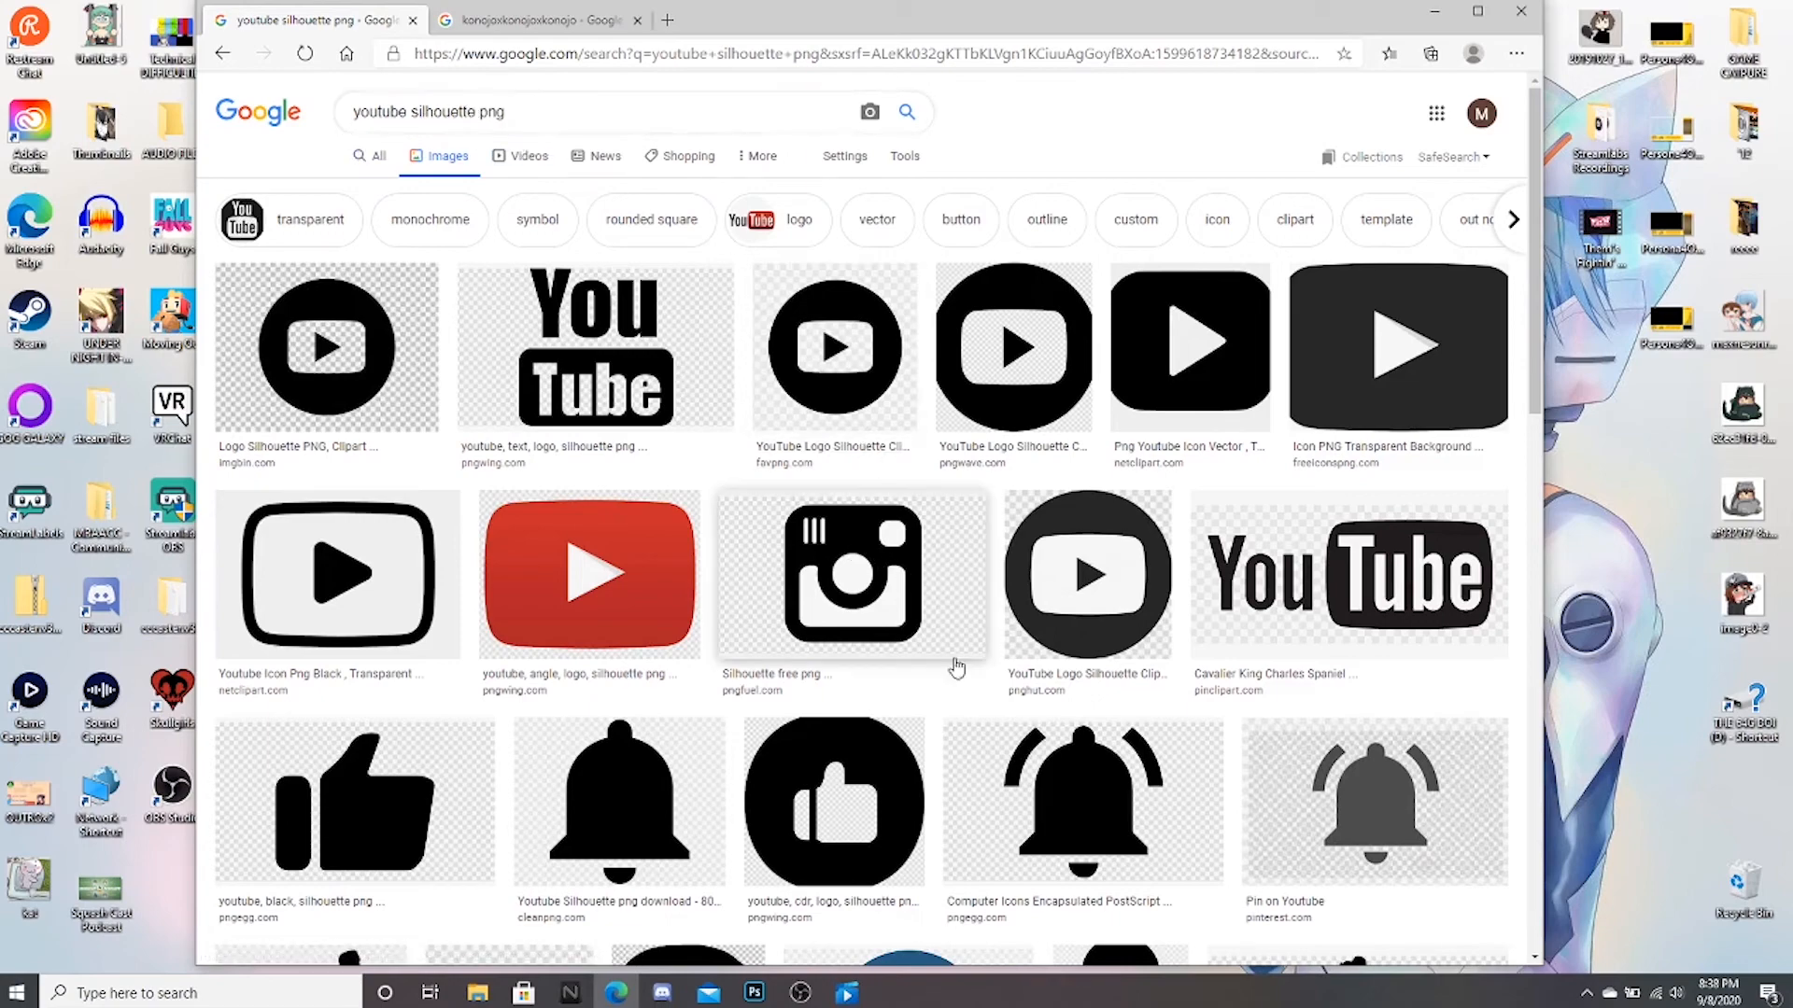
{"action": "left_click", "coordinate": [1435, 11]}
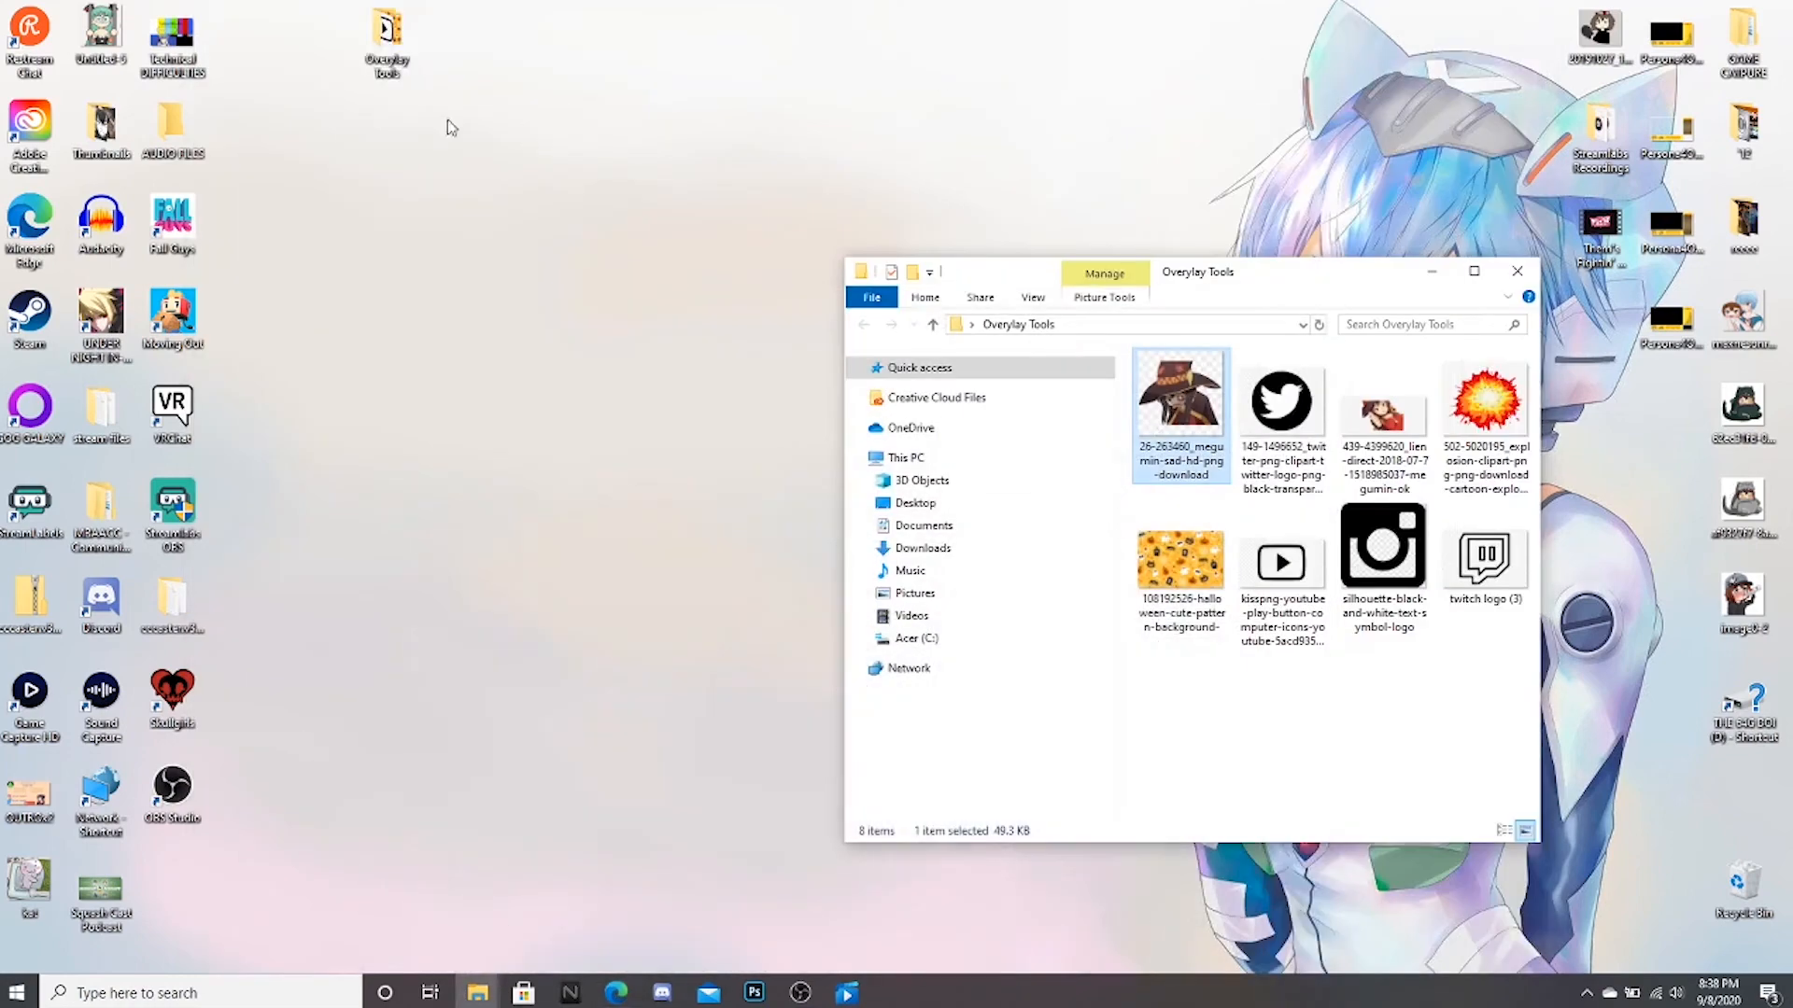
{"action": "left_click", "coordinate": [390, 42]}
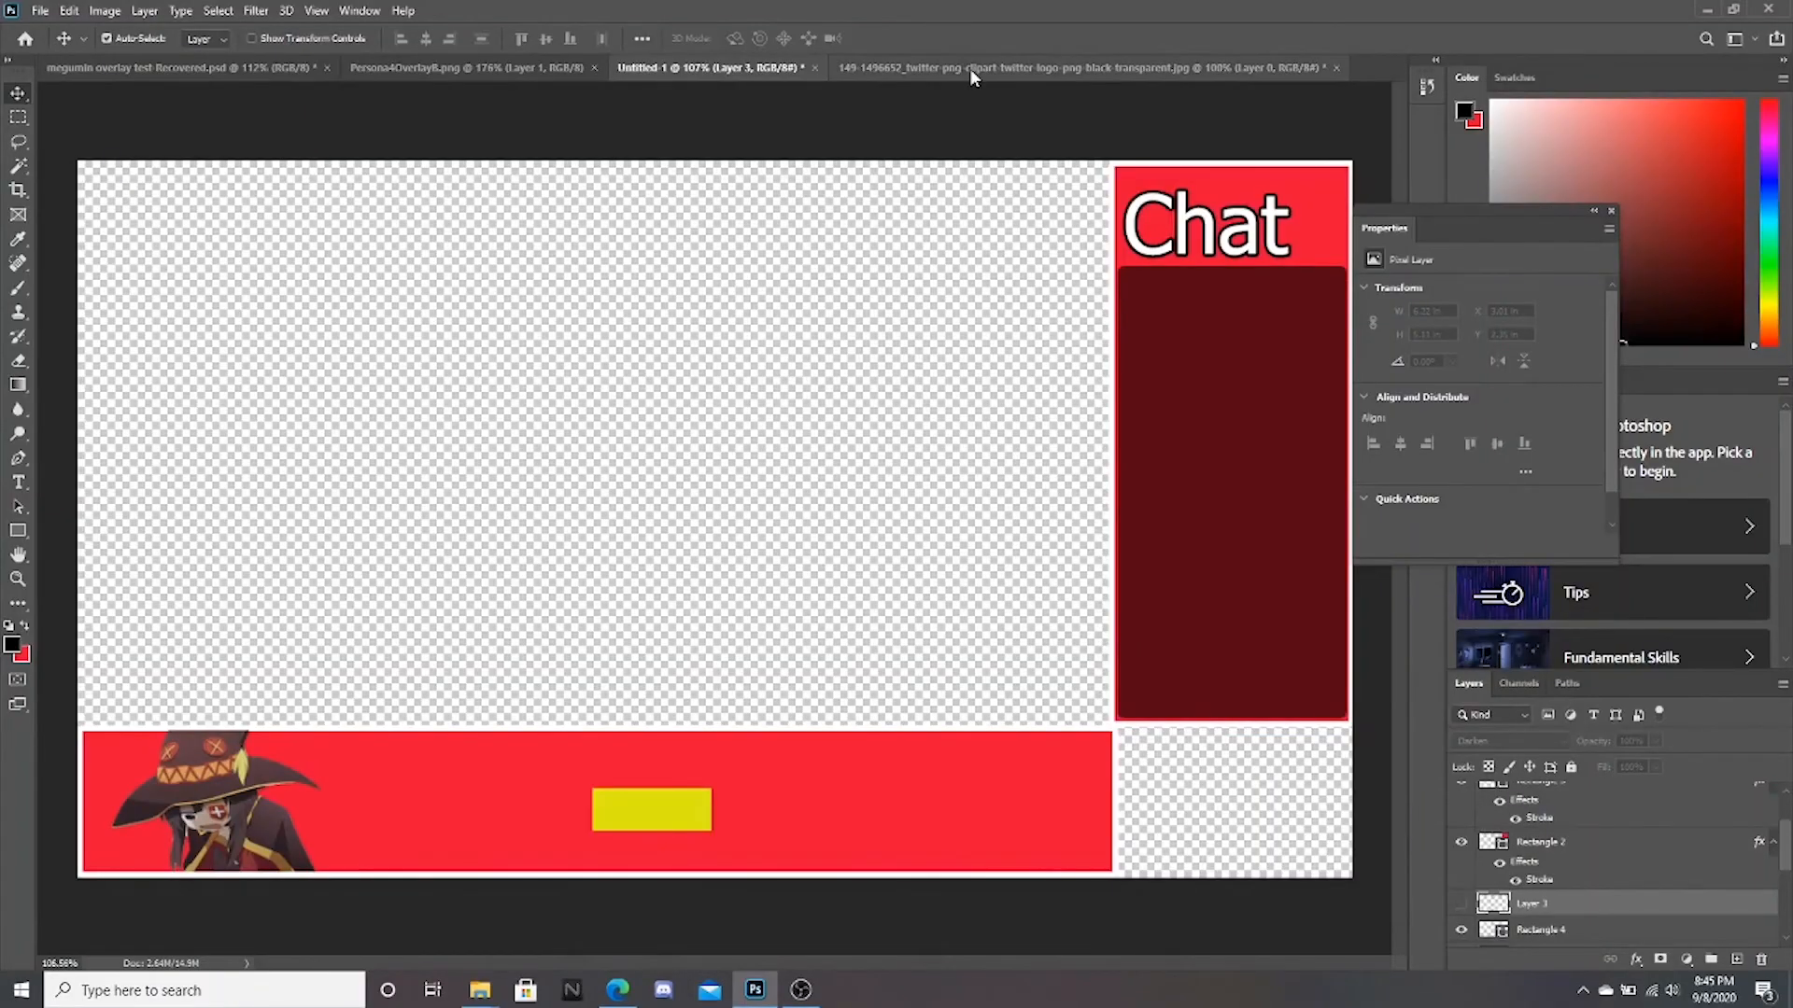
- In the Twitter logo document, choose the Magic Wand tool and move the selected white bird into the Untitled-1 overlay
{"action": "left_click", "coordinate": [971, 73]}
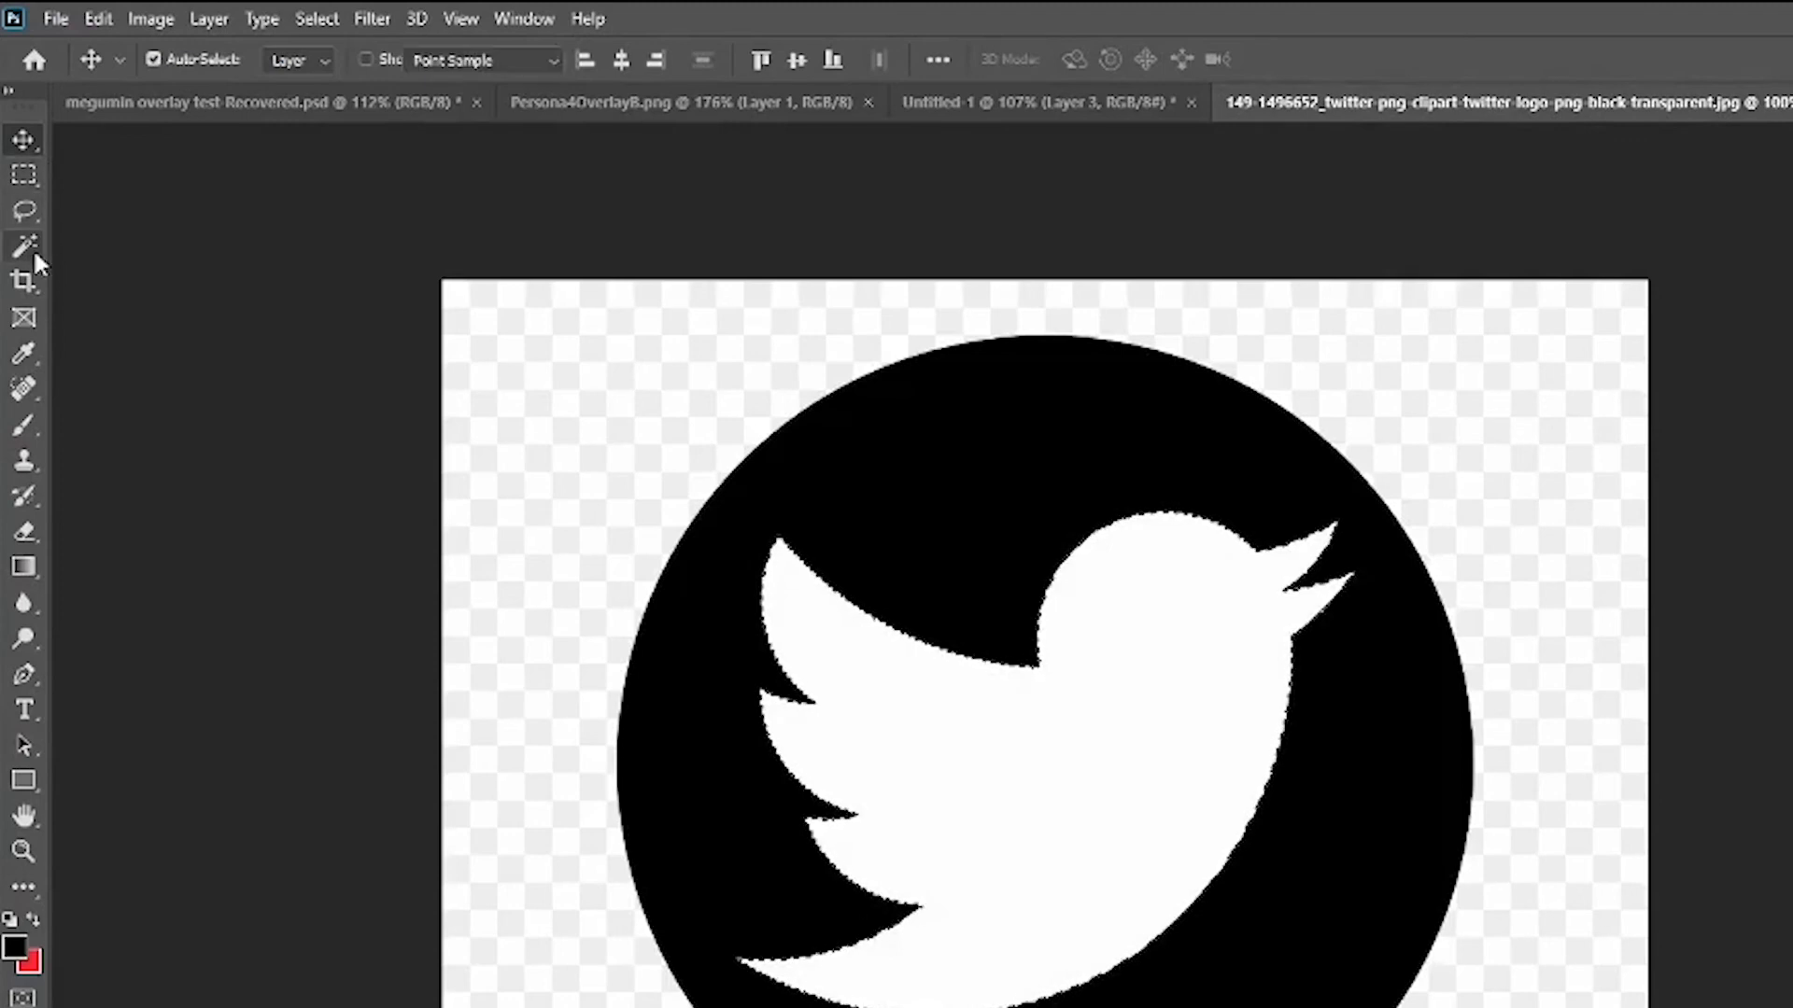
{"action": "left_click", "coordinate": [23, 246]}
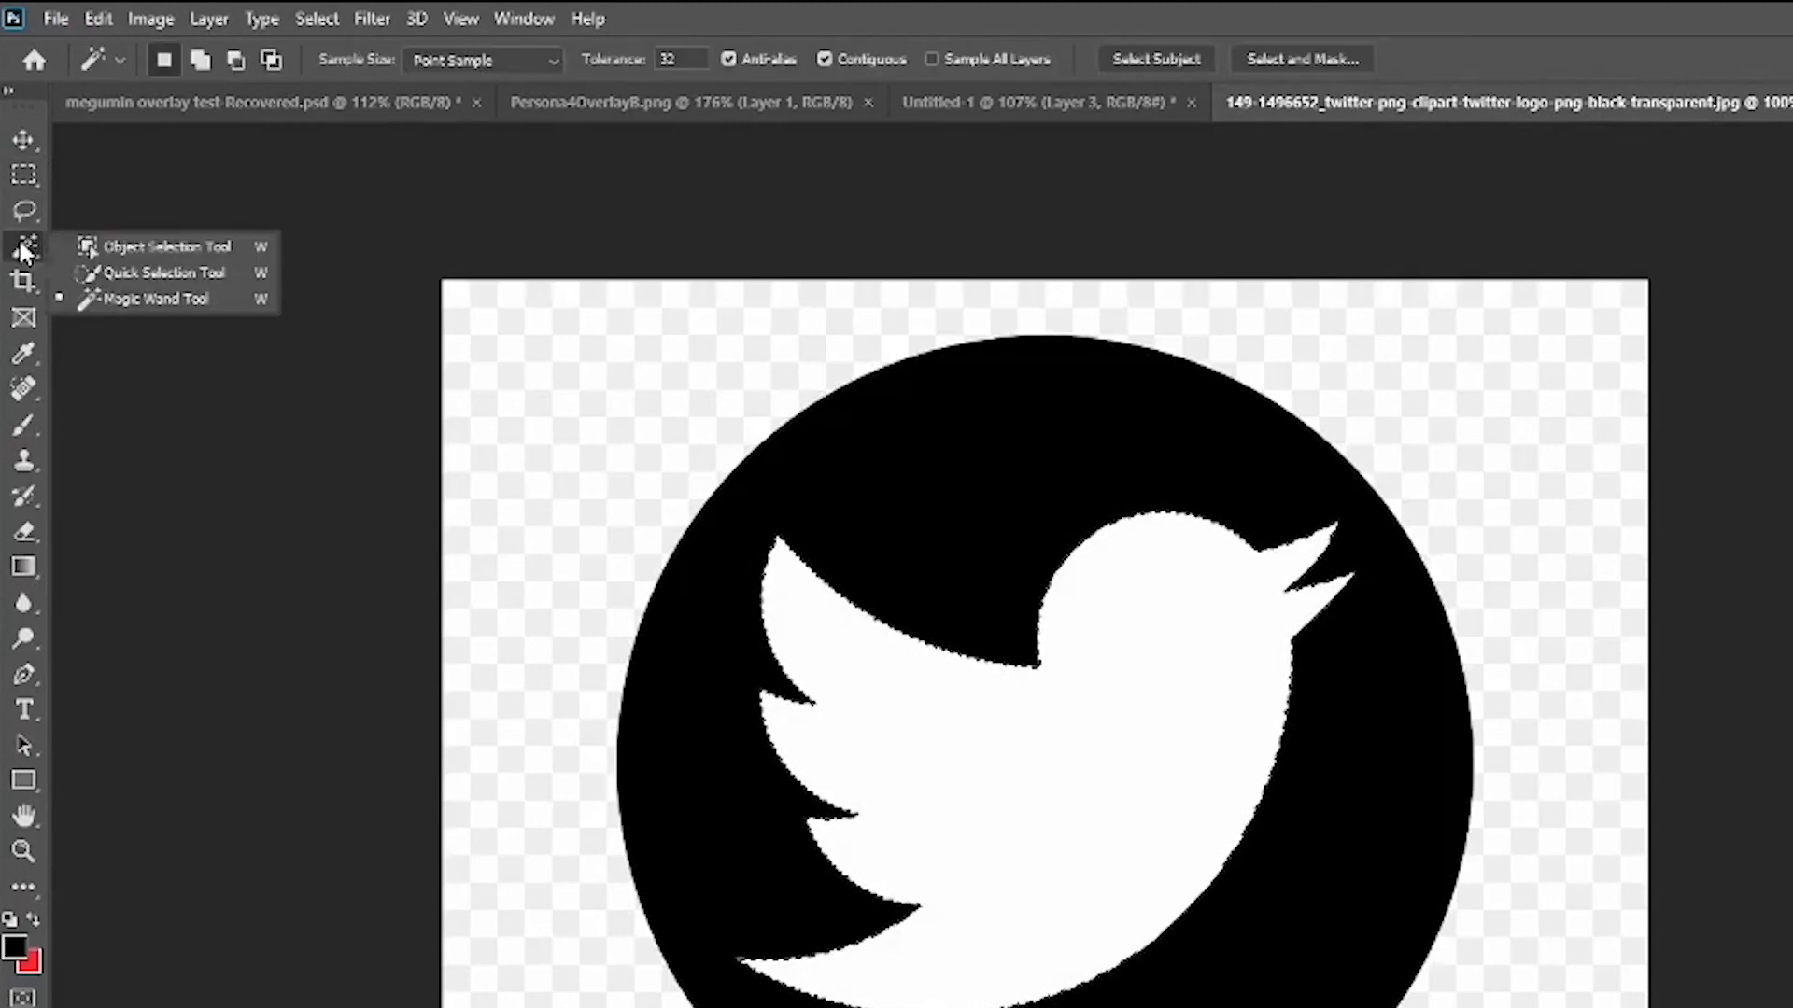
{"action": "left_click", "coordinate": [122, 304]}
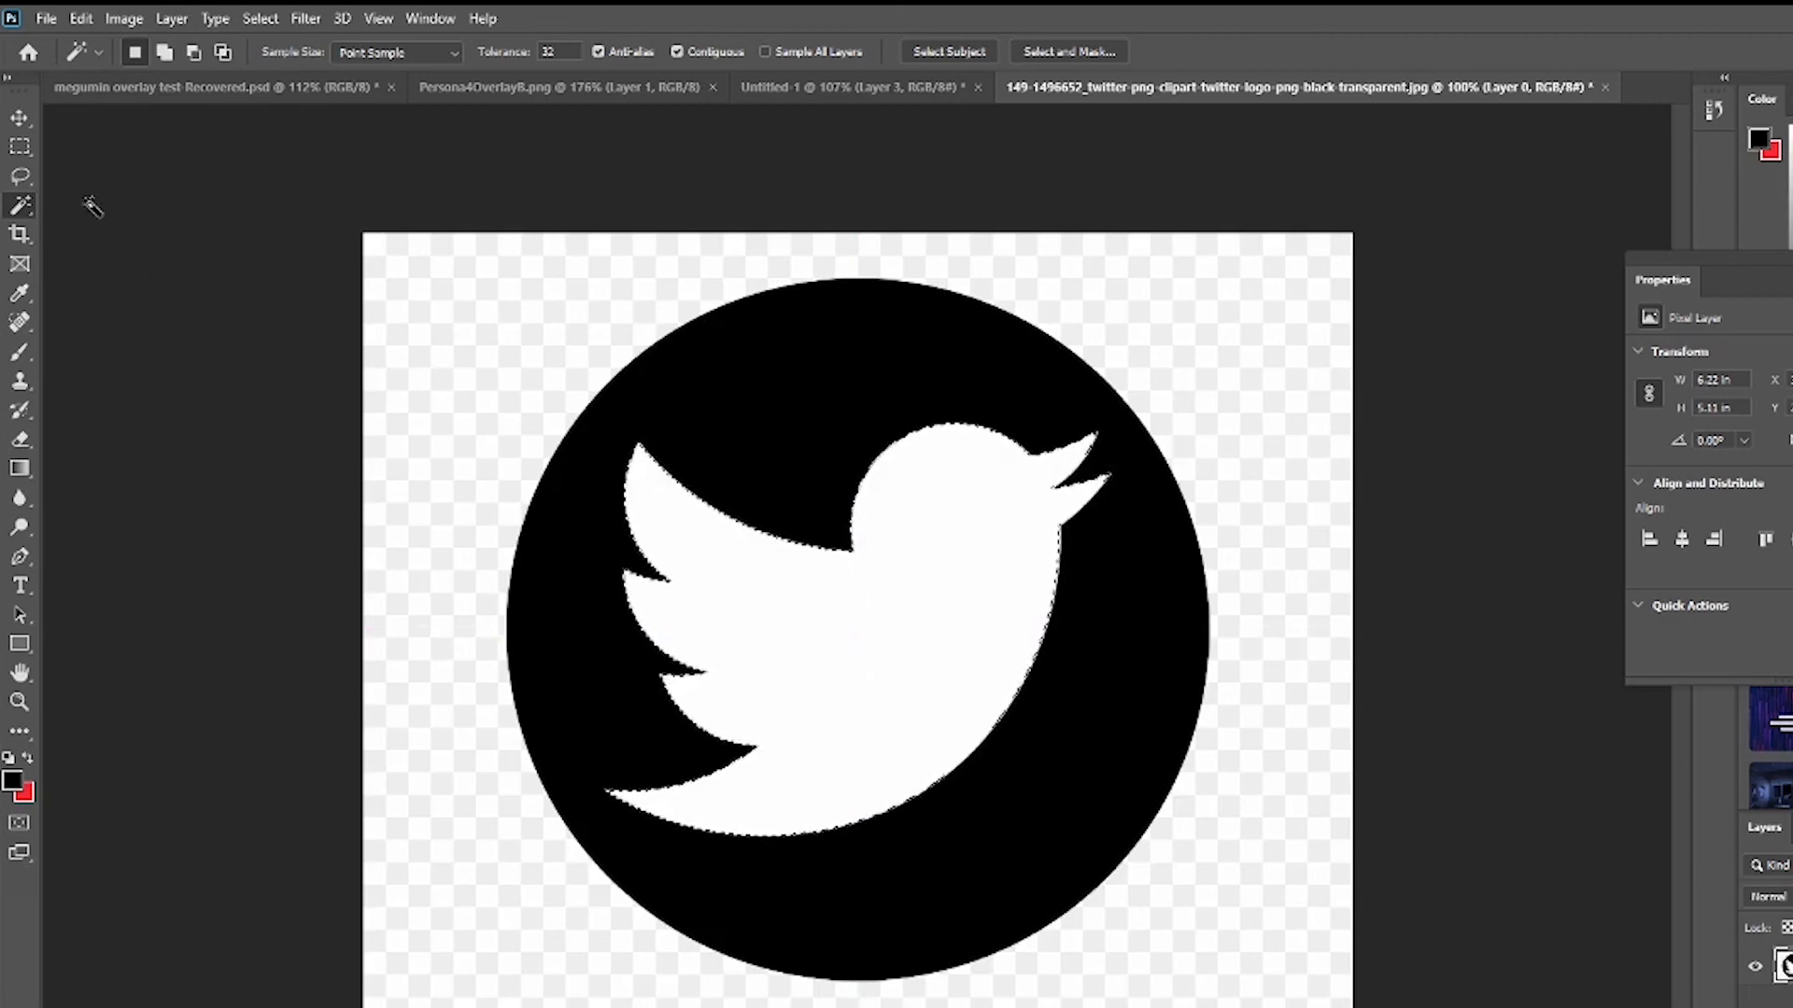
{"action": "left_click", "coordinate": [19, 118]}
{"action": "left_click_drag", "start_coordinate": [864, 734], "coordinate": [784, 873]}
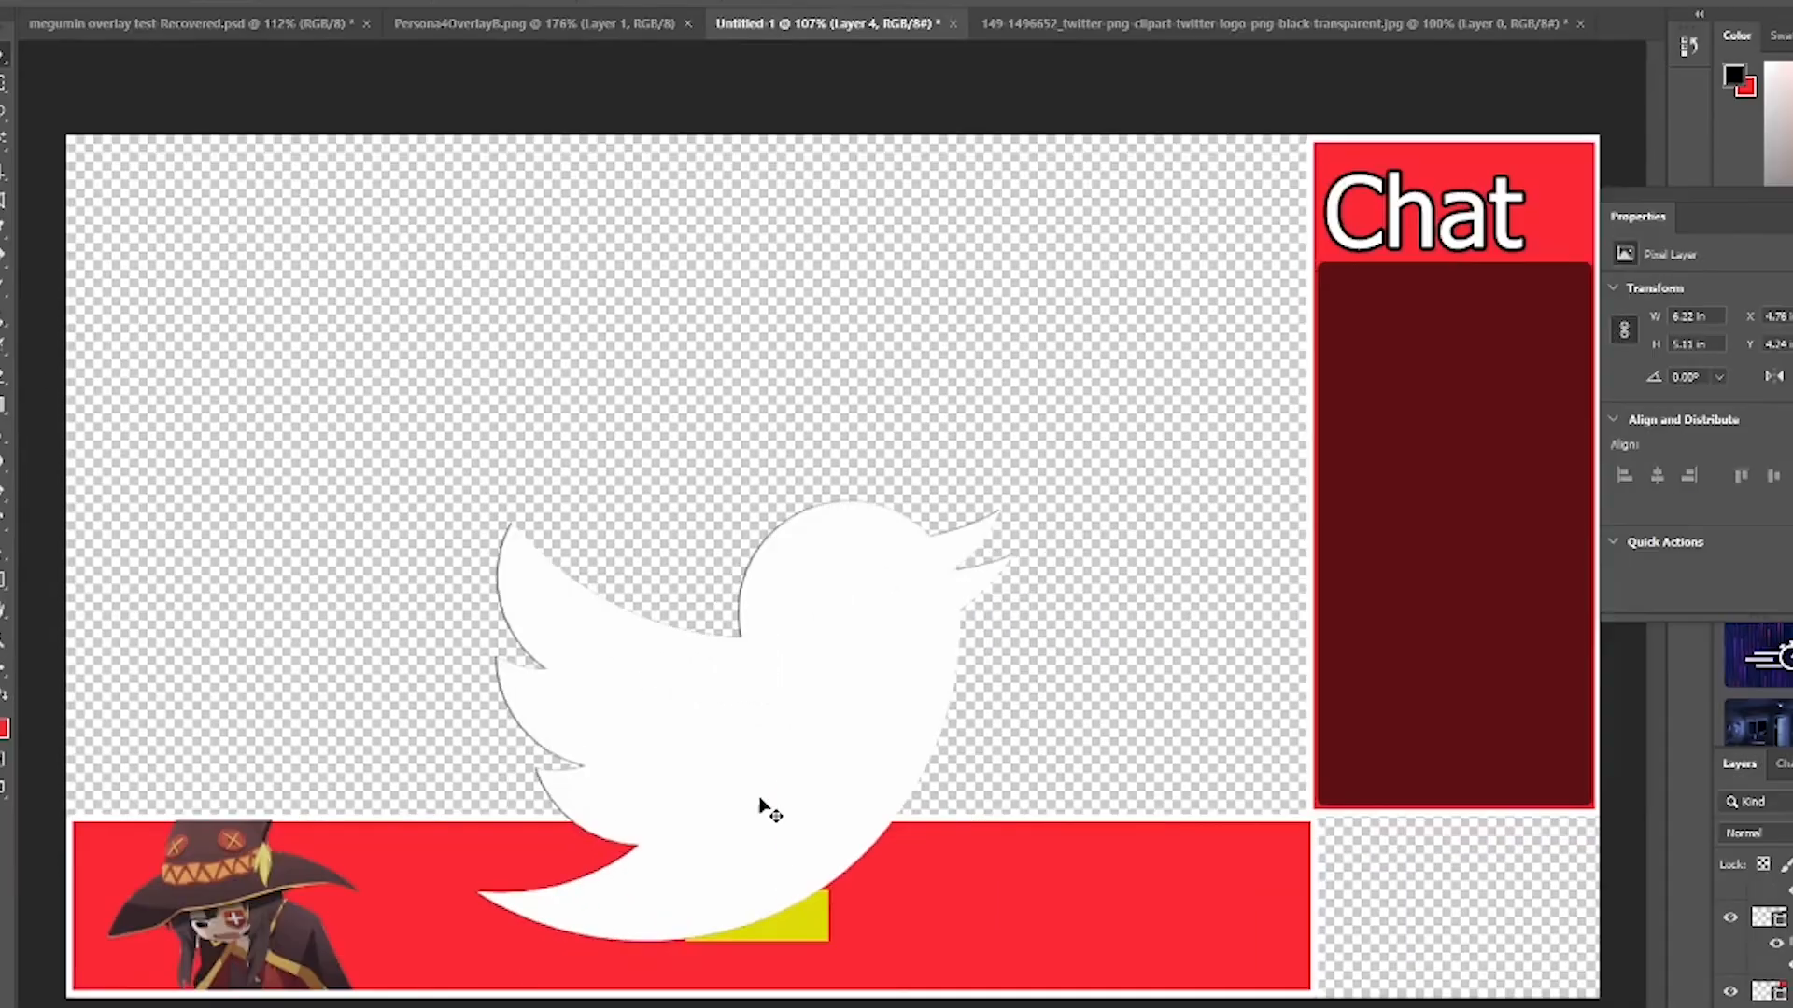
- Scale the white Twitter bird down to about 0.96 x 0.6 in so it fits inside the yellow rectangle
{"action": "left_click", "coordinate": [61, 0]}
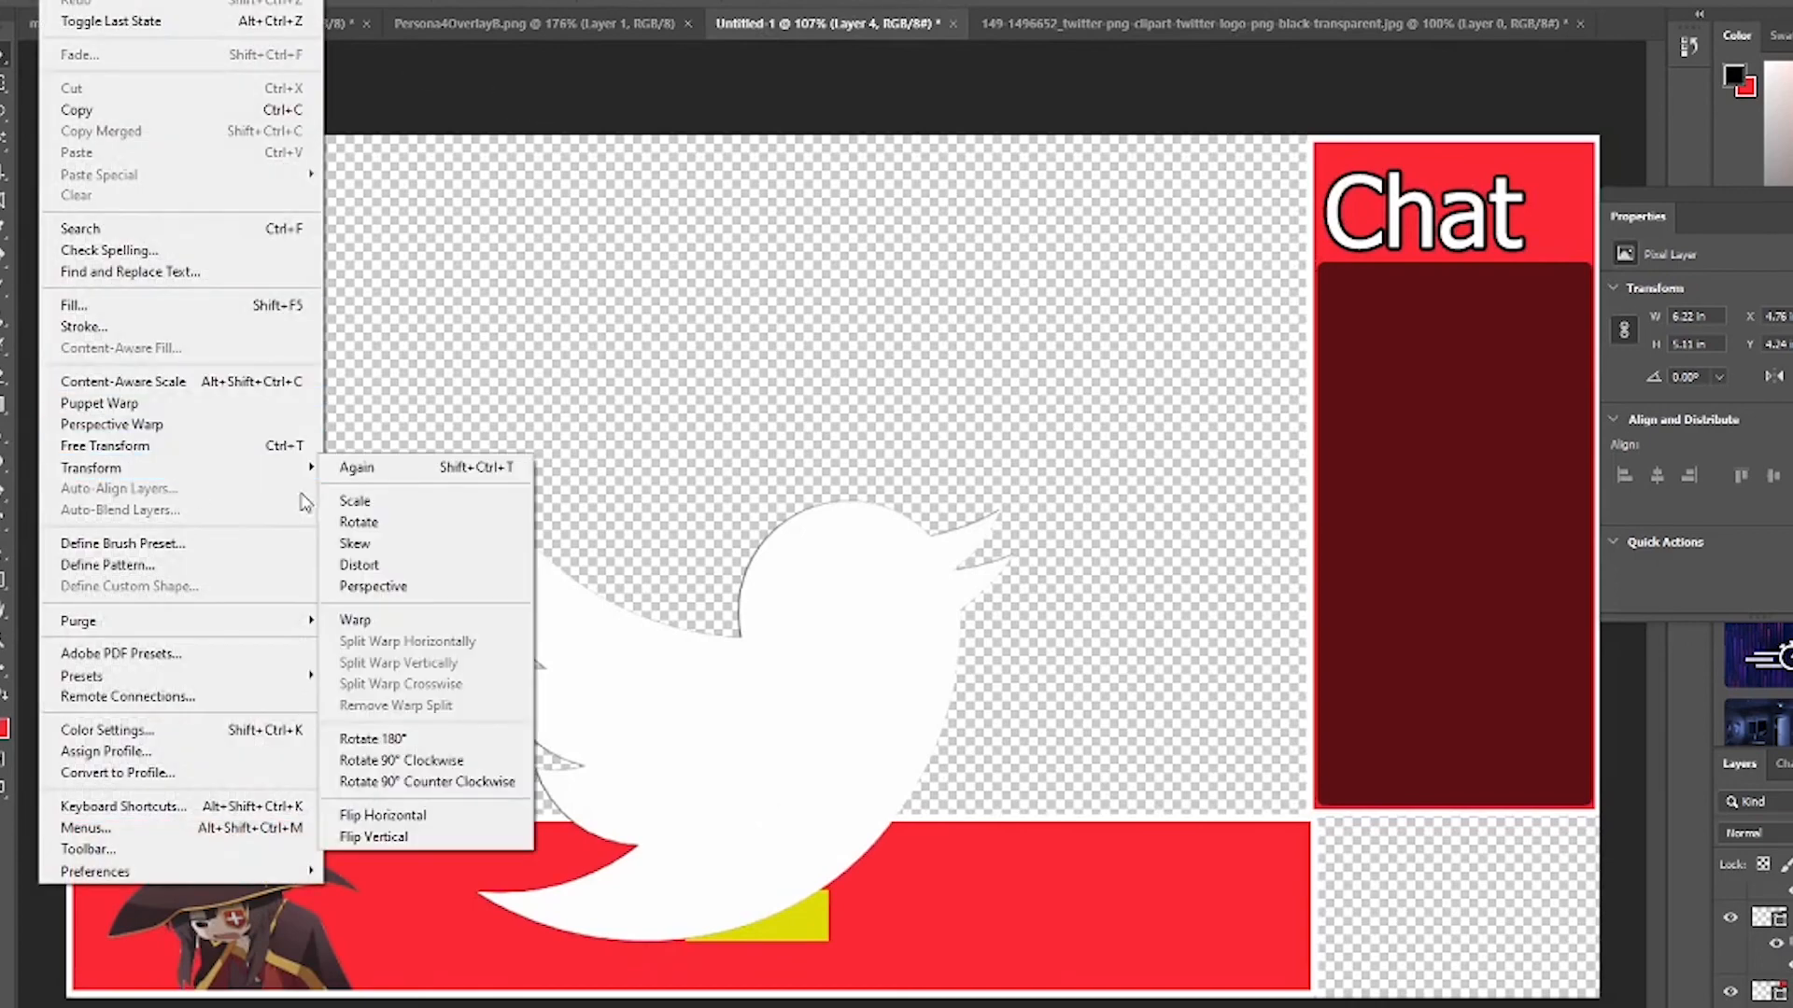
{"action": "mouse_move", "coordinate": [280, 467]}
{"action": "left_click", "coordinate": [369, 508]}
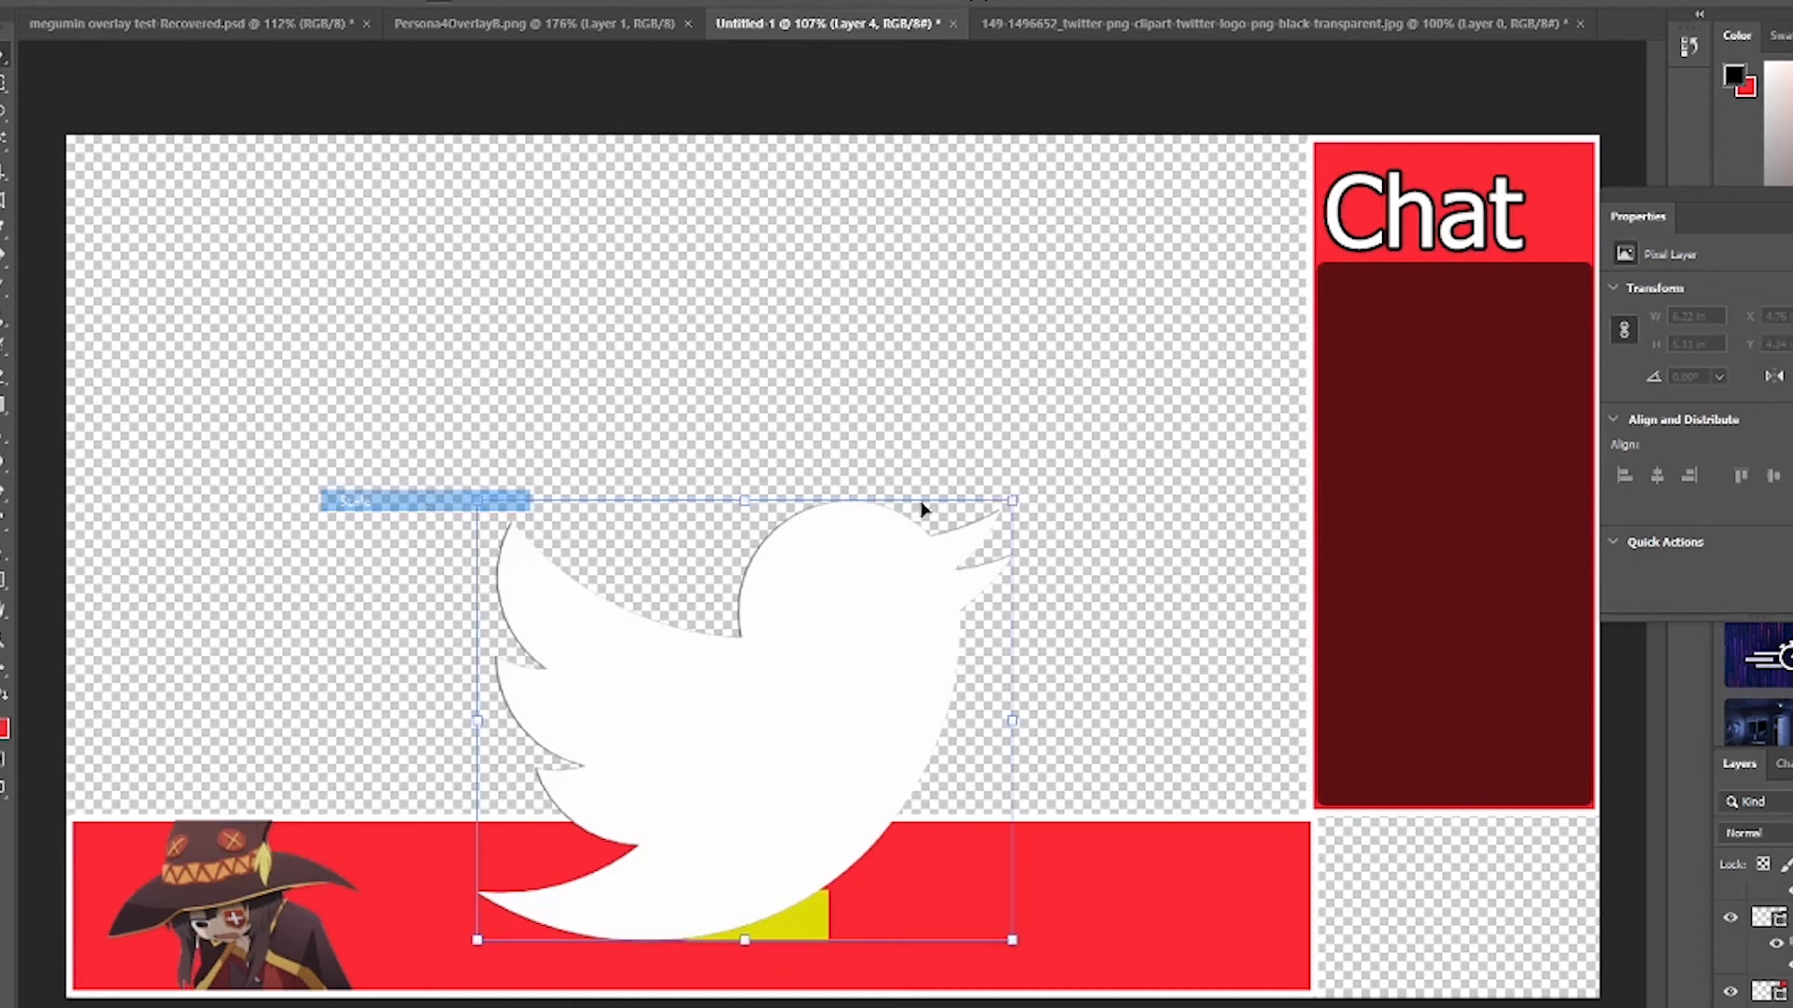
{"action": "left_click_drag", "start_coordinate": [1012, 494], "coordinate": [761, 919]}
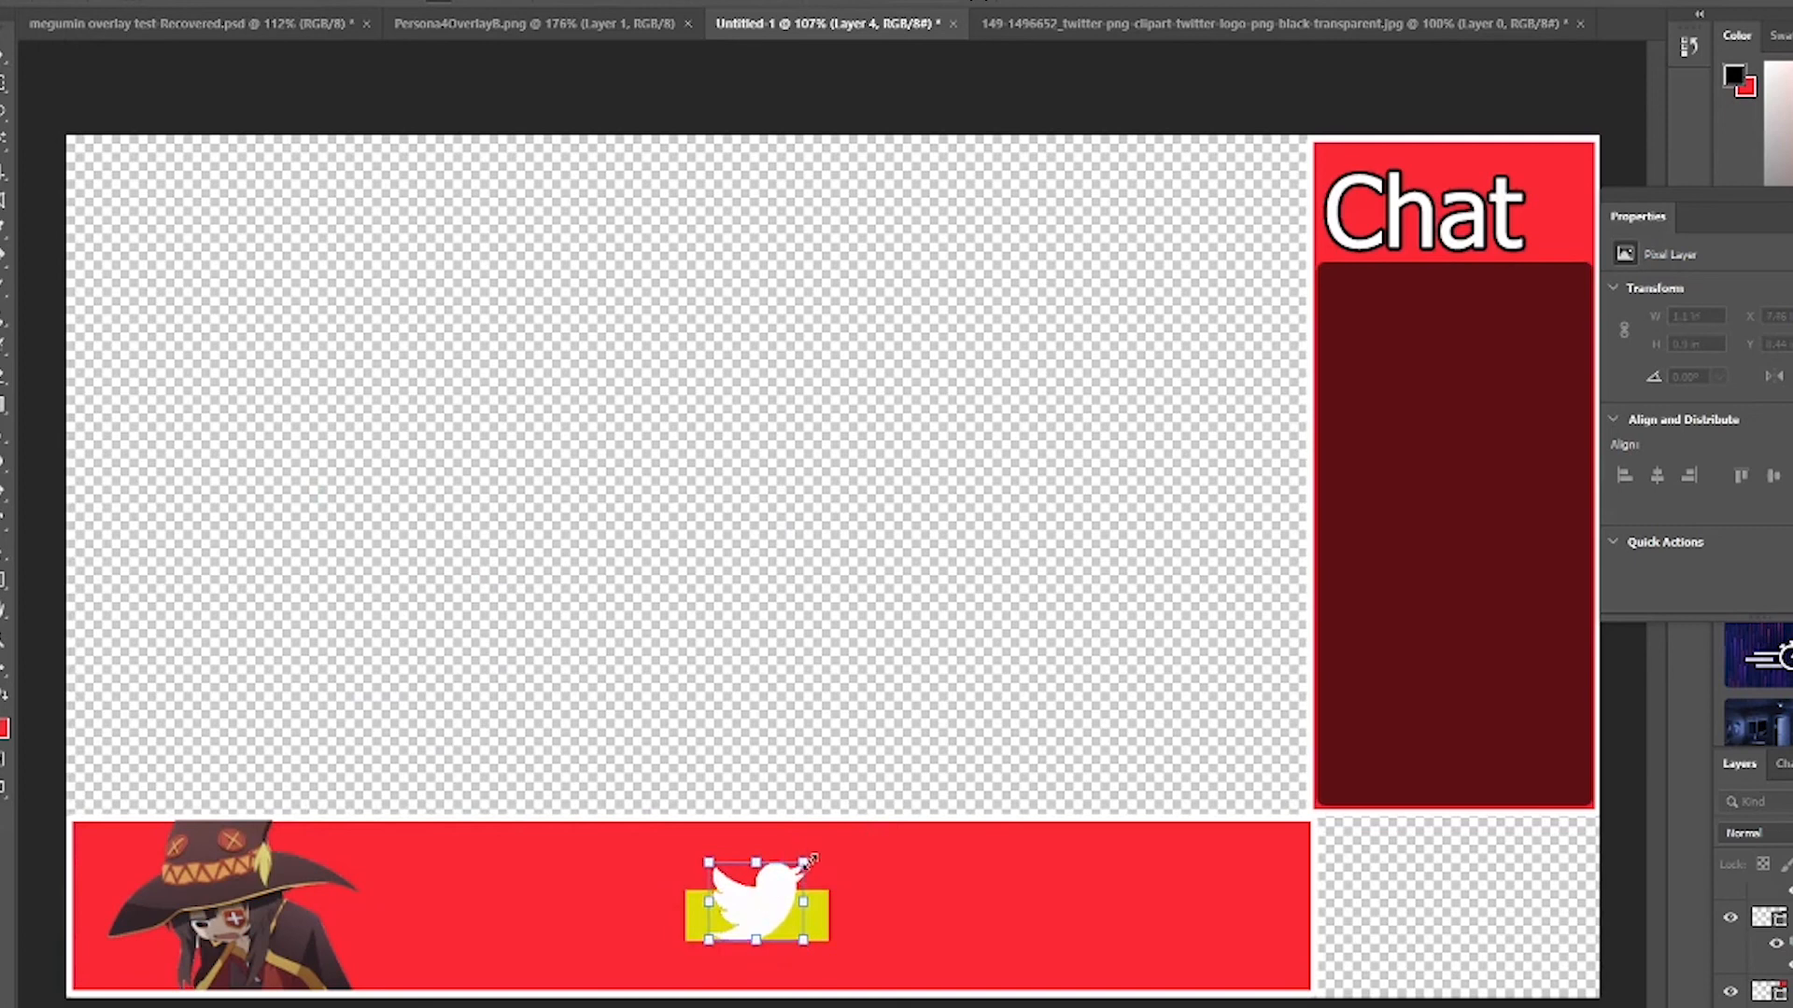
{"action": "left_click_drag", "start_coordinate": [809, 857], "coordinate": [802, 916]}
{"action": "key", "text": "Return"}
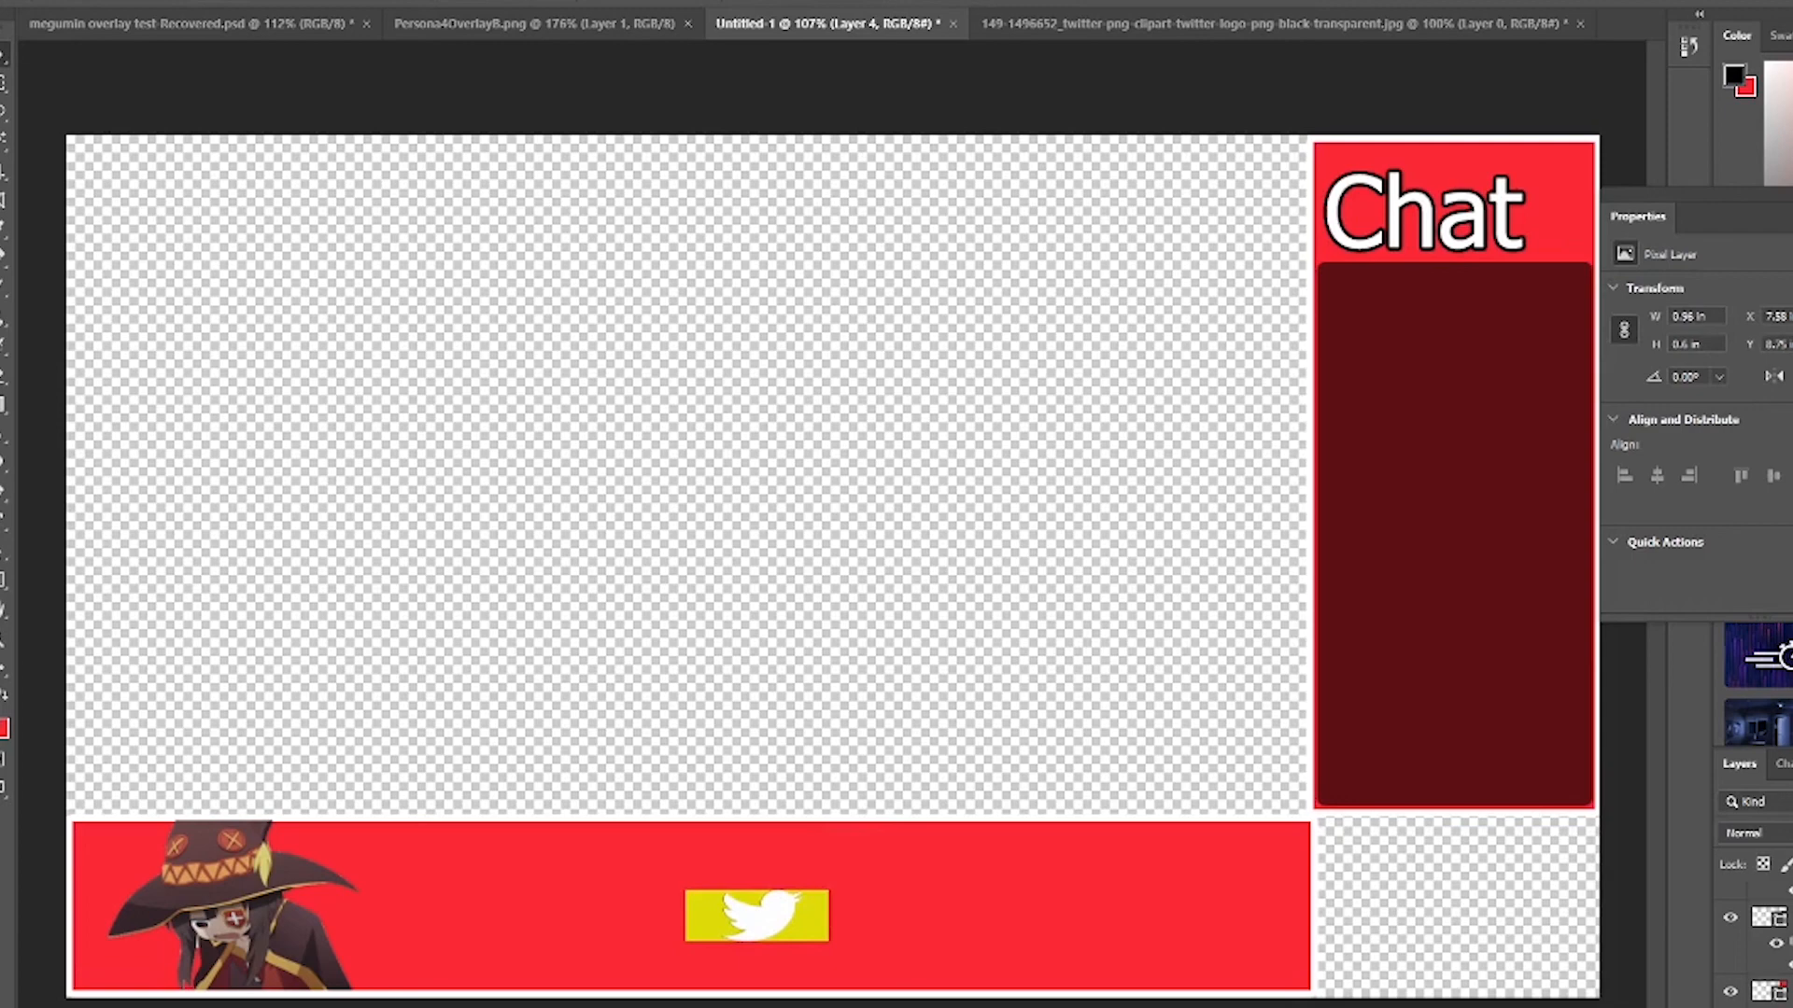
- Add a black outside stroke to the Twitter bird layer and set its blend mode to Darken
{"action": "right_click", "coordinate": [1485, 997]}
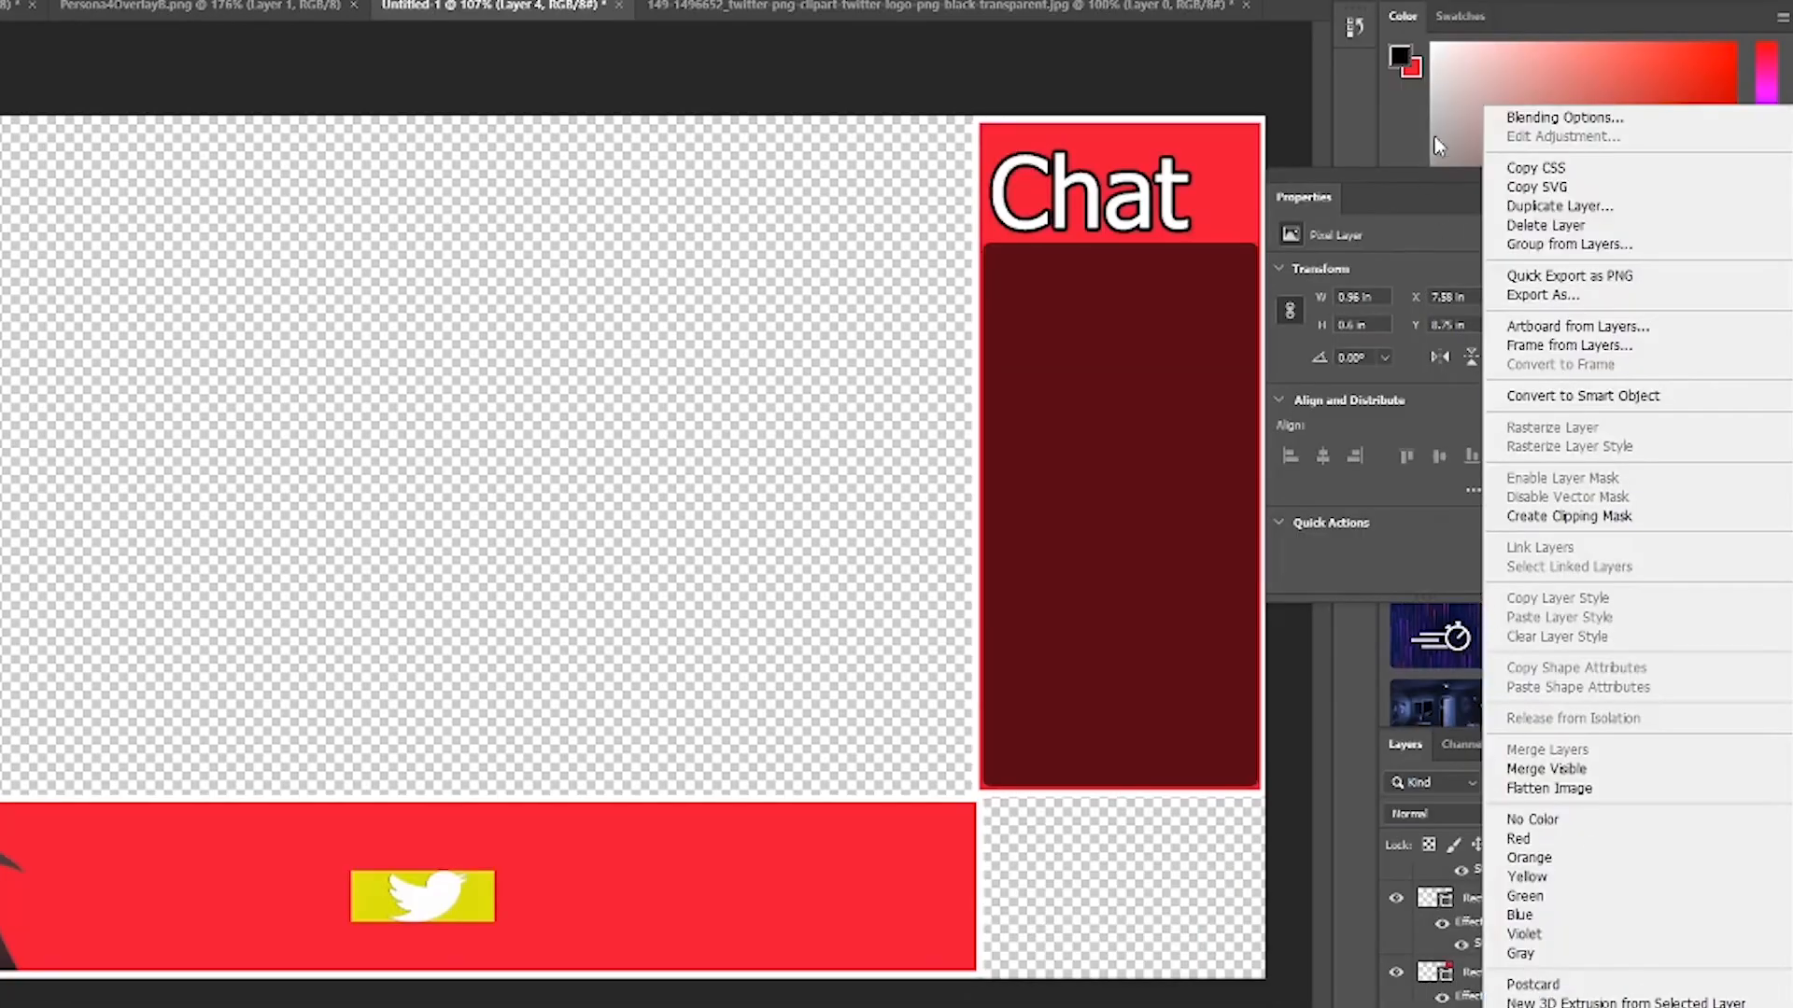
{"action": "left_click", "coordinate": [1564, 117]}
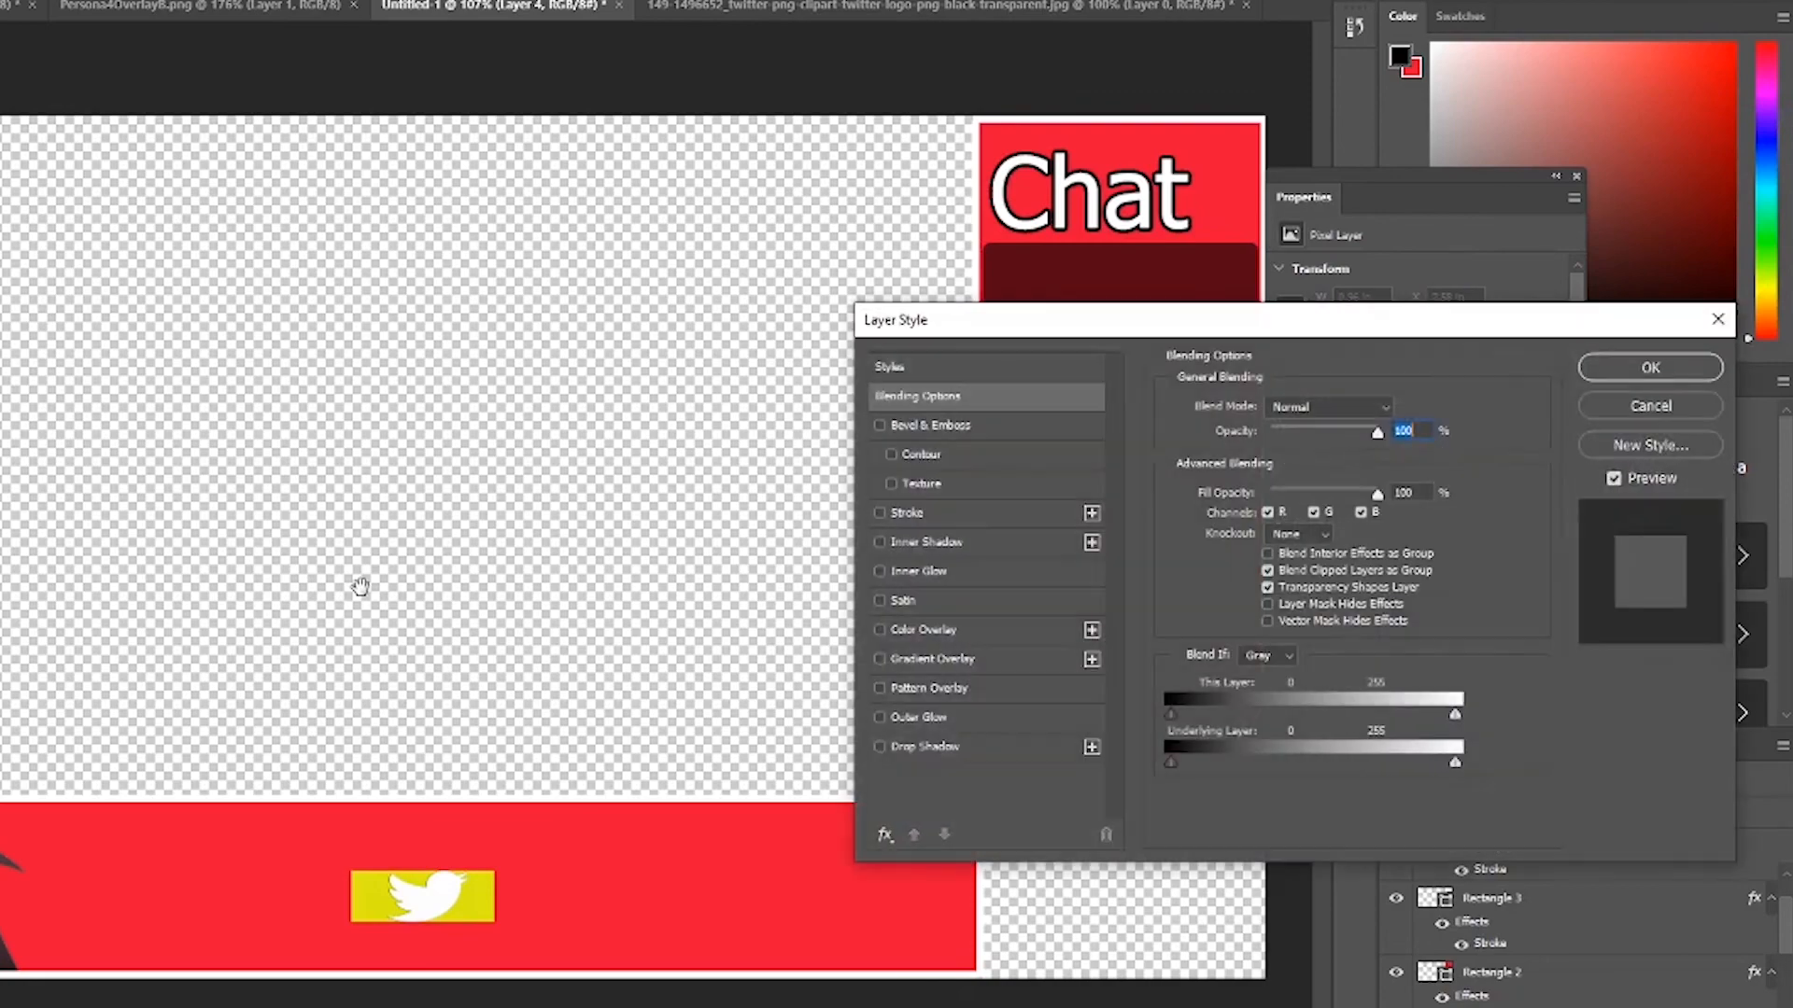
{"action": "left_click", "coordinate": [962, 514]}
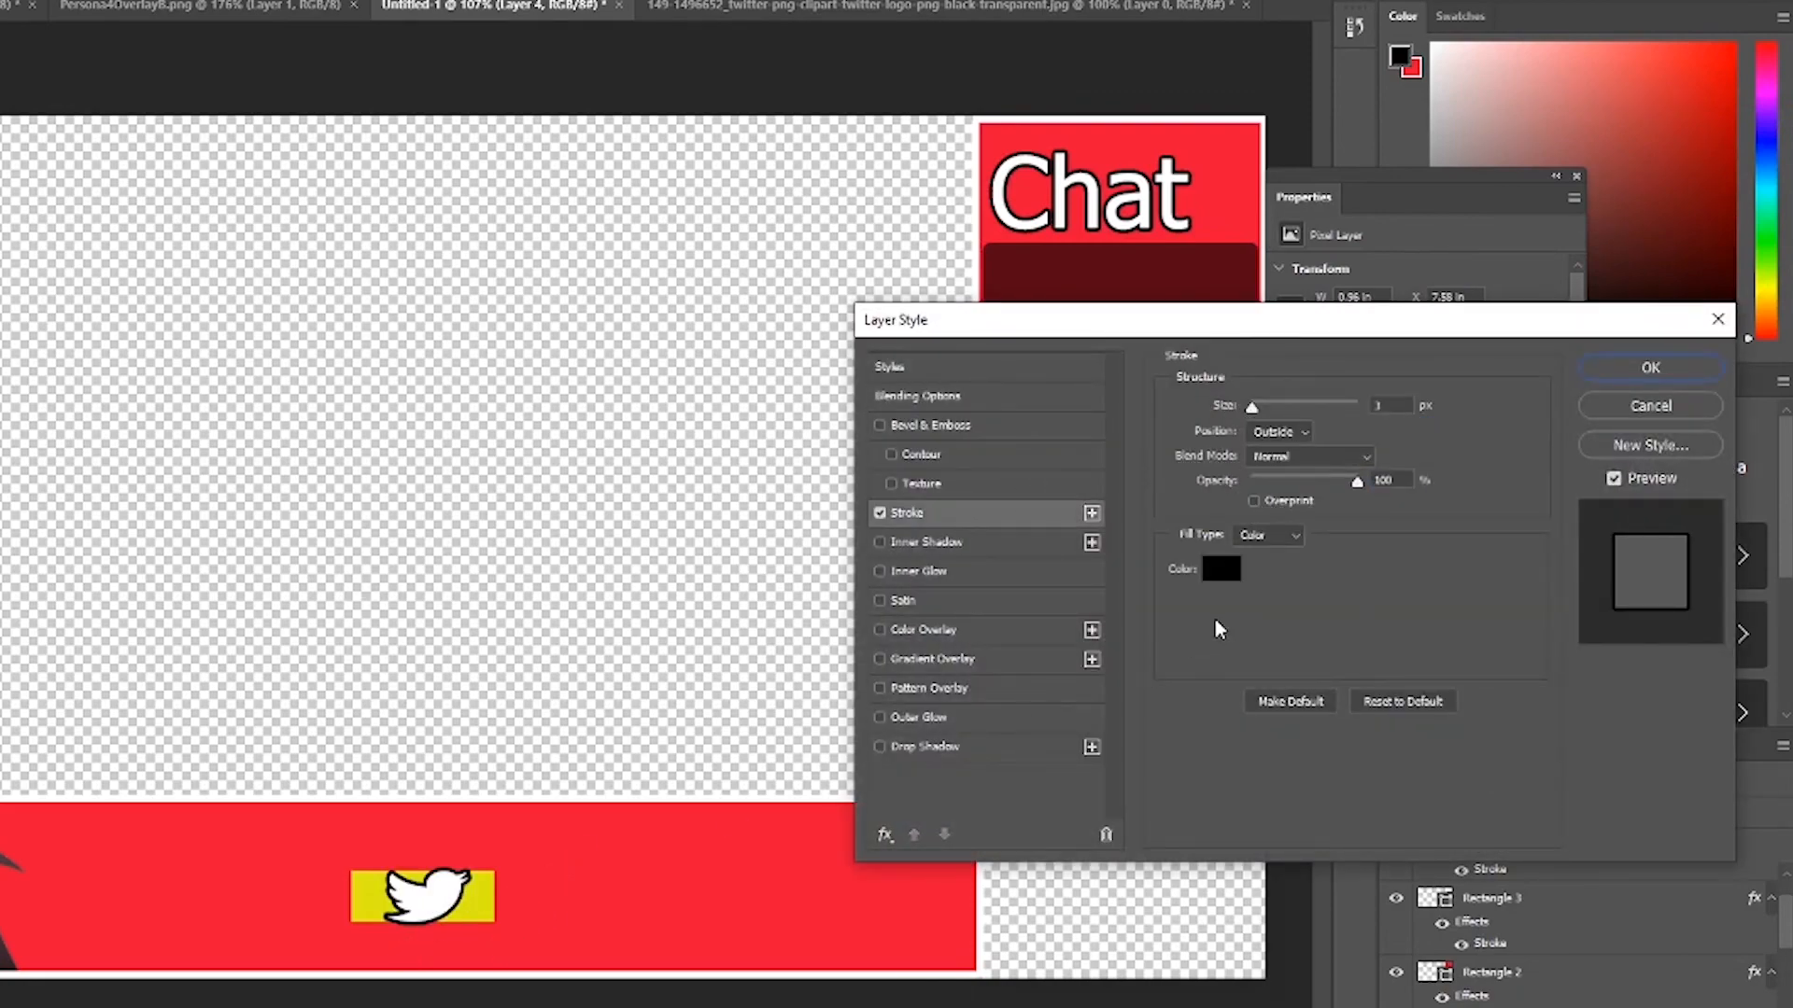
{"action": "left_click", "coordinate": [1625, 362]}
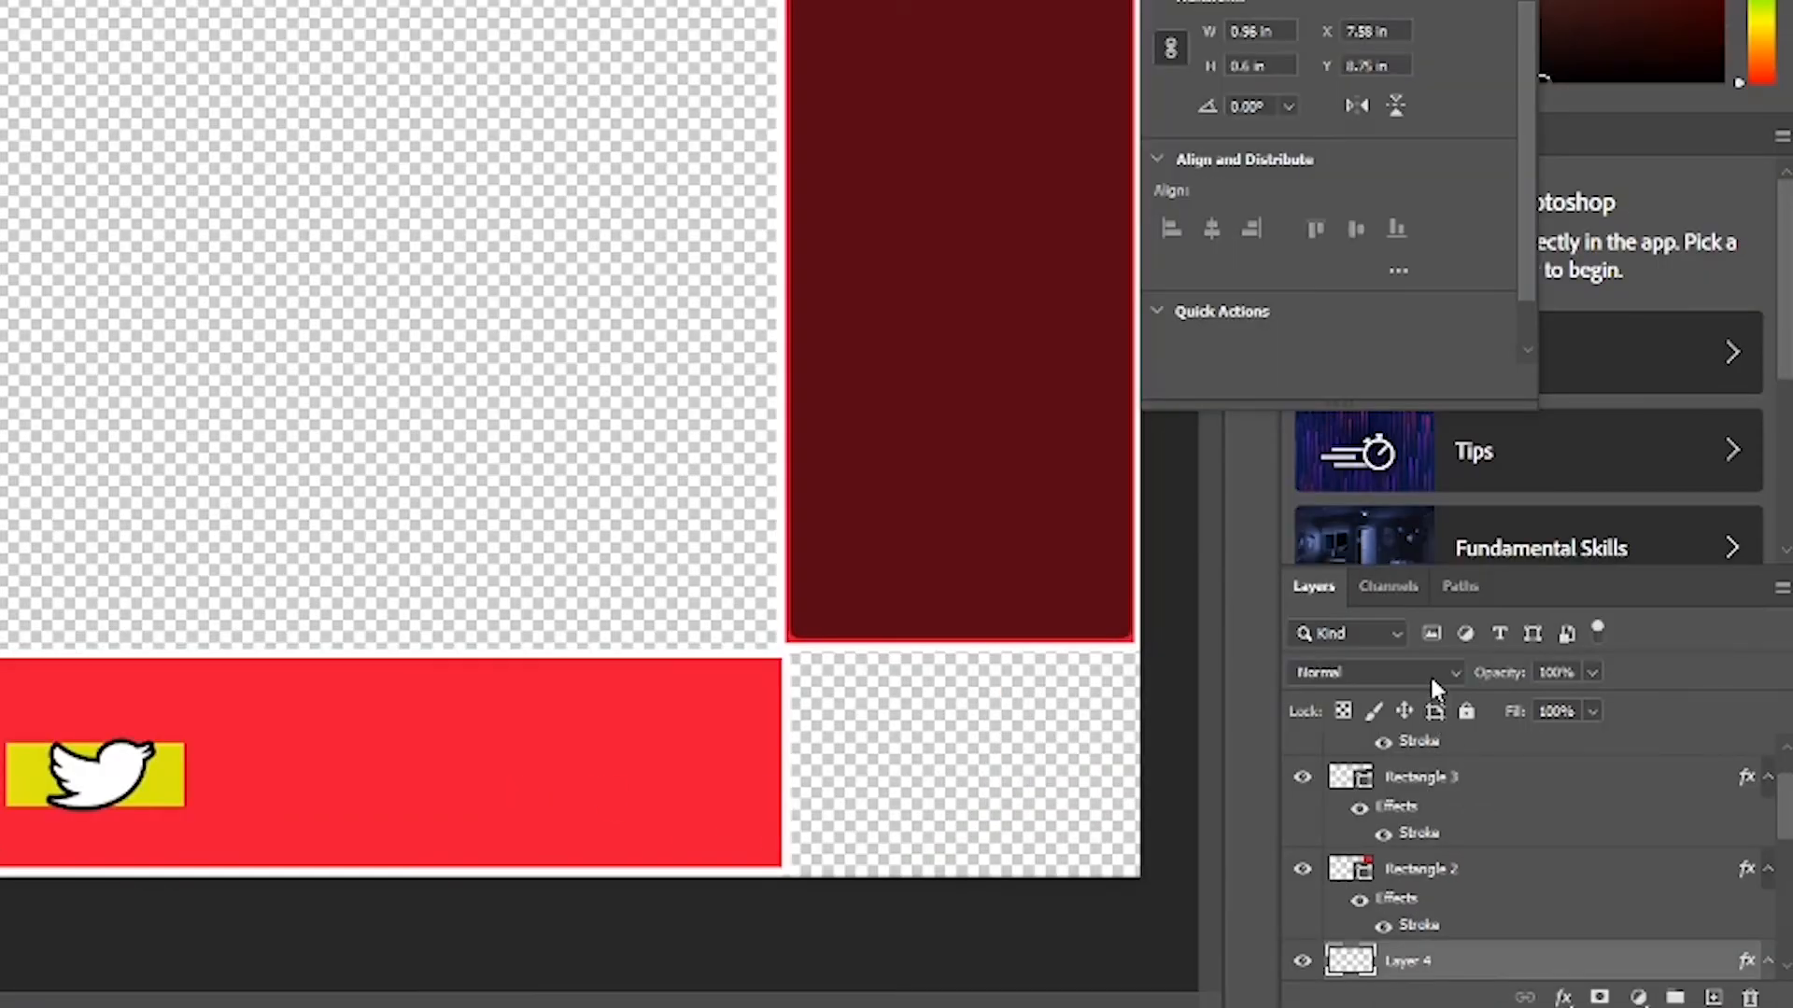
{"action": "left_click", "coordinate": [1430, 675]}
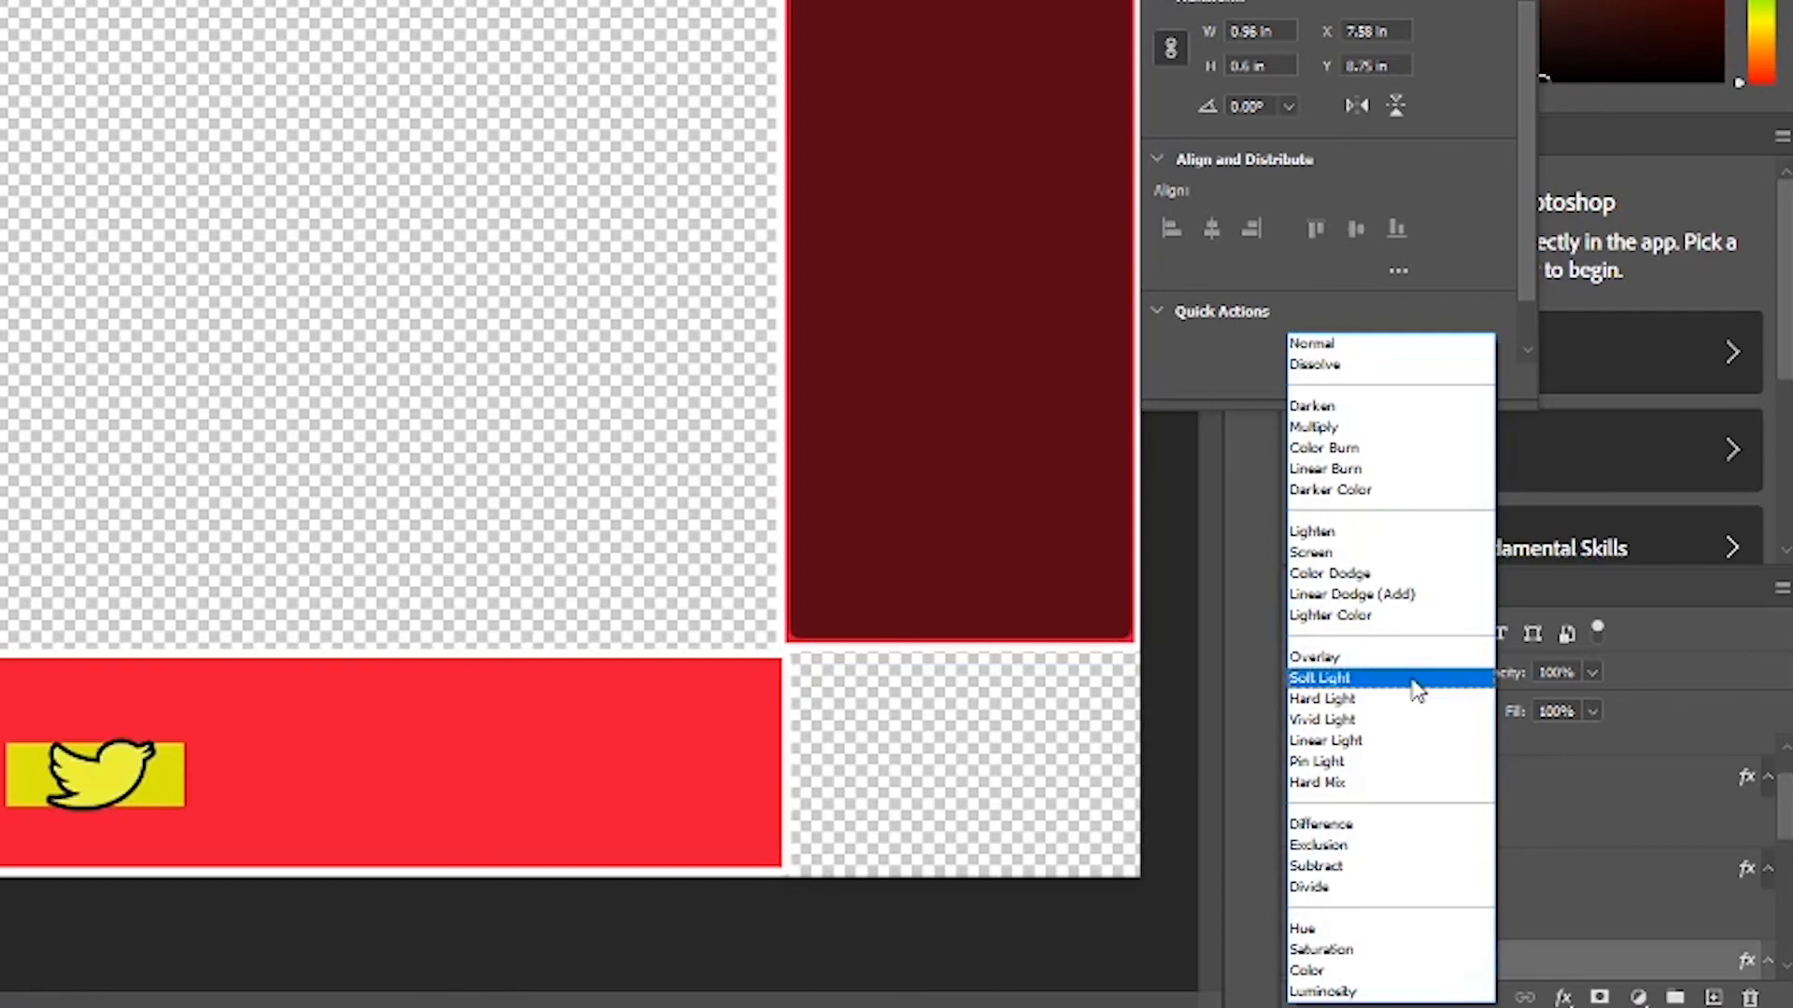
{"action": "left_click", "coordinate": [1330, 411]}
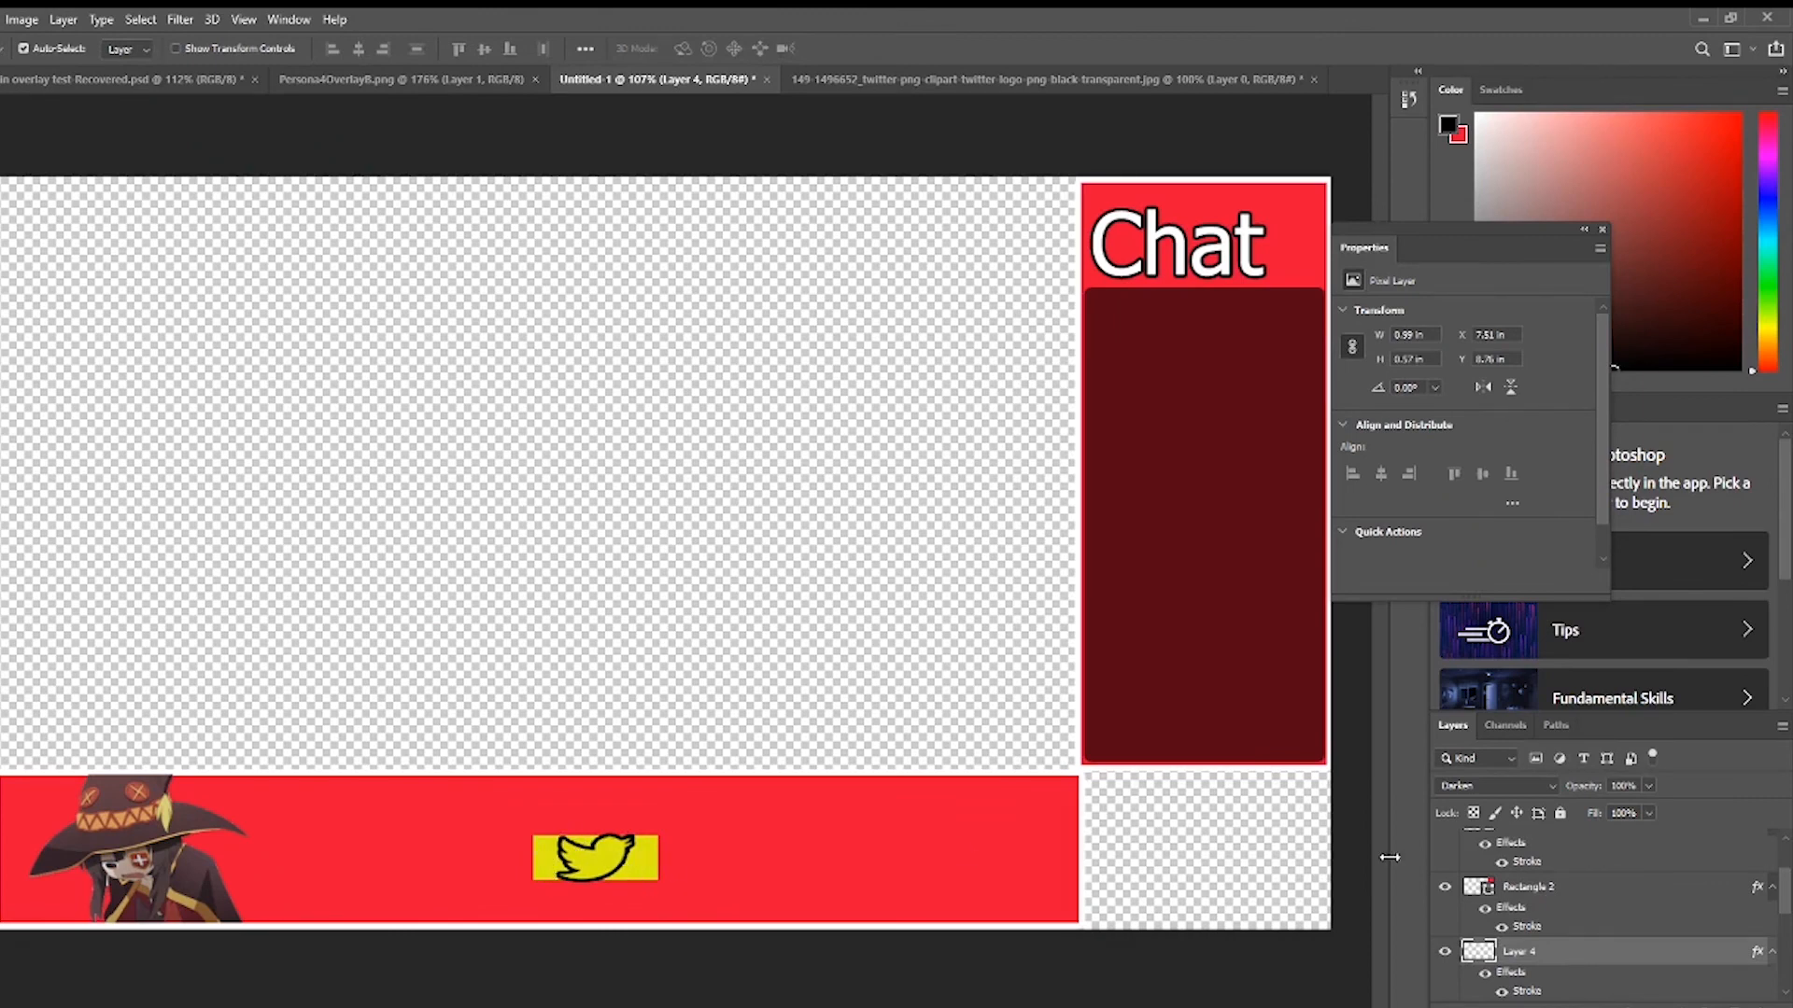
- Toggle the layers' visibility off and on one by one to identify which layer holds the yellow rectangle
{"action": "scroll", "coordinate": [1510, 925], "scroll_direction": "up", "scroll_amount": 2}
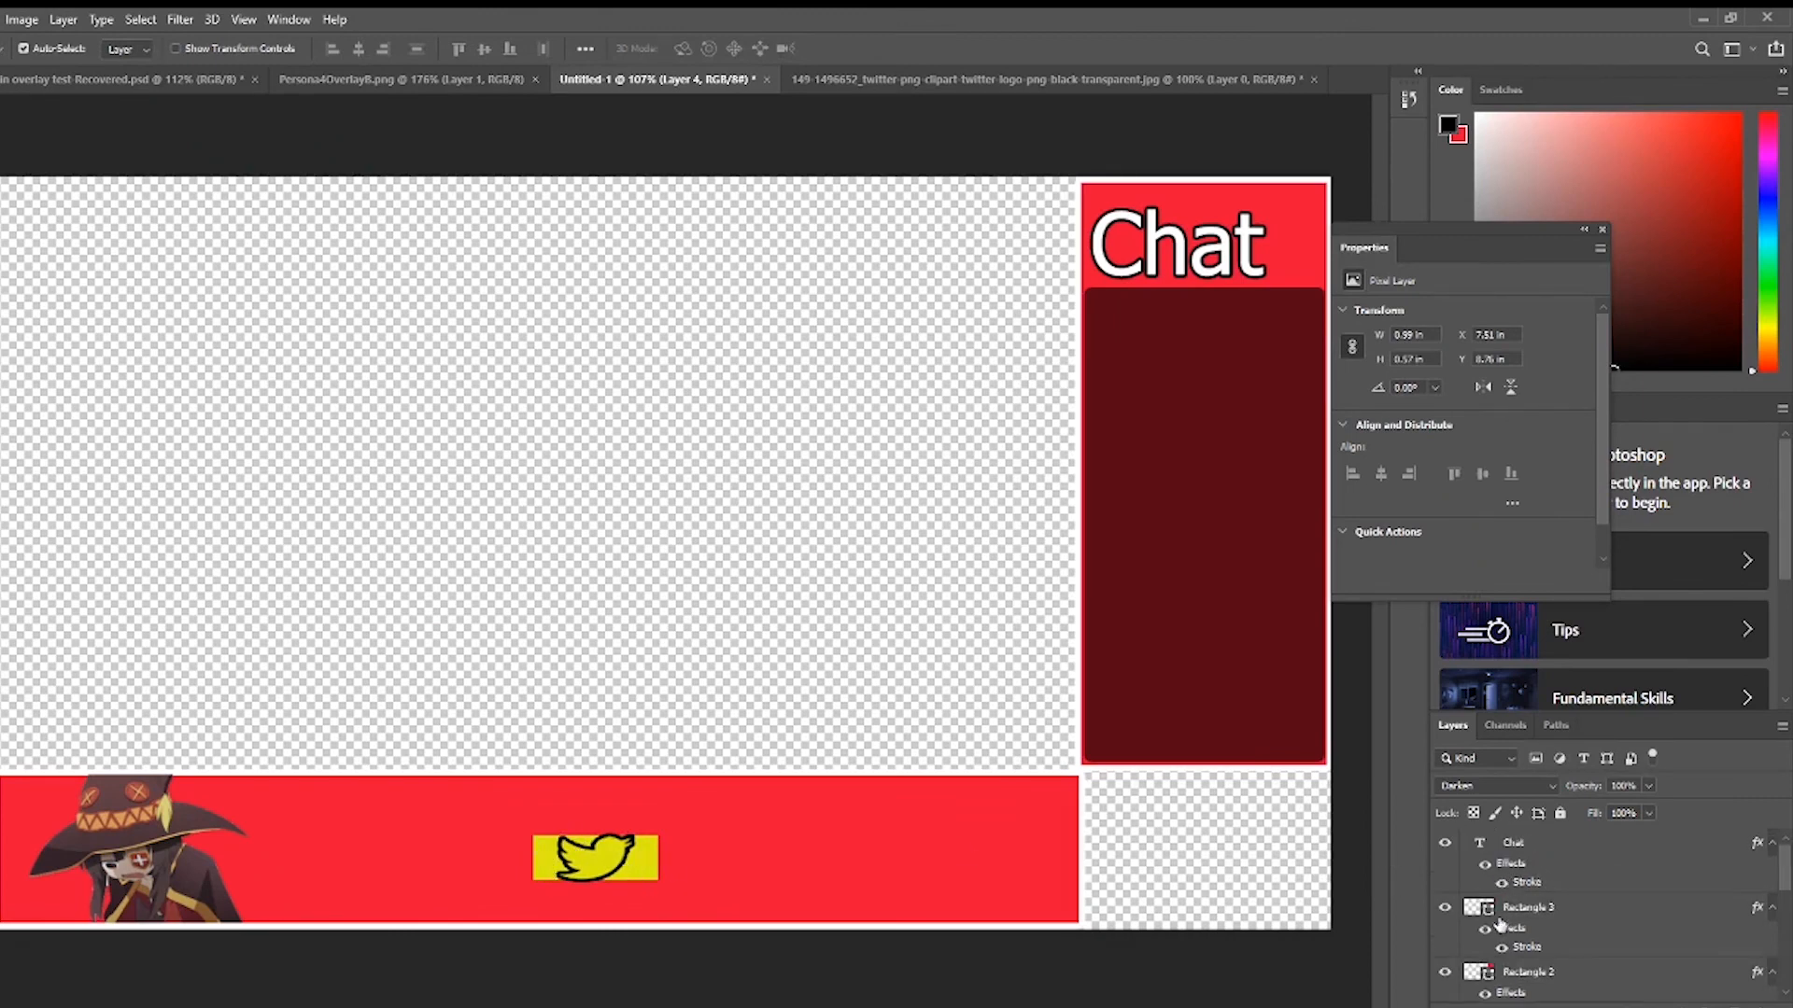
{"action": "left_click", "coordinate": [1445, 909]}
{"action": "left_click", "coordinate": [1446, 909]}
{"action": "left_click", "coordinate": [1444, 852]}
{"action": "left_click", "coordinate": [1444, 851]}
{"action": "scroll", "coordinate": [1444, 854], "scroll_direction": "down", "scroll_amount": 1}
{"action": "left_click", "coordinate": [1444, 911]}
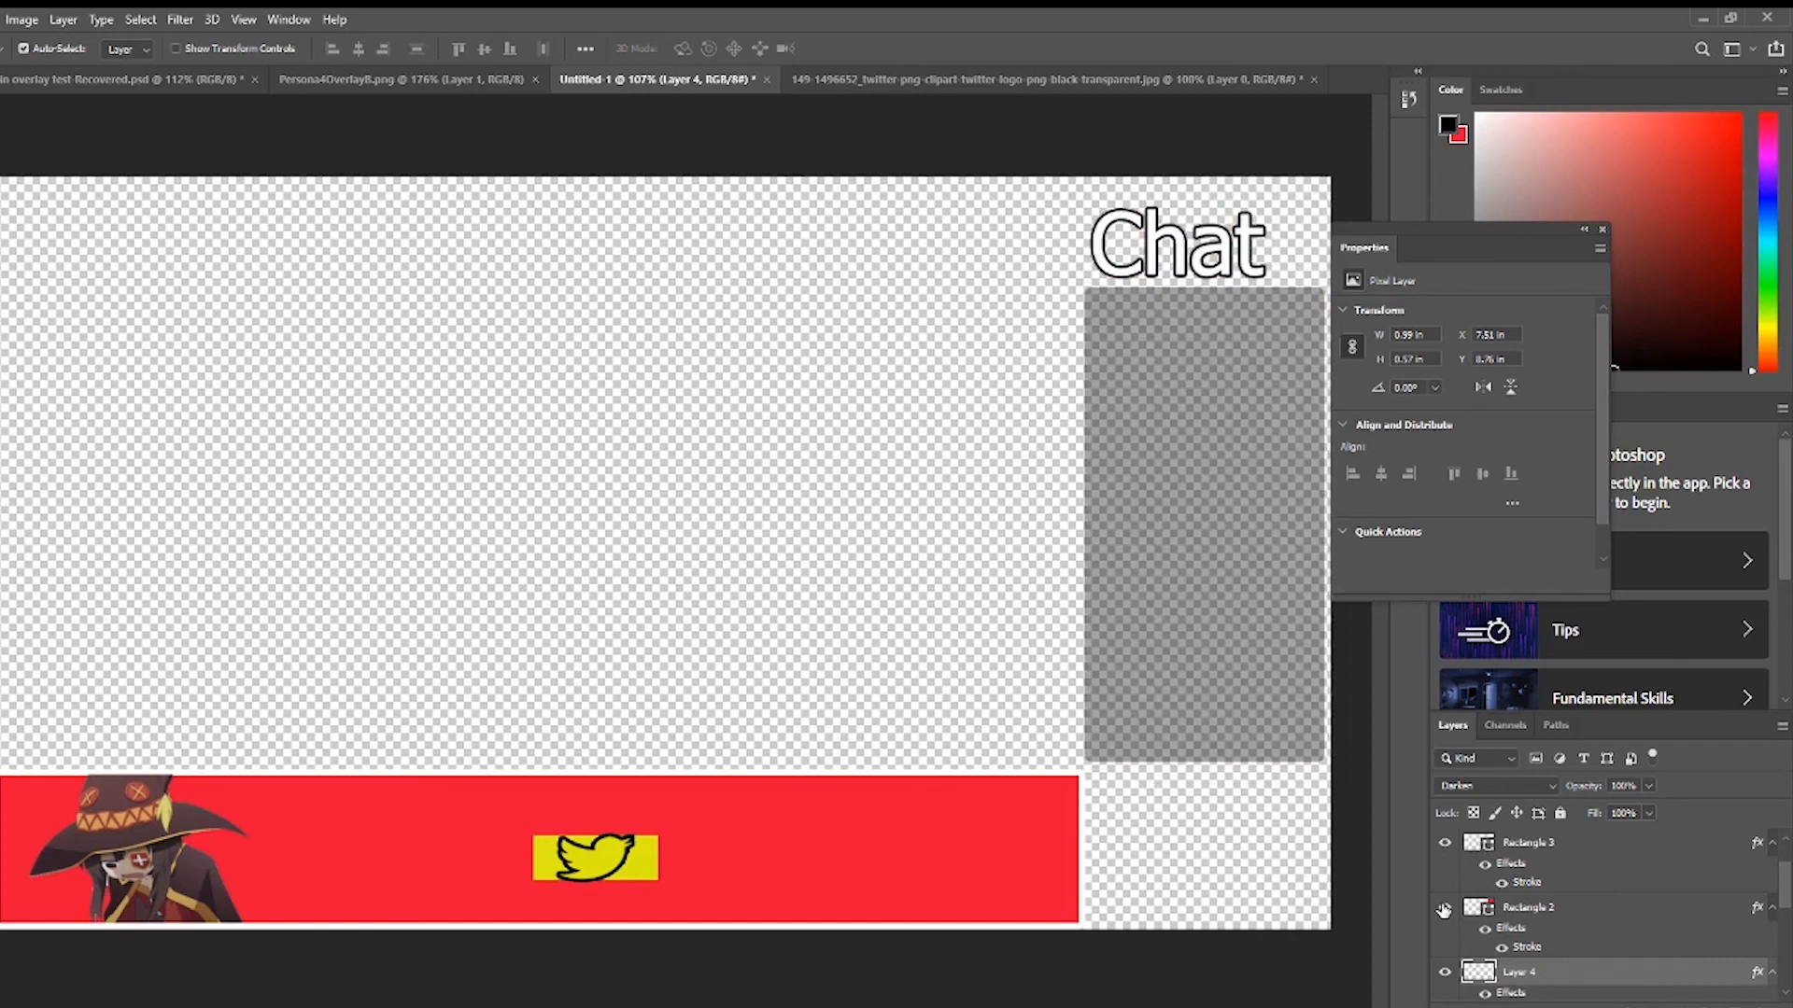
{"action": "left_click", "coordinate": [1444, 911]}
{"action": "scroll", "coordinate": [1445, 911], "scroll_direction": "down", "scroll_amount": 1}
{"action": "left_click", "coordinate": [1445, 910]}
{"action": "left_click", "coordinate": [1445, 911]}
{"action": "left_click", "coordinate": [1445, 911]}
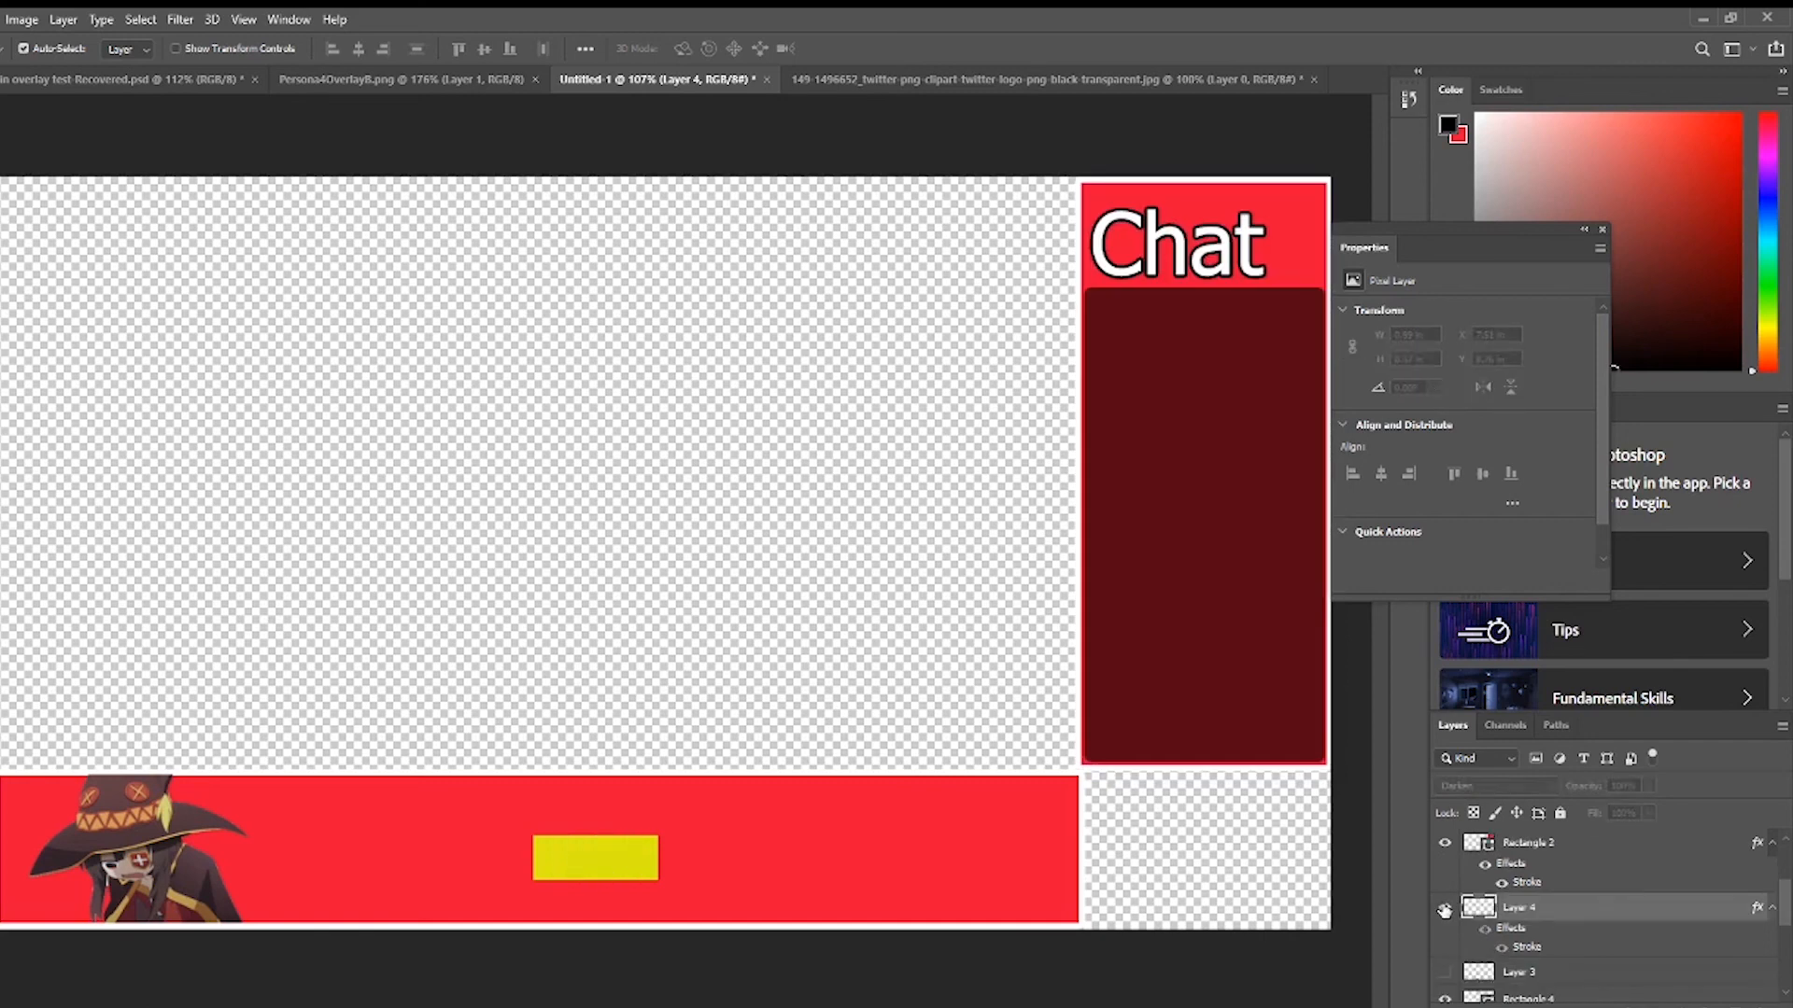
{"action": "left_click", "coordinate": [1444, 911]}
{"action": "scroll", "coordinate": [1445, 911], "scroll_direction": "down", "scroll_amount": 1}
{"action": "left_click", "coordinate": [1444, 911]}
{"action": "left_click", "coordinate": [1444, 911]}
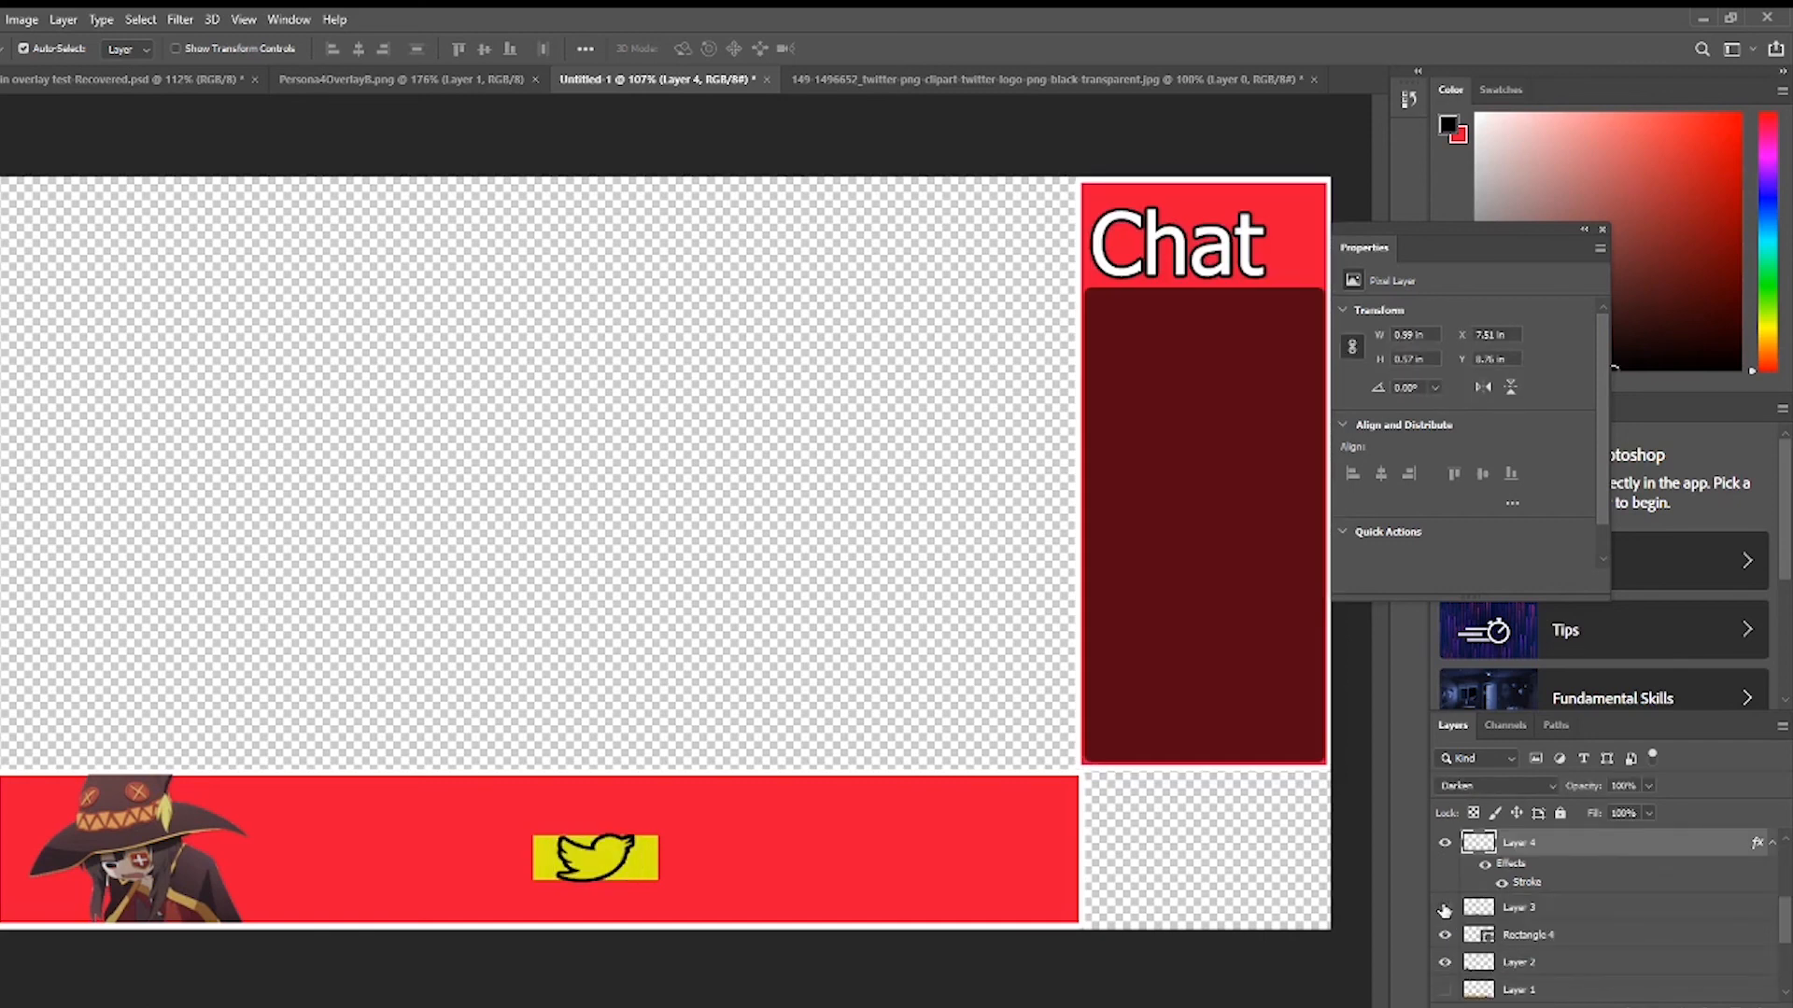
{"action": "scroll", "coordinate": [1444, 910], "scroll_direction": "down", "scroll_amount": 1}
{"action": "left_click", "coordinate": [1444, 872]}
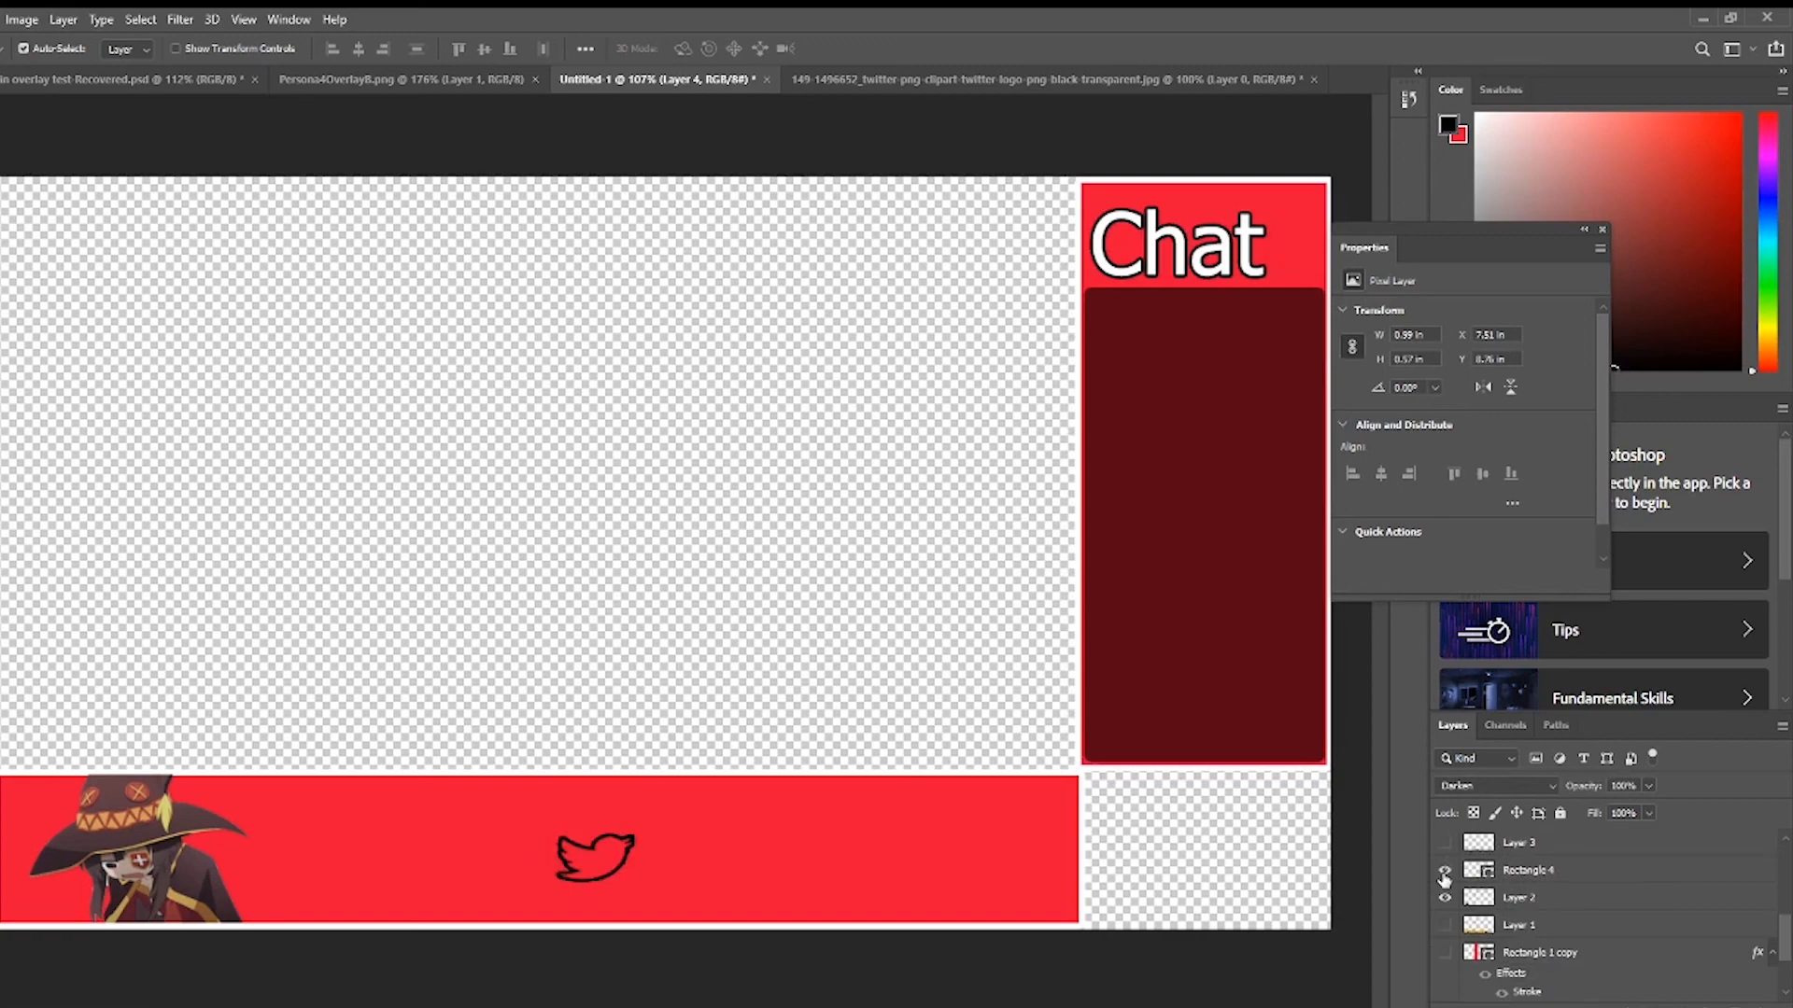
{"action": "left_click", "coordinate": [1444, 872]}
- Add an outside stroke in bright yellow to the yellow rectangle behind the Twitter bird
{"action": "left_click", "coordinate": [1550, 871]}
{"action": "right_click", "coordinate": [1550, 870]}
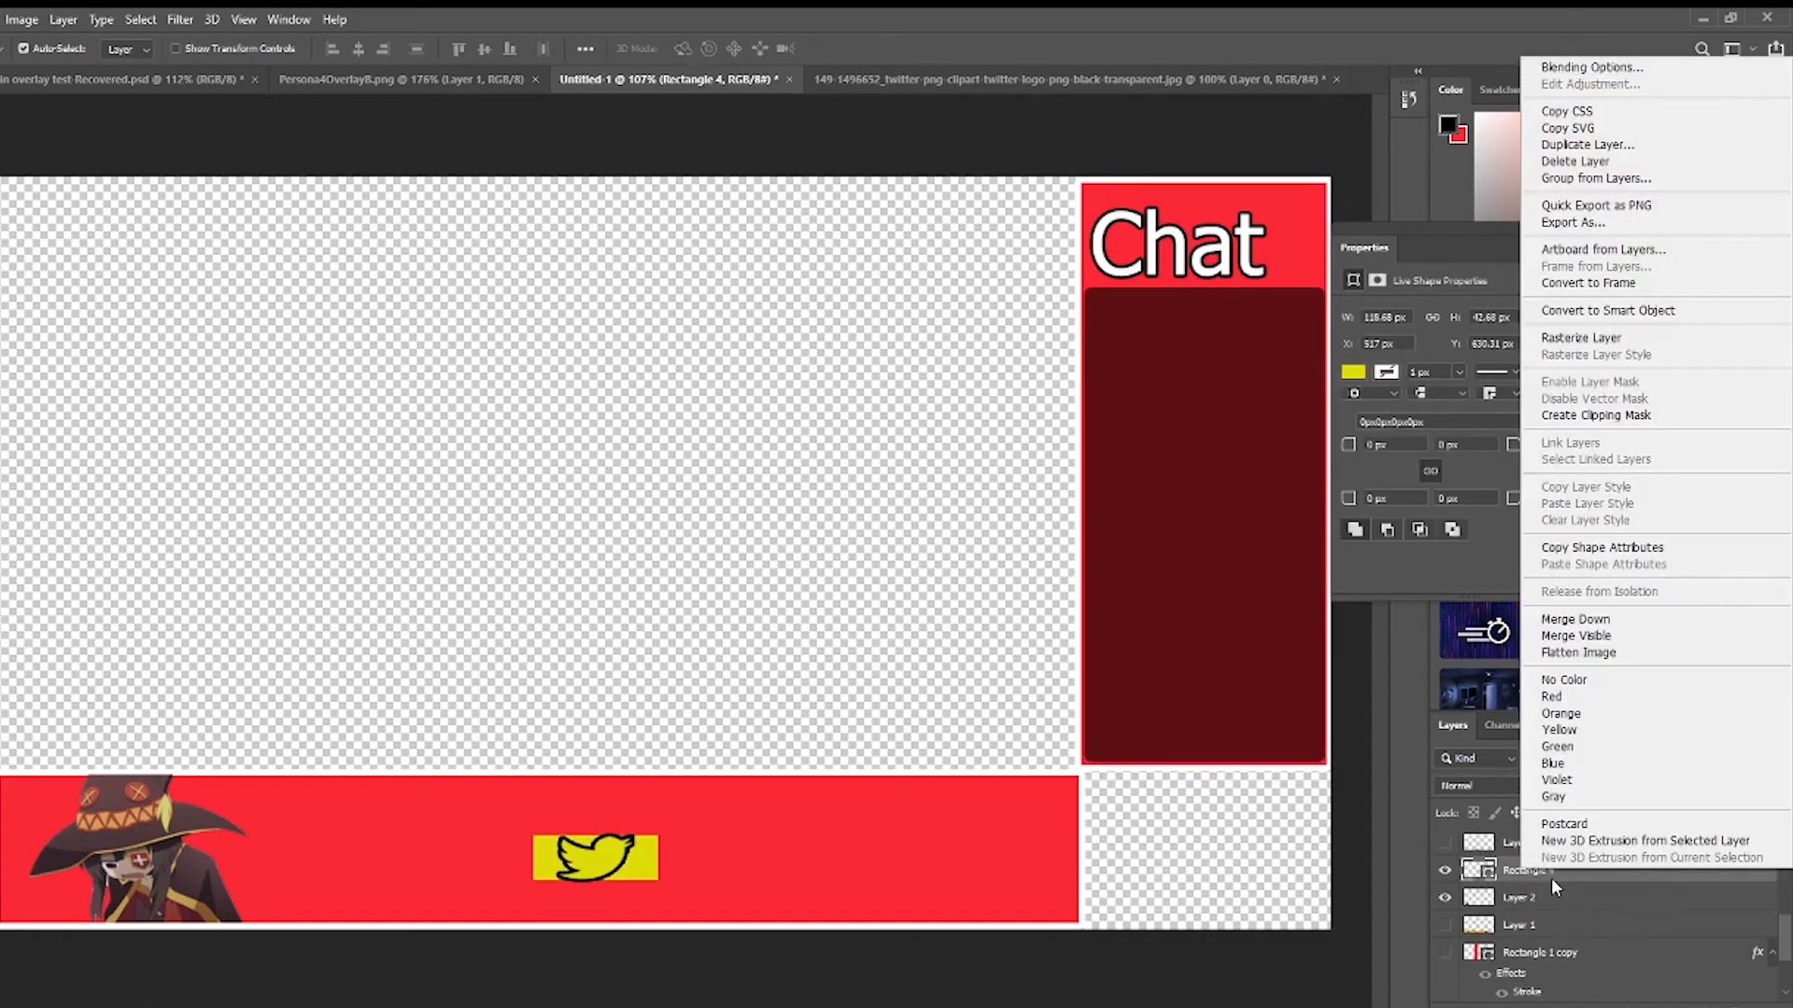
{"action": "left_click", "coordinate": [1553, 69]}
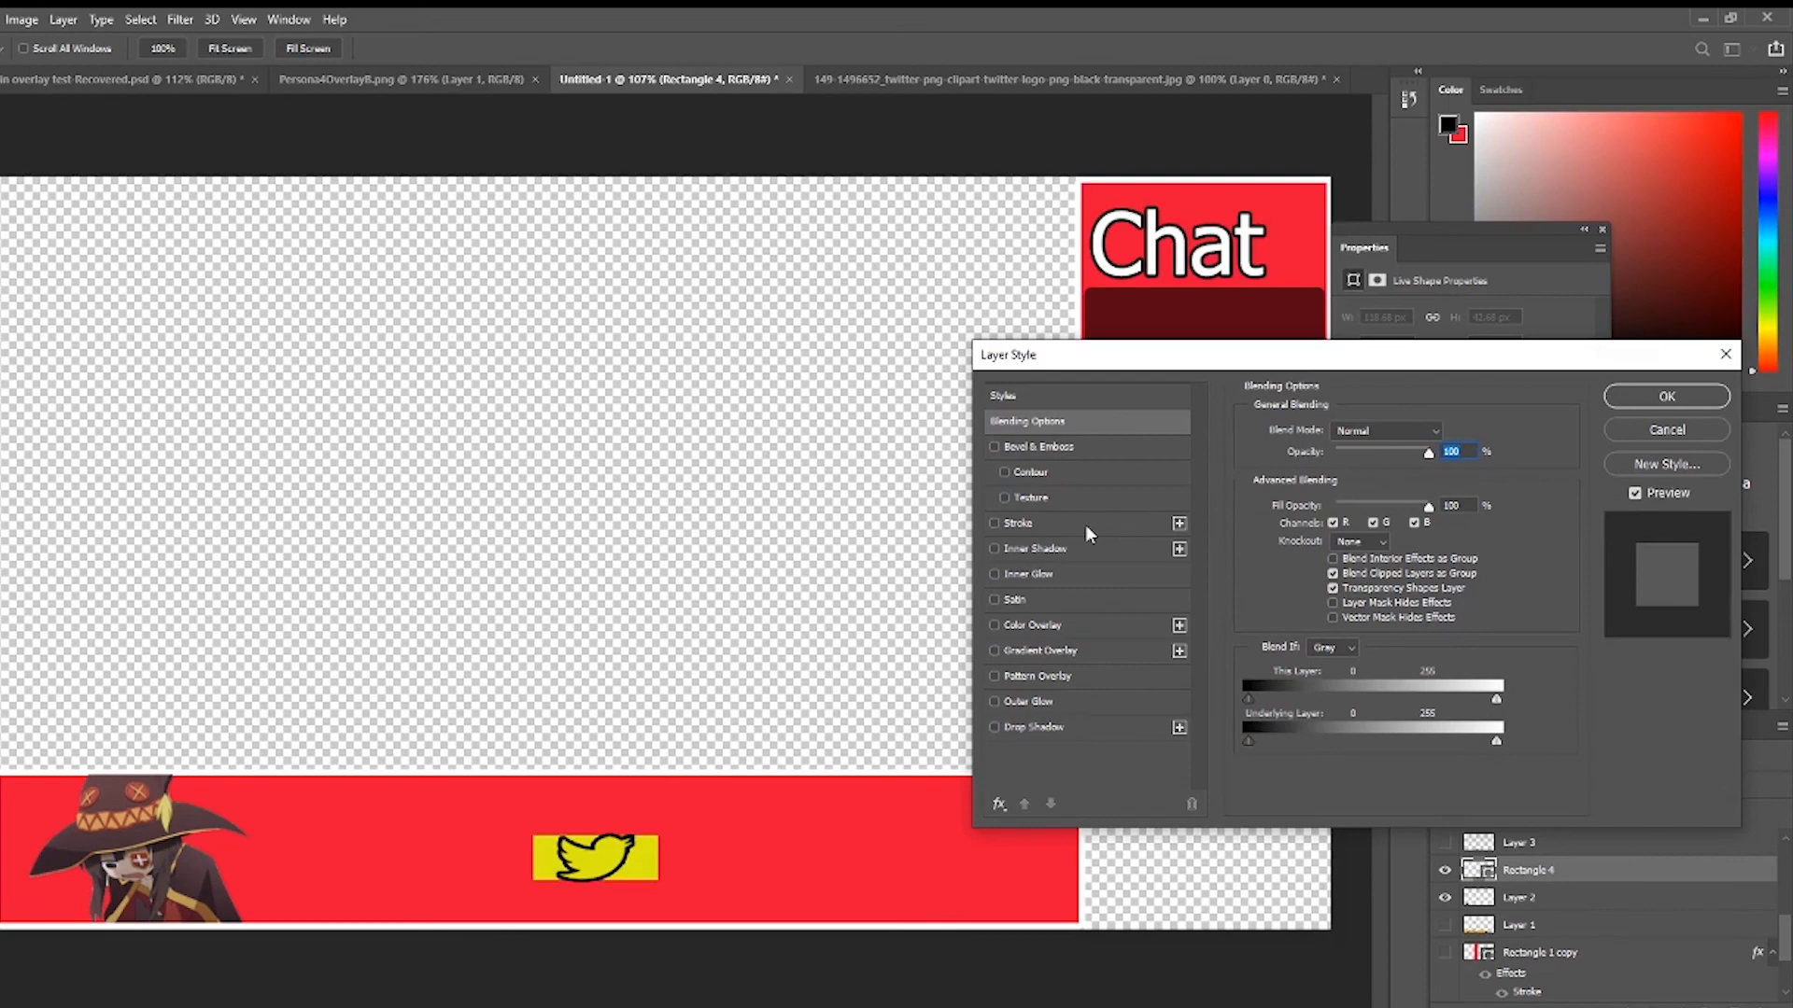
{"action": "left_click", "coordinate": [1064, 525]}
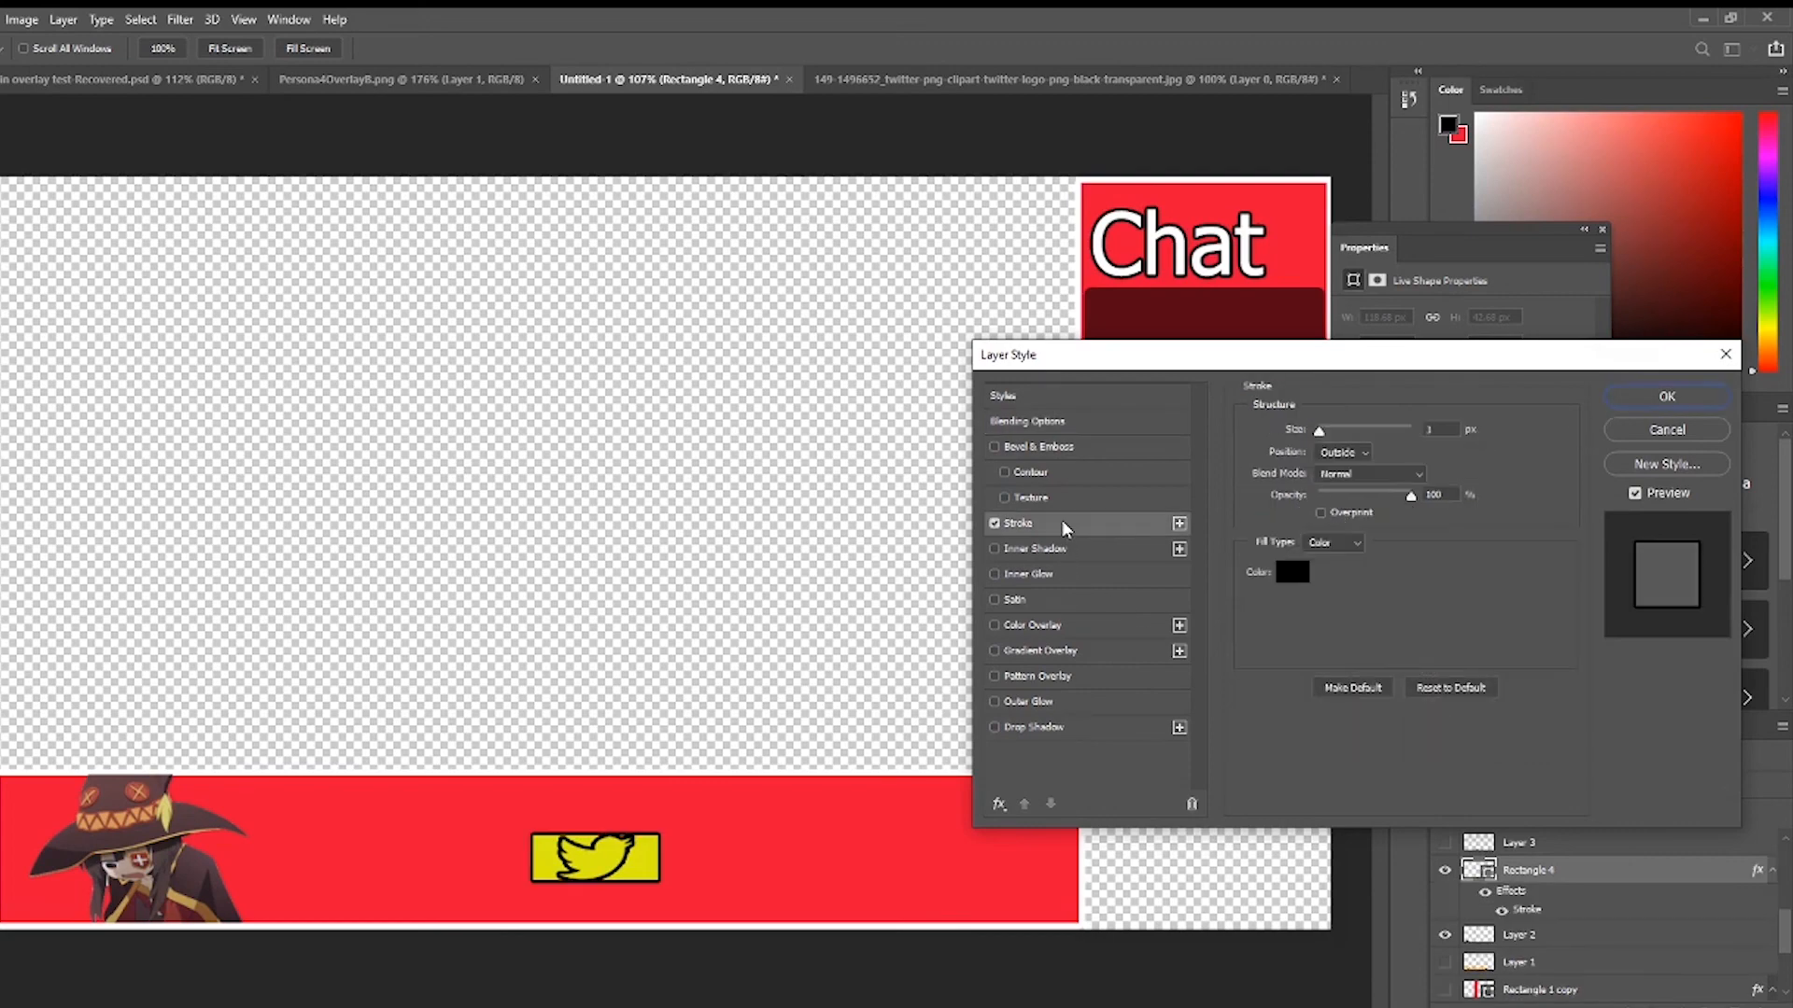
{"action": "left_click", "coordinate": [1297, 566]}
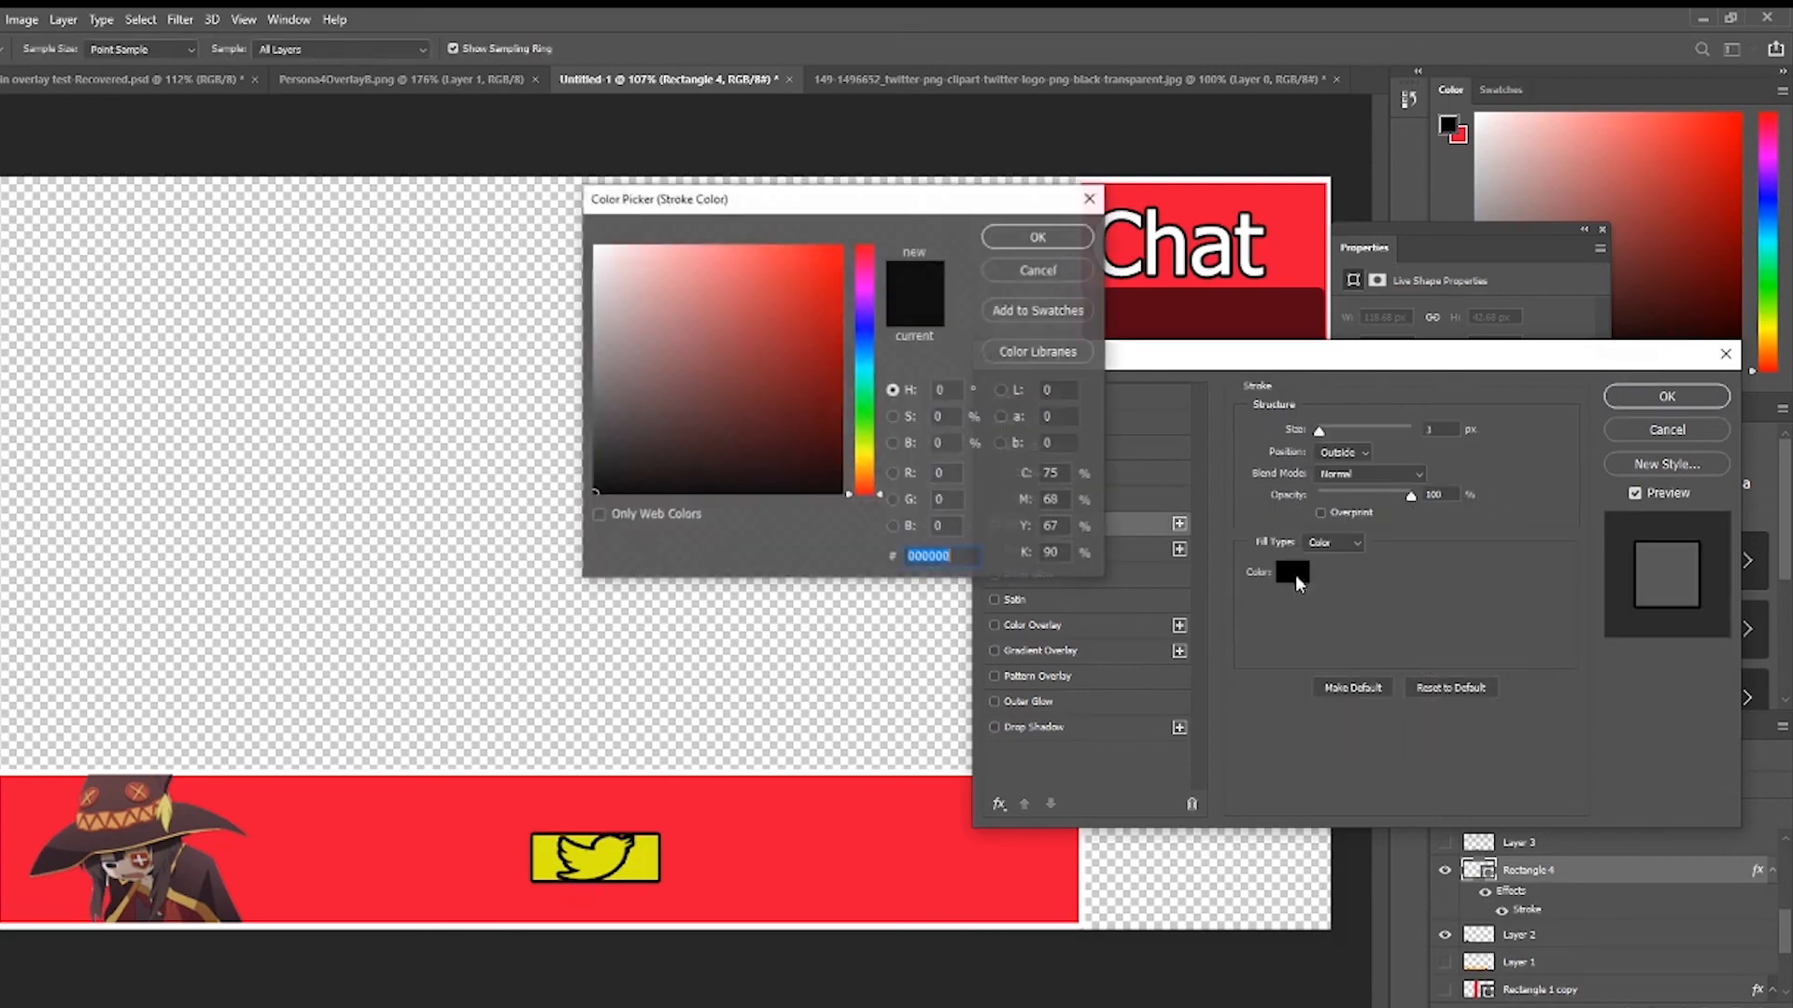
{"action": "left_click", "coordinate": [864, 450]}
{"action": "left_click_drag", "start_coordinate": [838, 351], "coordinate": [840, 248]}
{"action": "left_click", "coordinate": [1038, 236]}
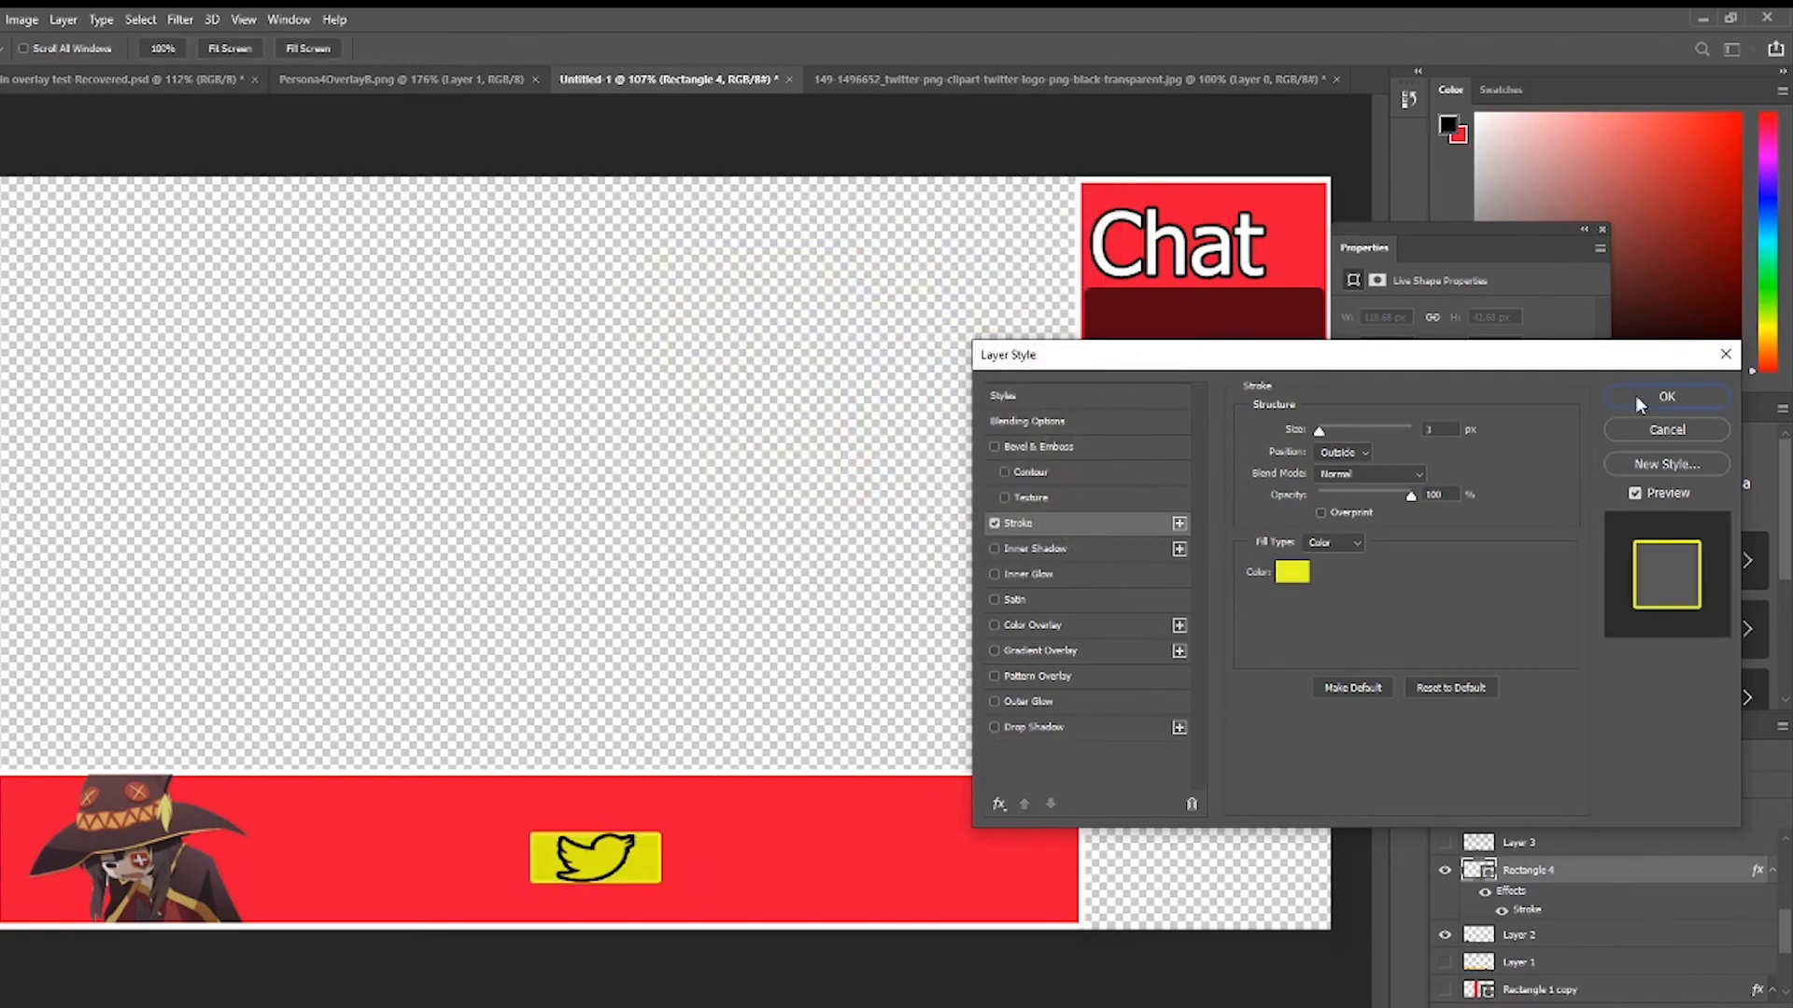
{"action": "left_click", "coordinate": [1660, 396]}
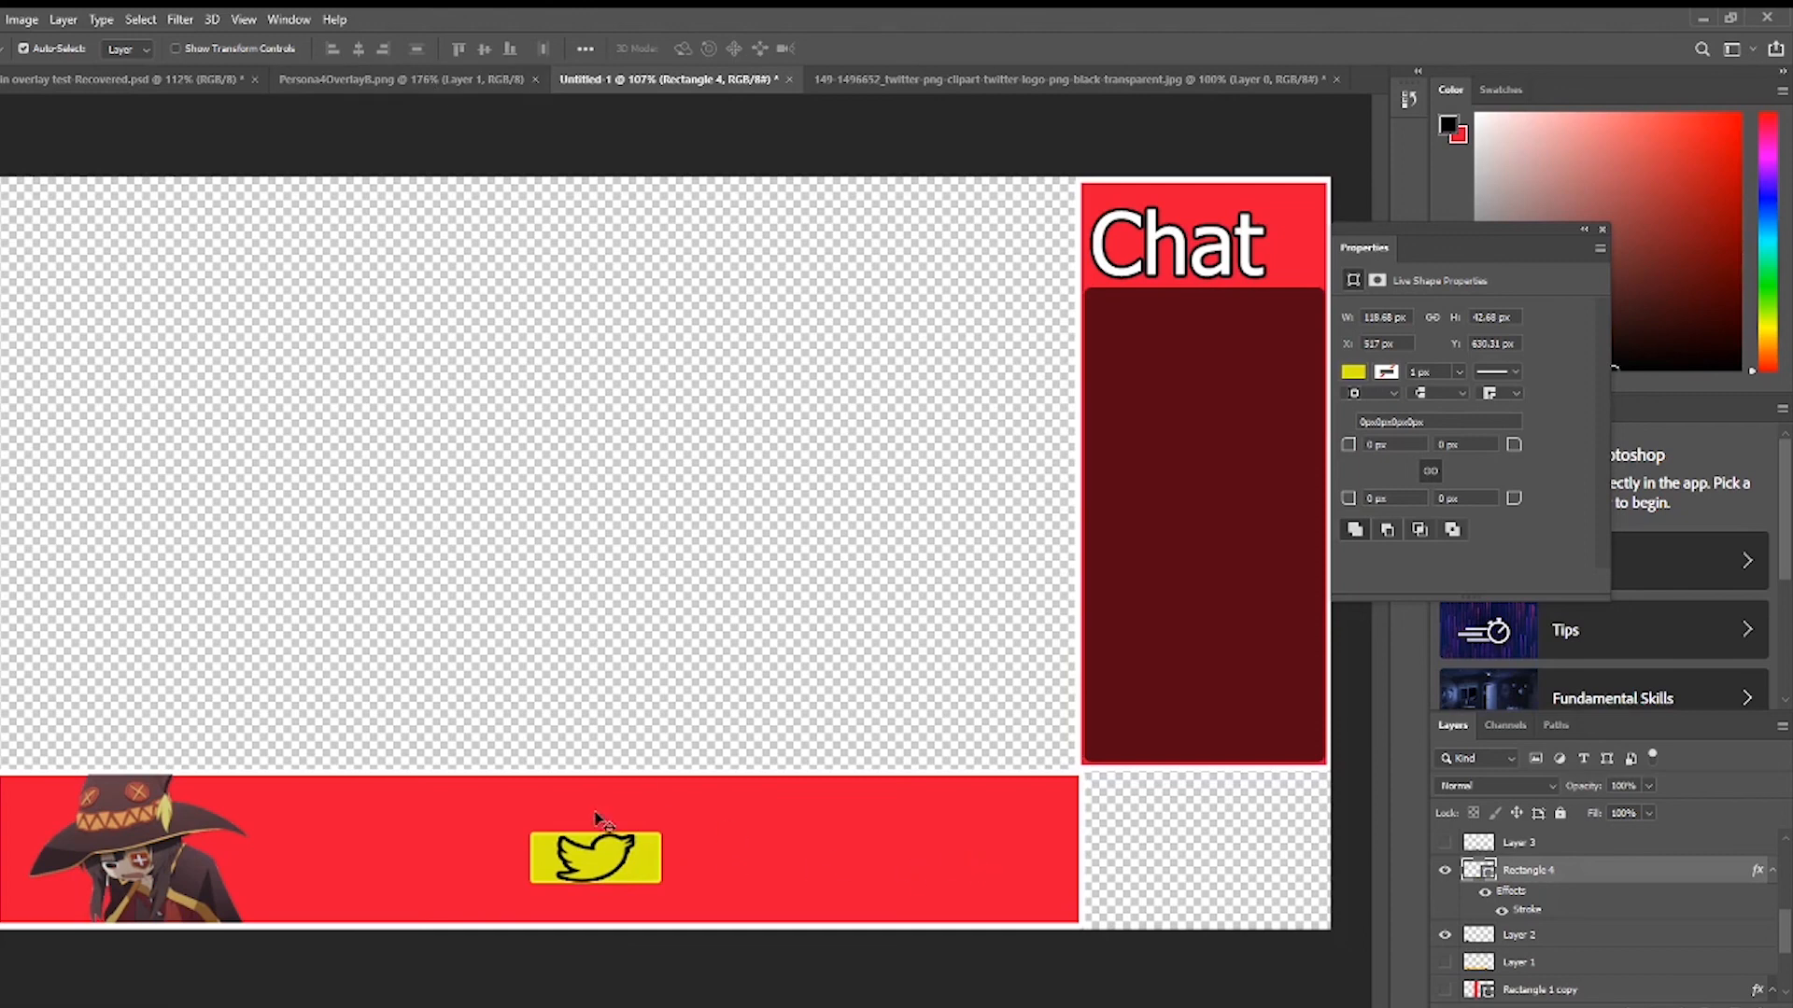
- Switch to the Persona4OverlayB.png document to examine its social media buttons as a reference
{"action": "left_click", "coordinate": [361, 80]}
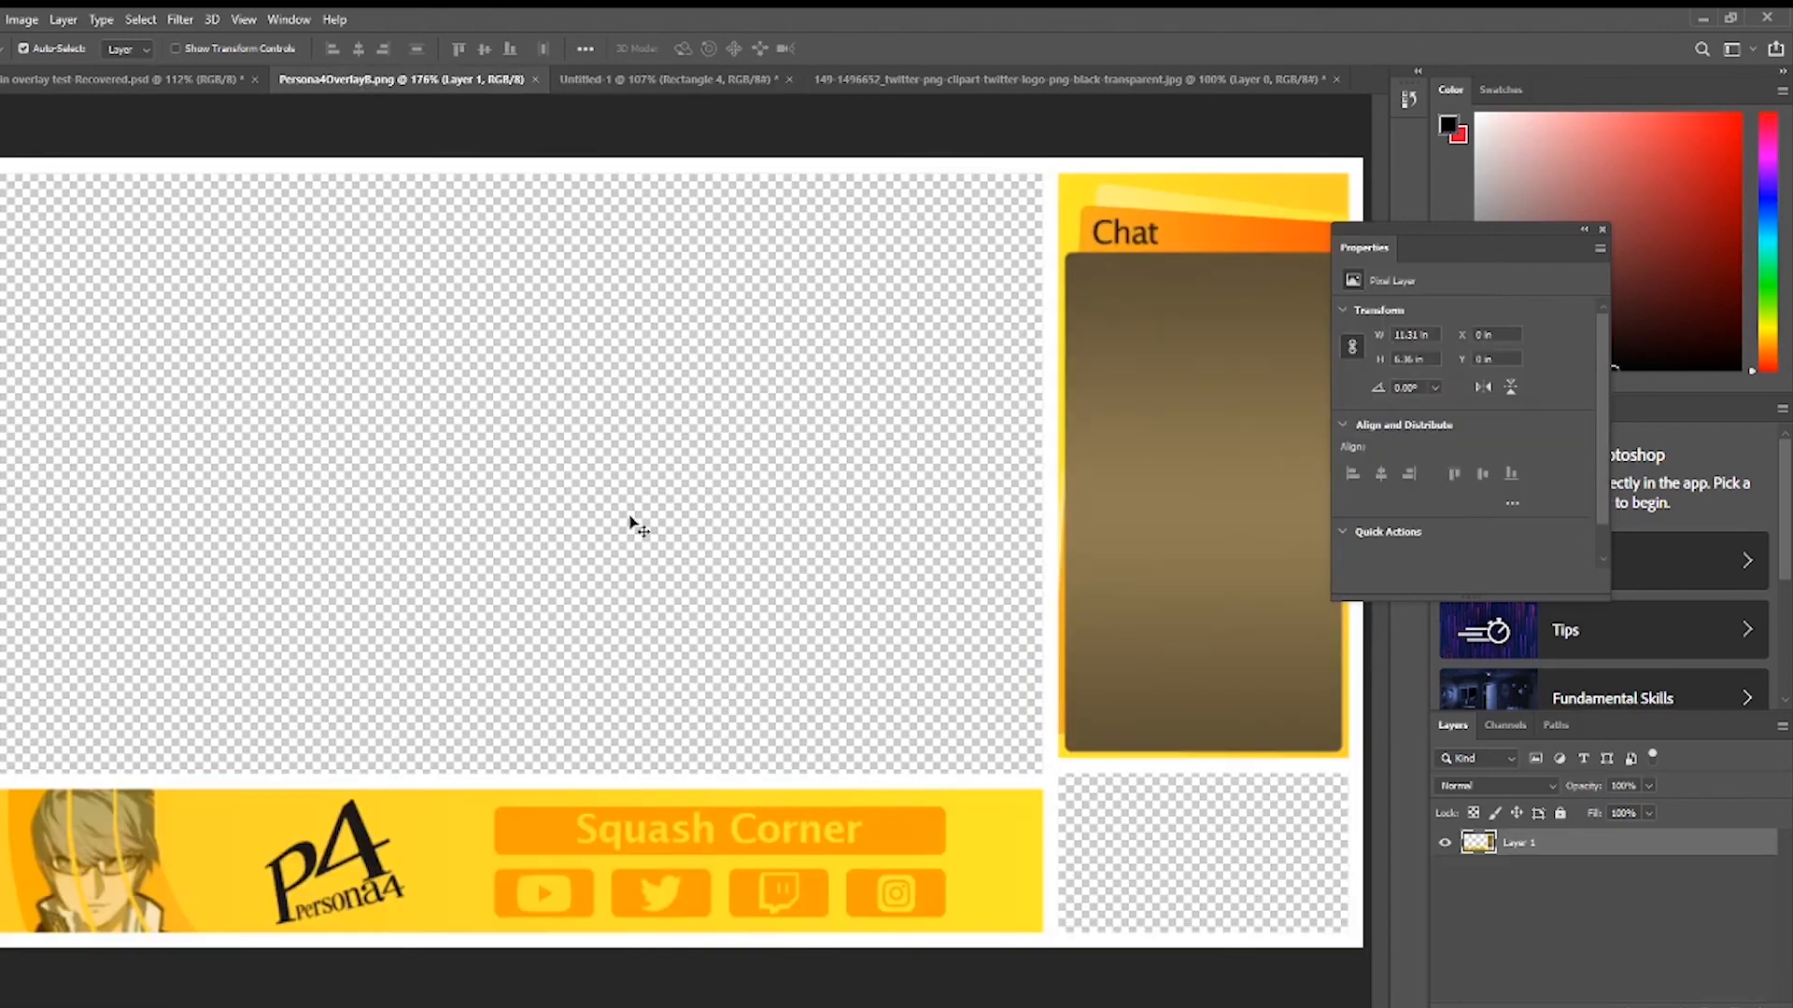